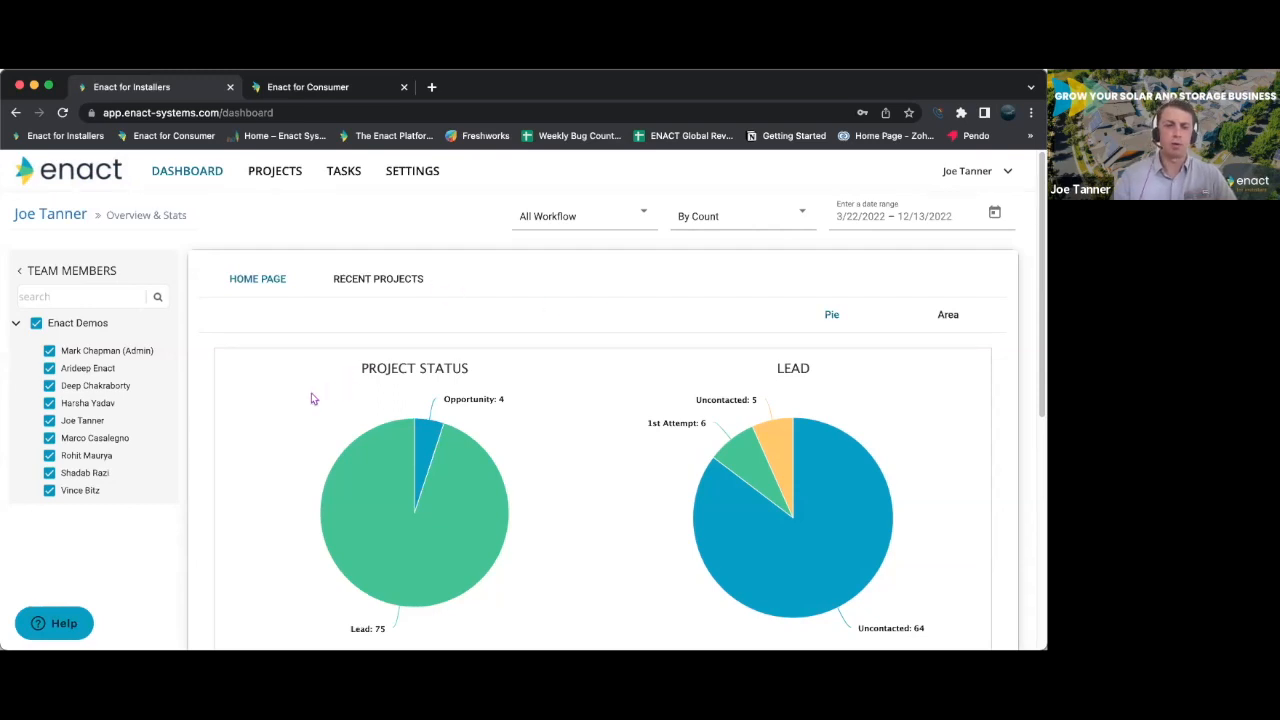
- Review the dashboard's project status, lead and lead source charts, including the list of uncontacted leads
scroll(313, 398, "down", 1)
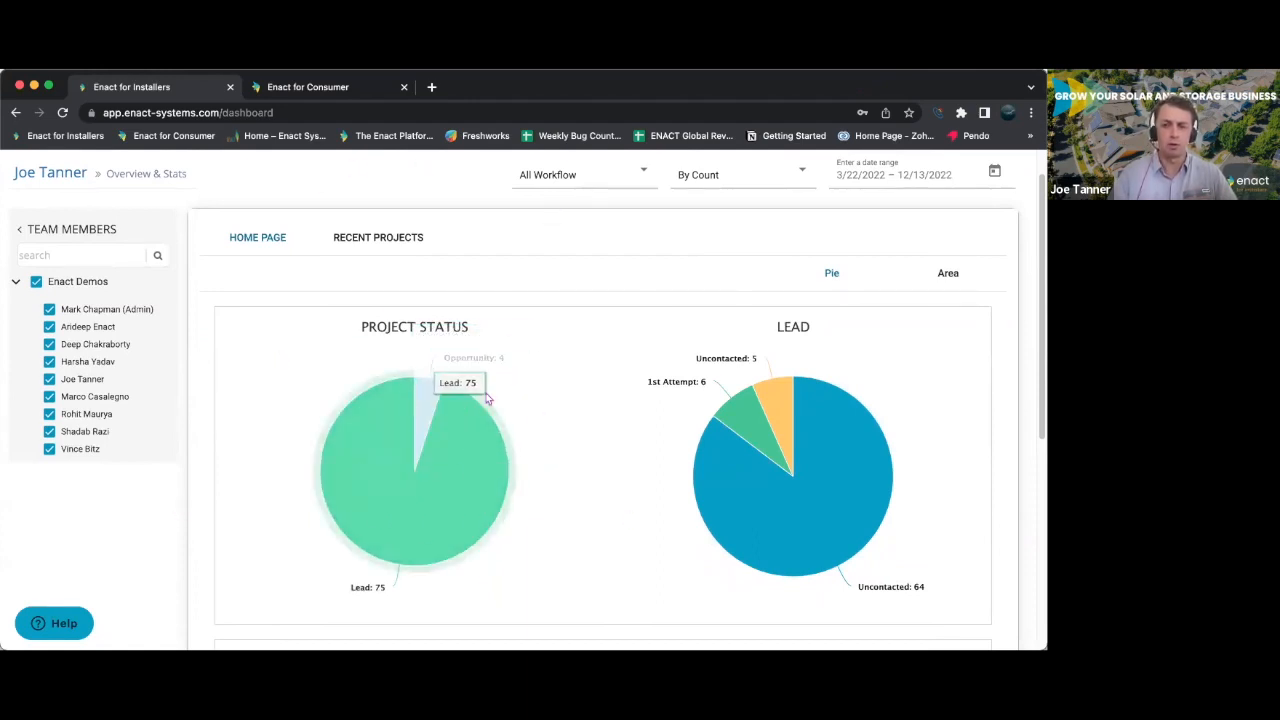
left_click(770, 407)
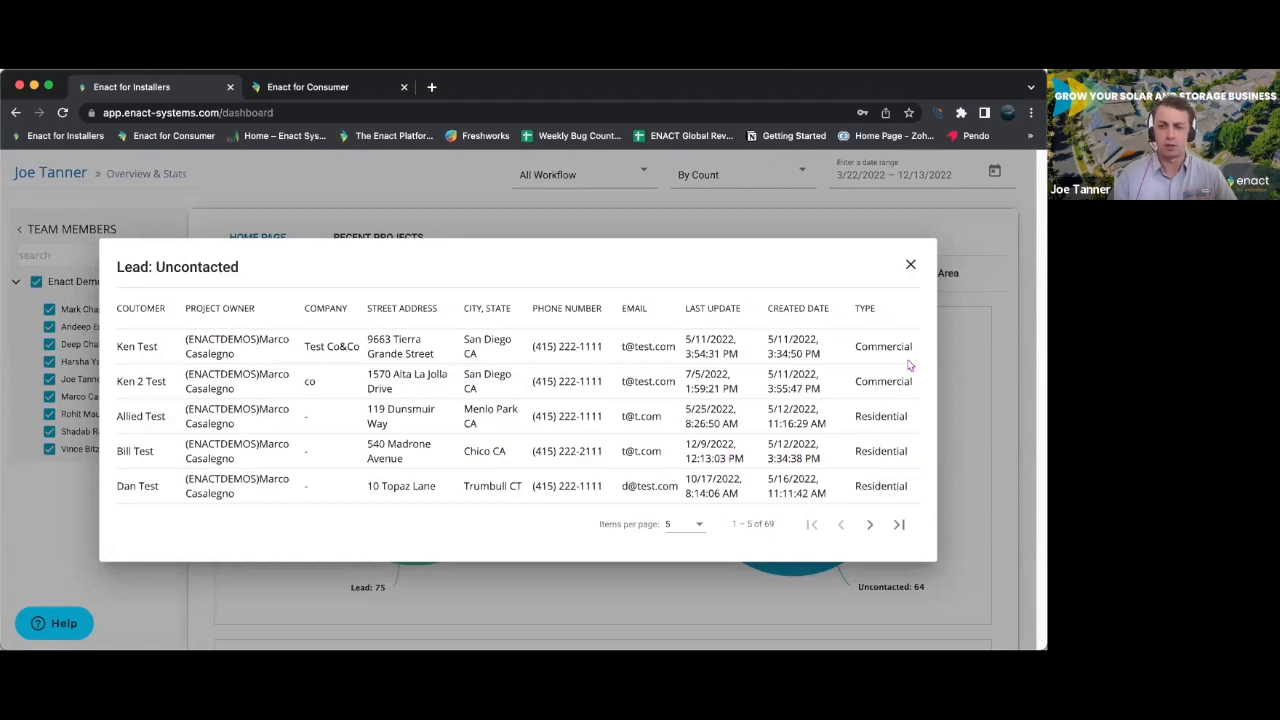
left_click(910, 265)
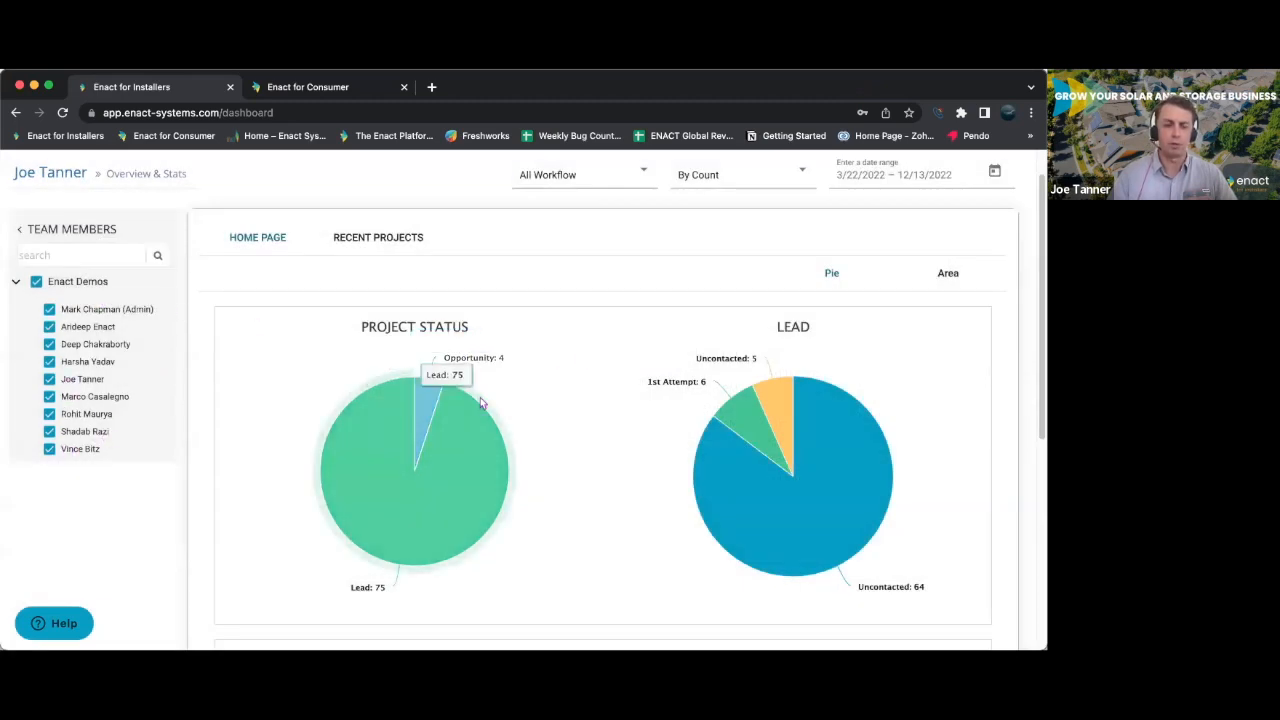
scroll(544, 403, "down", 5)
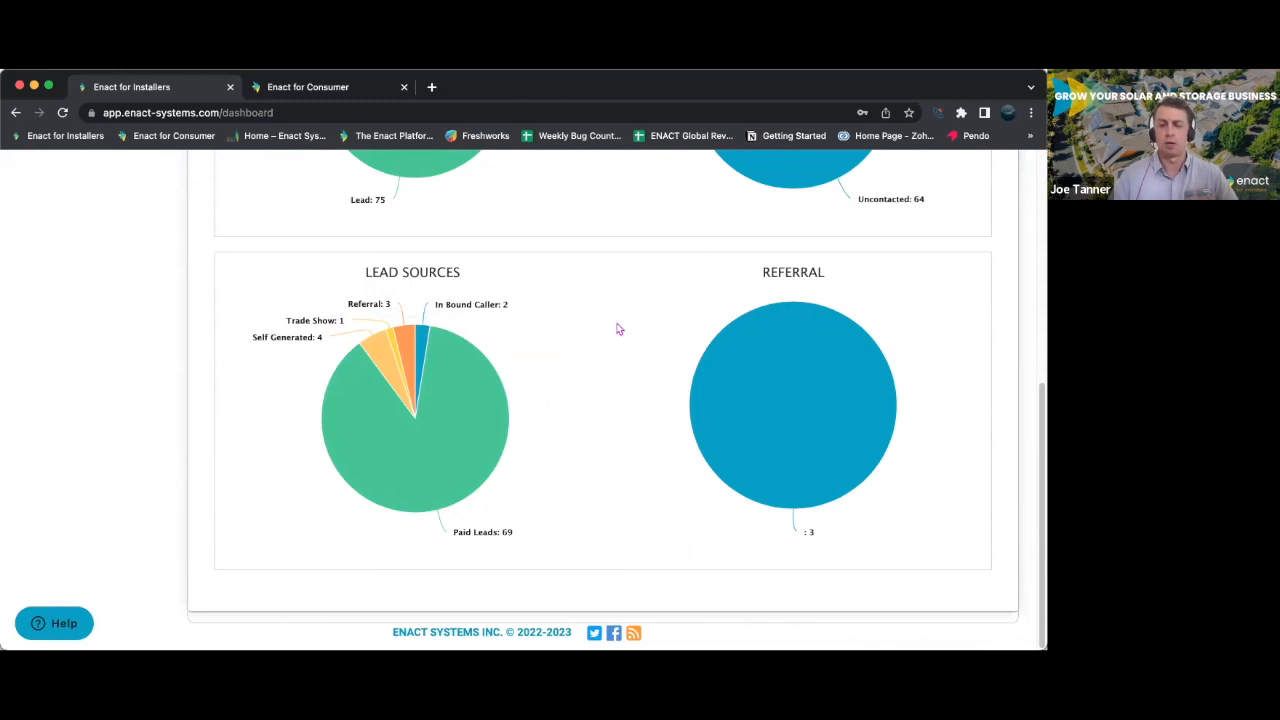
scroll(619, 329, "up", 5)
scroll(619, 329, "up", 1)
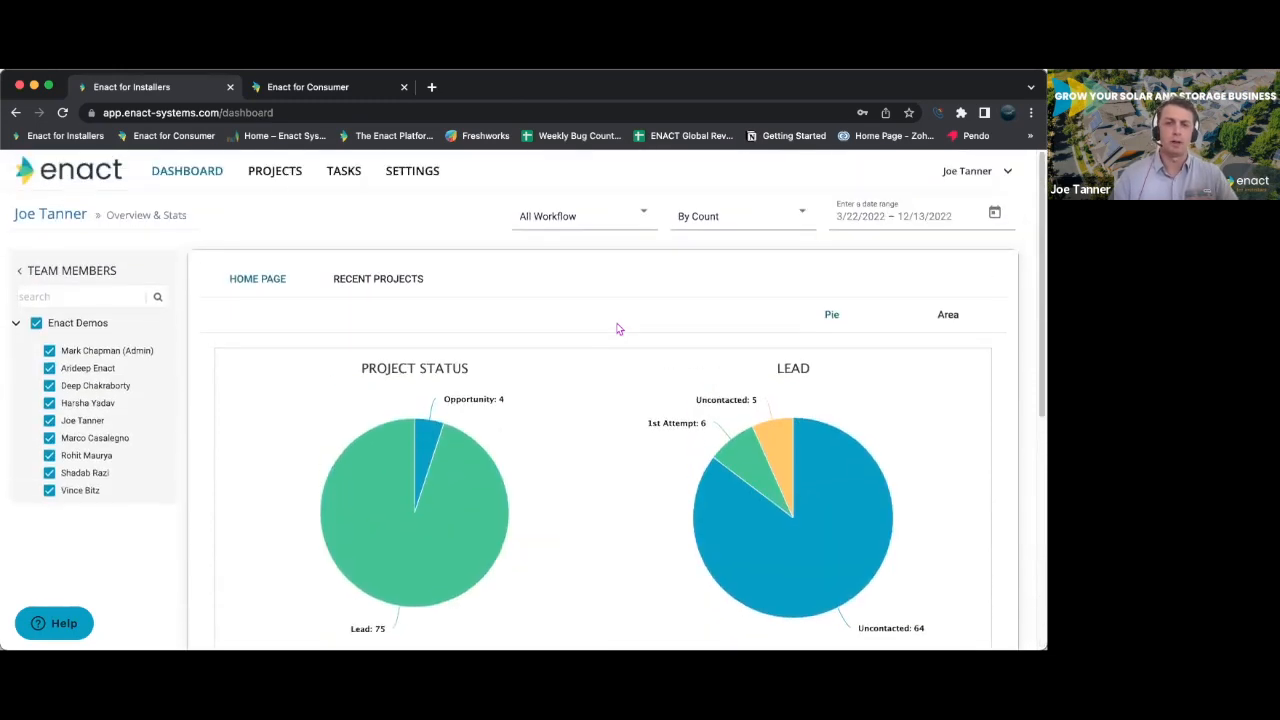
- Open the project list, show 50 items per page, and look through the projects
left_click(289, 178)
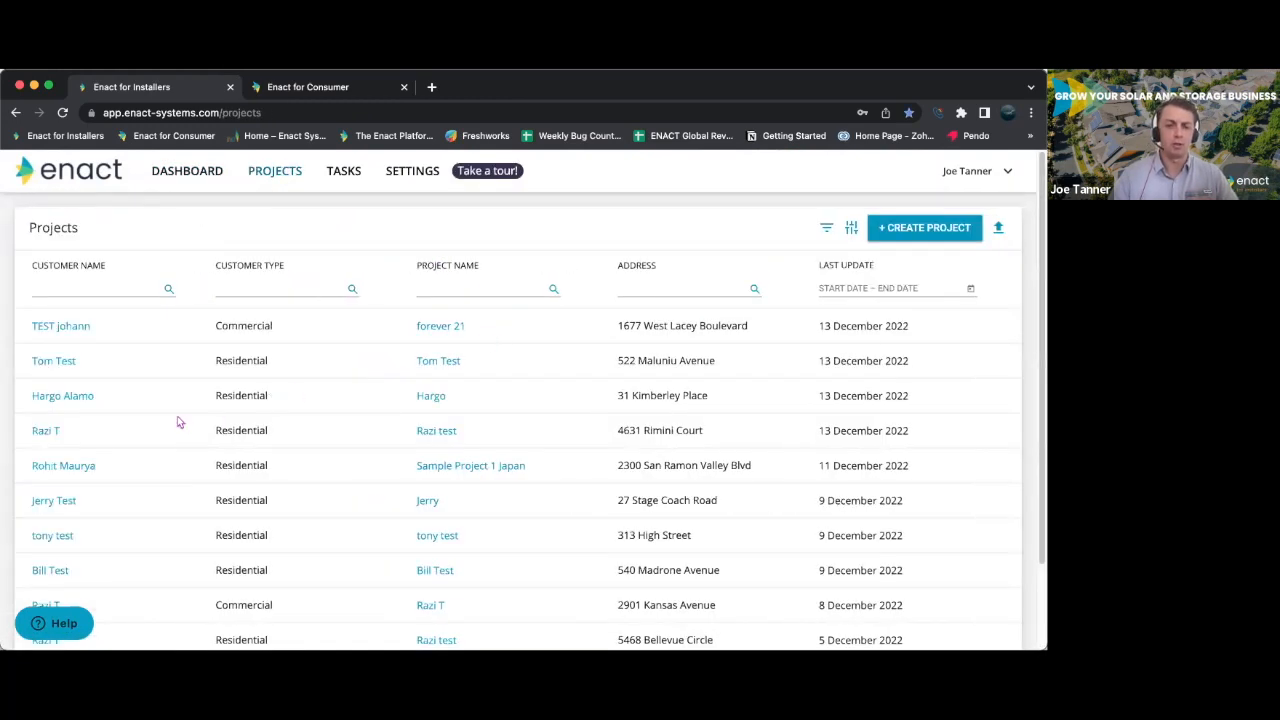
scroll(177, 420, "down", 2)
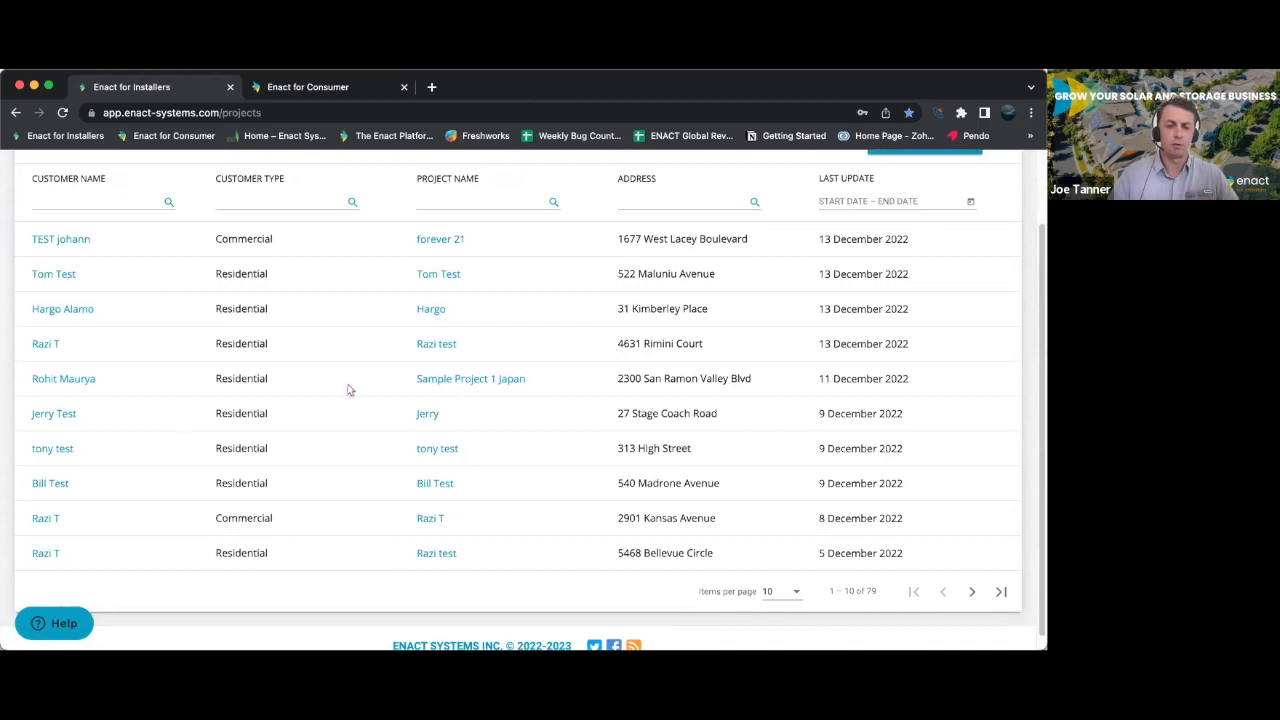
left_click(797, 596)
left_click(782, 582)
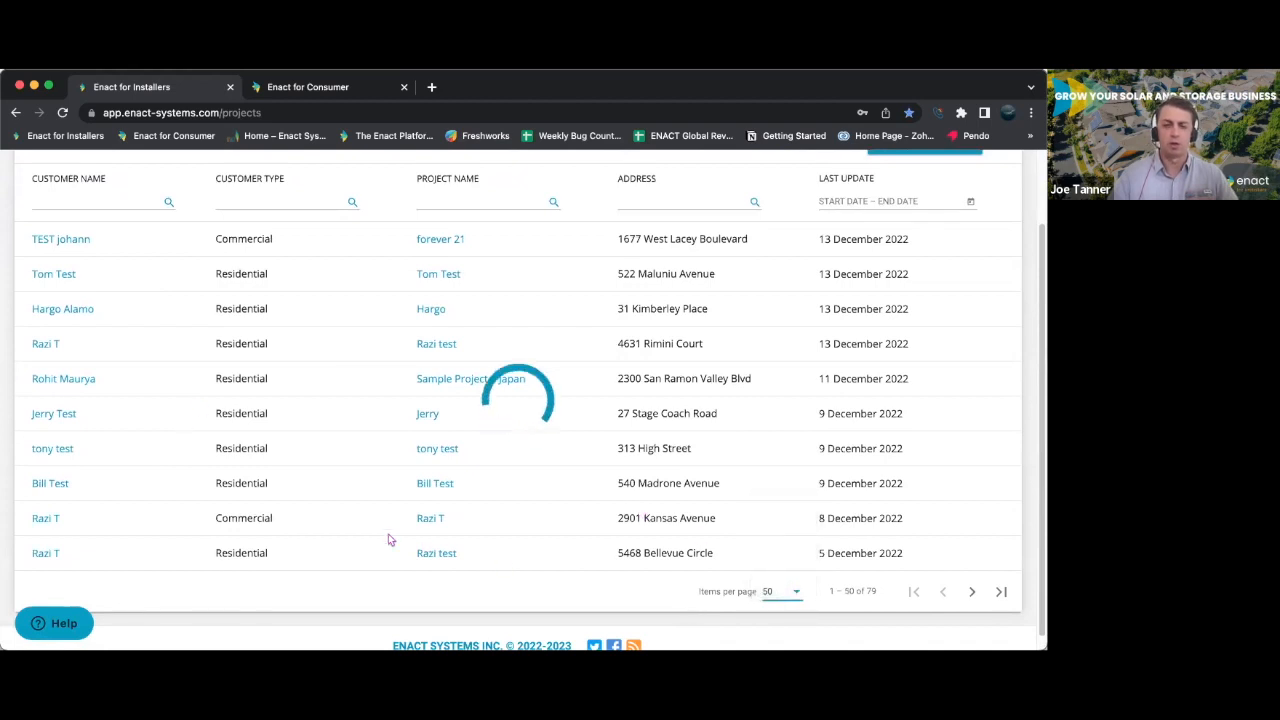
scroll(333, 535, "down", 3)
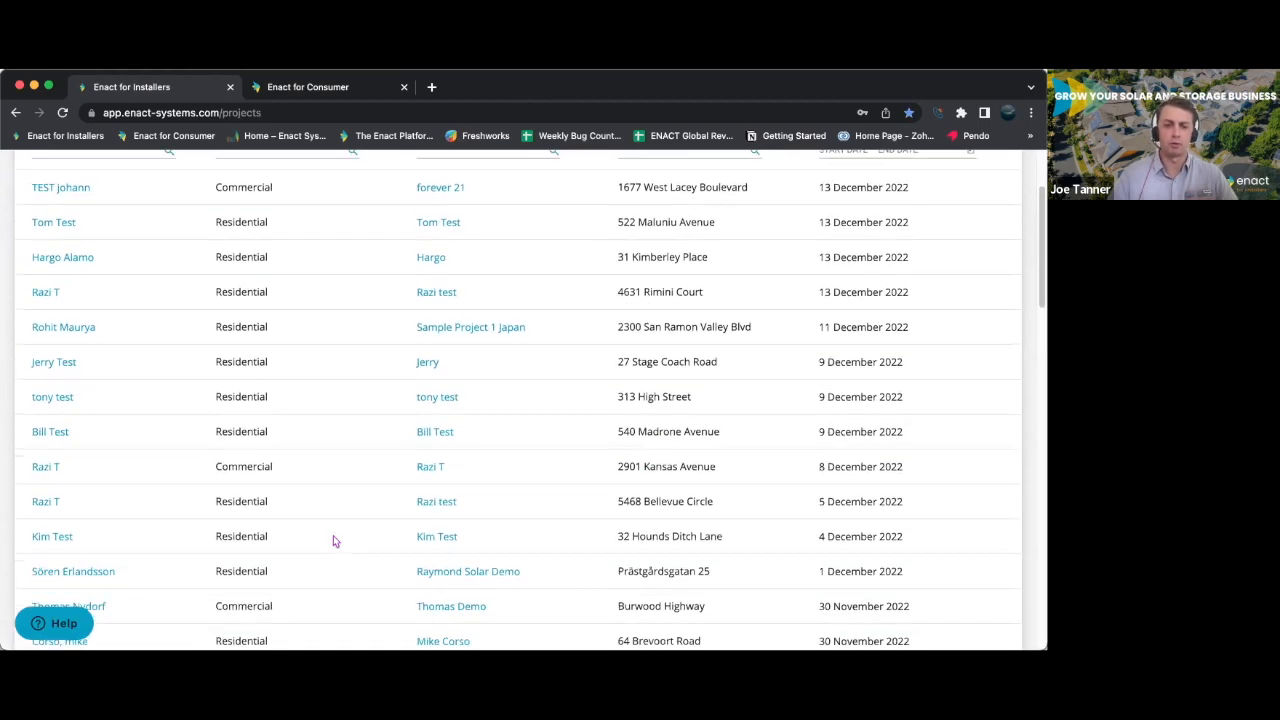
scroll(307, 557, "down", 3)
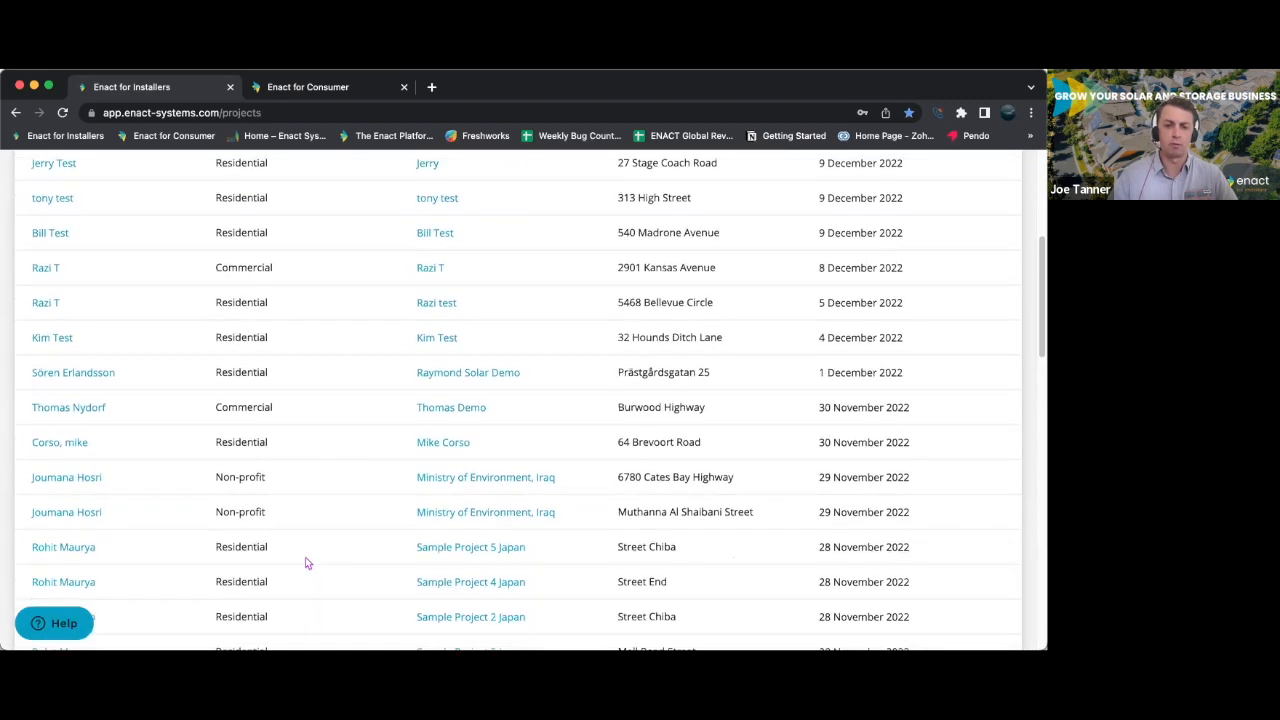
scroll(306, 556, "up", 8)
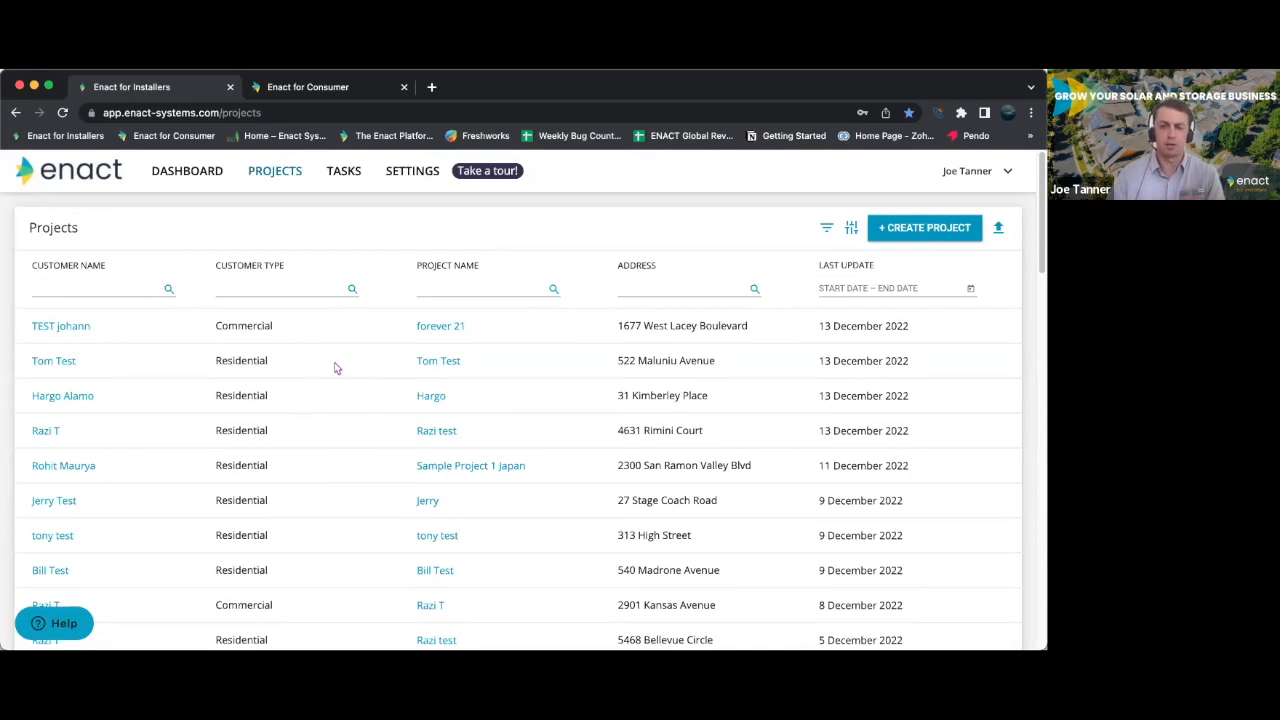
- Open the second project in the list and review its quotes, billing information, basic details and monthly consumption
left_click(437, 362)
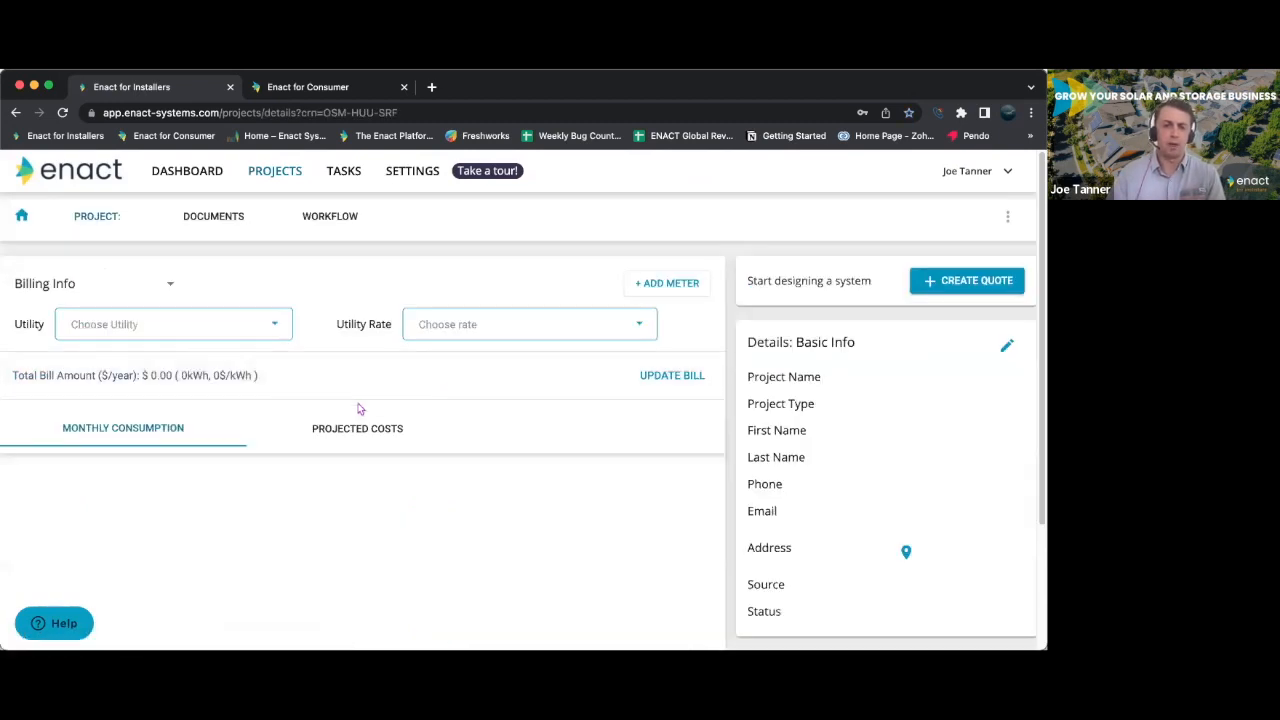
scroll(432, 550, "down", 5)
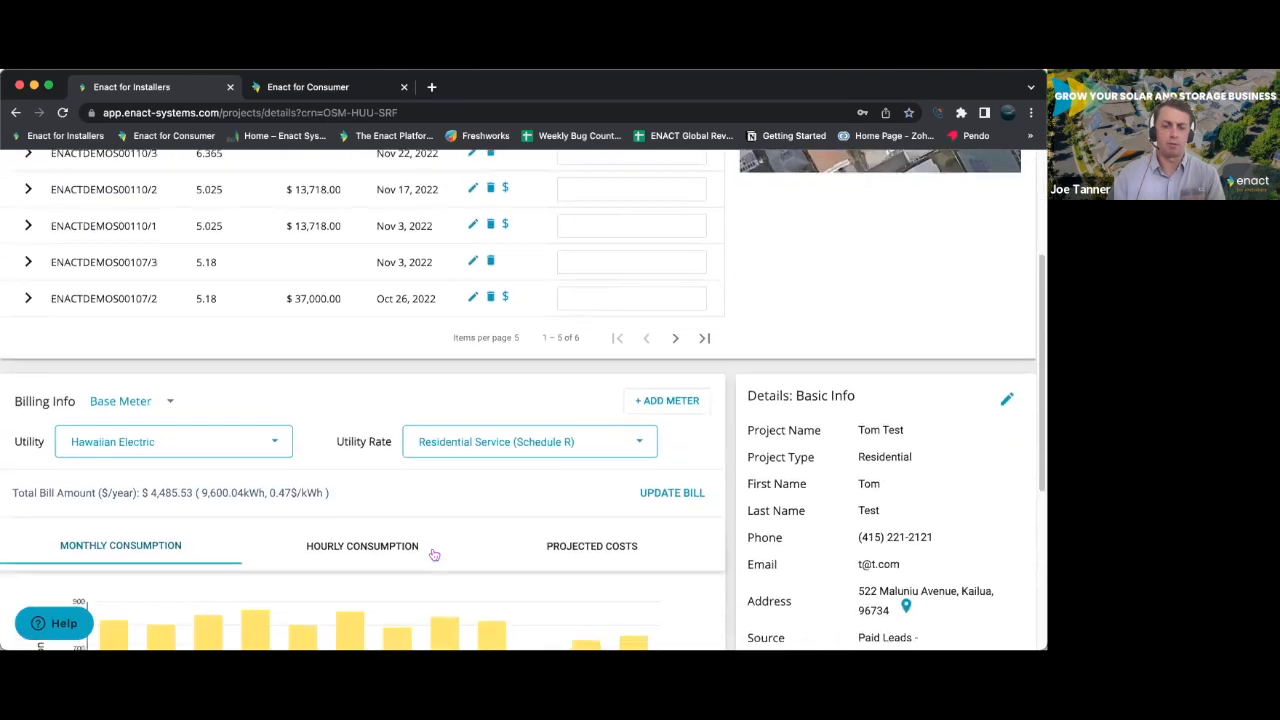
scroll(434, 554, "down", 2)
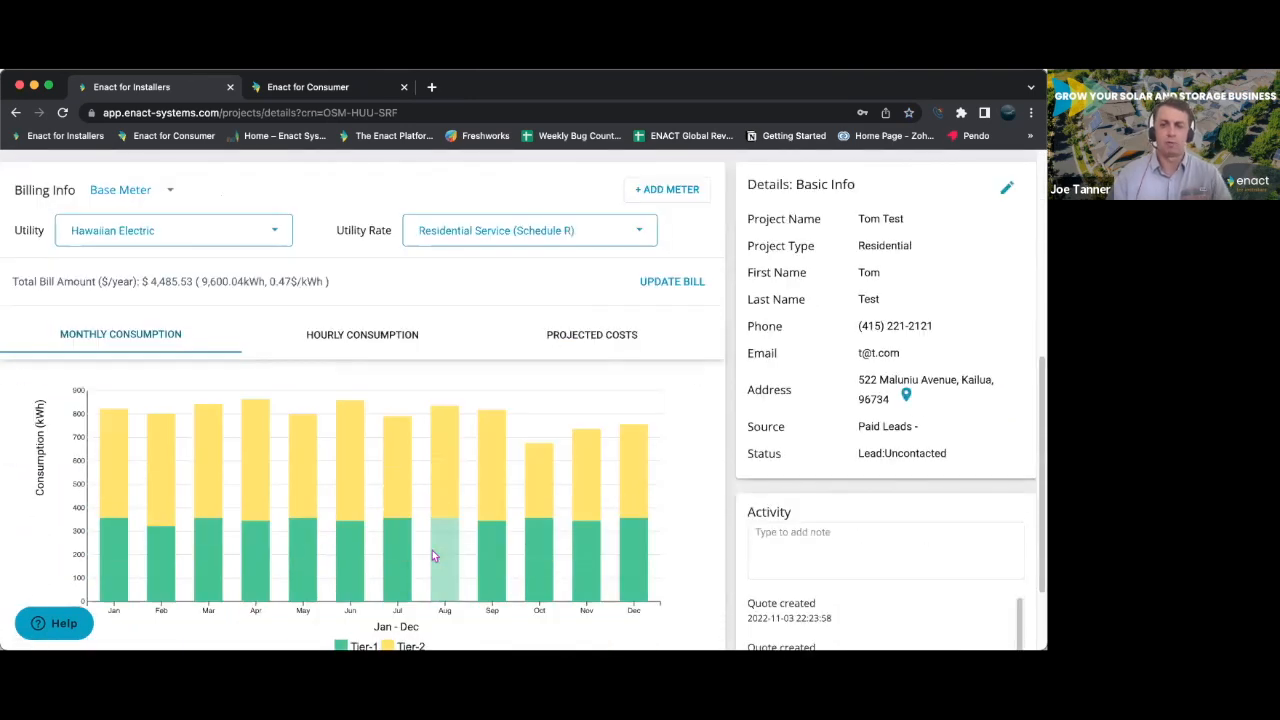
scroll(434, 556, "up", 1)
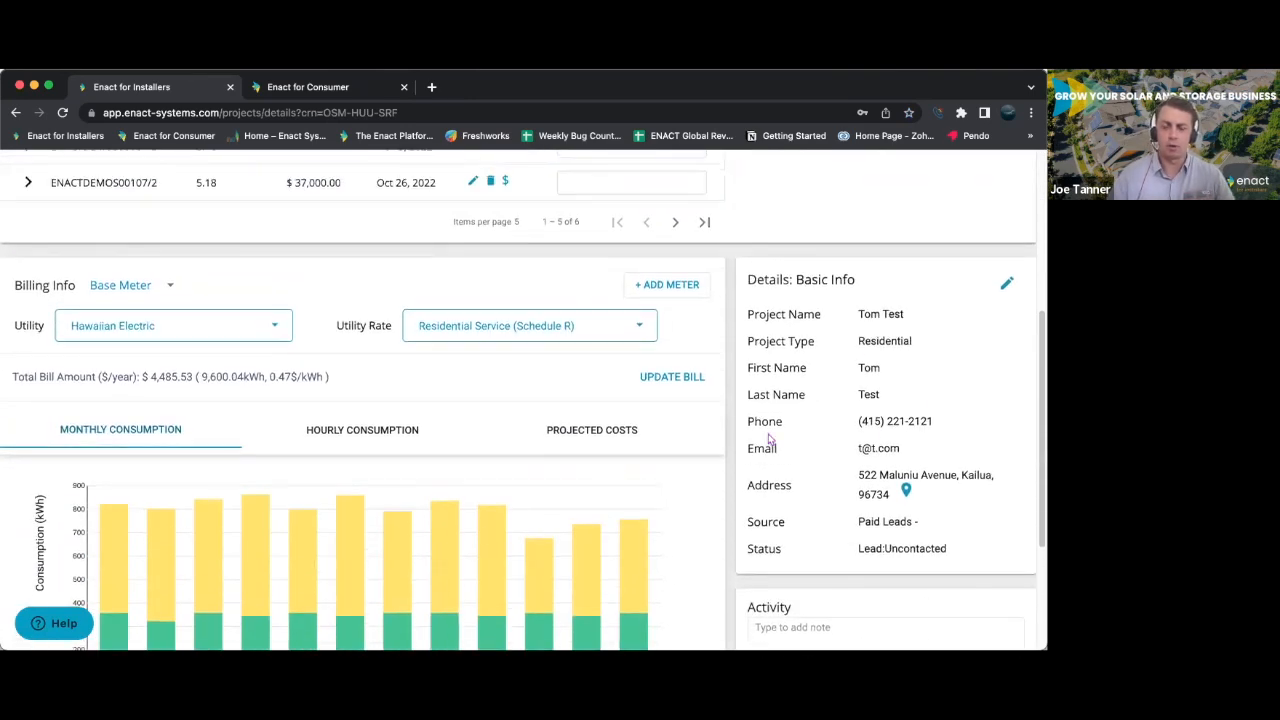
scroll(500, 456, "up", 2)
scroll(368, 474, "down", 1)
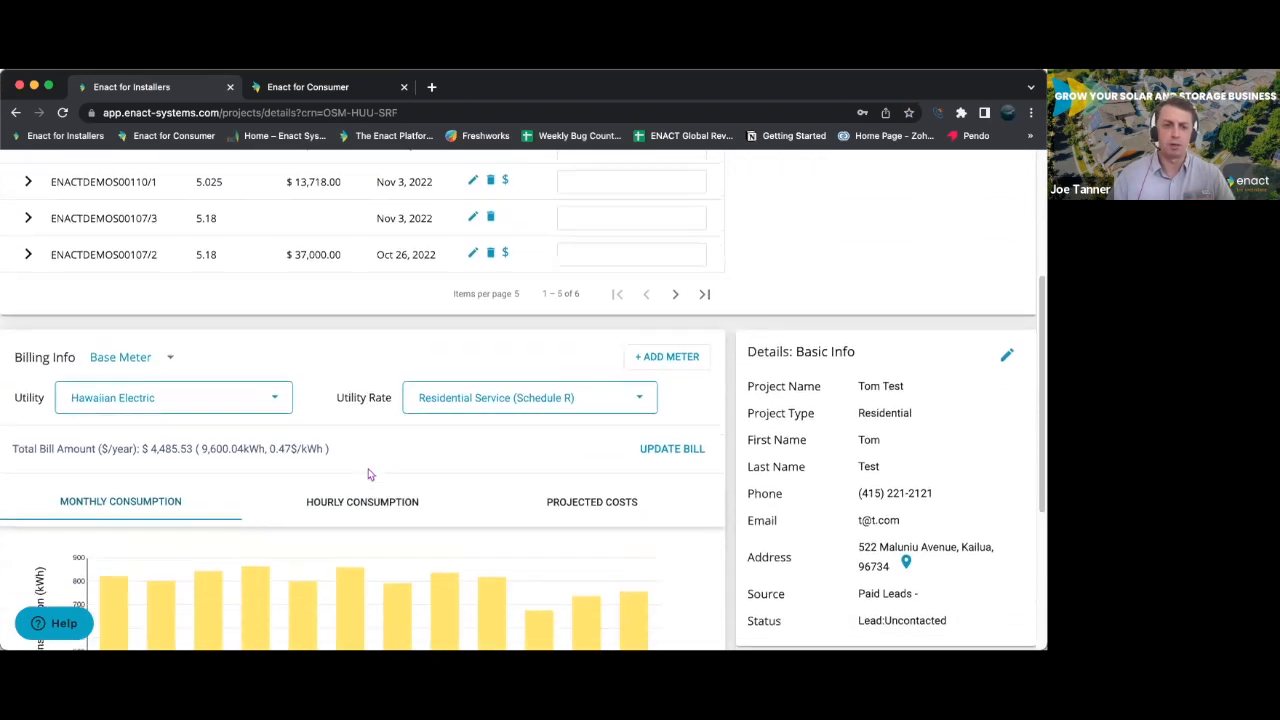
scroll(368, 474, "down", 2)
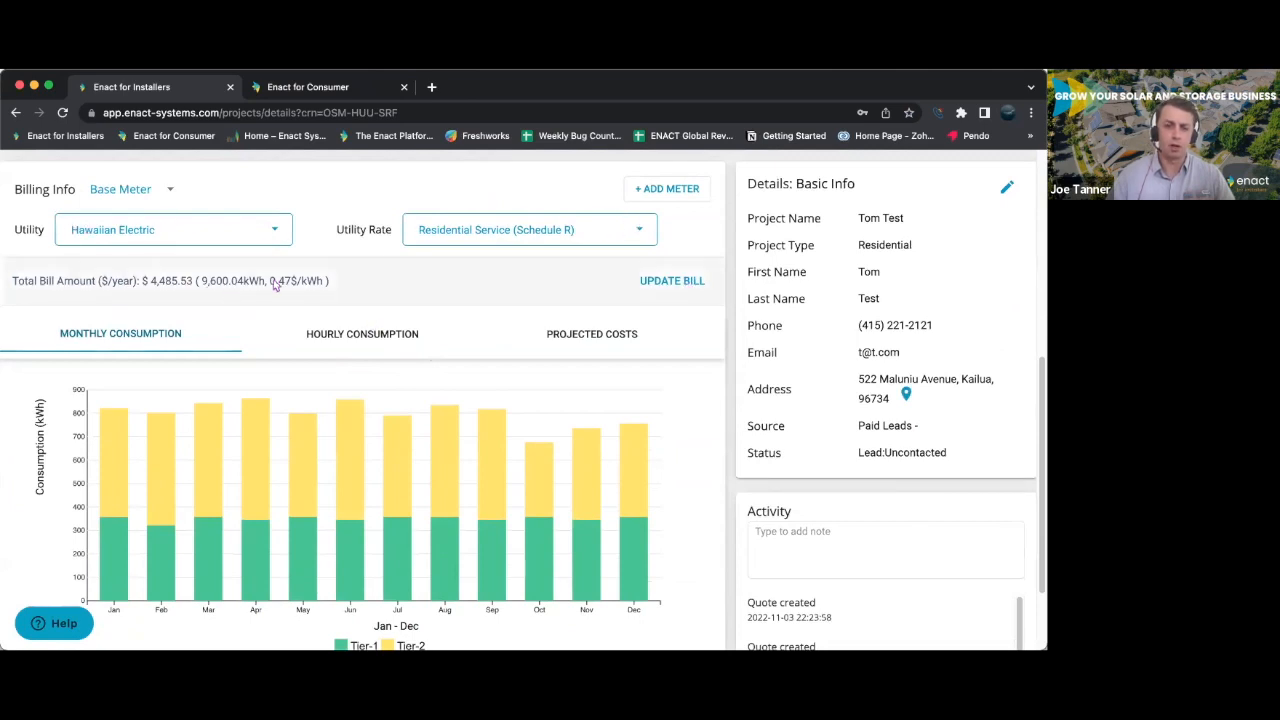
- Open the Base Meter bill for editing and view its annual and monthly amounts in kWh, returning to dollars
left_click(672, 281)
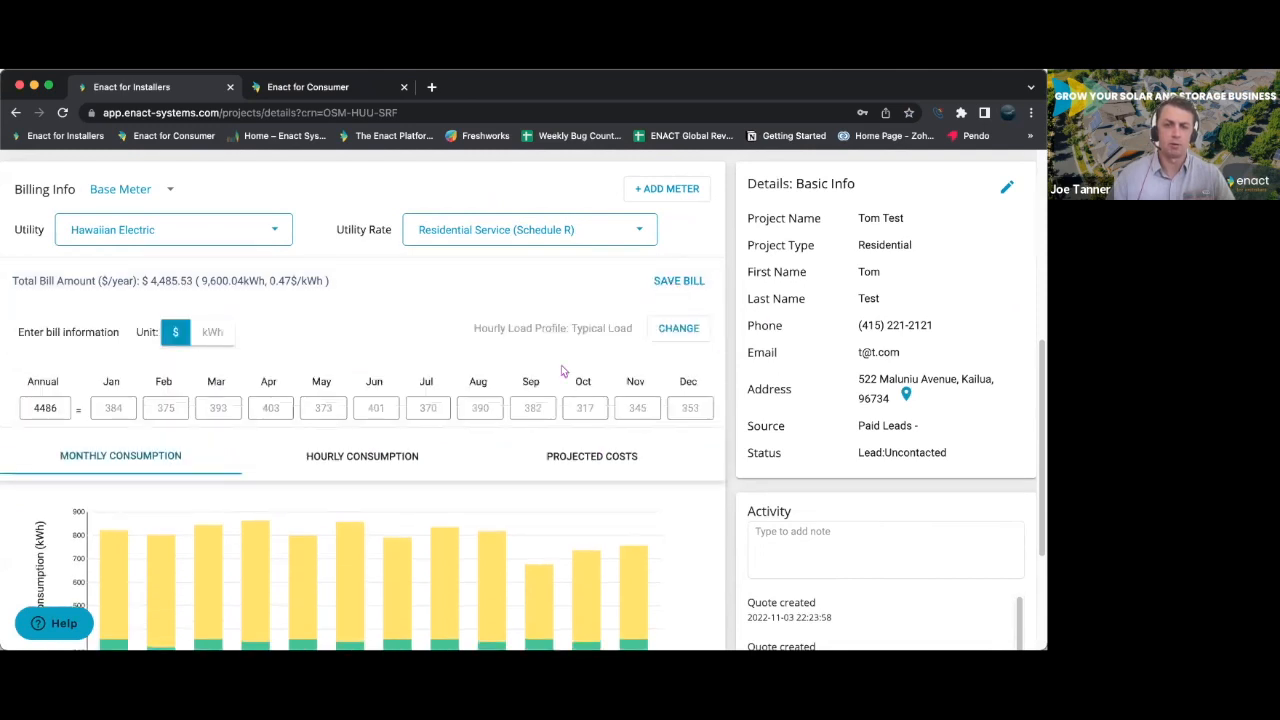
double_click(64, 409)
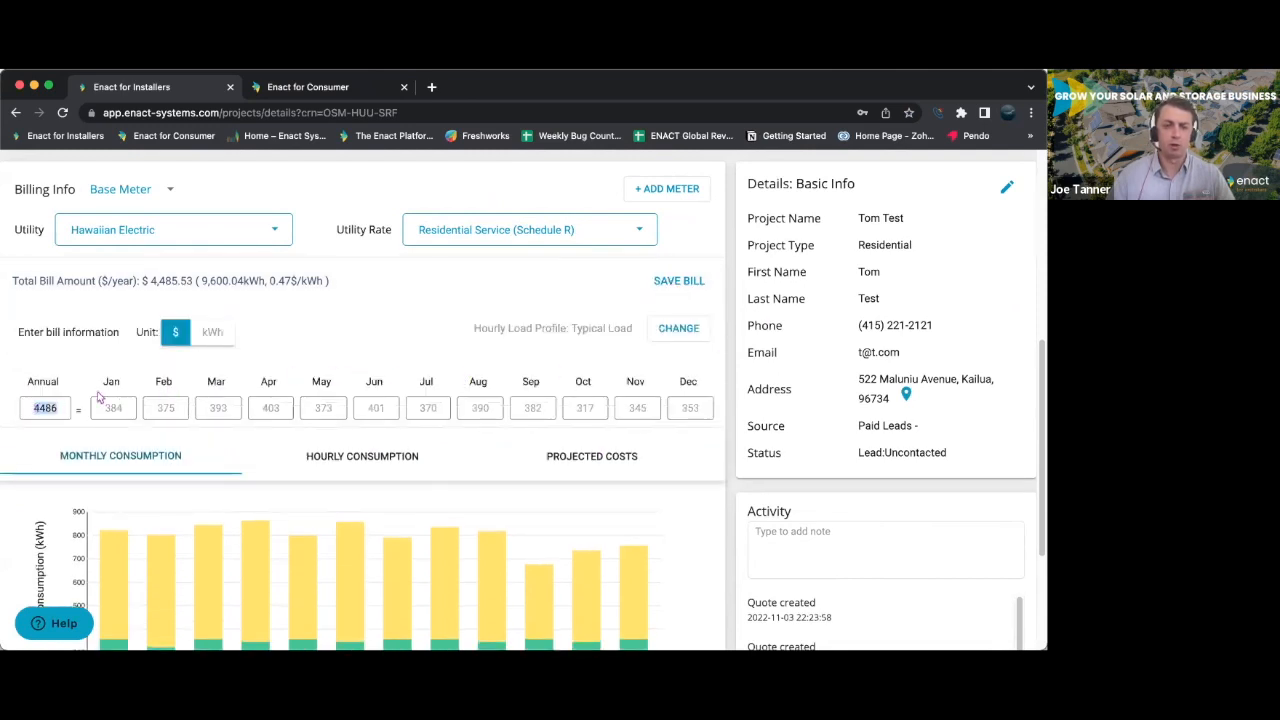
left_click(212, 332)
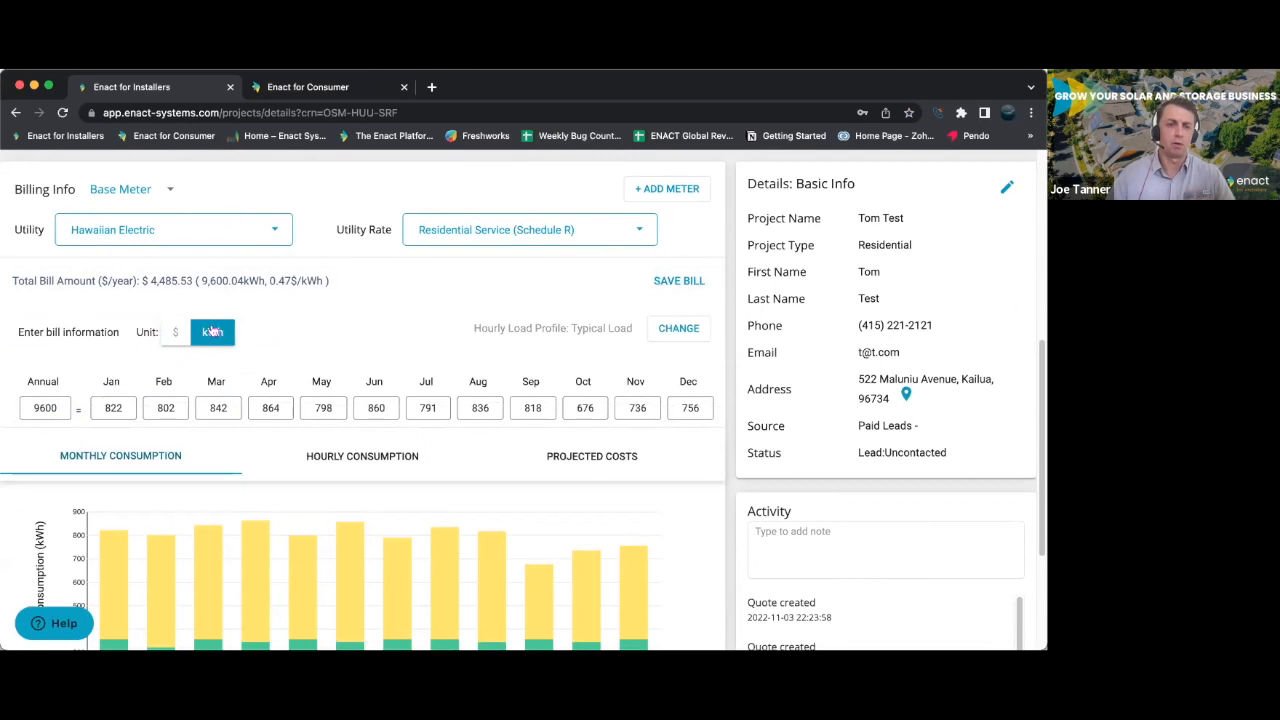
left_click(169, 336)
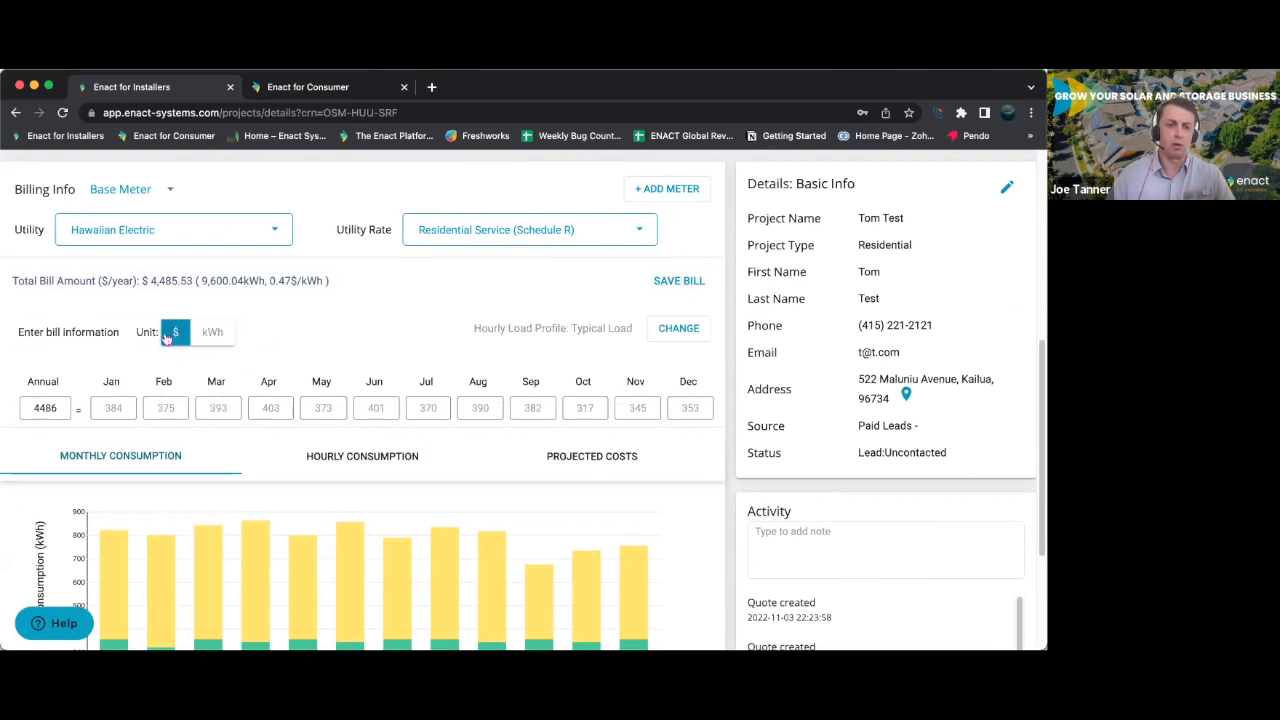
- Open the hourly load profile options, look through the preset usage patterns, and show the option for using own interval data
left_click(678, 328)
scroll(486, 371, "down", 3)
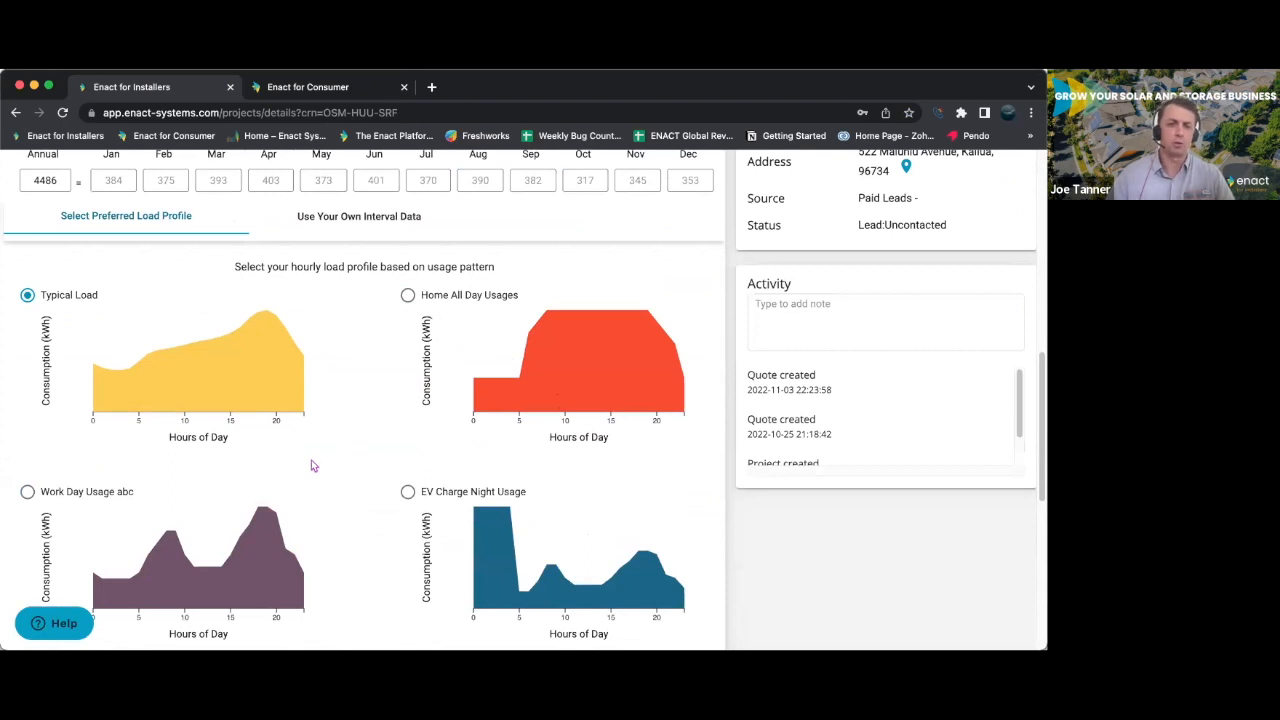
scroll(312, 466, "up", 1)
left_click(351, 290)
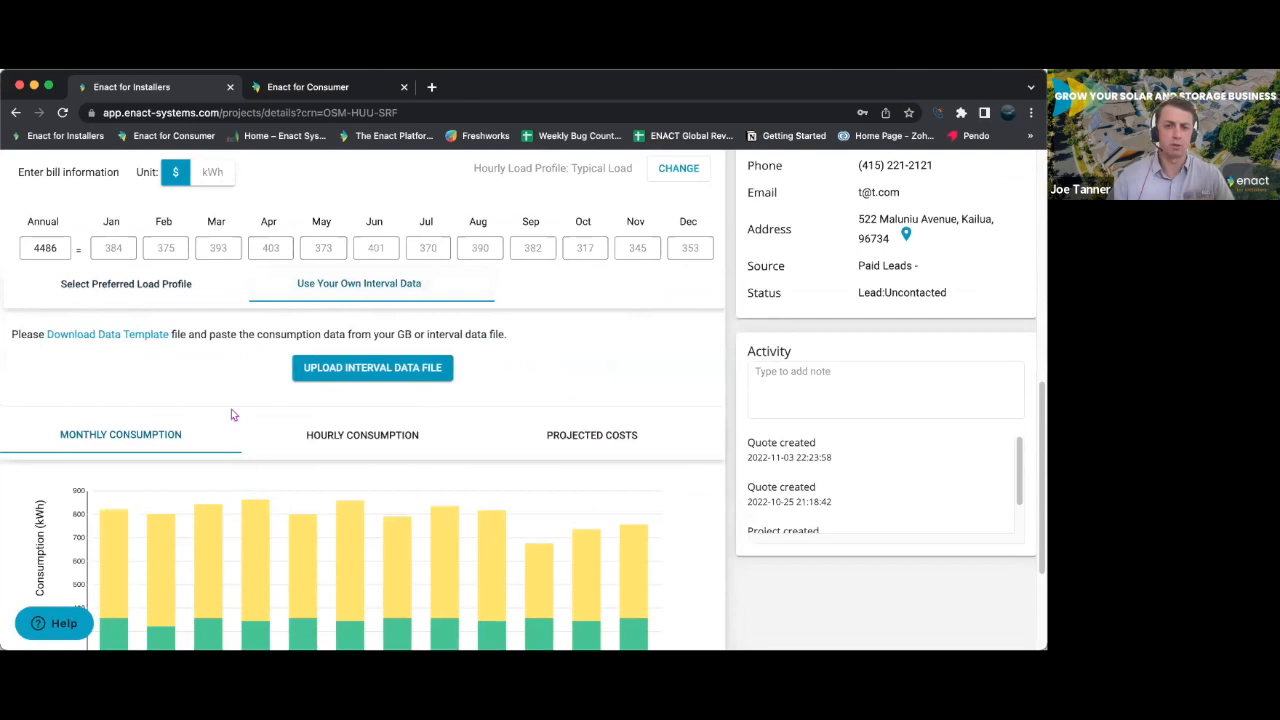
scroll(240, 414, "down", 2)
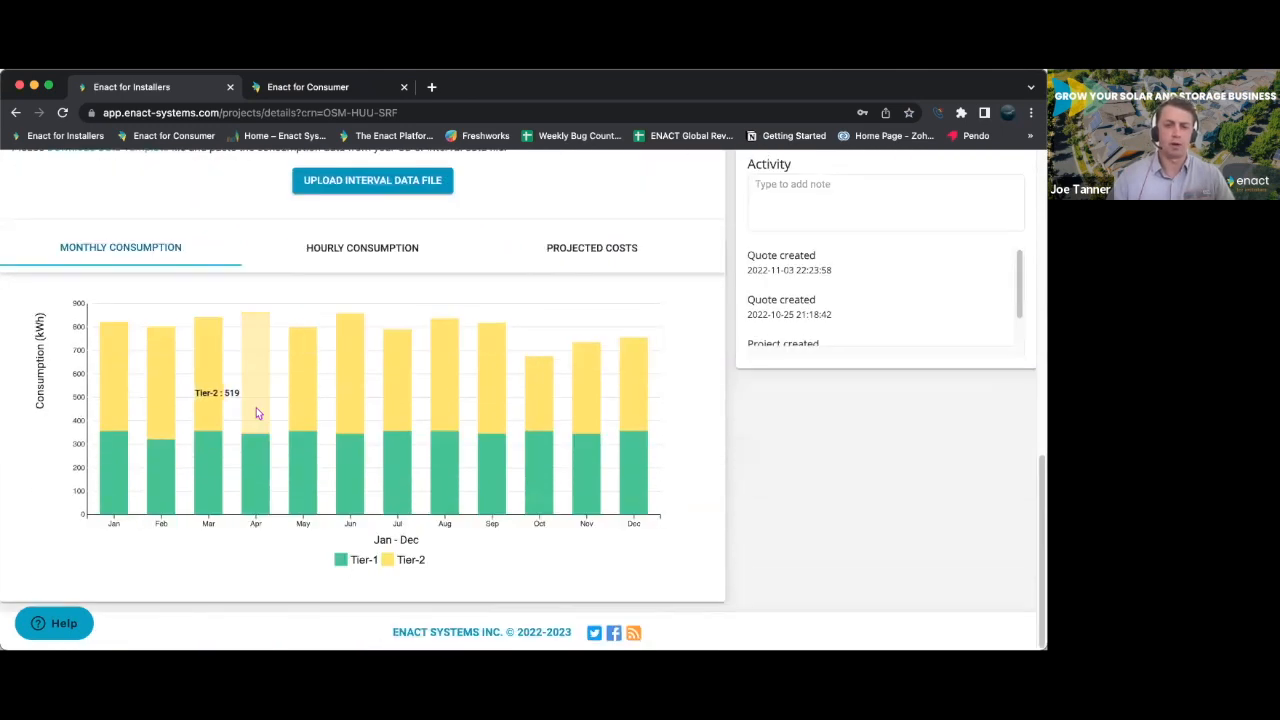
scroll(256, 407, "up", 3)
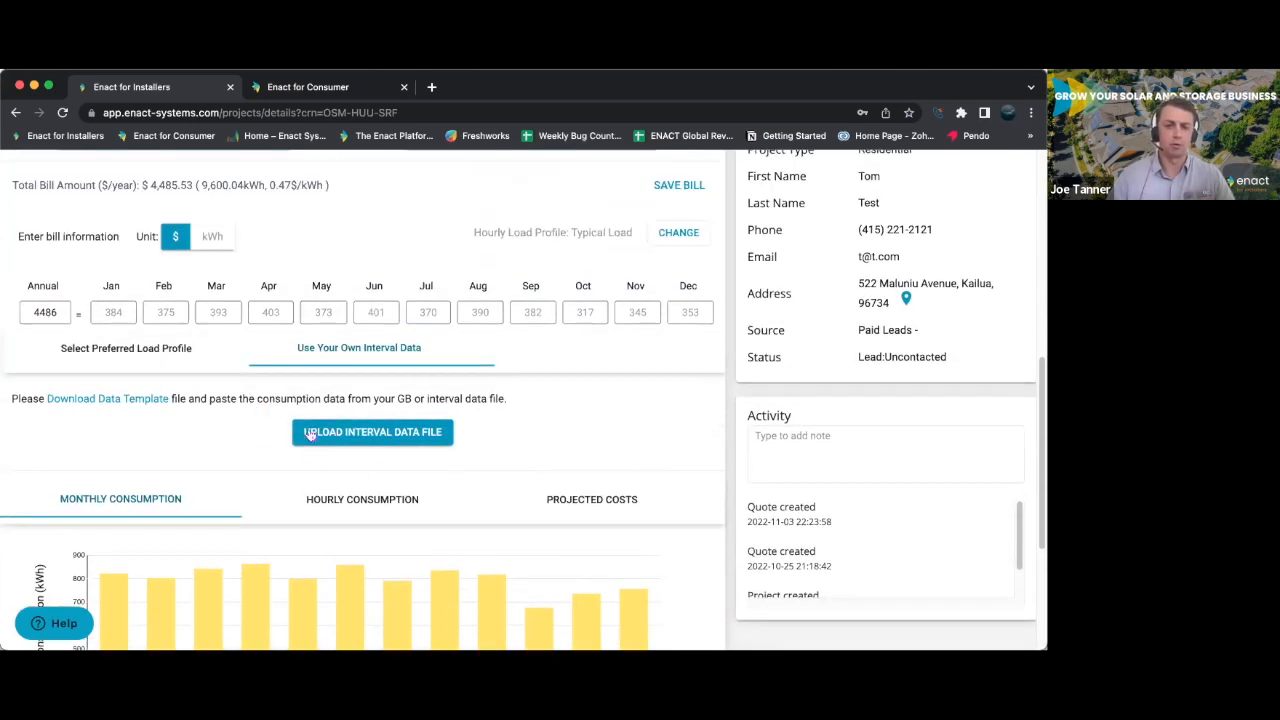
- Inspect the 6.365 kW quote's equipment details, collapse them, and expand the 5.025 kW quote last updated Nov 17, 2022
scroll(310, 433, "up", 5)
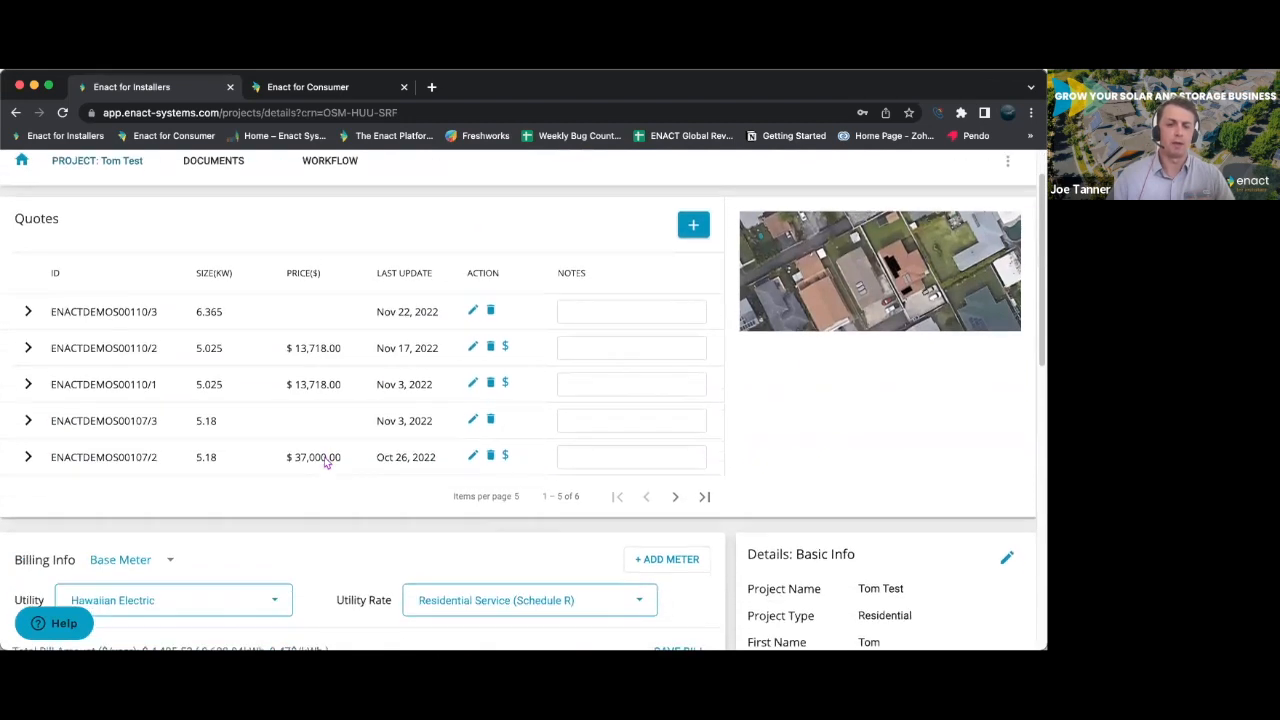
scroll(325, 462, "down", 1)
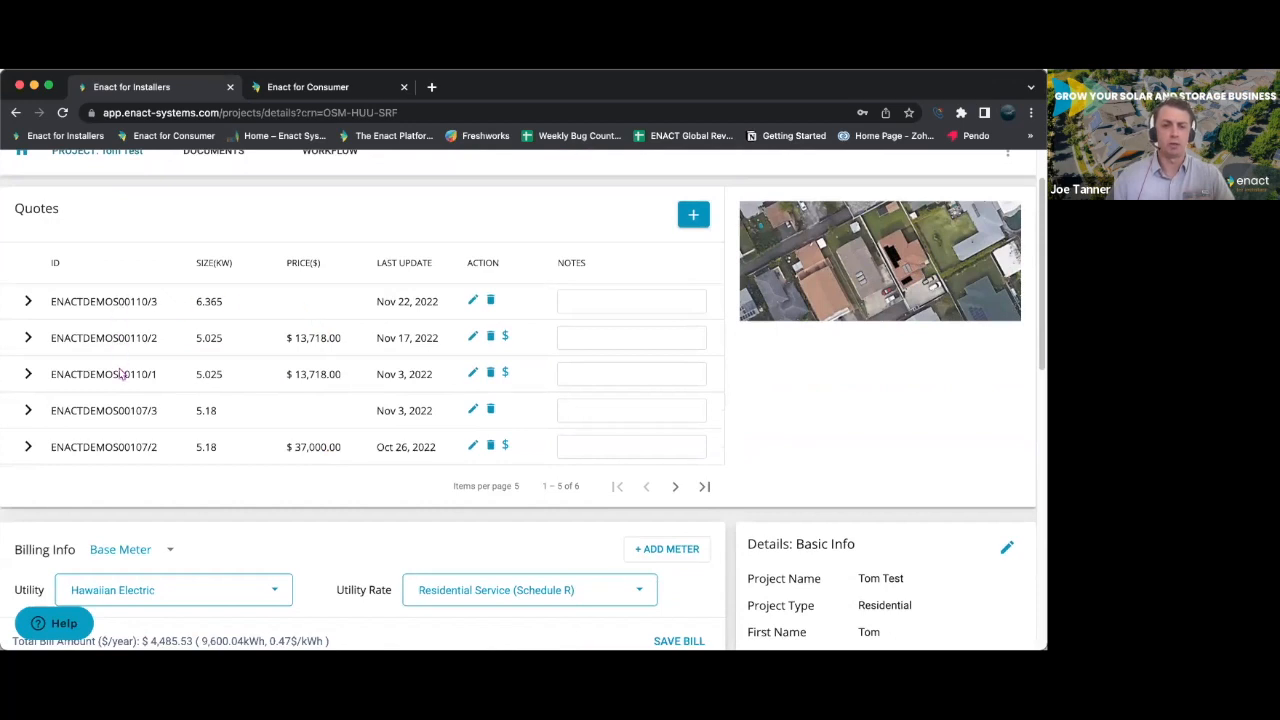
scroll(119, 288, "up", 1)
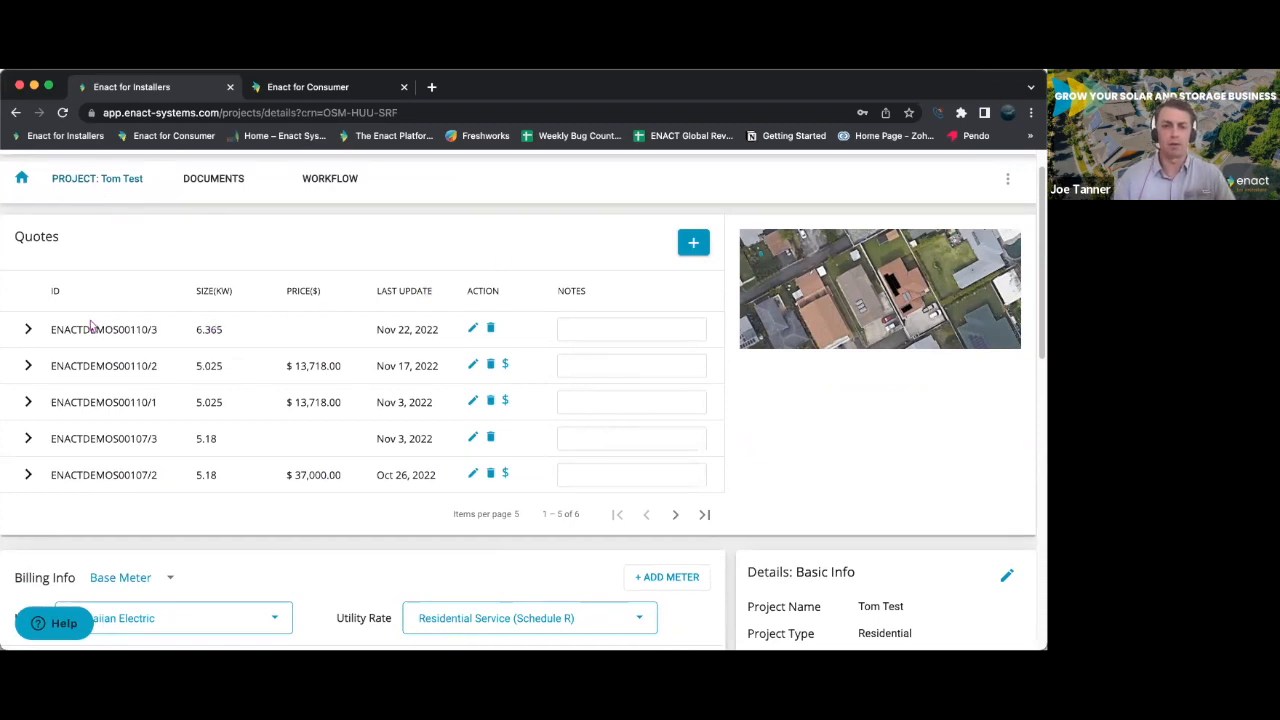
left_click(30, 331)
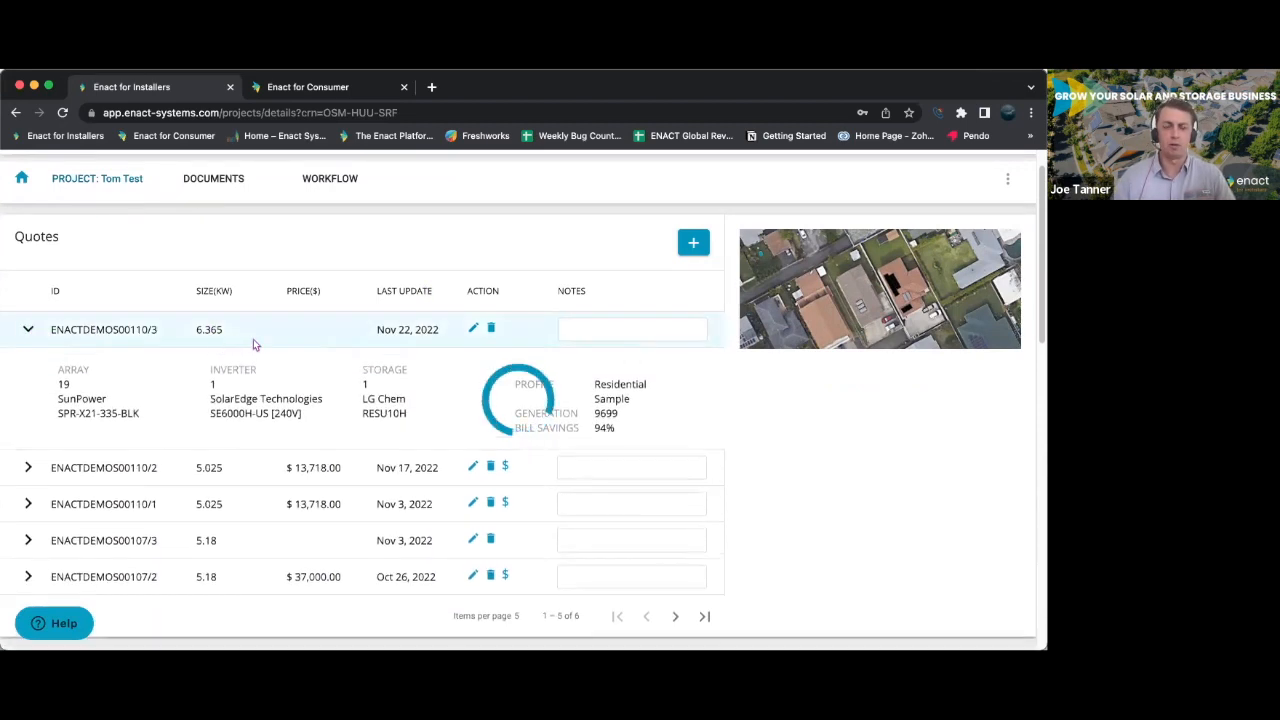
scroll(398, 390, "down", 1)
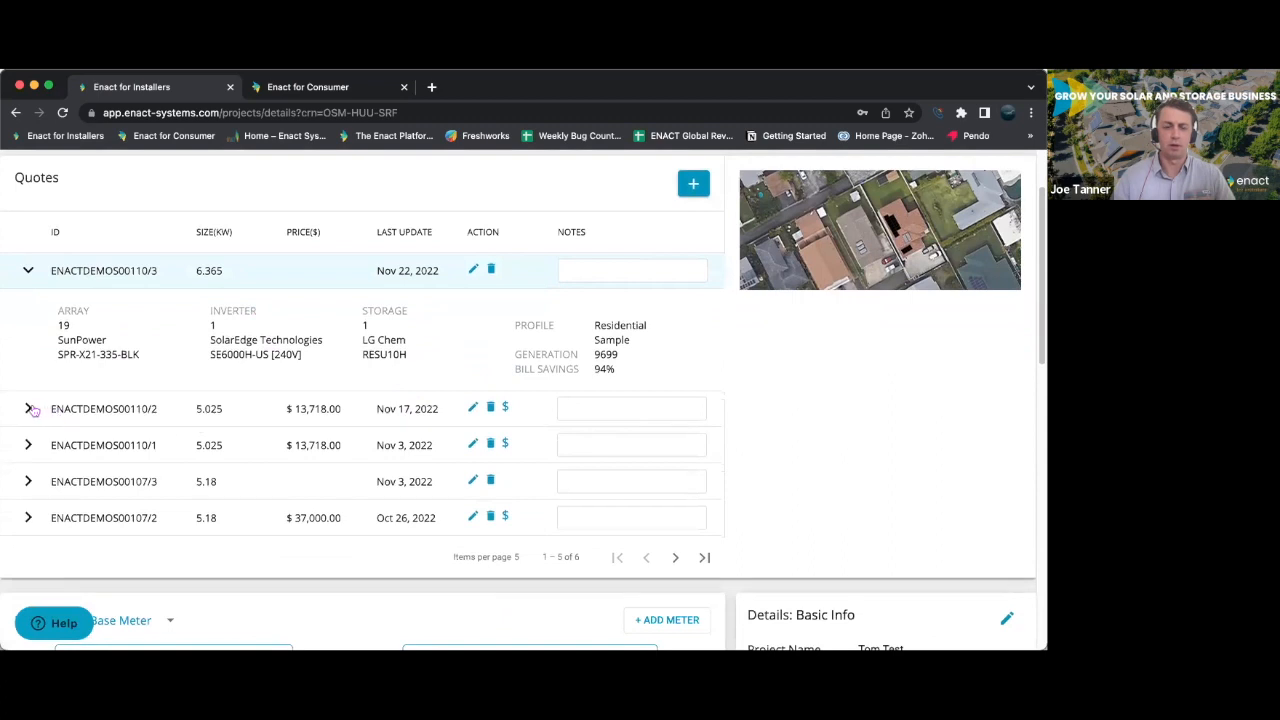
left_click(28, 274)
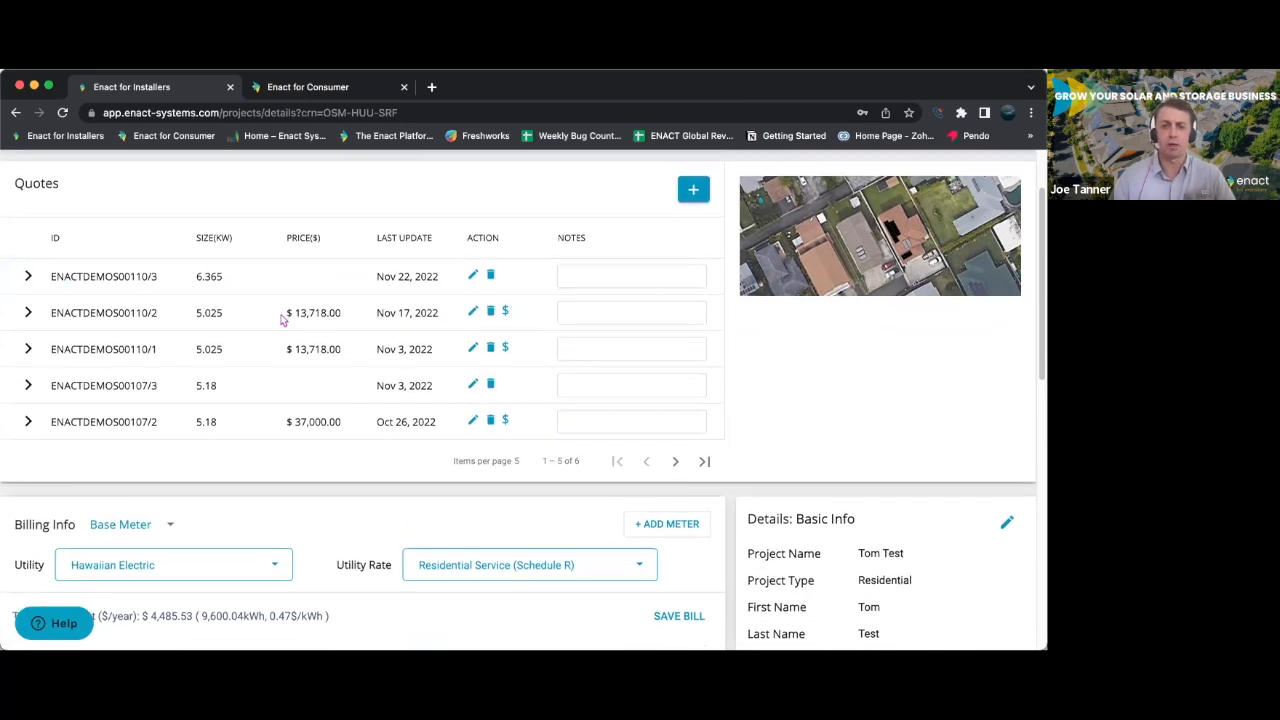
left_click(29, 312)
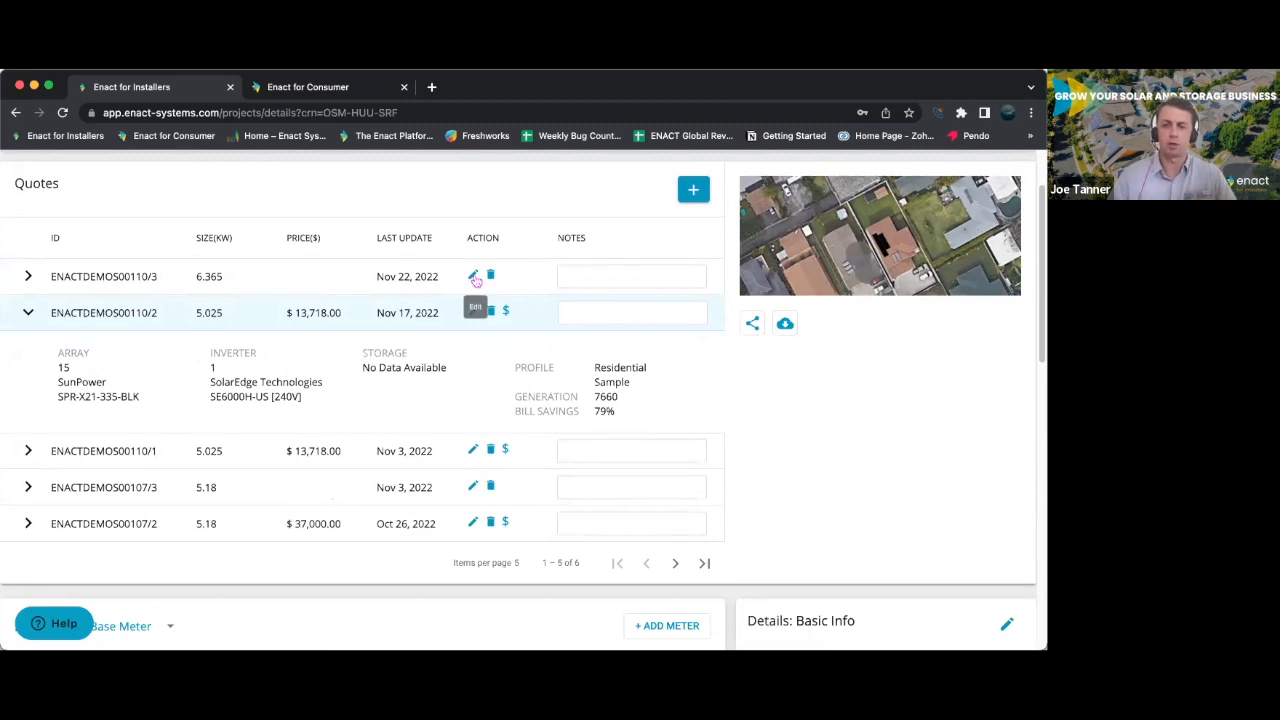
- Open the notes field of the quote updated Nov 17, 2022, keeping that quote's equipment details expanded
left_click(597, 312)
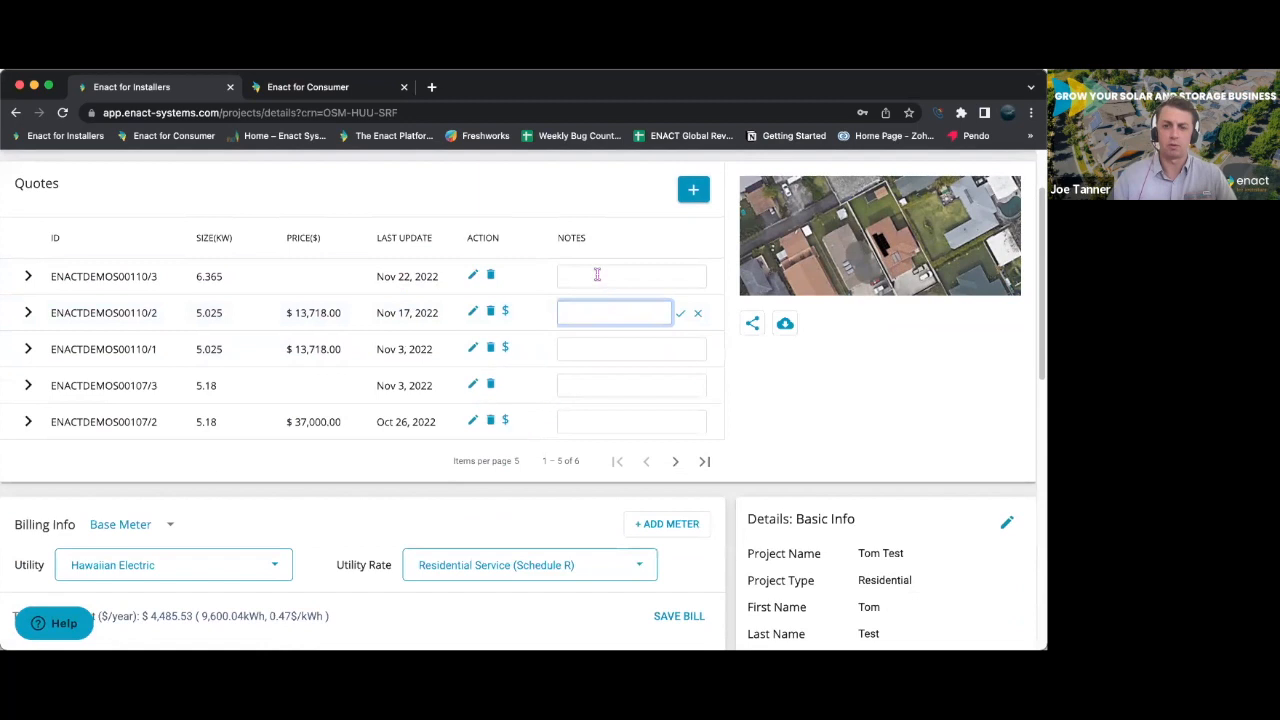
left_click(597, 274)
left_click(600, 412)
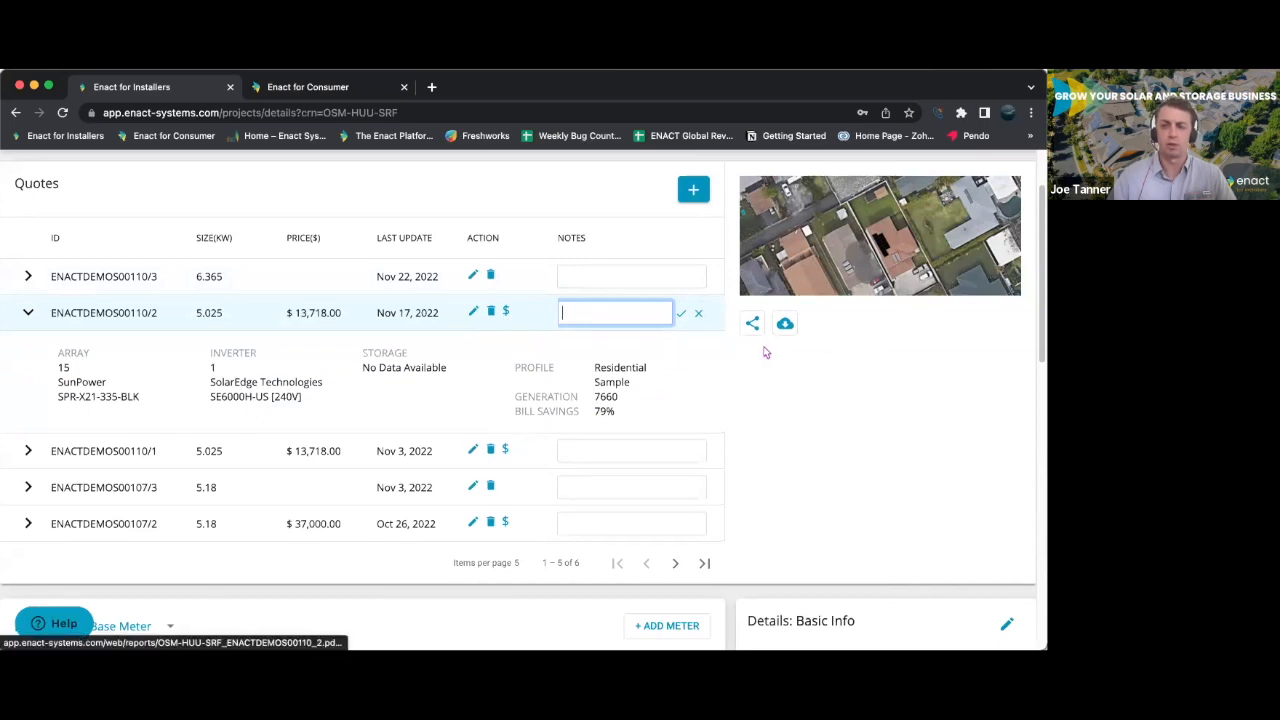
scroll(370, 389, "up", 2)
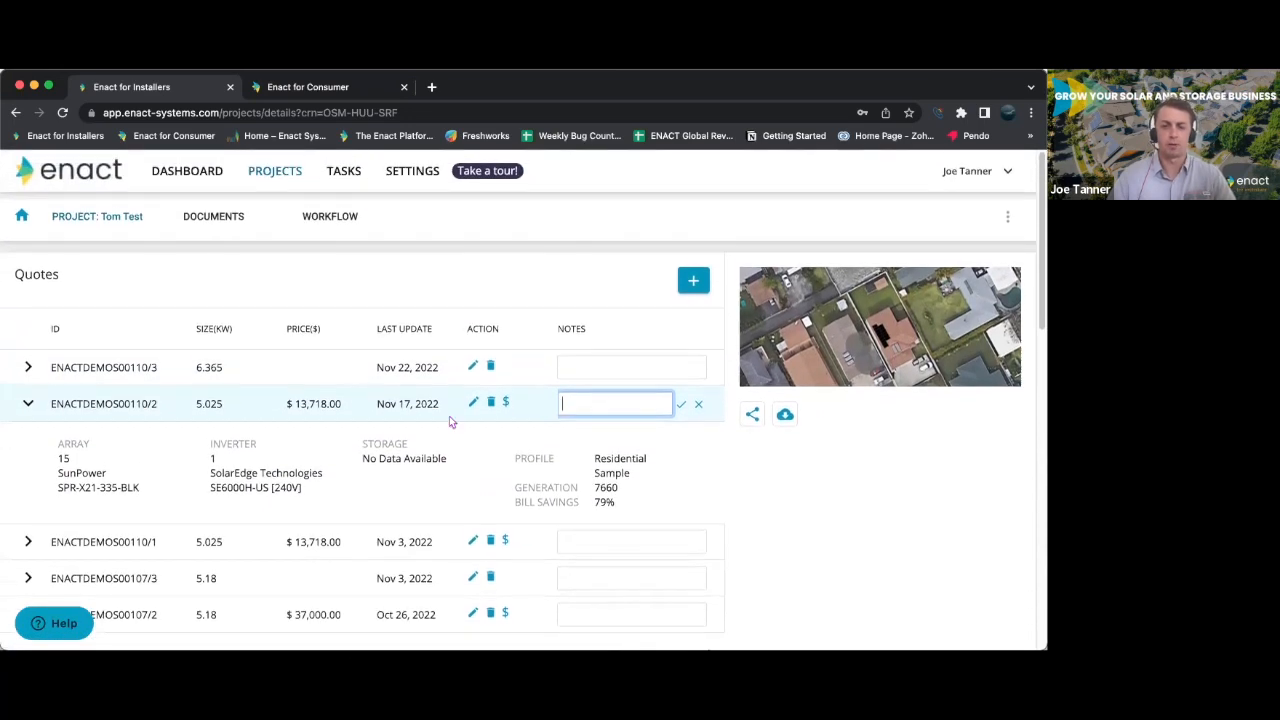
- Collapse the details of the 5.025 kW quote last updated Nov 17, 2022, and open that quote for editing
left_click(28, 404)
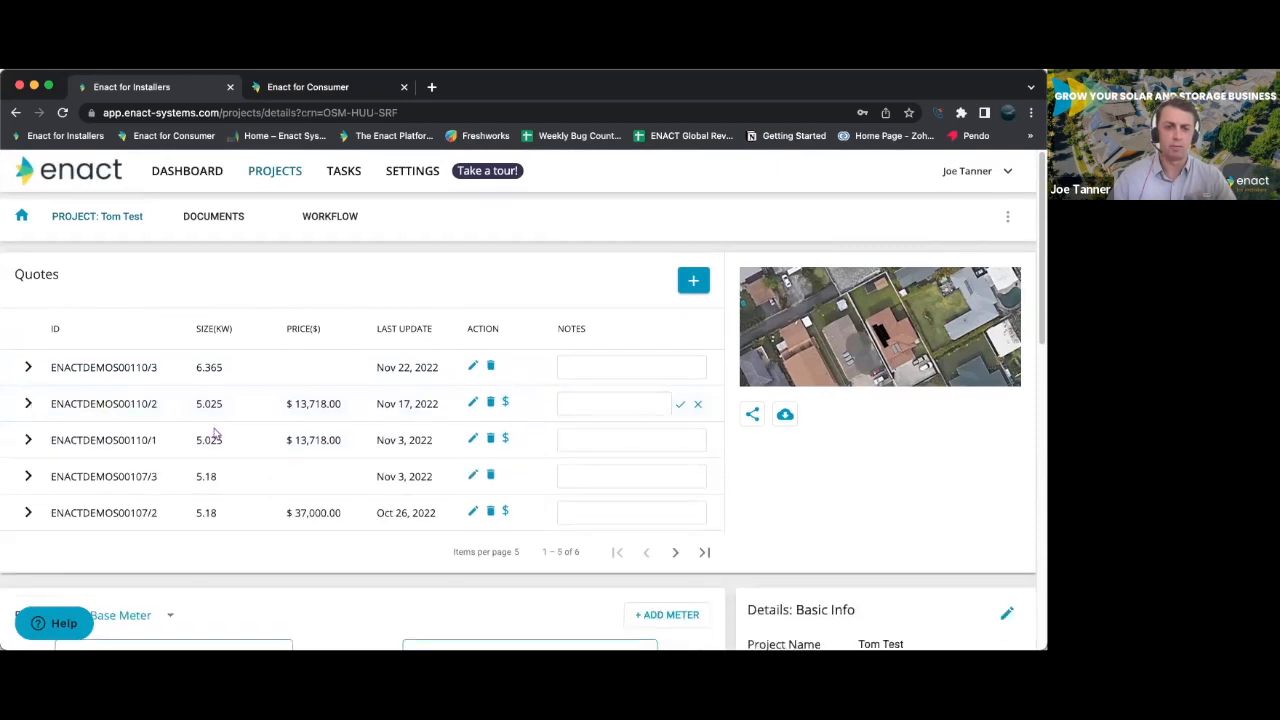
left_click(474, 404)
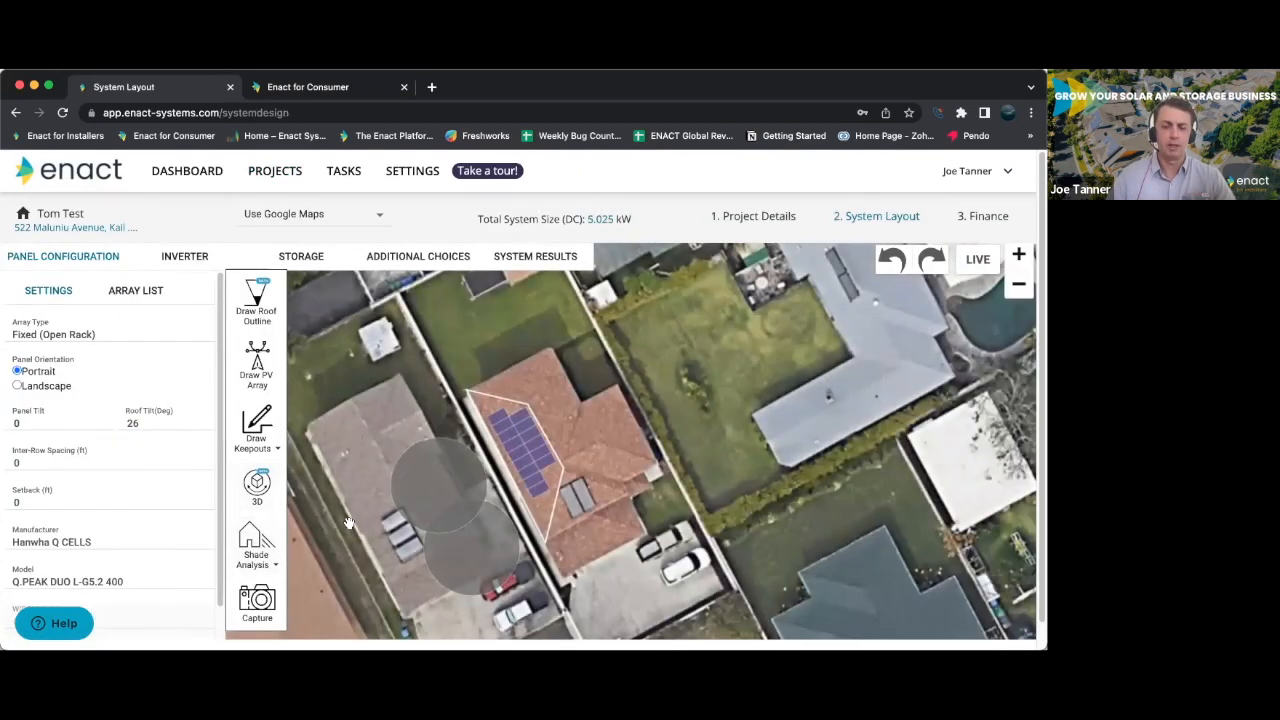
scroll(620, 449, "down", 2)
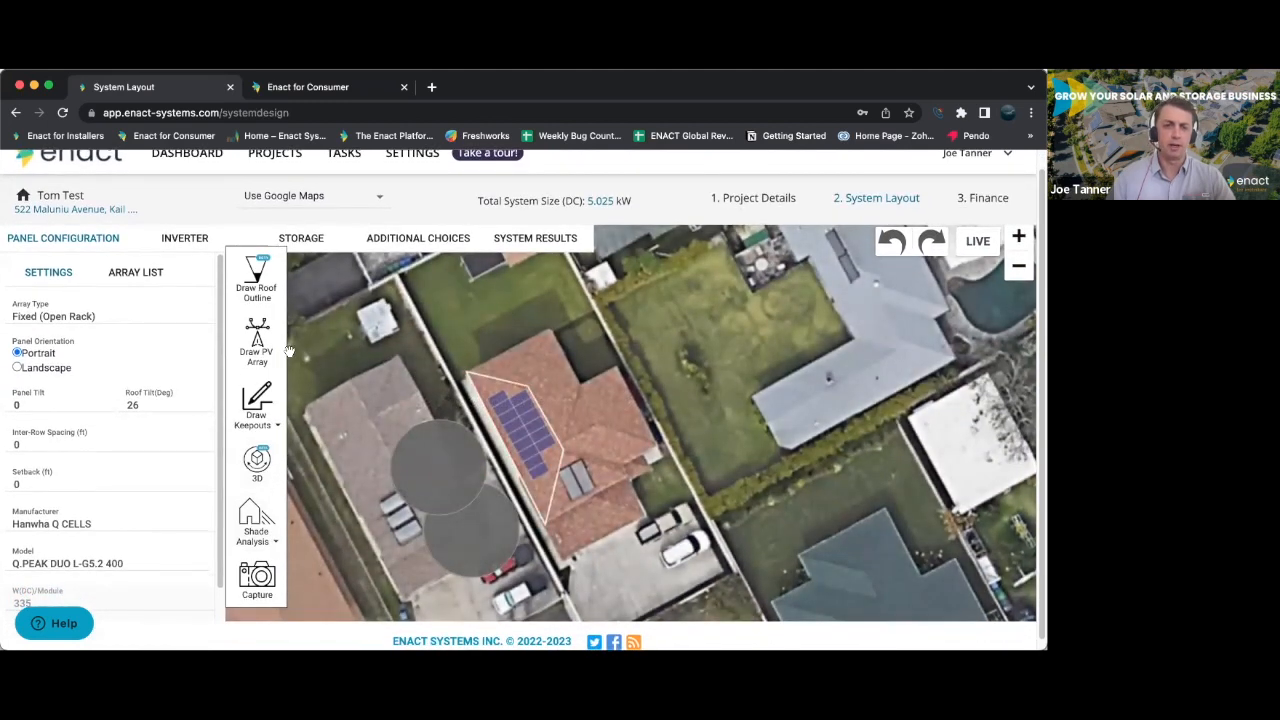
- Delete the existing 5.025 kW panel array from the system layout
left_click(257, 340)
left_click(135, 272)
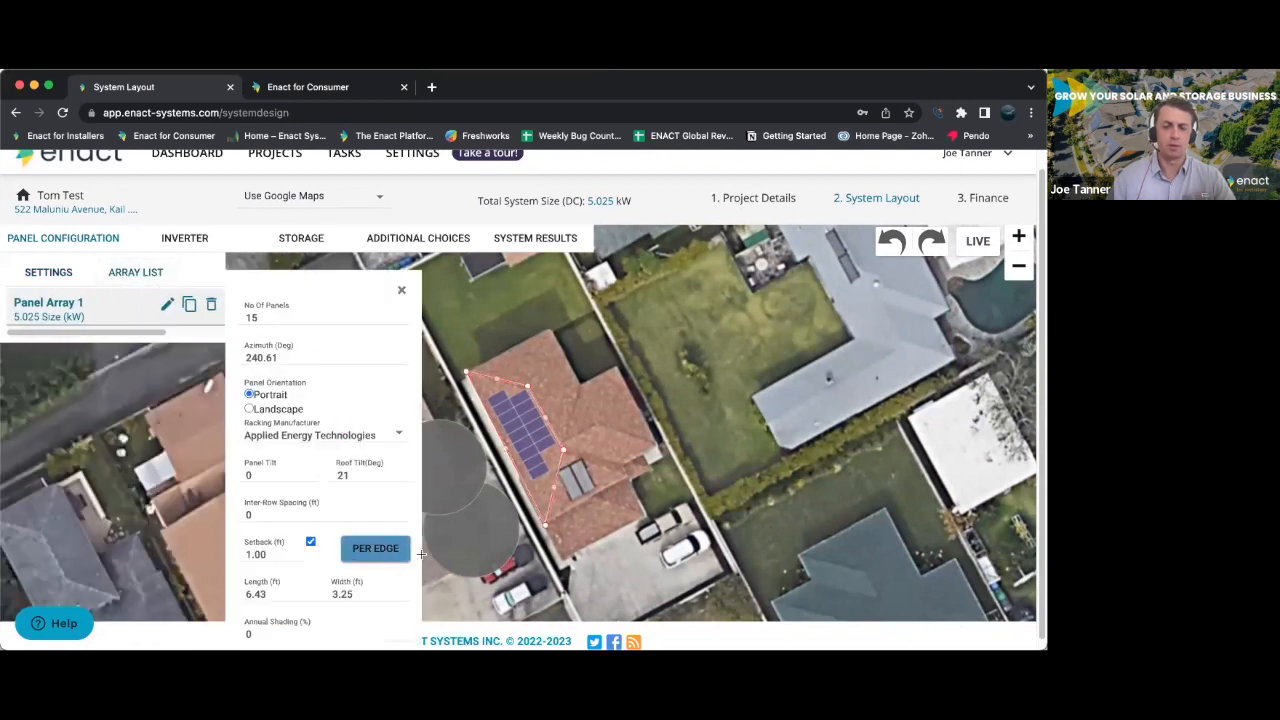
left_click(211, 304)
left_click(618, 317)
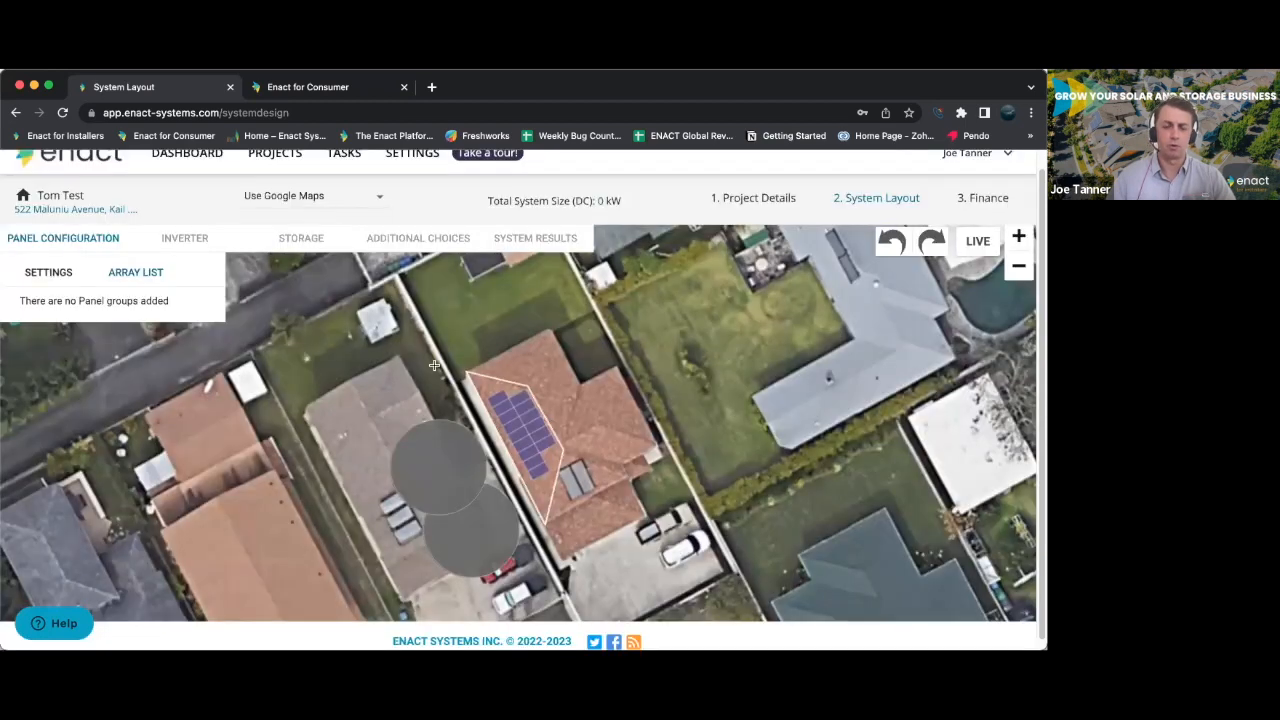
- Draw a four-sided PV array along the existing white roof outline, with edges of about 24 ft, 24 ft, 54 ft and 19 ft
left_click(45, 272)
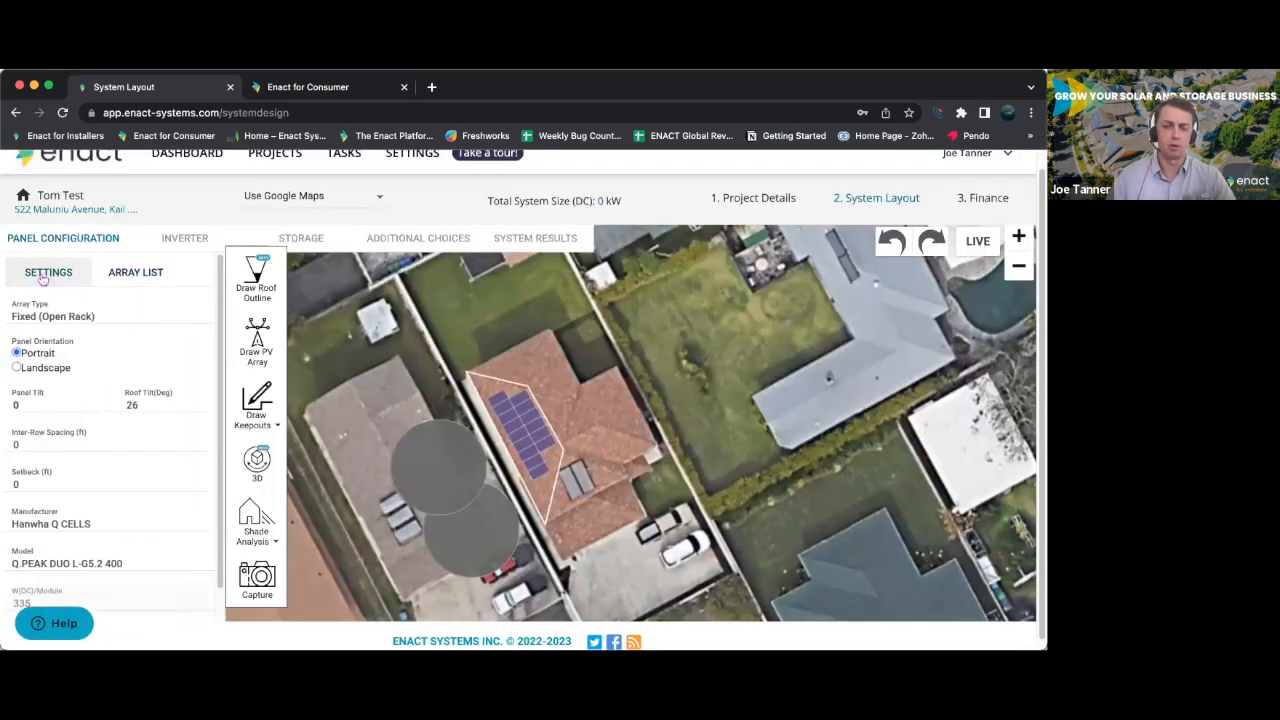
left_click(488, 390)
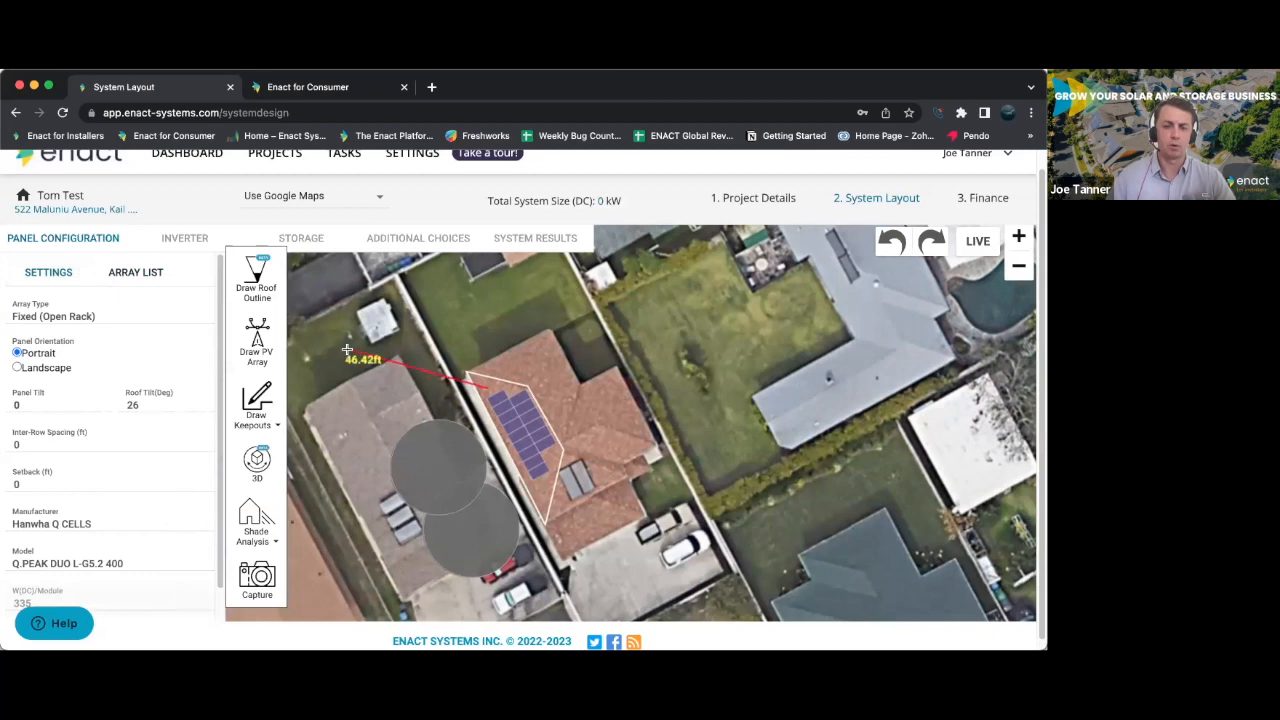
left_click(487, 391)
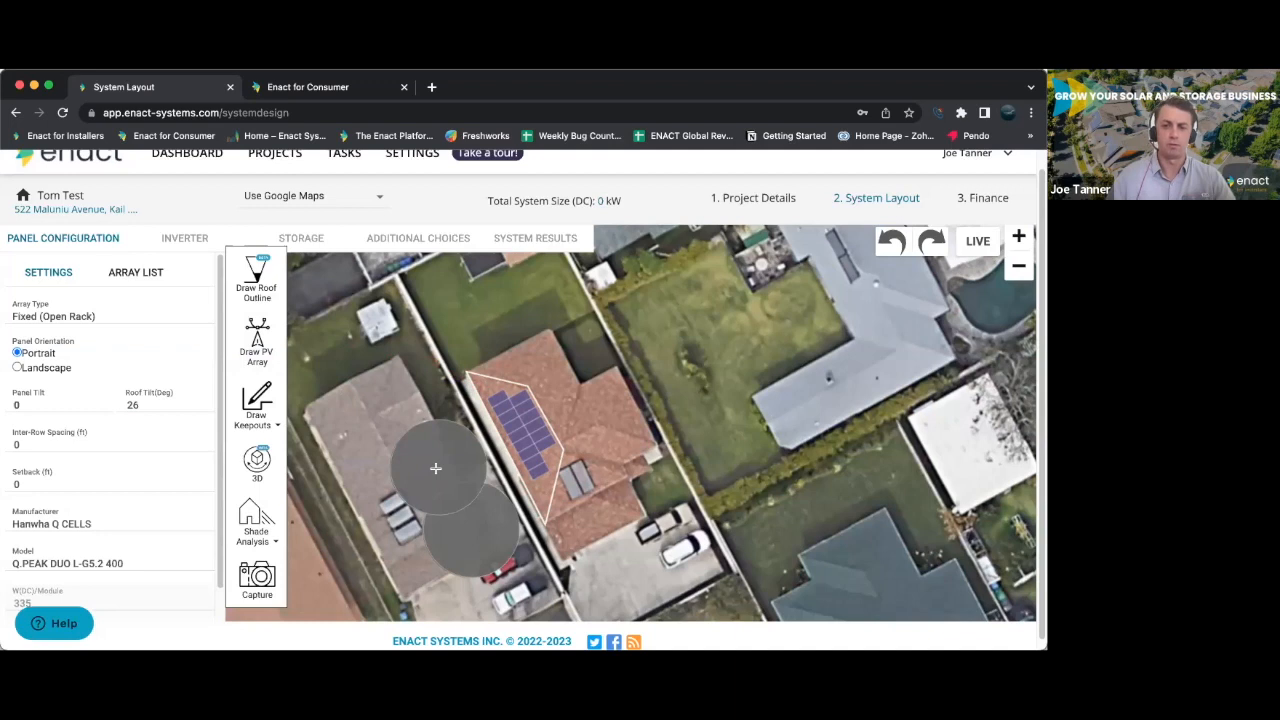
left_click(264, 331)
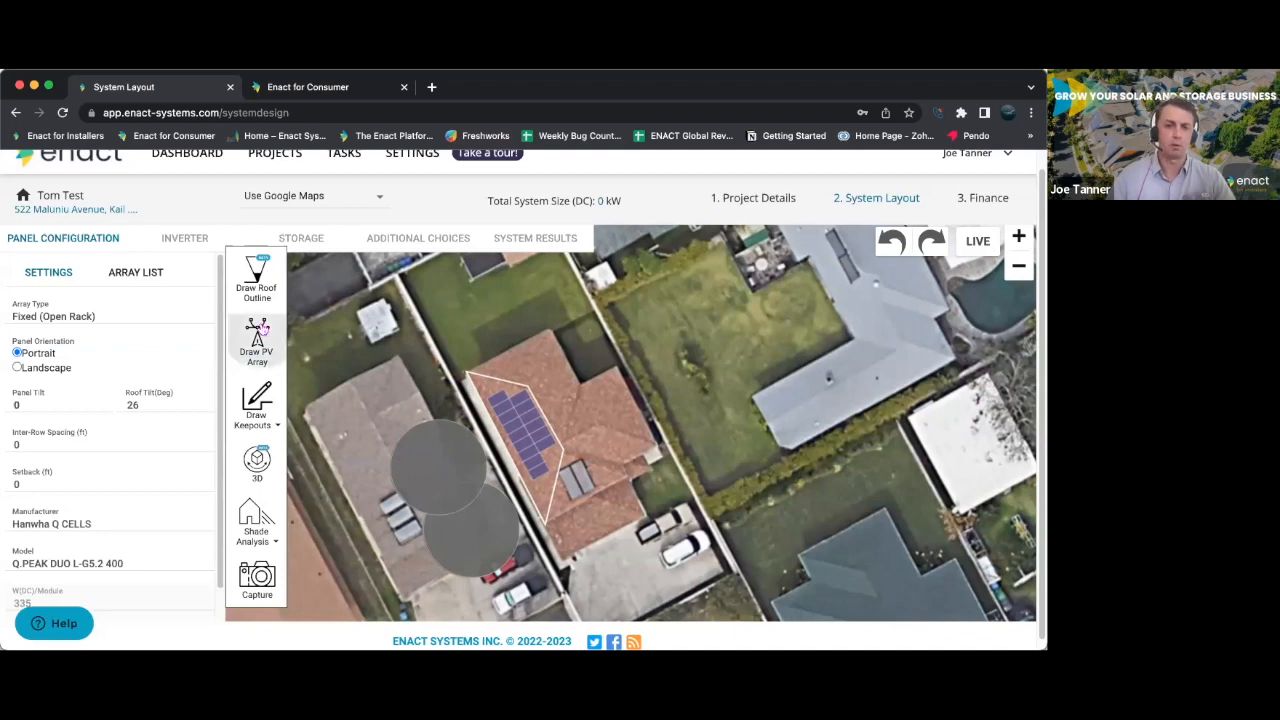
left_click(526, 385)
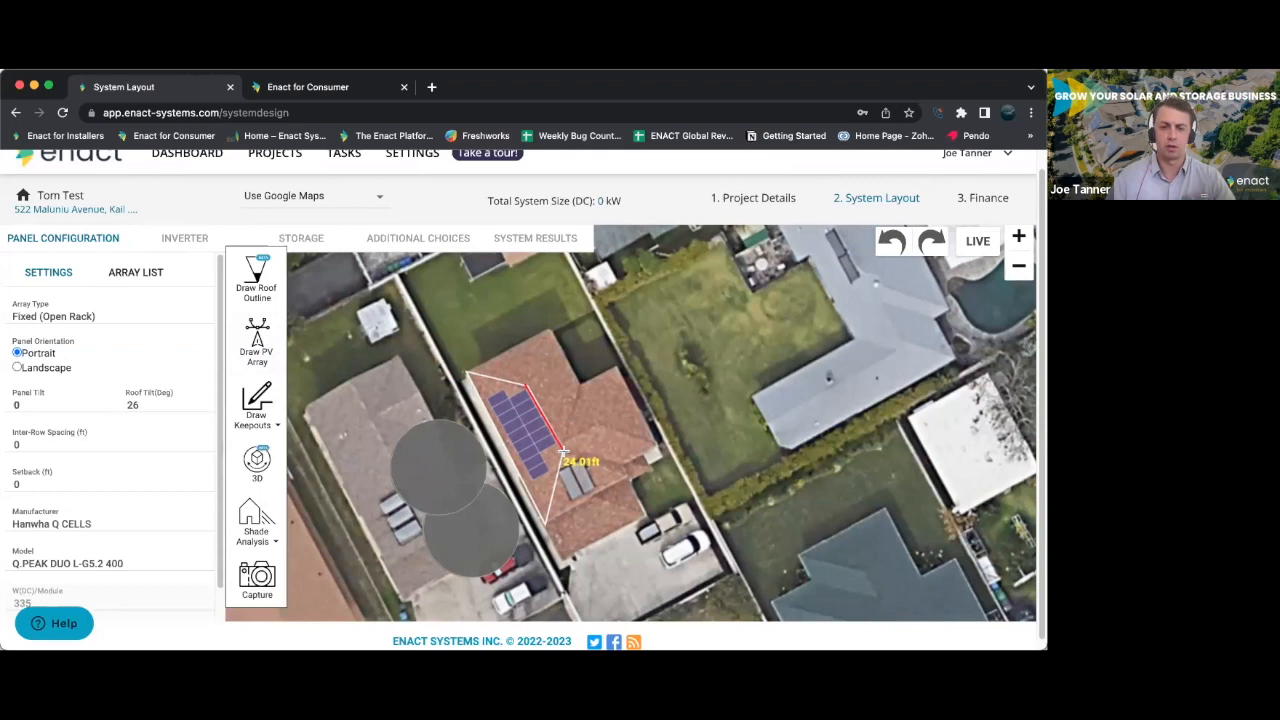
left_click(563, 450)
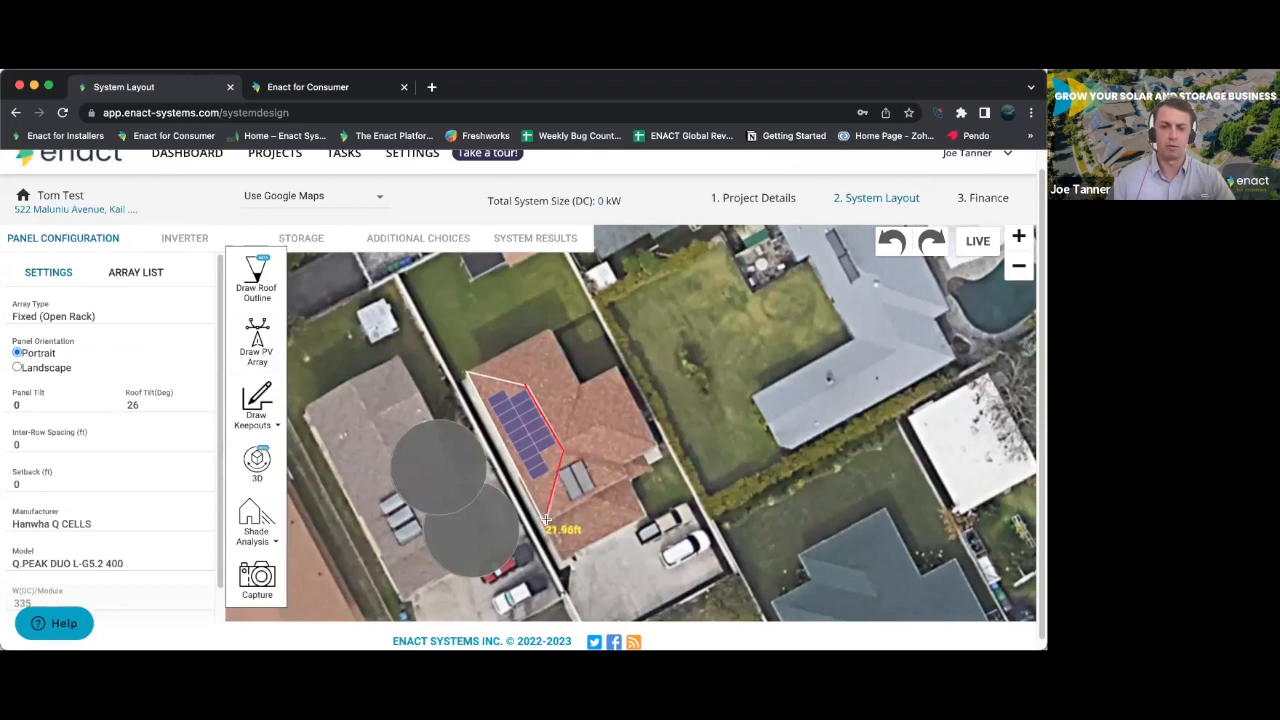
left_click(545, 523)
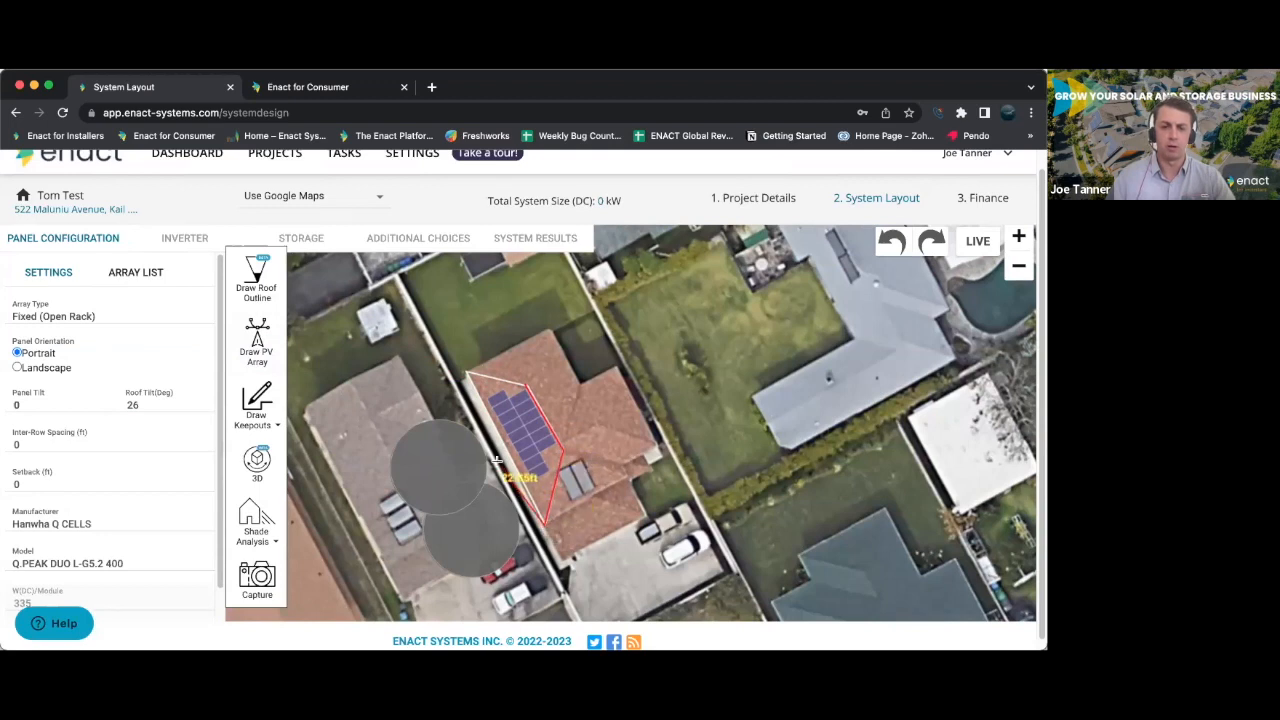
left_click(467, 372)
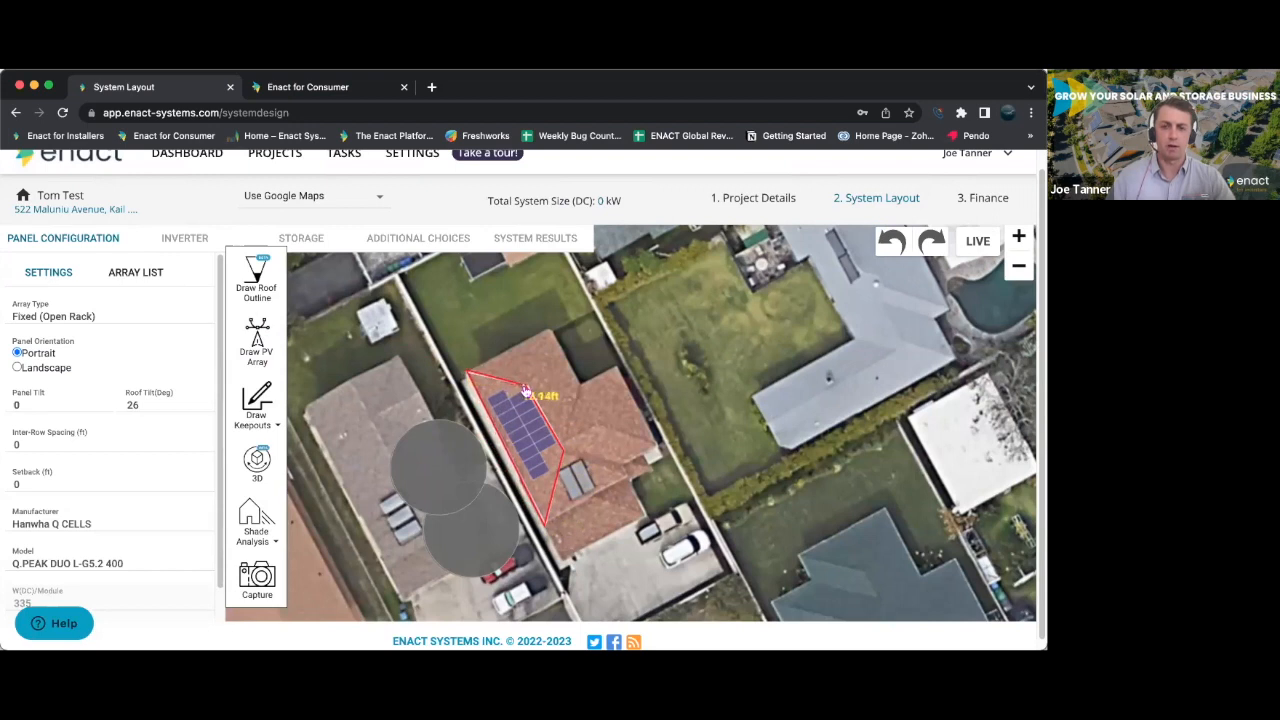
left_click(524, 387)
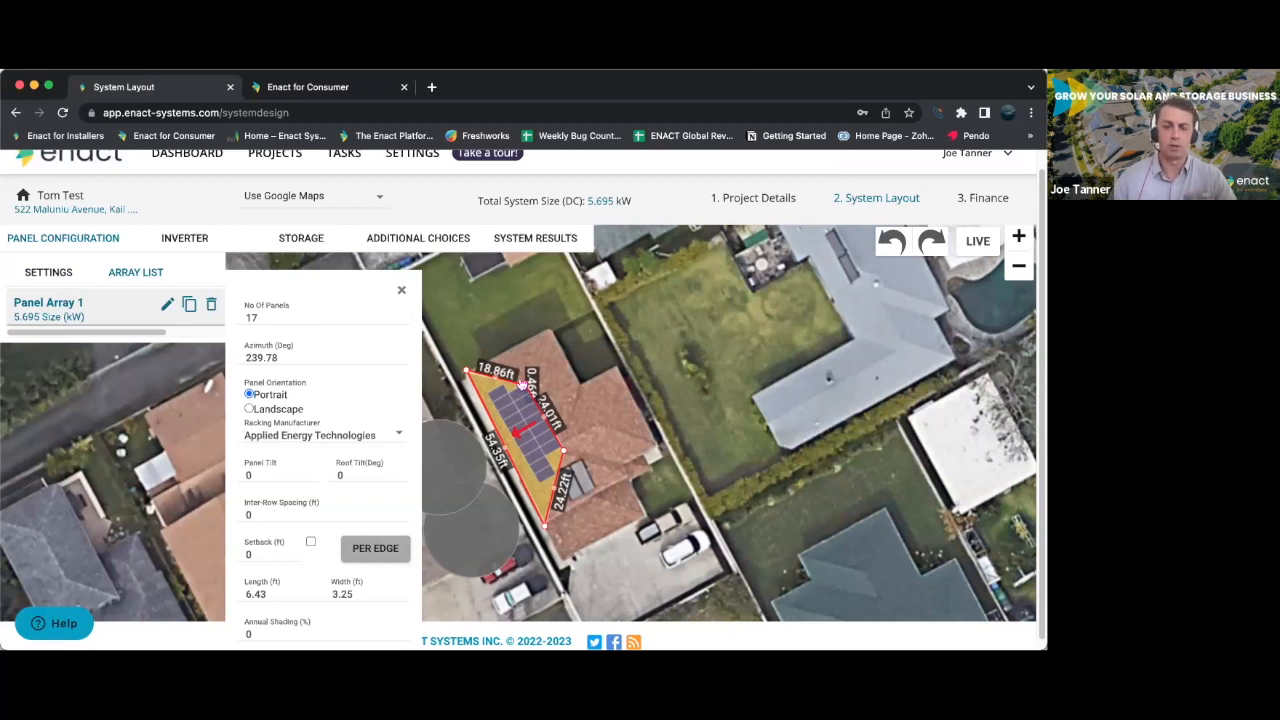
- Look over the new panel array's properties, then close them and return to the panel configuration settings
scroll(291, 434, "down", 1)
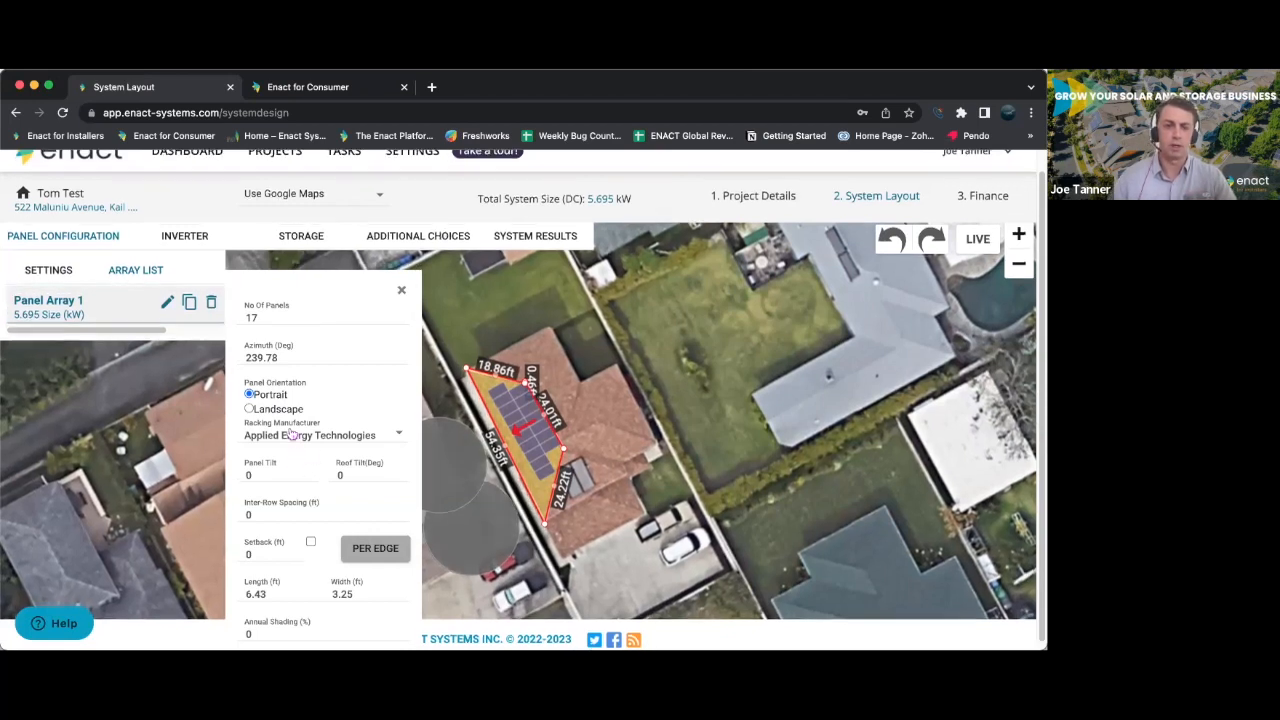
scroll(291, 434, "down", 1)
scroll(299, 468, "down", 1)
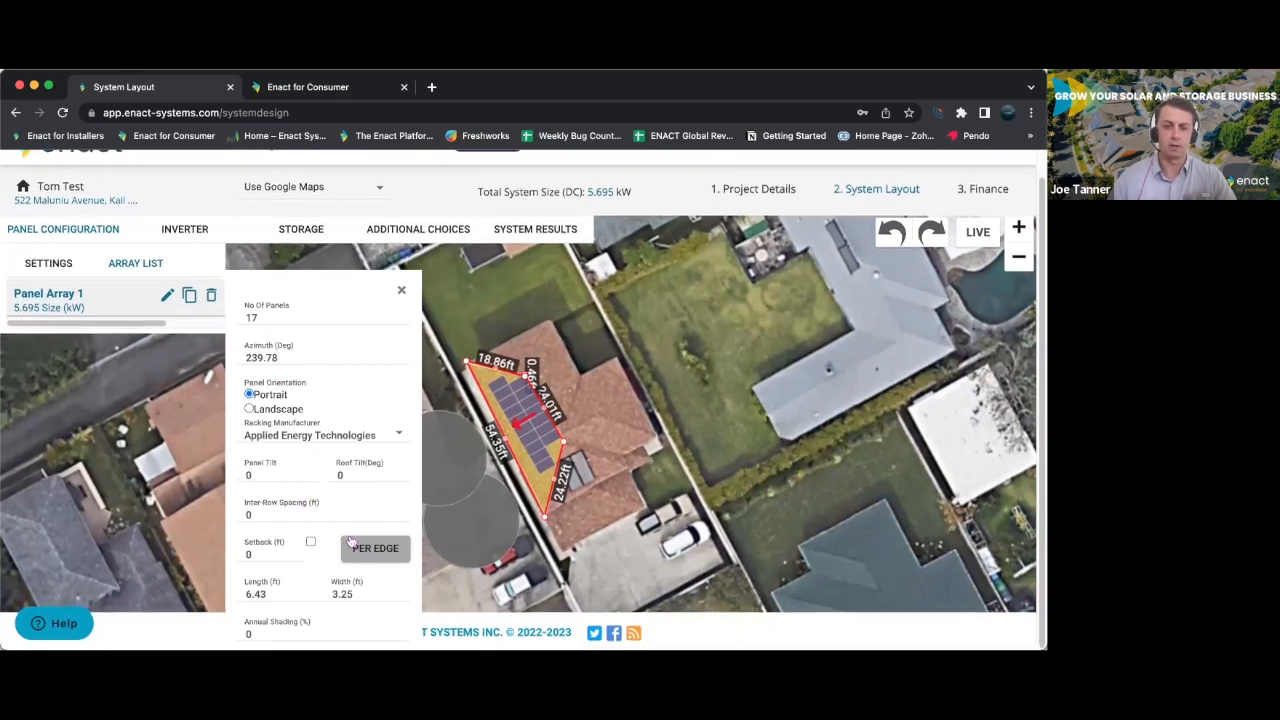
left_click(403, 292)
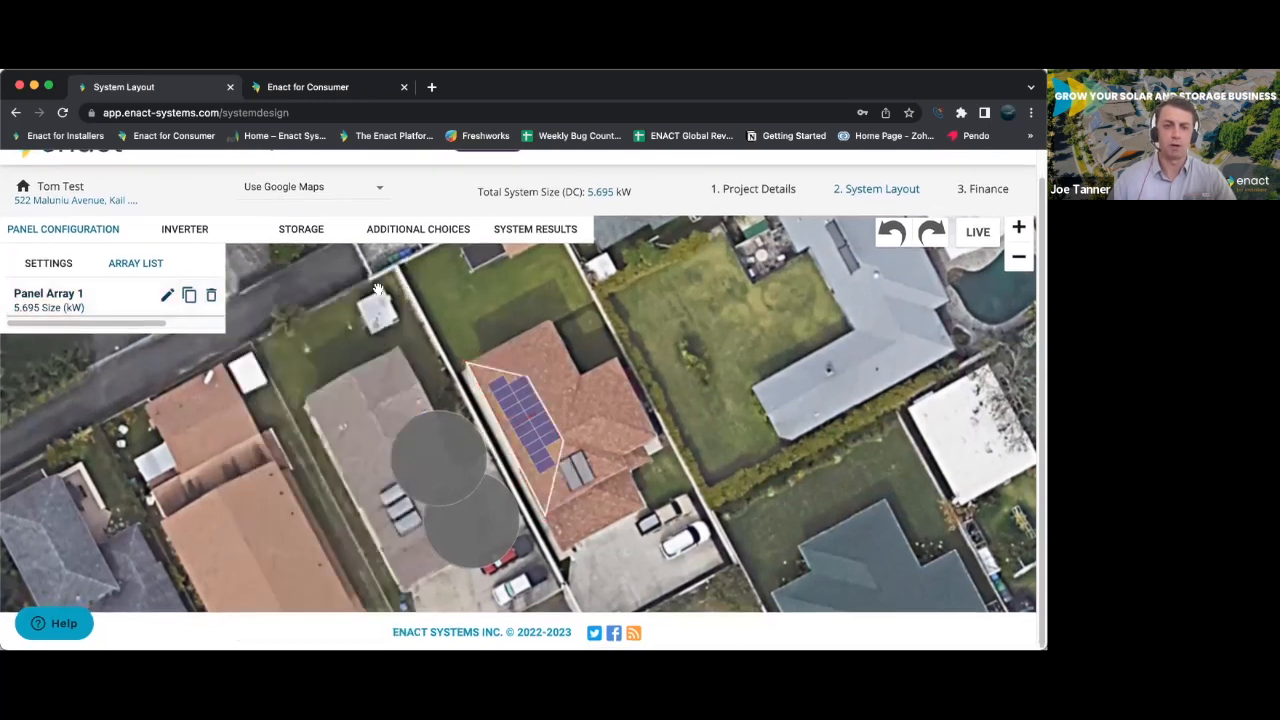
left_click(62, 264)
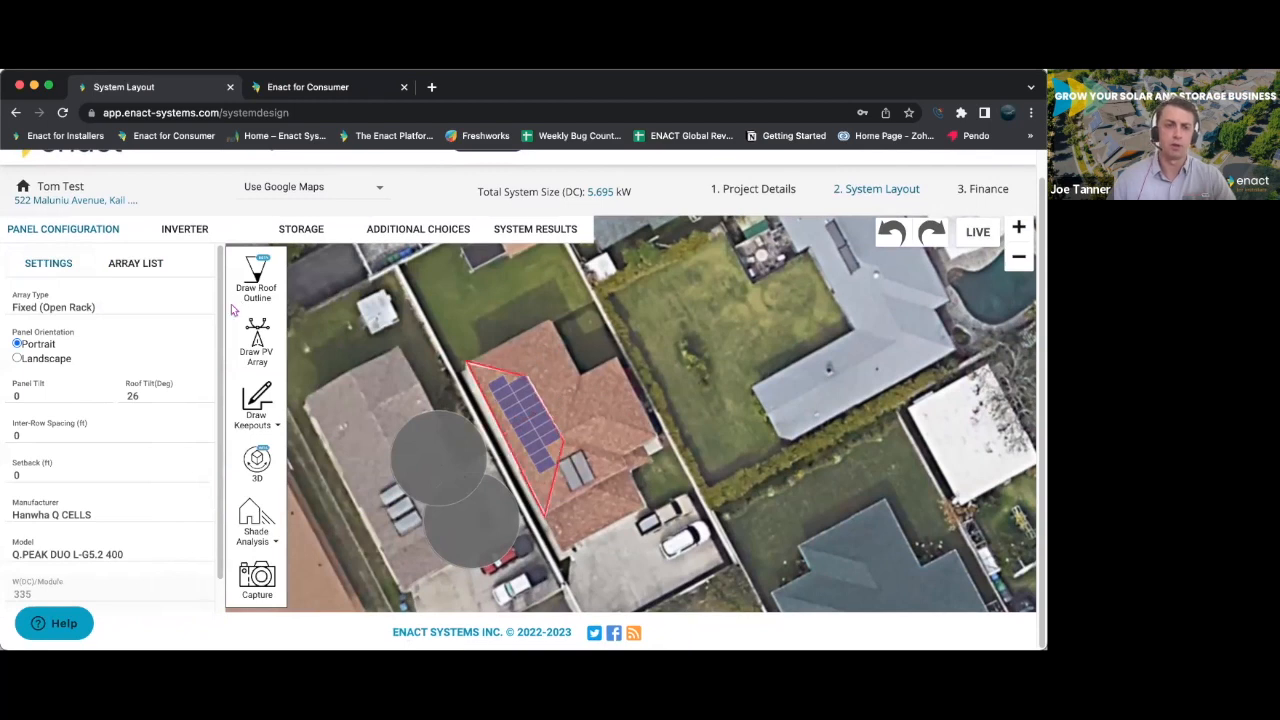
- Delete the existing inverter group and add a new inverter in its place
left_click(186, 230)
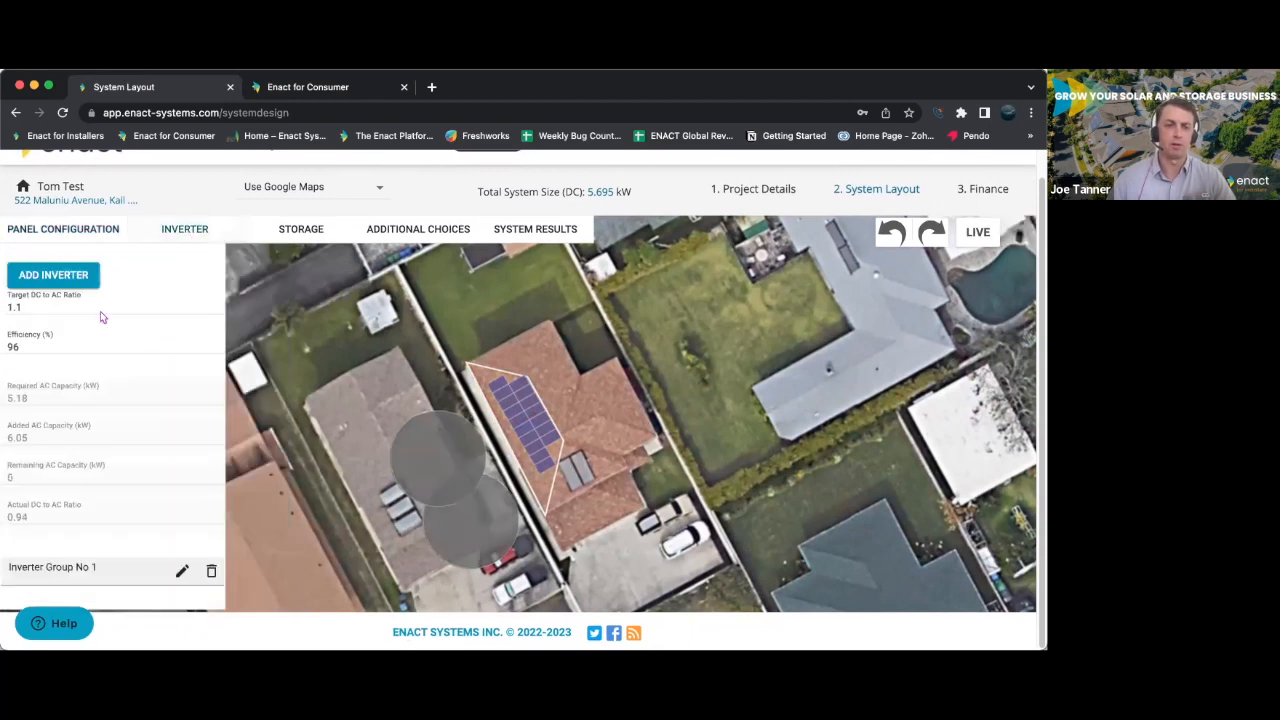
left_click(210, 572)
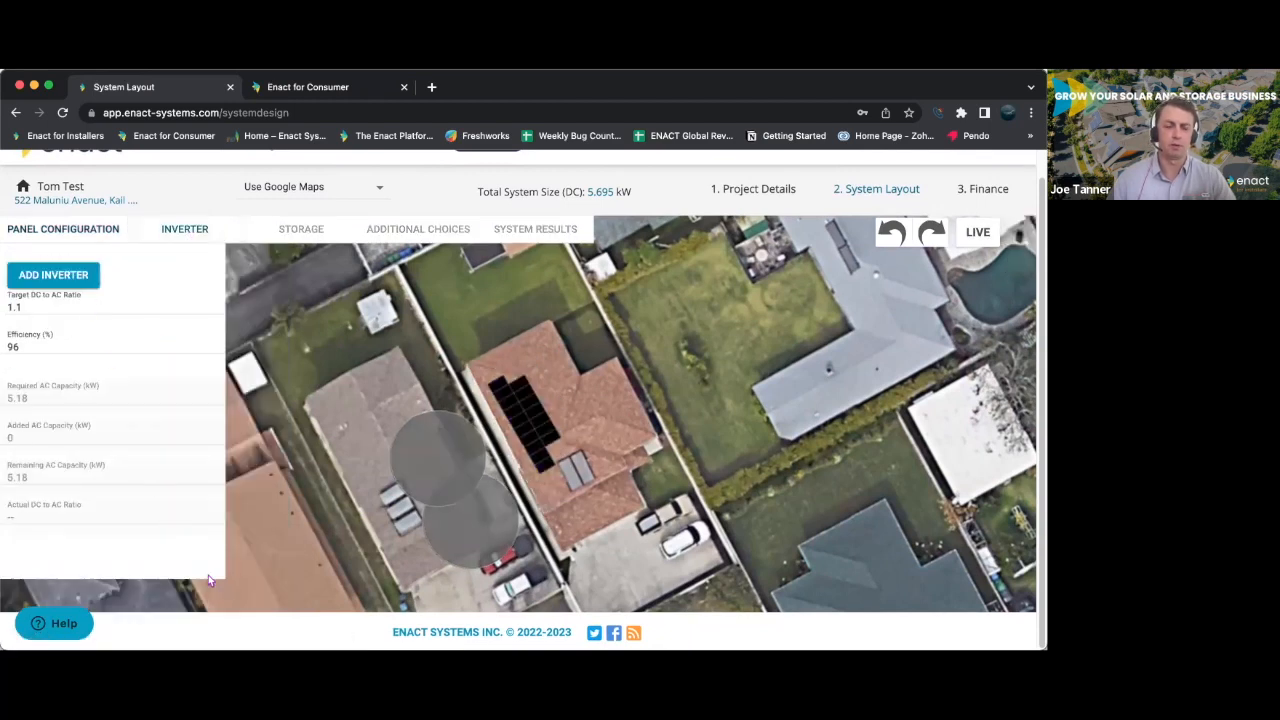
left_click(56, 279)
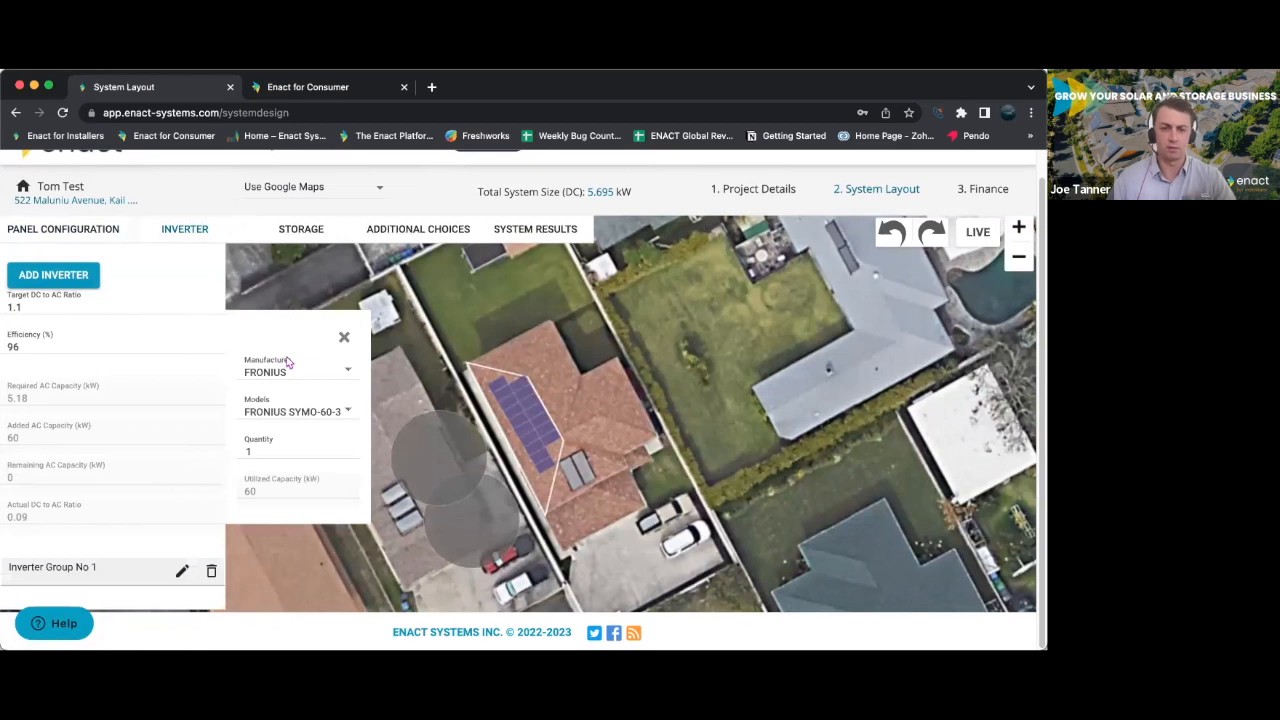
- Try Resi FRONIUS as the inverter manufacturer and check its available models
left_click(336, 376)
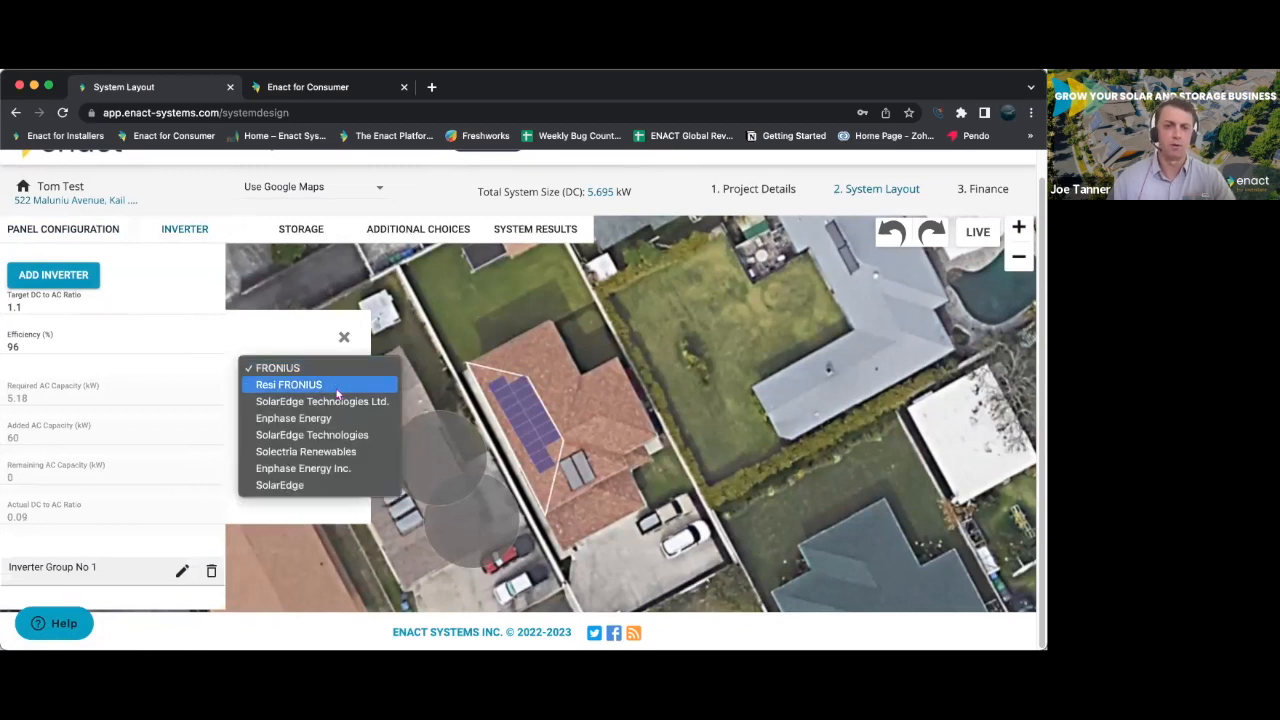
left_click(336, 387)
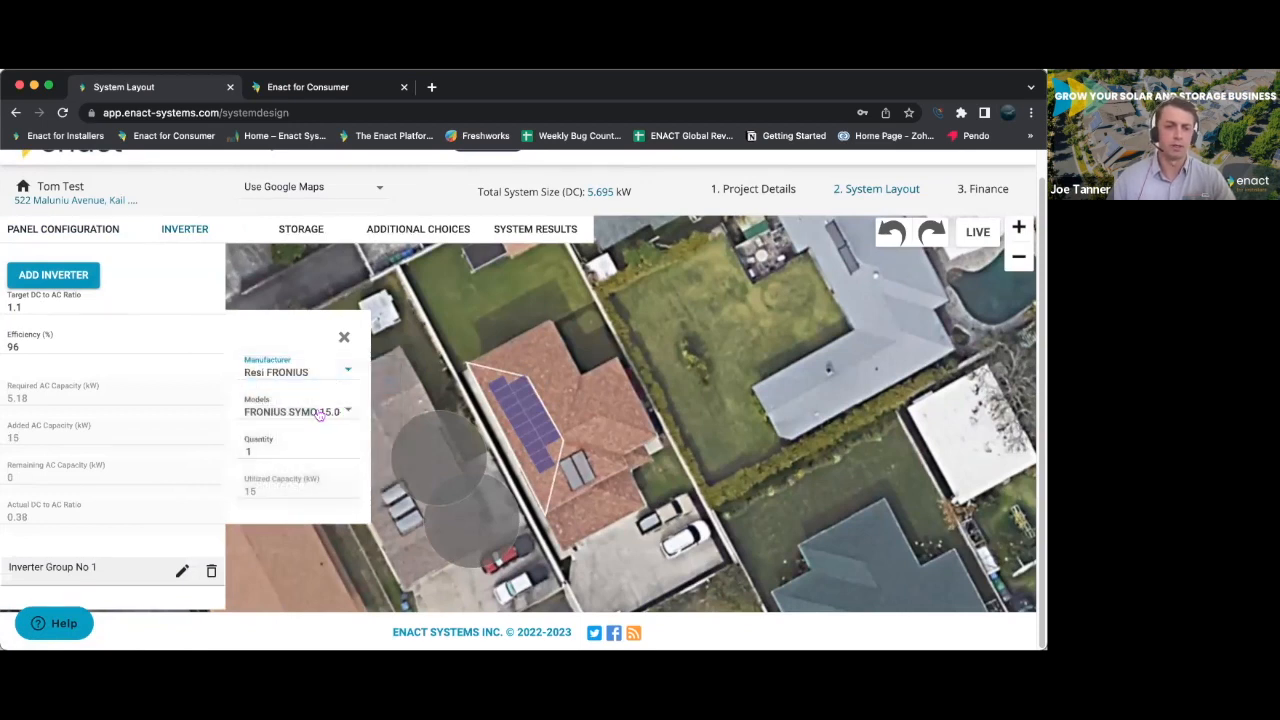
left_click(319, 418)
left_click(322, 372)
- Set the inverter manufacturer to SolarEdge Technologies and the model to SE6000H-US [240V]
left_click(322, 373)
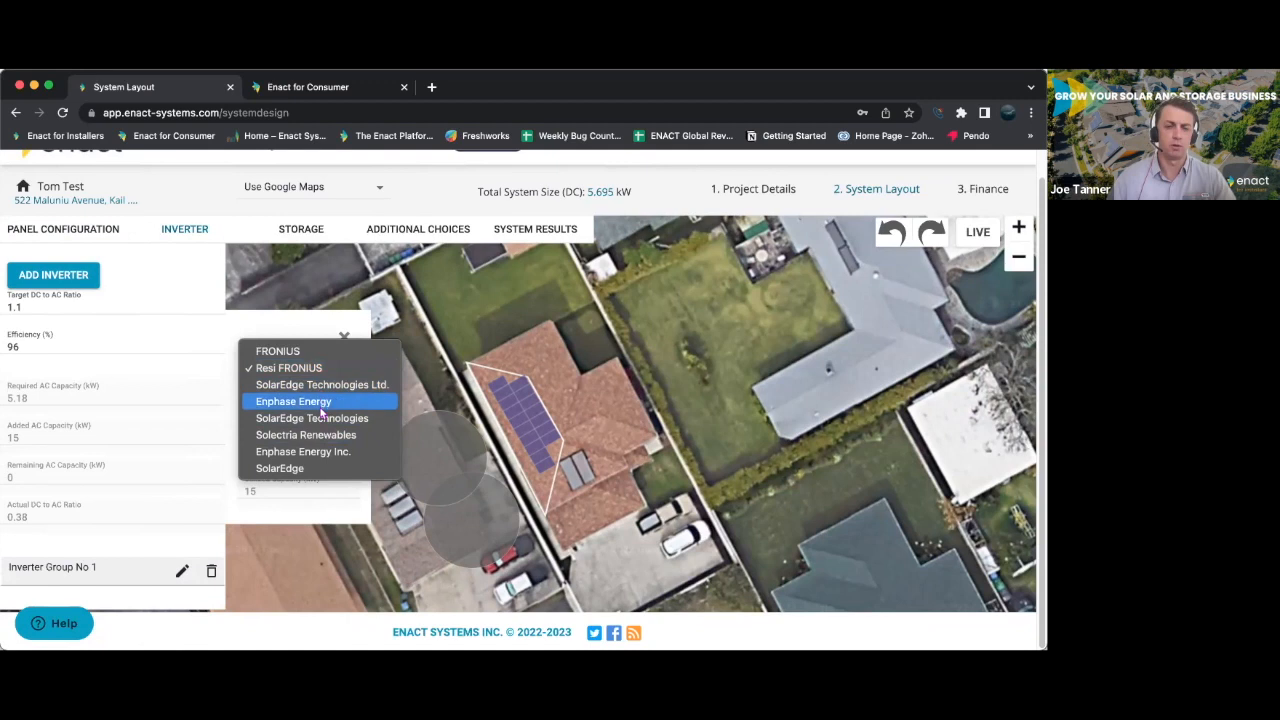
left_click(322, 418)
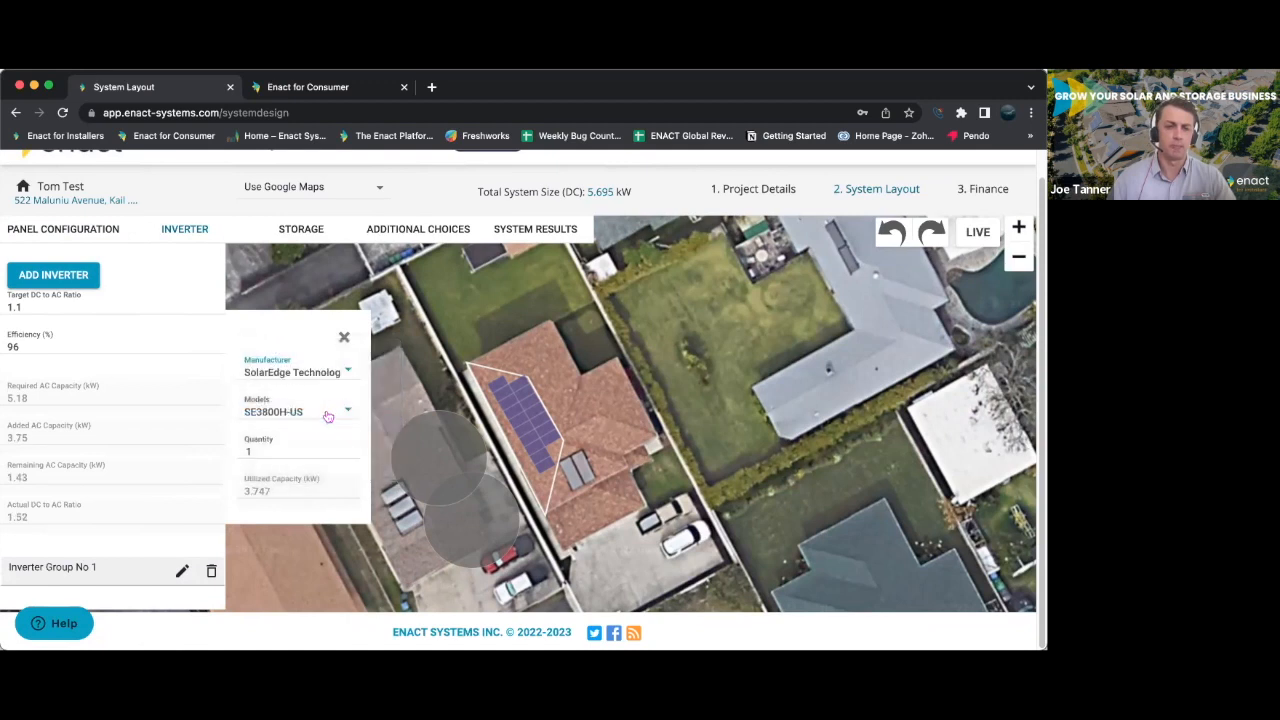
left_click(328, 416)
left_click(327, 420)
left_click(326, 420)
left_click(321, 427)
- Look through the storage manufacturers, keep the Sonnen eco 4 battery, and set its quantity to 1
left_click(301, 229)
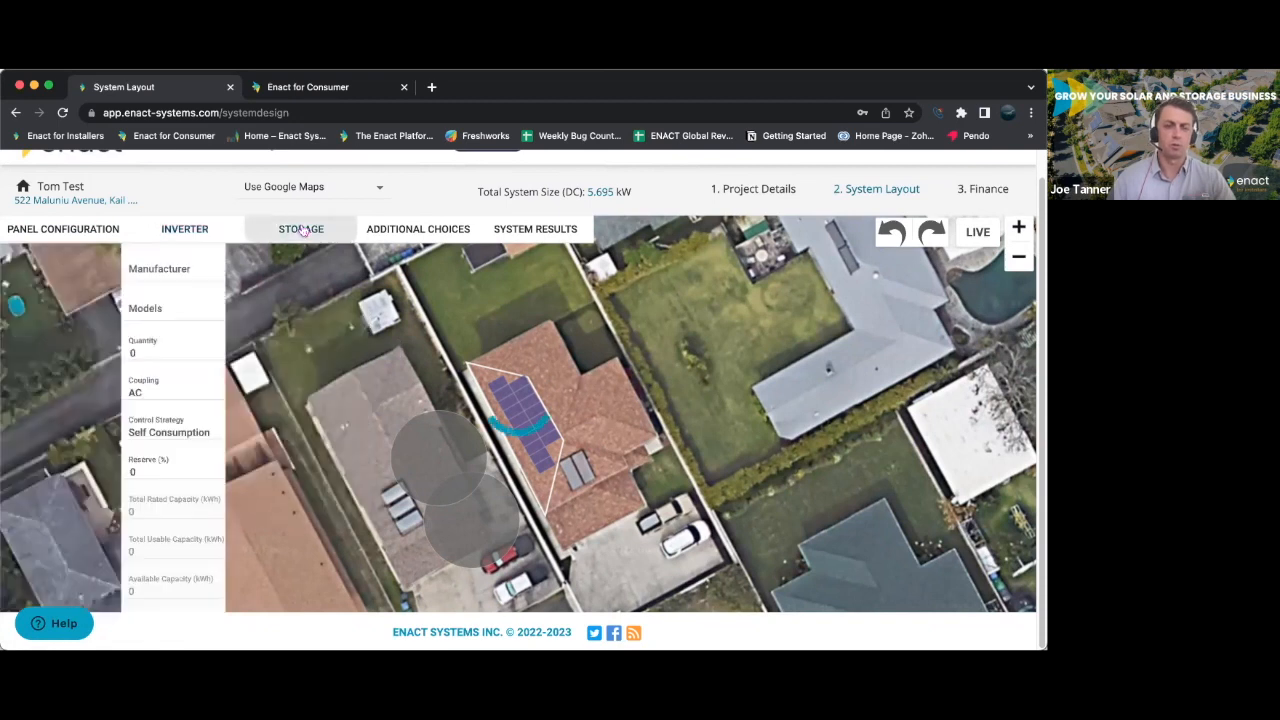
left_click(210, 281)
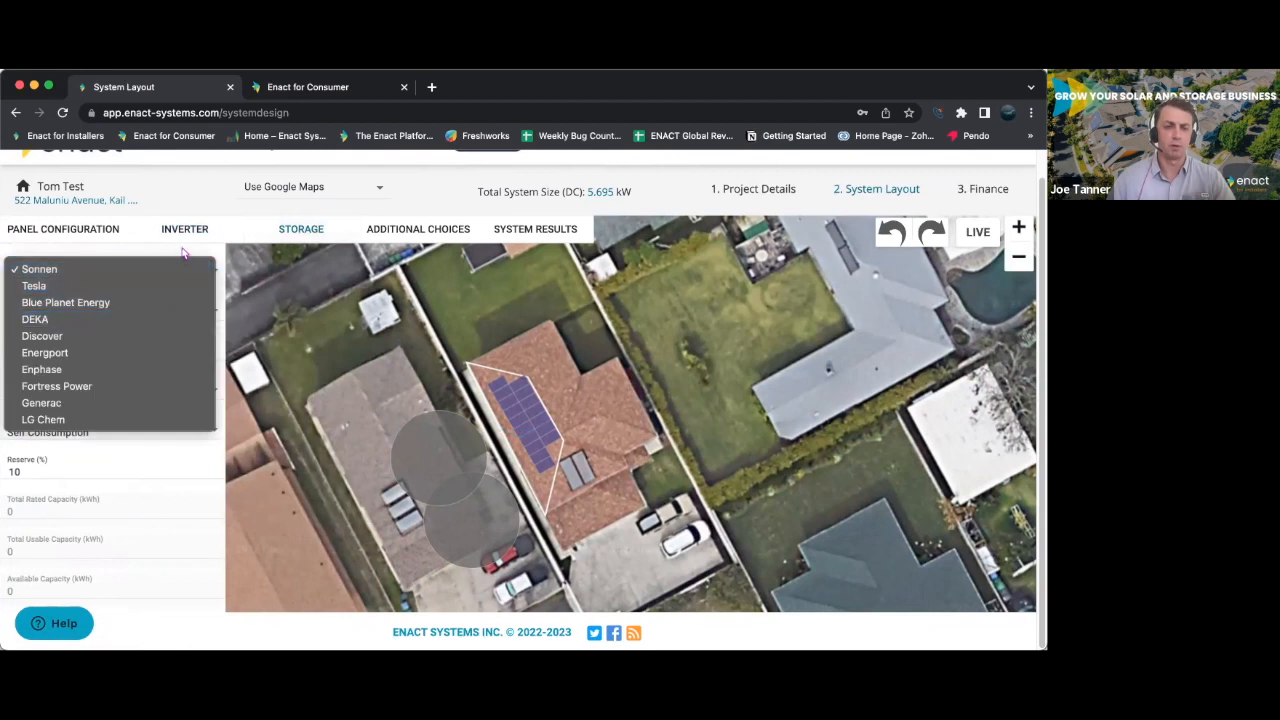
left_click(183, 253)
scroll(93, 332, "up", 1)
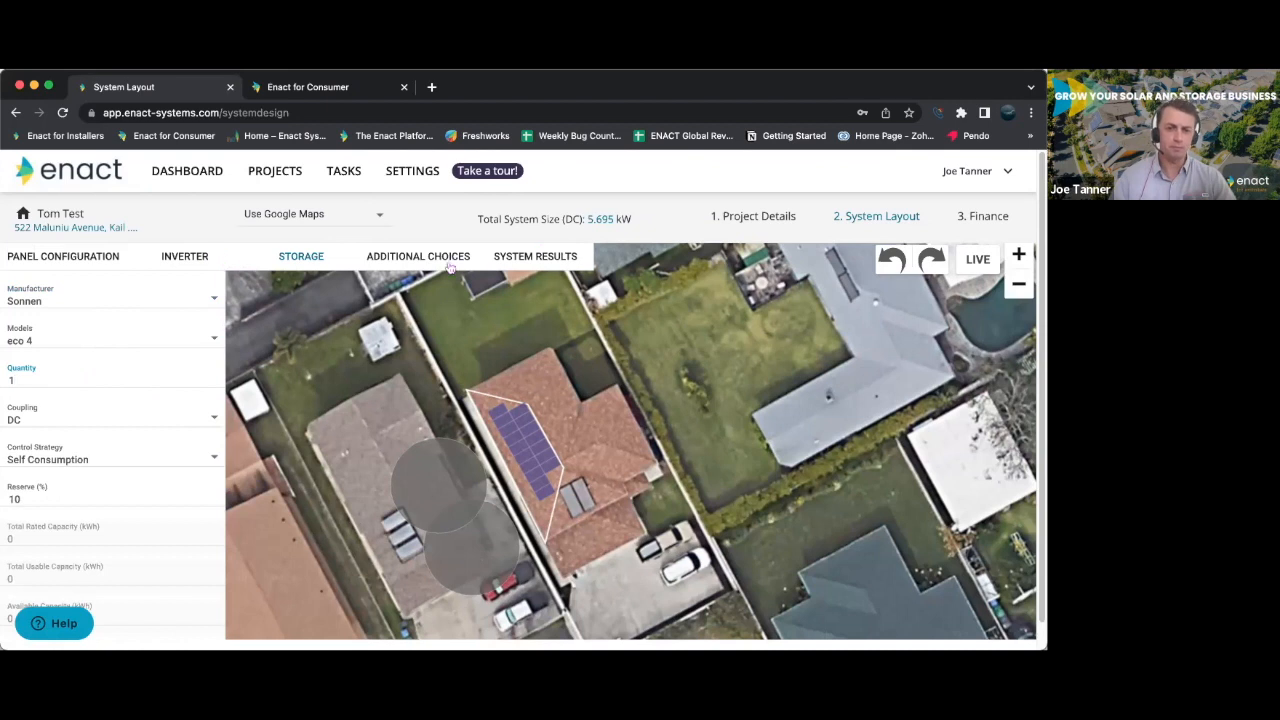
- Review the system results through the kWh offset, kWh tiered, bill offset and load analysis charts, and highlight the Solar + Storage self-consumption figure
left_click(553, 262)
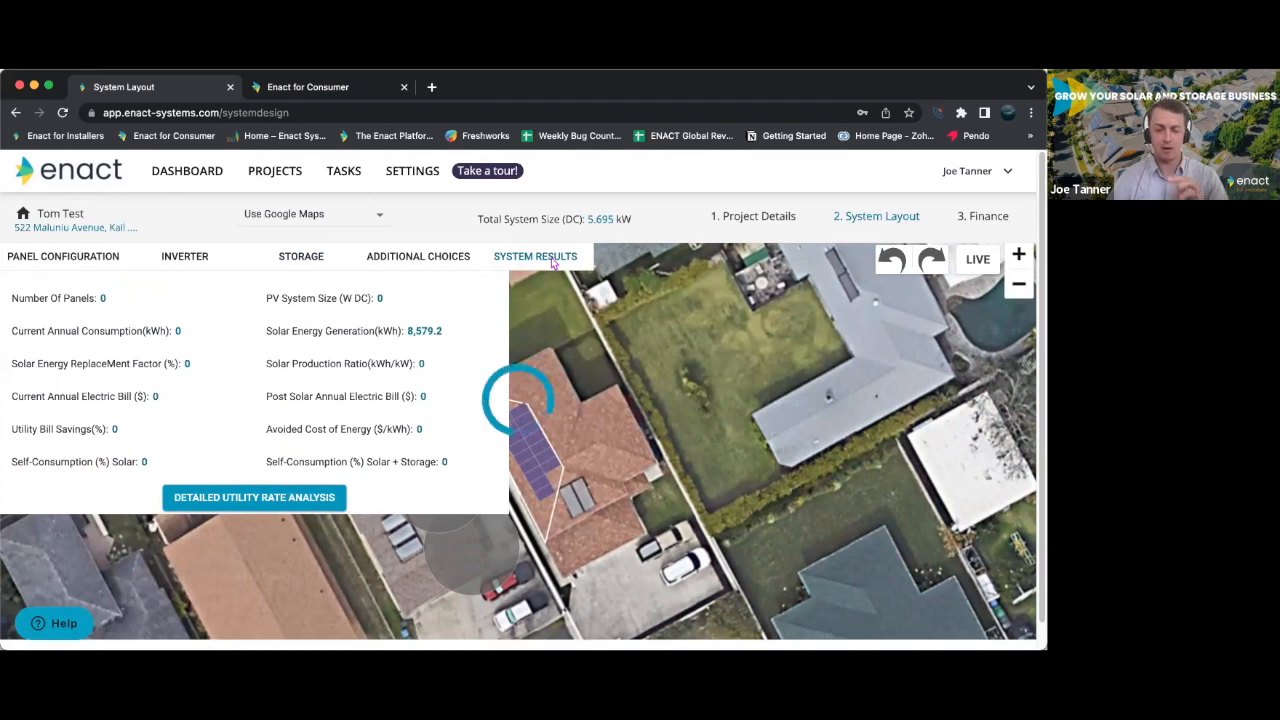
left_click(254, 497)
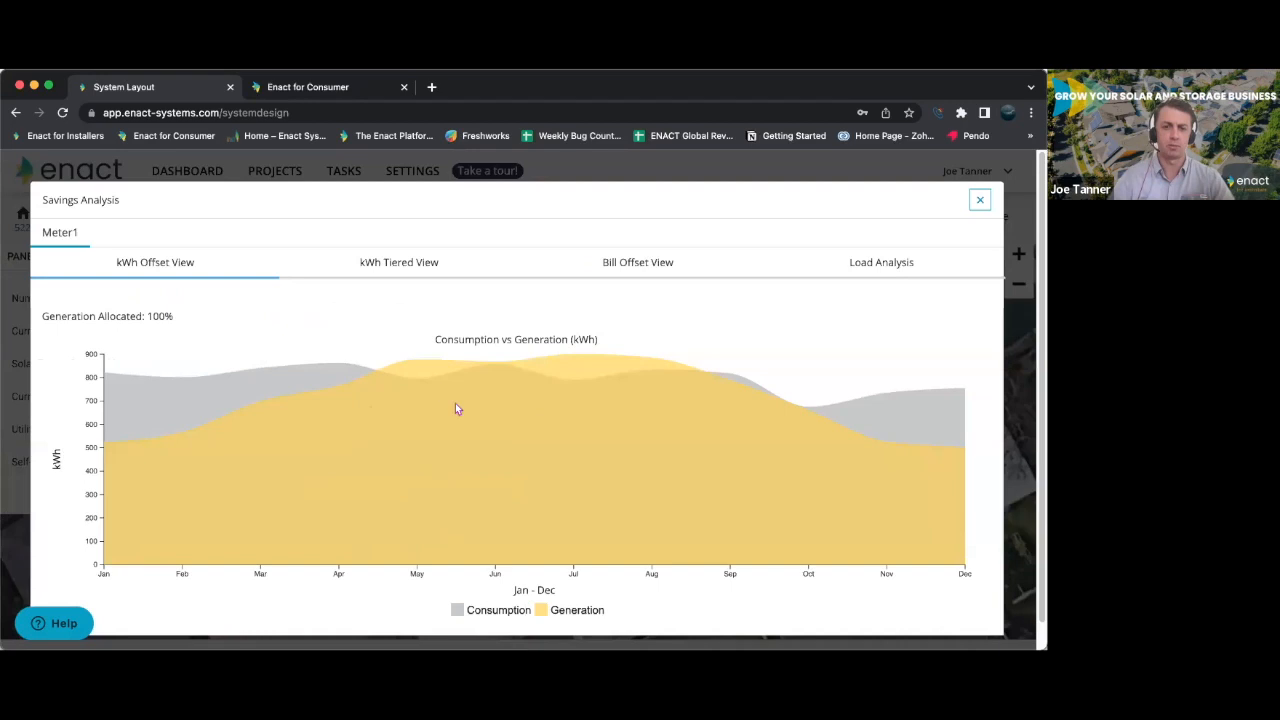
left_click(405, 266)
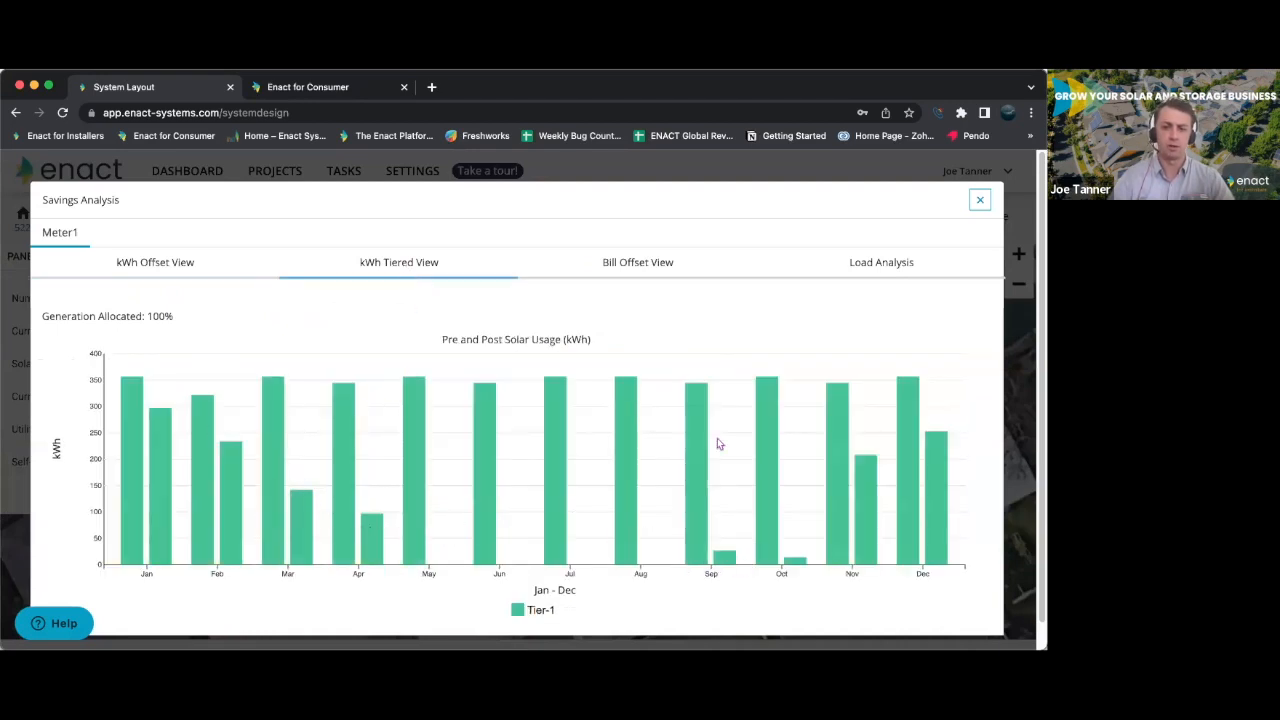
left_click(653, 264)
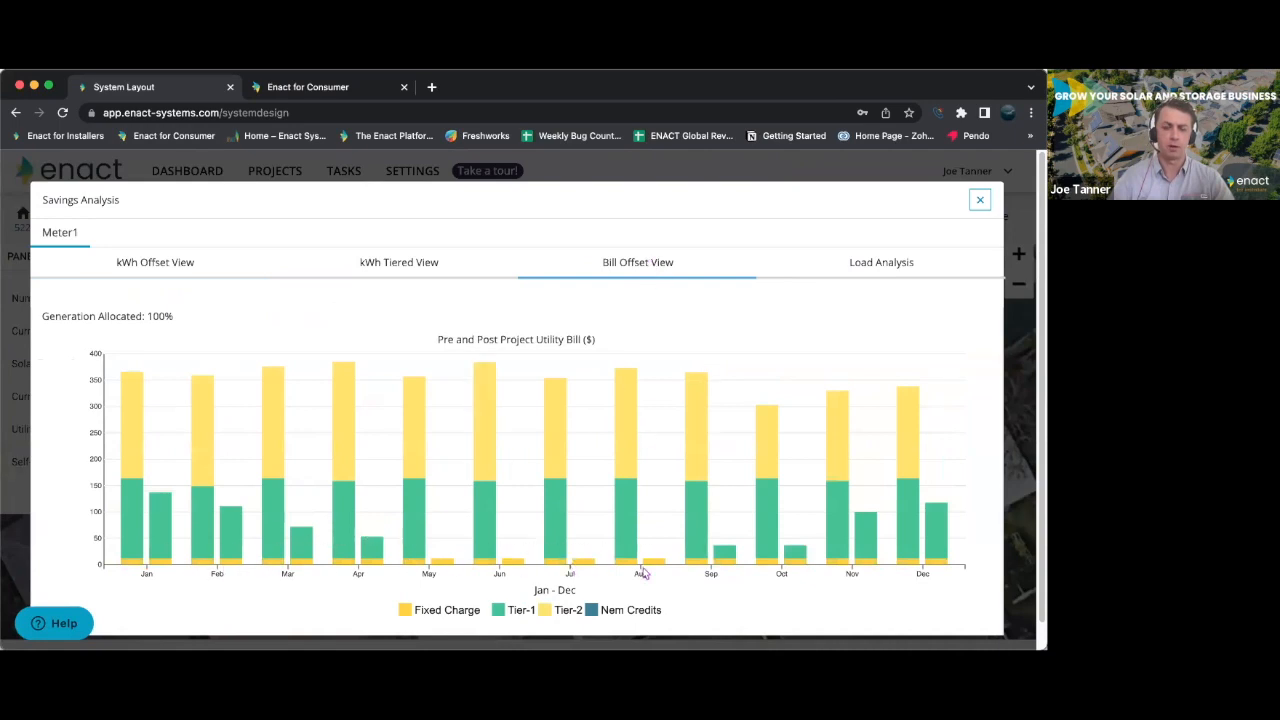
left_click(862, 264)
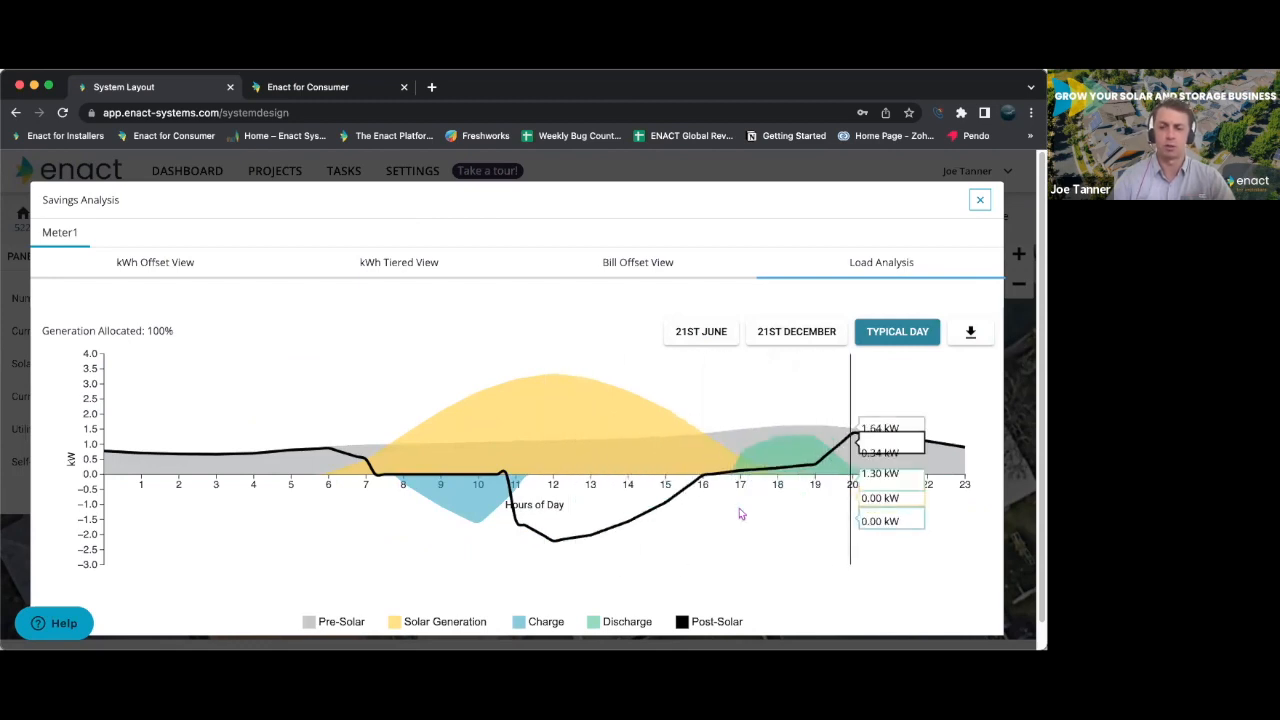
left_click(980, 200)
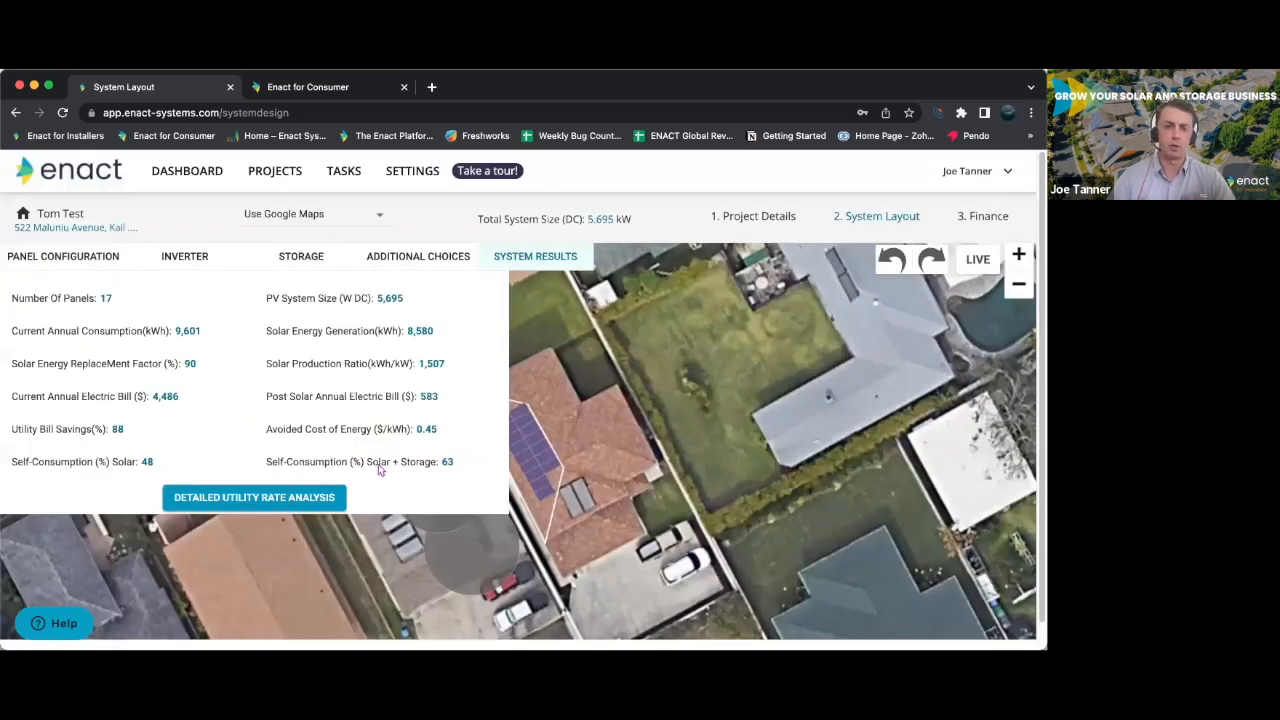
left_click_drag(367, 463, 451, 470)
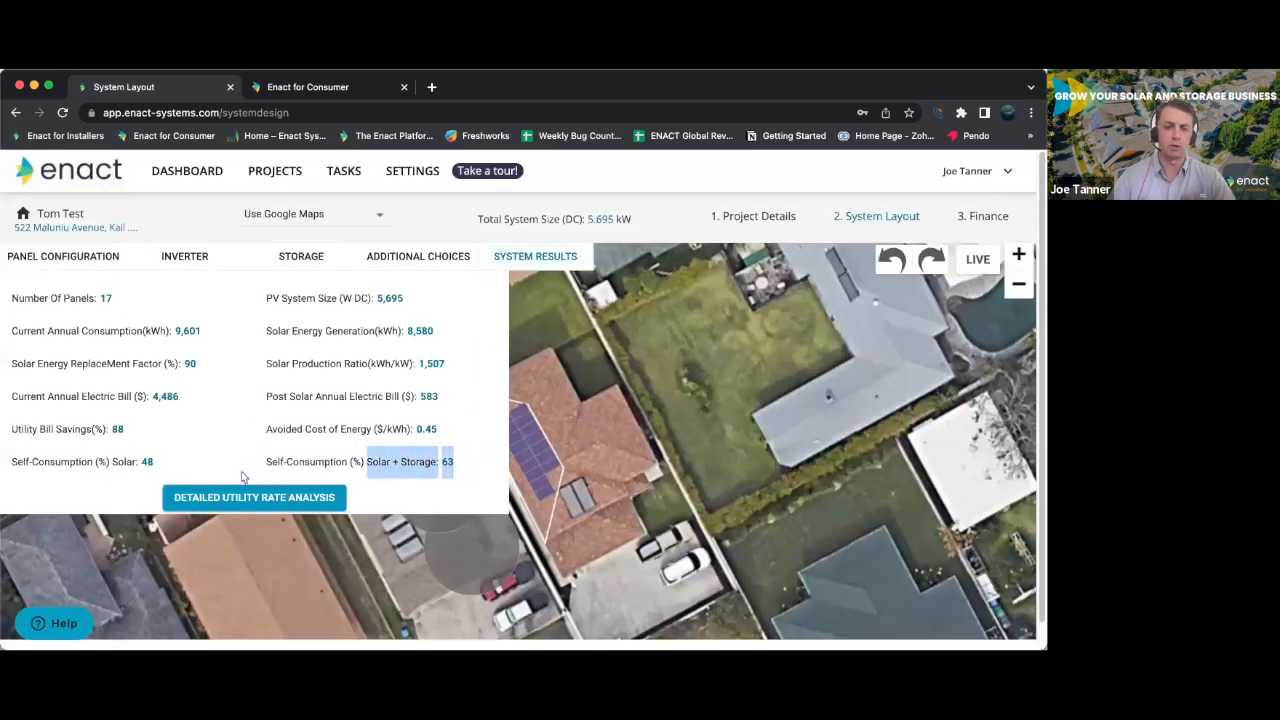
- Highlight the solar-only self-consumption figure in the system results, and clear the highlight
left_click_drag(153, 463, 10, 463)
left_click(212, 418)
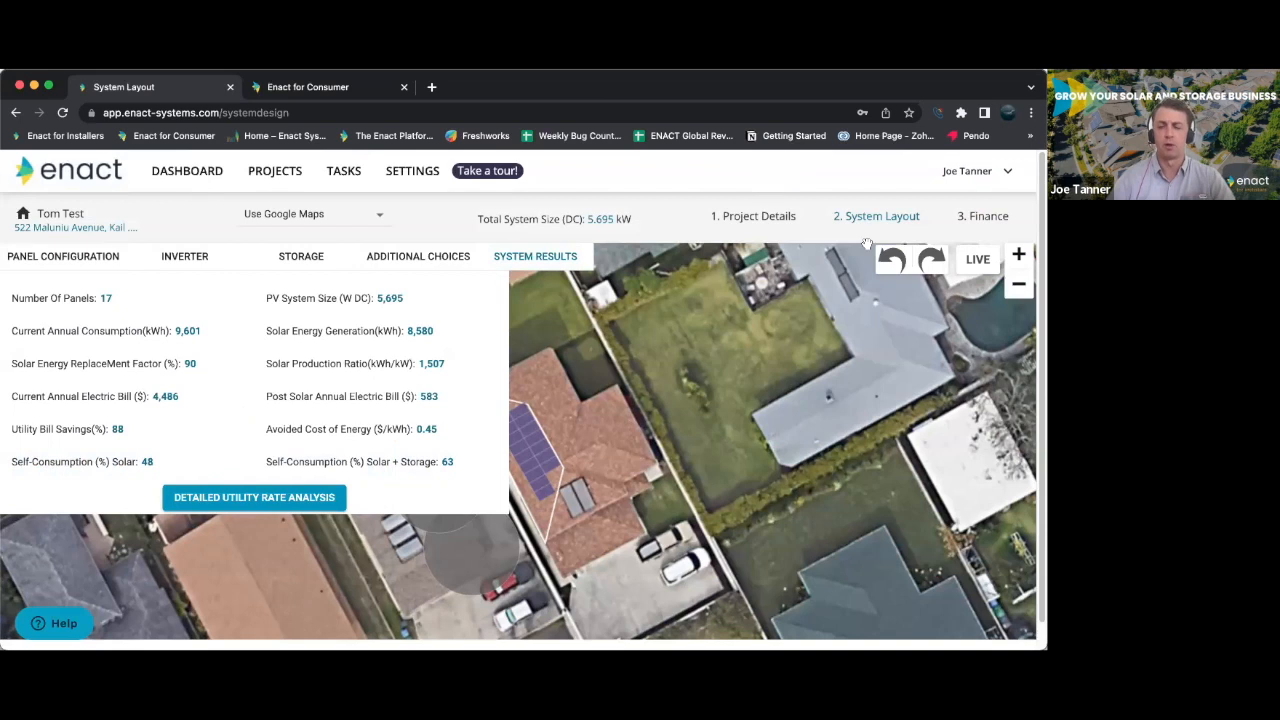
- Open the quote's finance page, check the price profiles while keeping Residential Sample, and review the sales overview and price breakdown
left_click(988, 216)
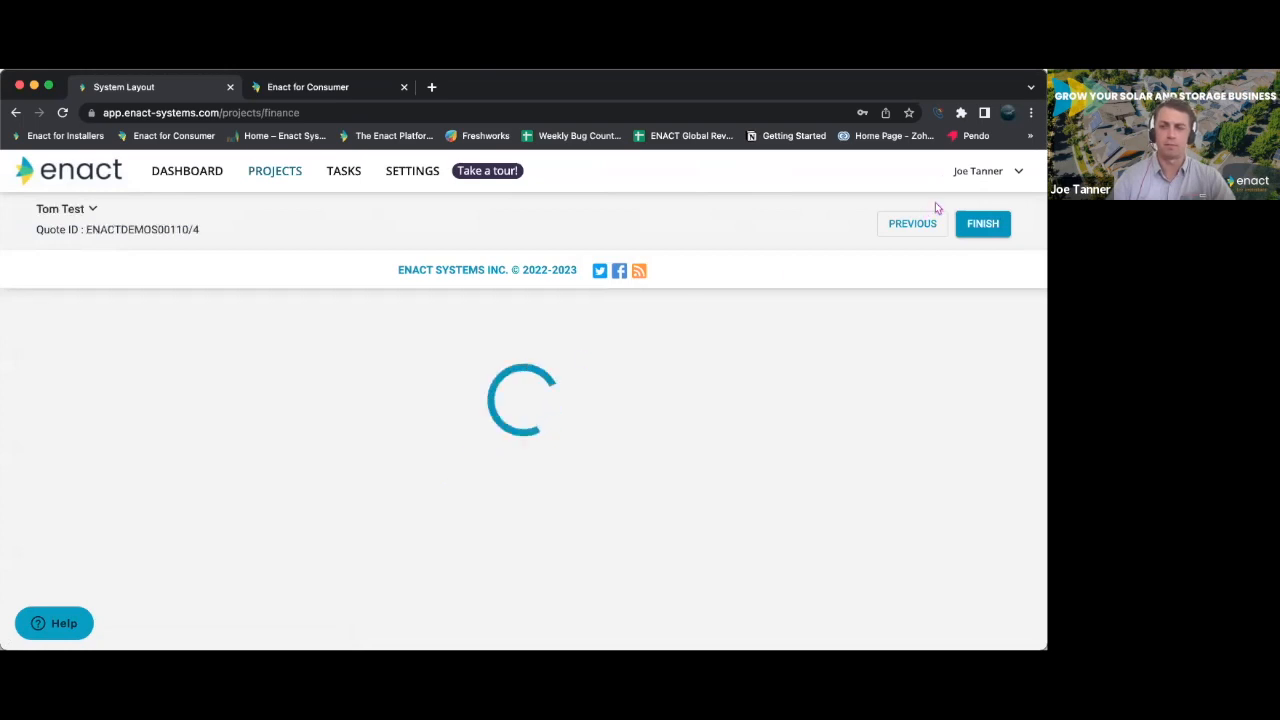
scroll(429, 436, "down", 3)
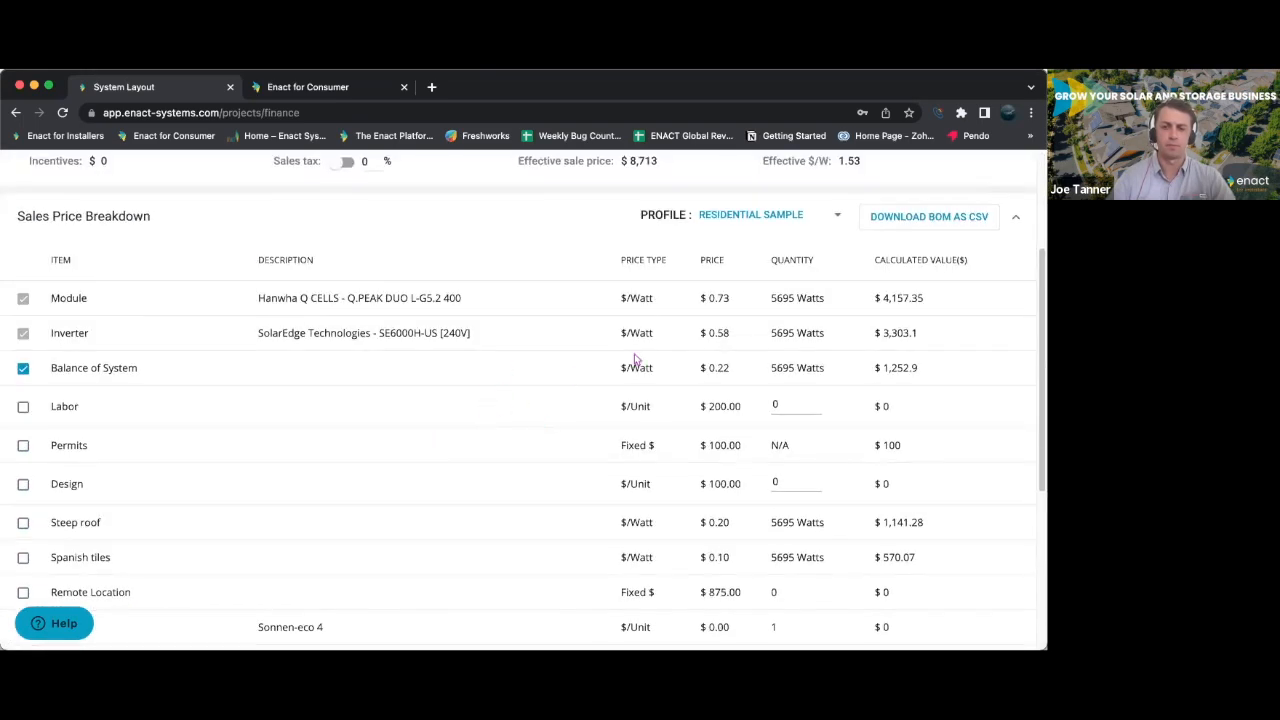
left_click(758, 220)
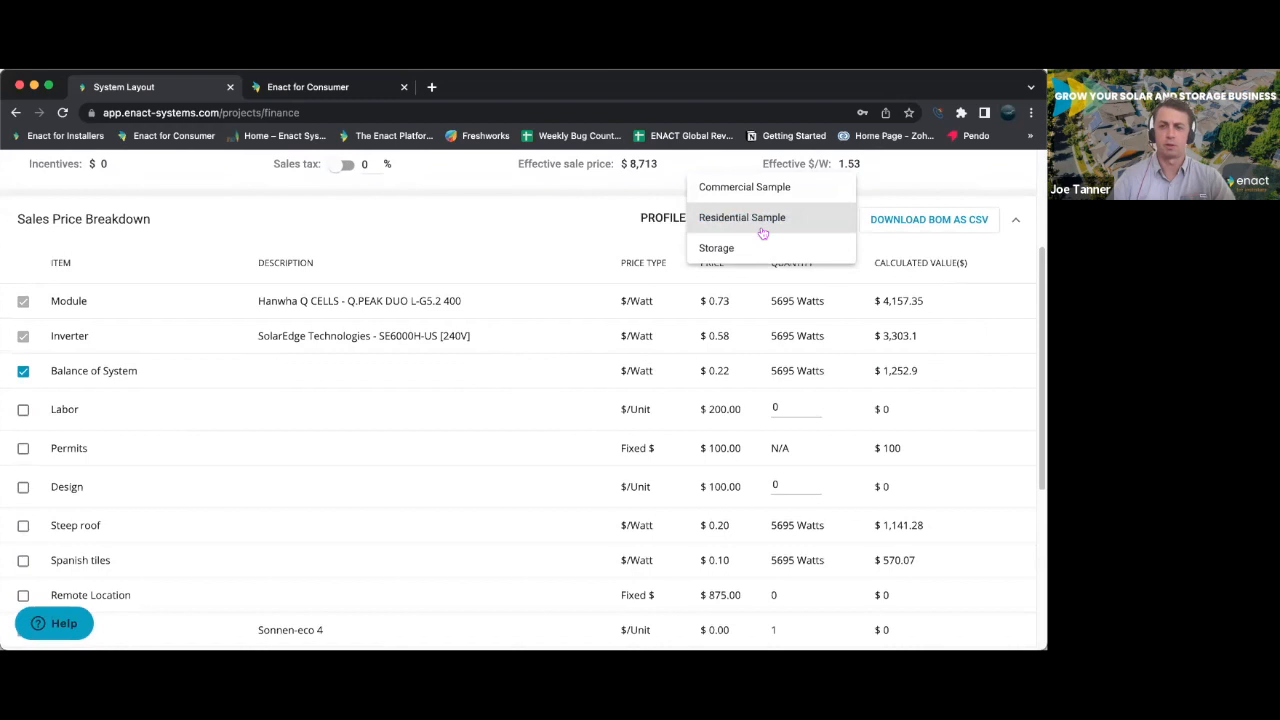
left_click(754, 224)
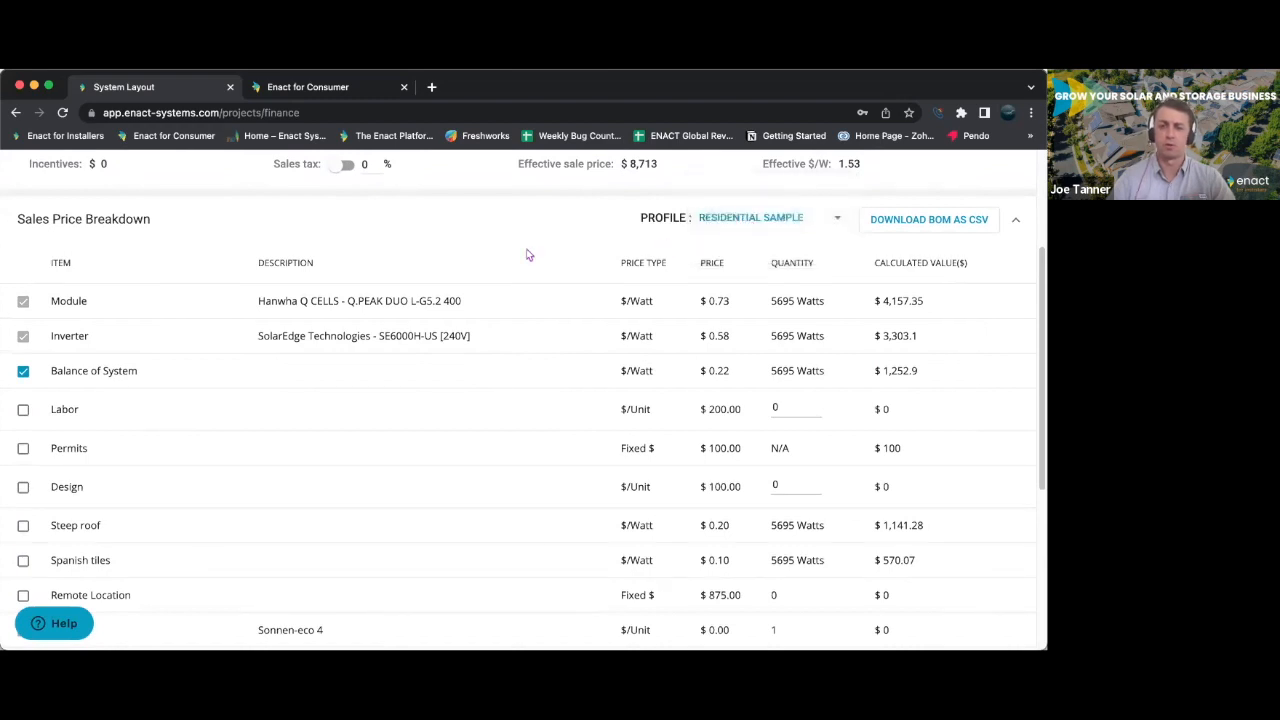
scroll(652, 293, "down", 1)
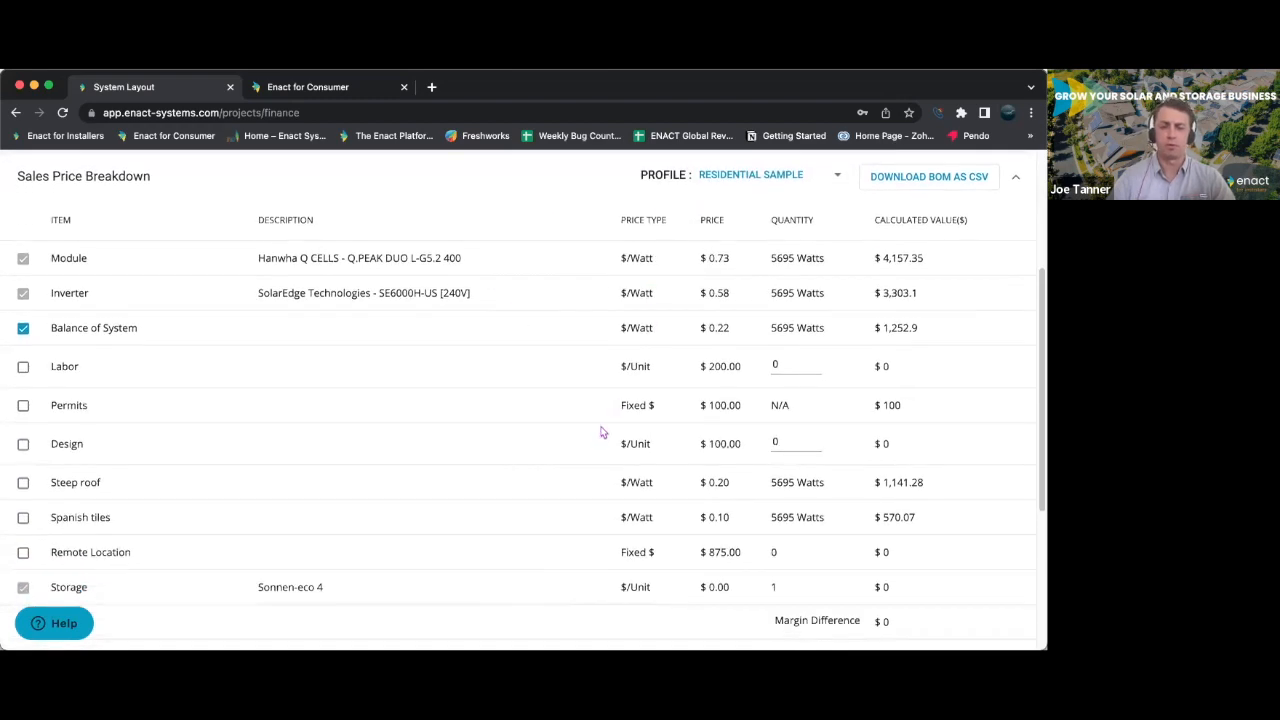
scroll(582, 489, "down", 1)
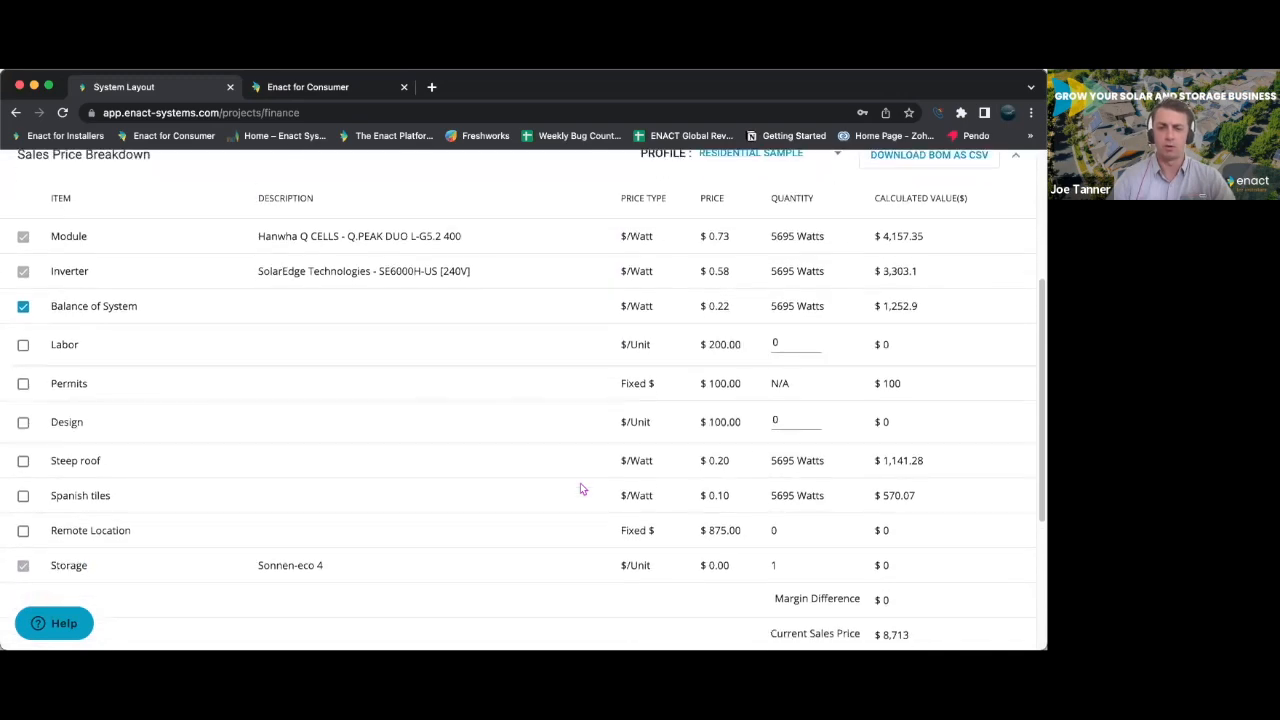
scroll(580, 488, "up", 6)
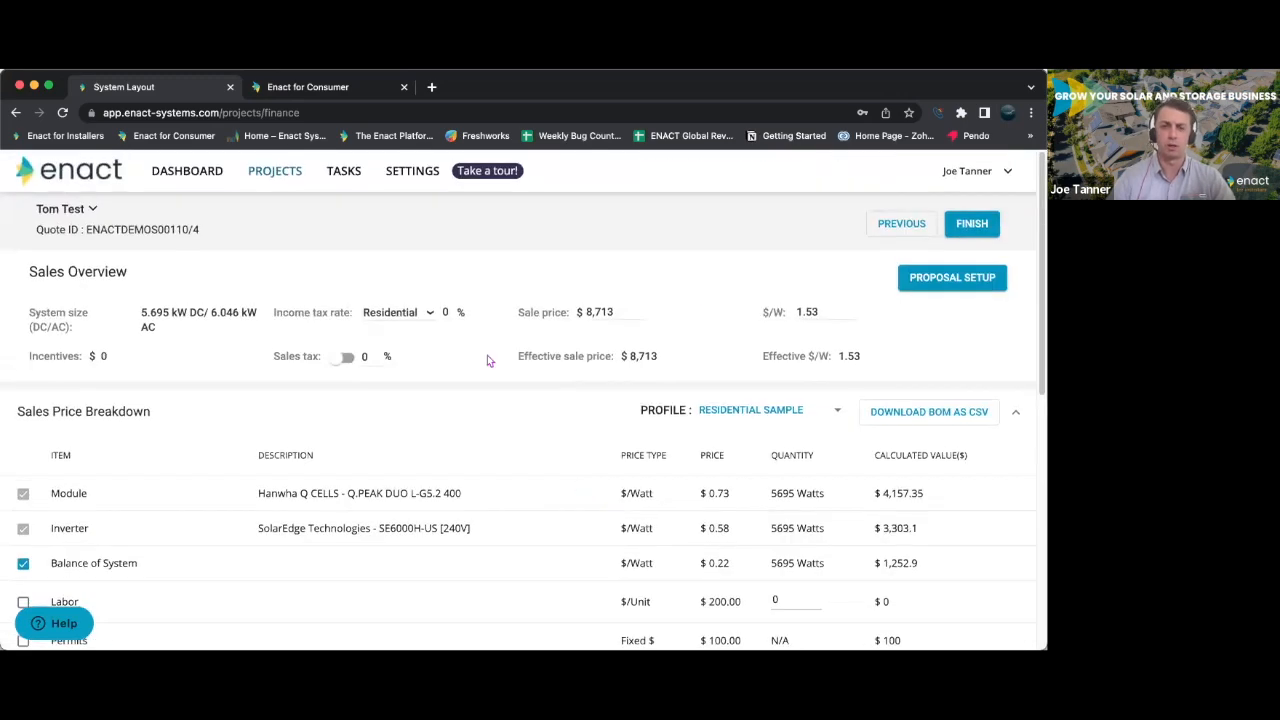
scroll(562, 425, "down", 5)
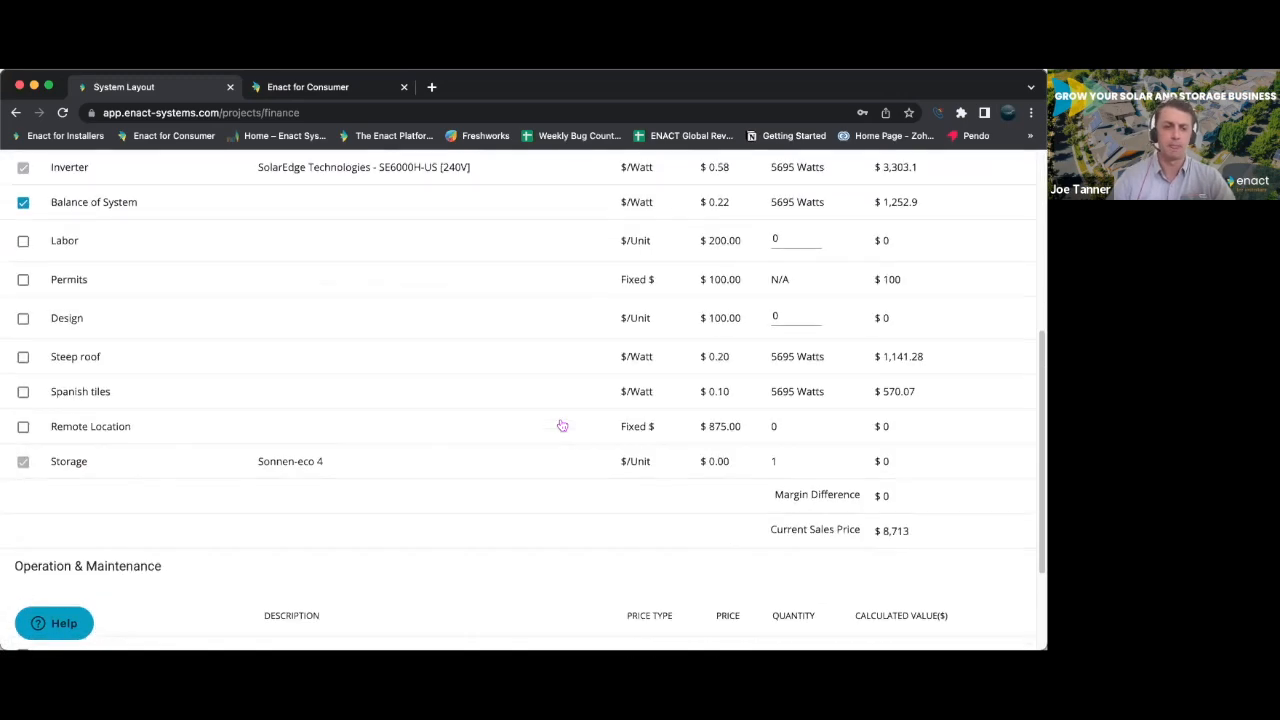
- Expand the quote's Incentives & Credits section and apply the PRODREBATE profile
left_click(189, 549)
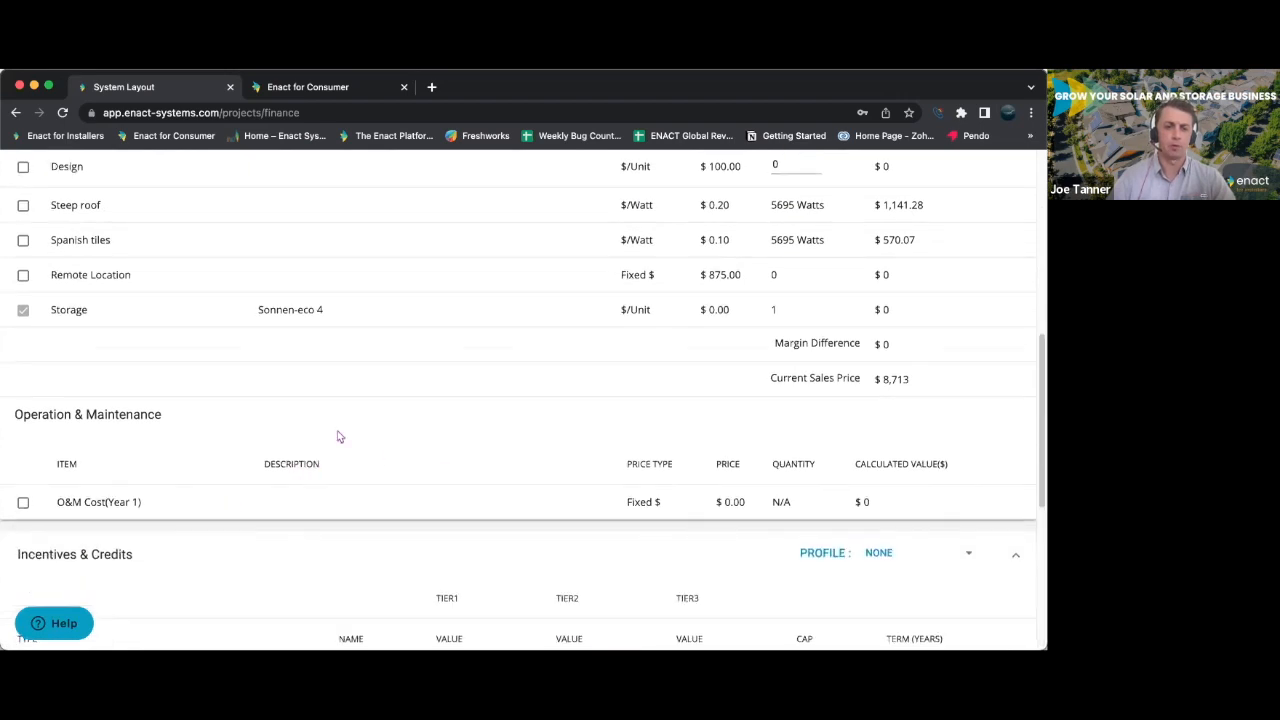
scroll(345, 428, "down", 4)
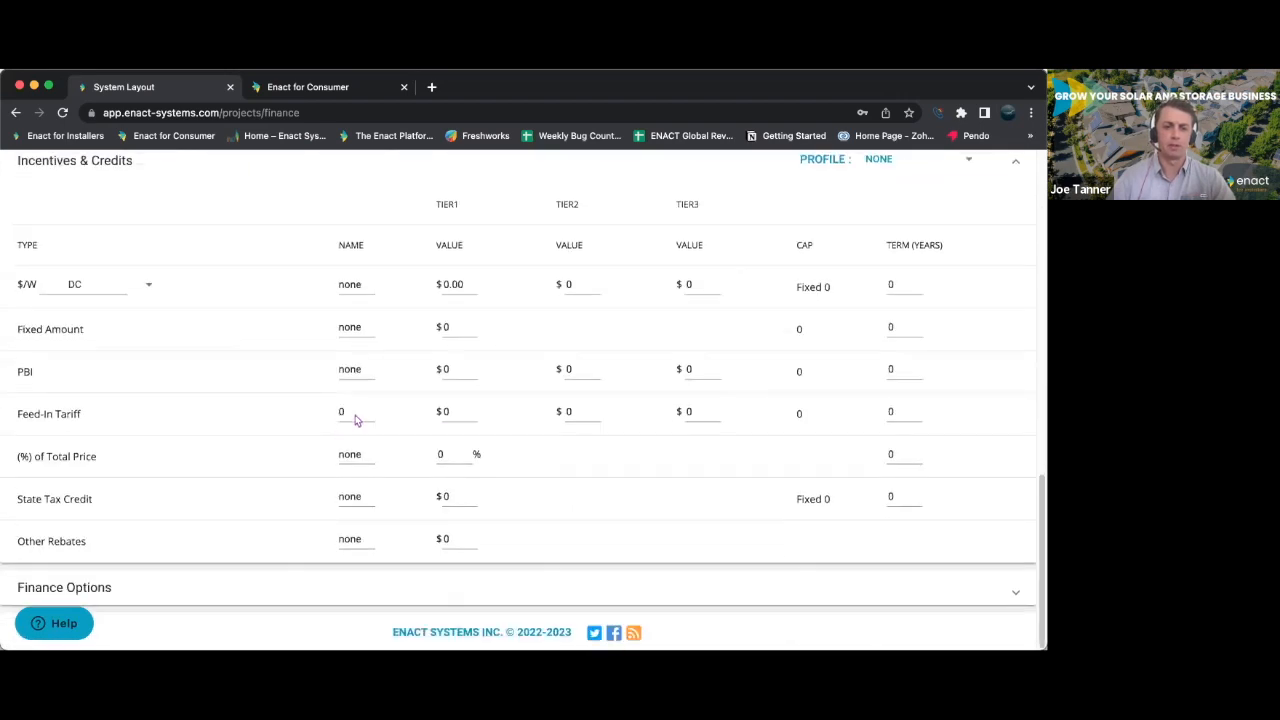
left_click(920, 169)
left_click(921, 196)
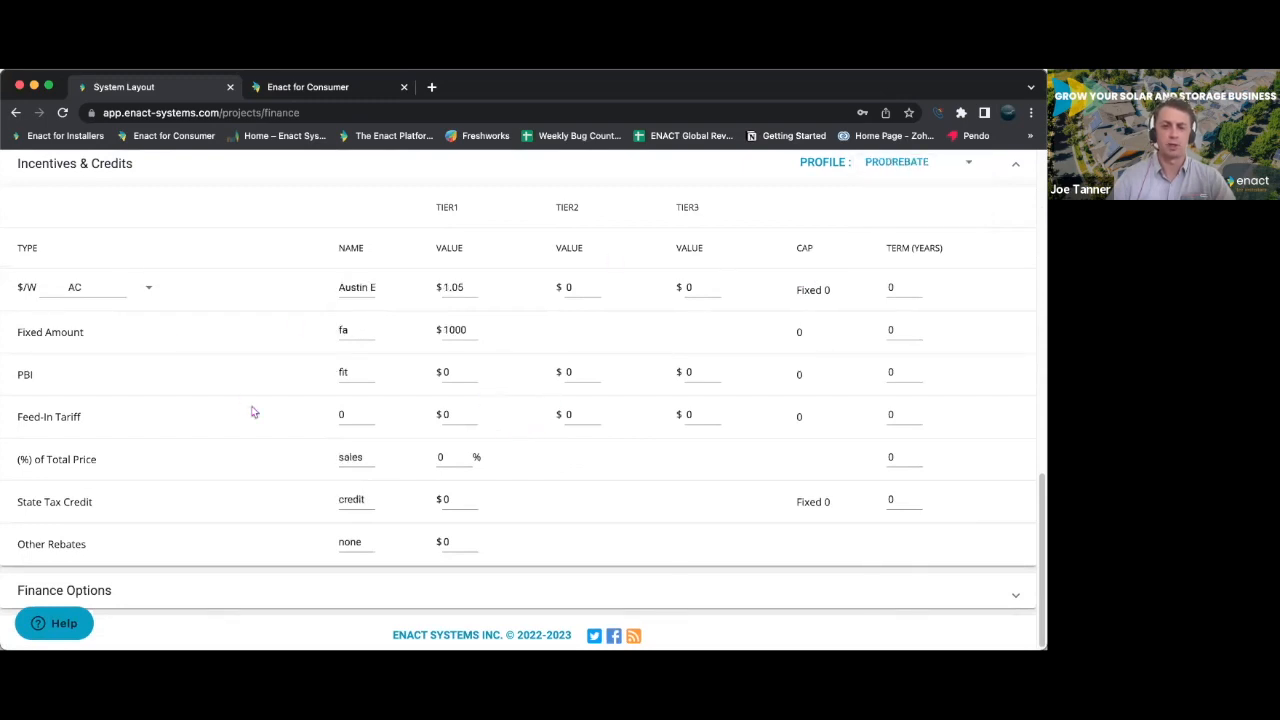
scroll(253, 412, "up", 1)
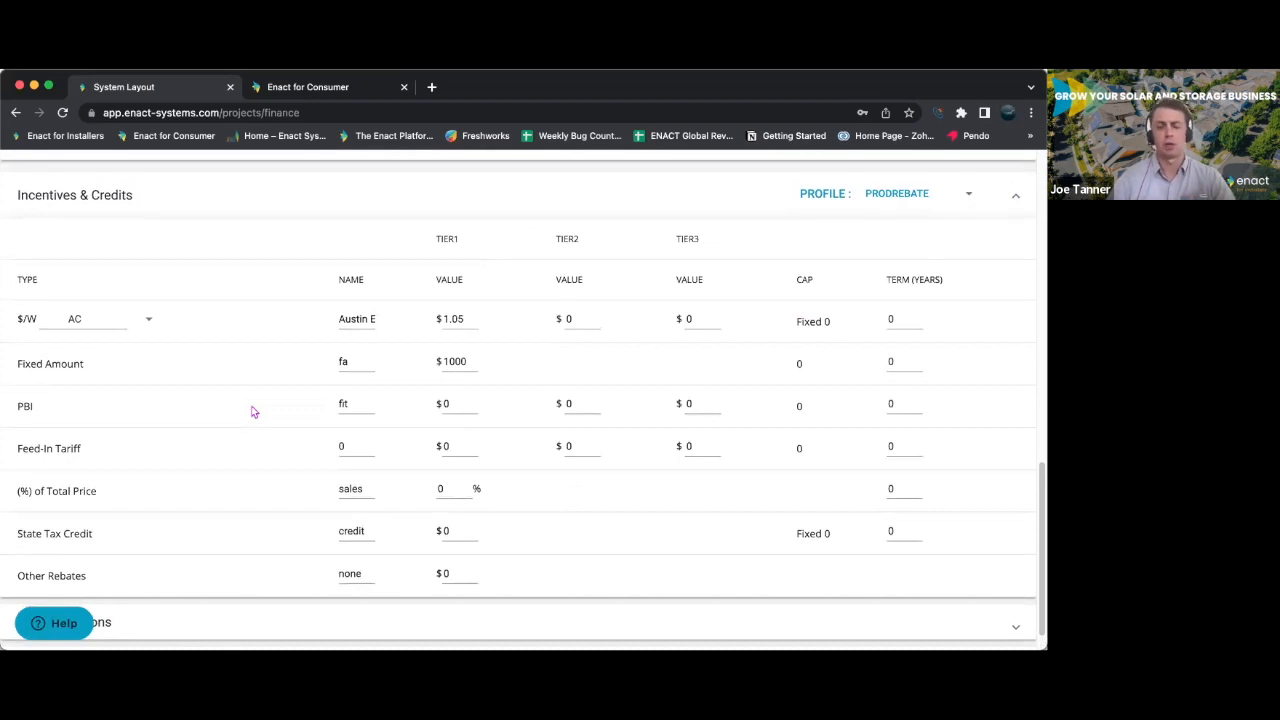
scroll(253, 412, "down", 1)
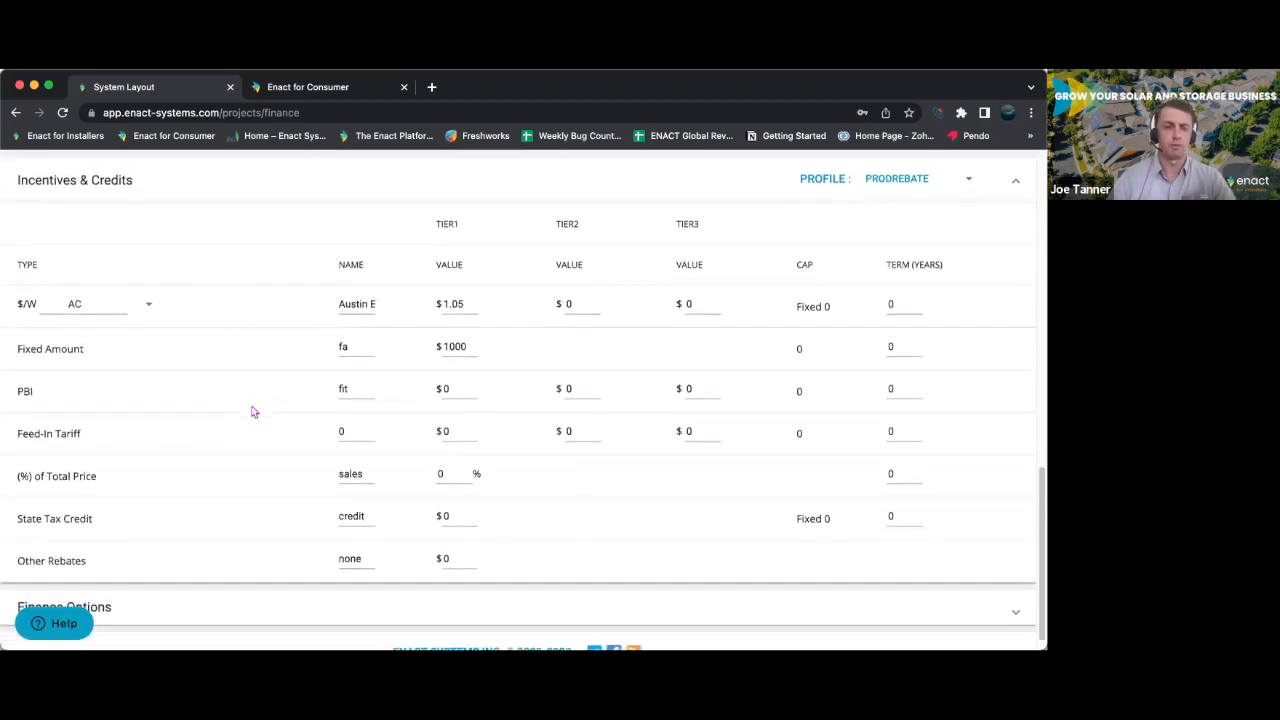
- Expand the finance options and set Financial Option 1 to LP010:Loanpal, 25y, 2.99%
left_click(276, 587)
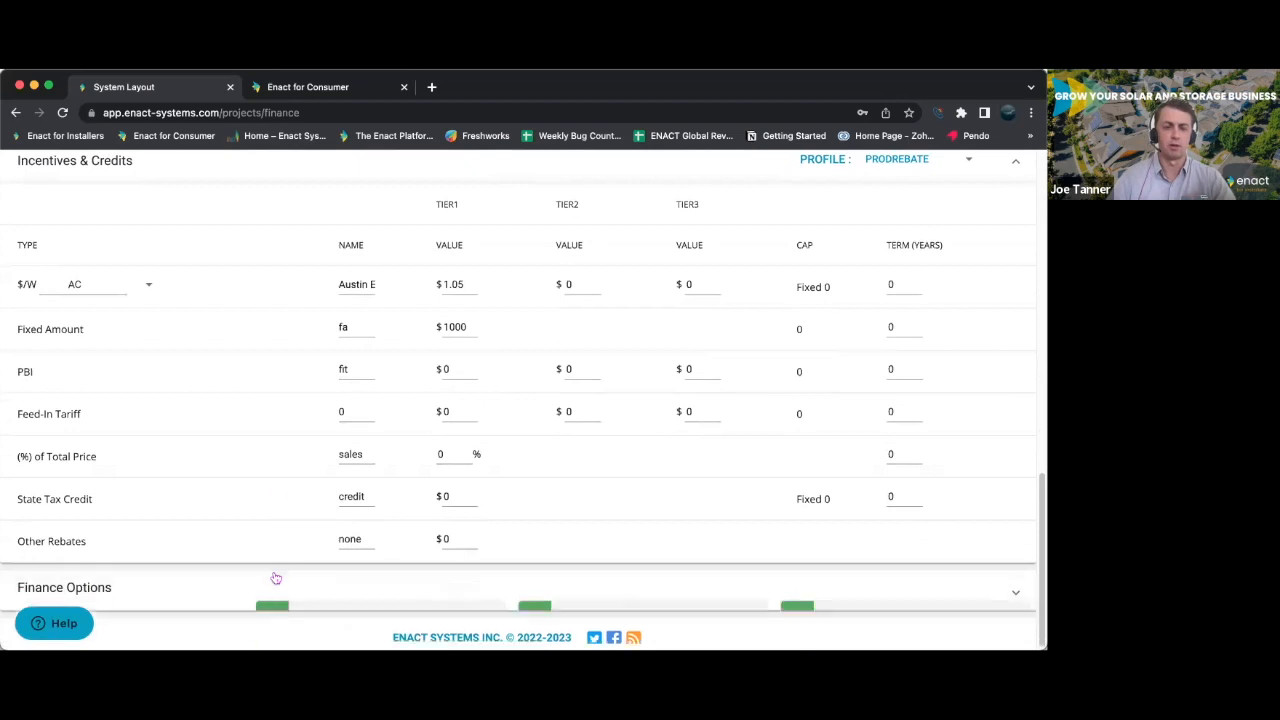
scroll(260, 500, "down", 4)
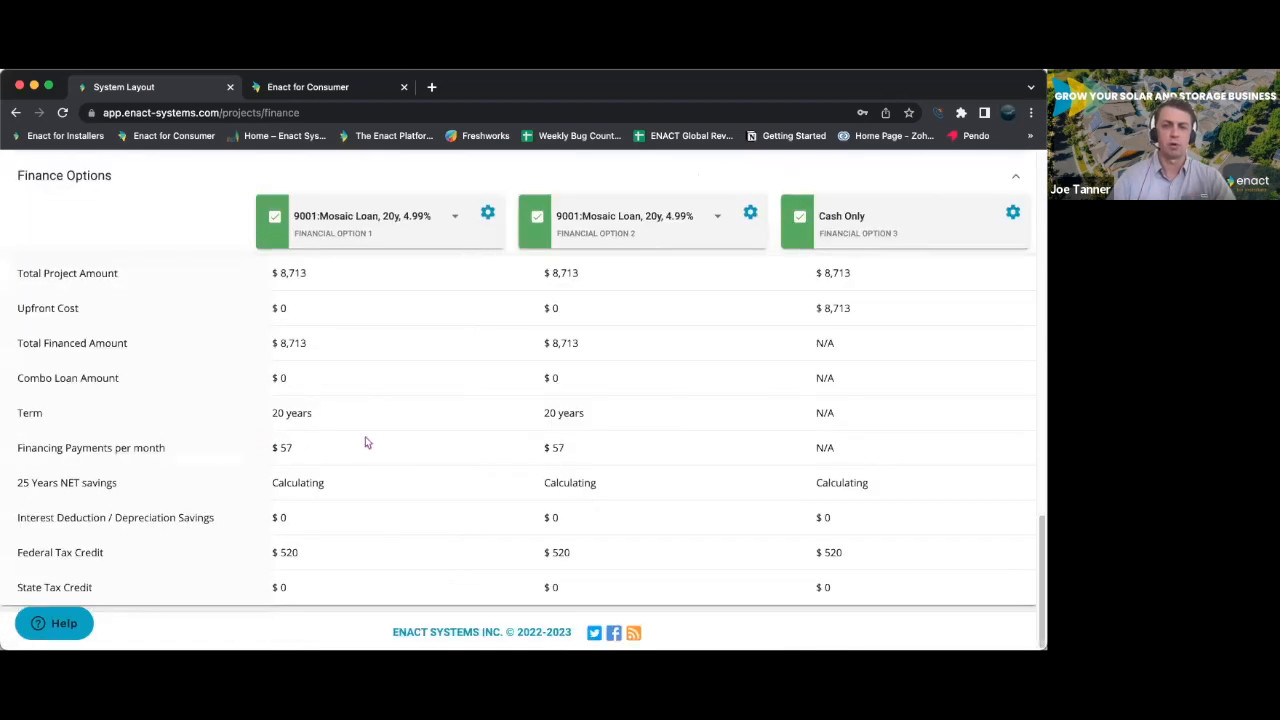
scroll(365, 436, "up", 1)
left_click(458, 231)
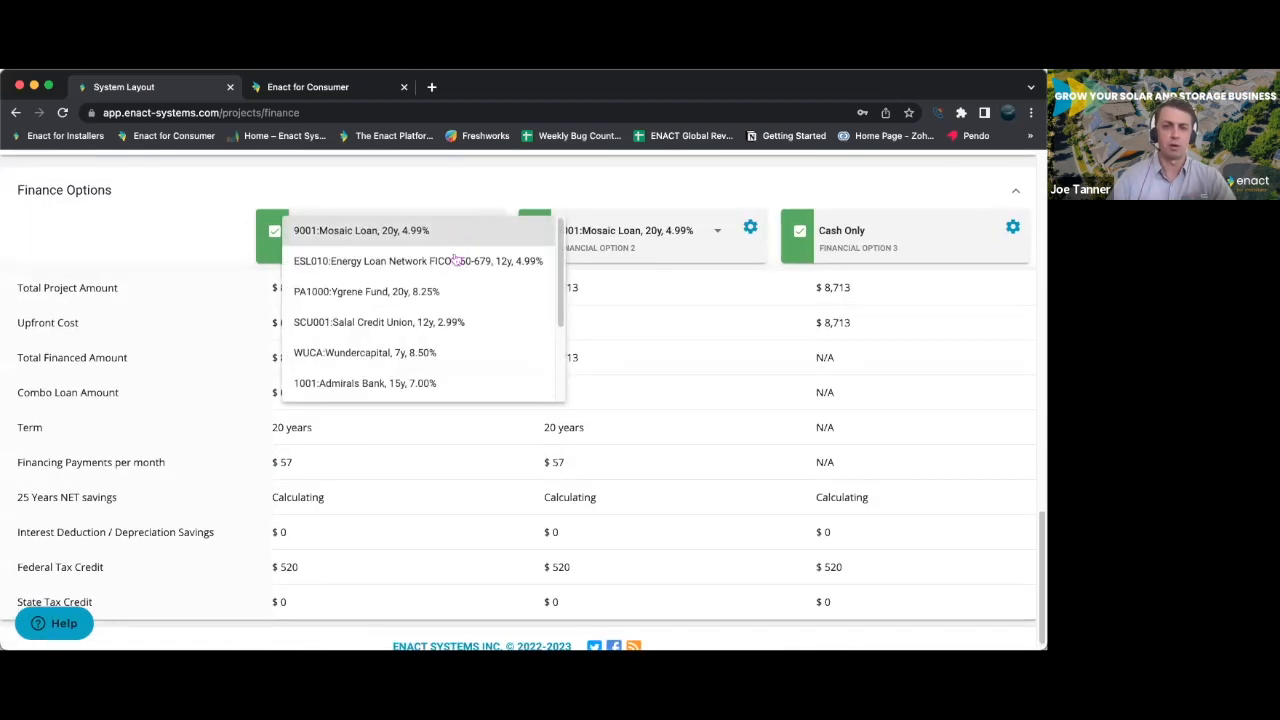
scroll(440, 345, "down", 2)
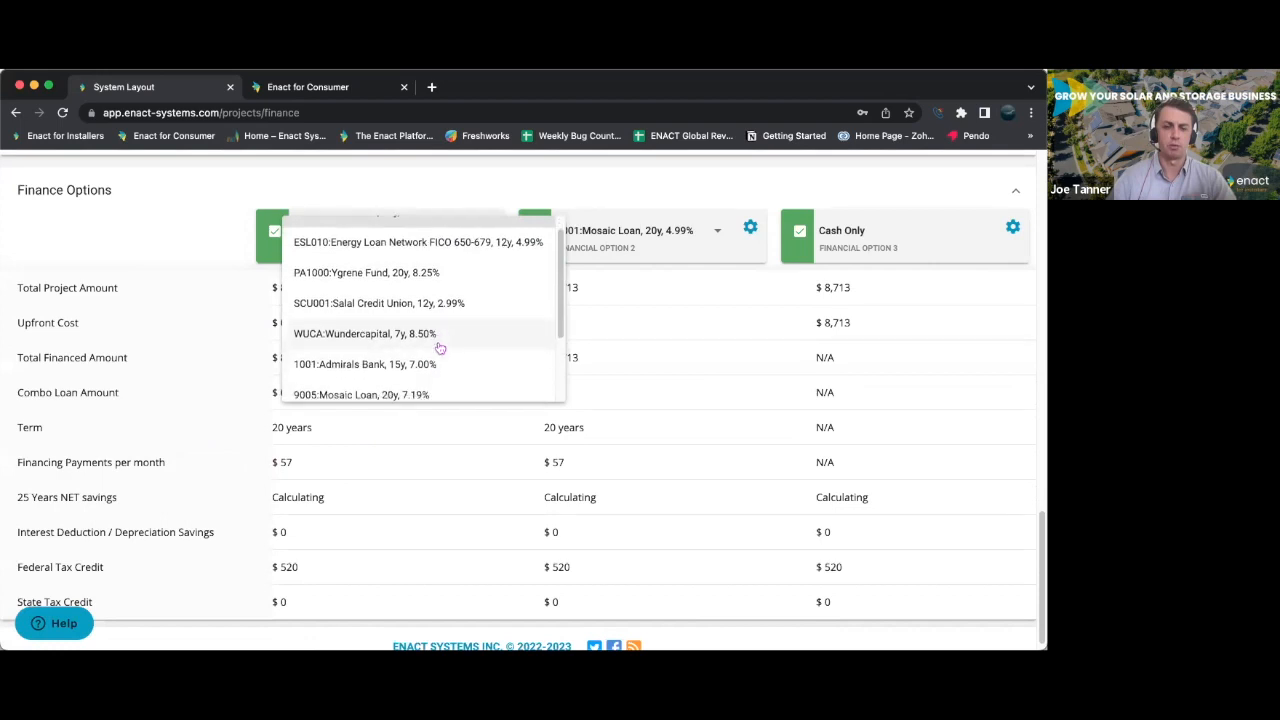
left_click(430, 368)
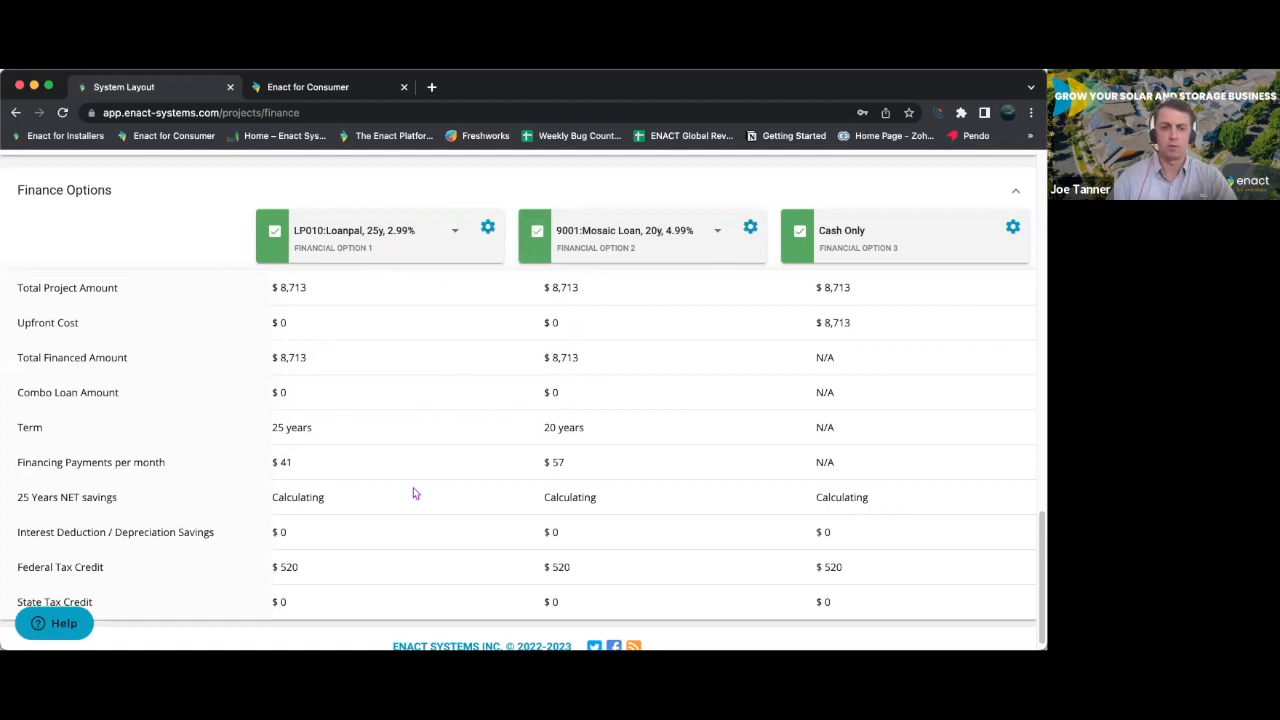
- Open the proposal setup and look through the custom proposal templates, keeping Customer Template new 2022
scroll(413, 489, "up", 3)
scroll(413, 487, "up", 15)
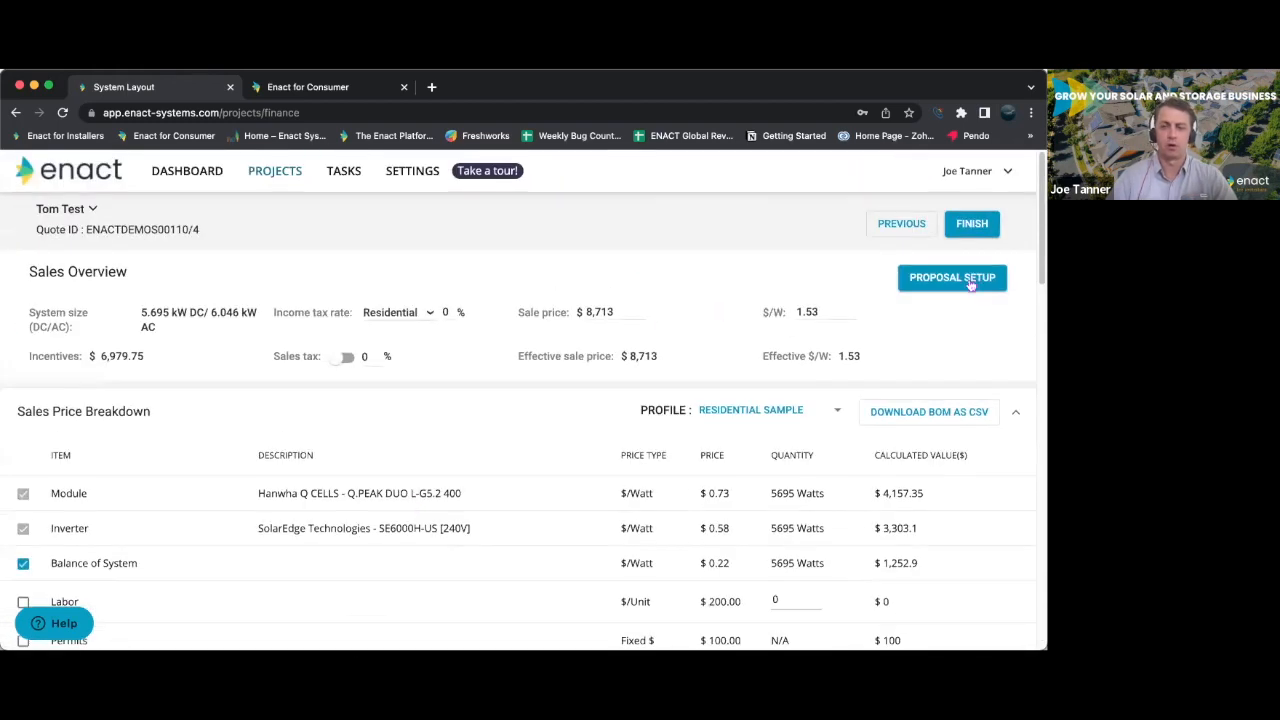
left_click(966, 282)
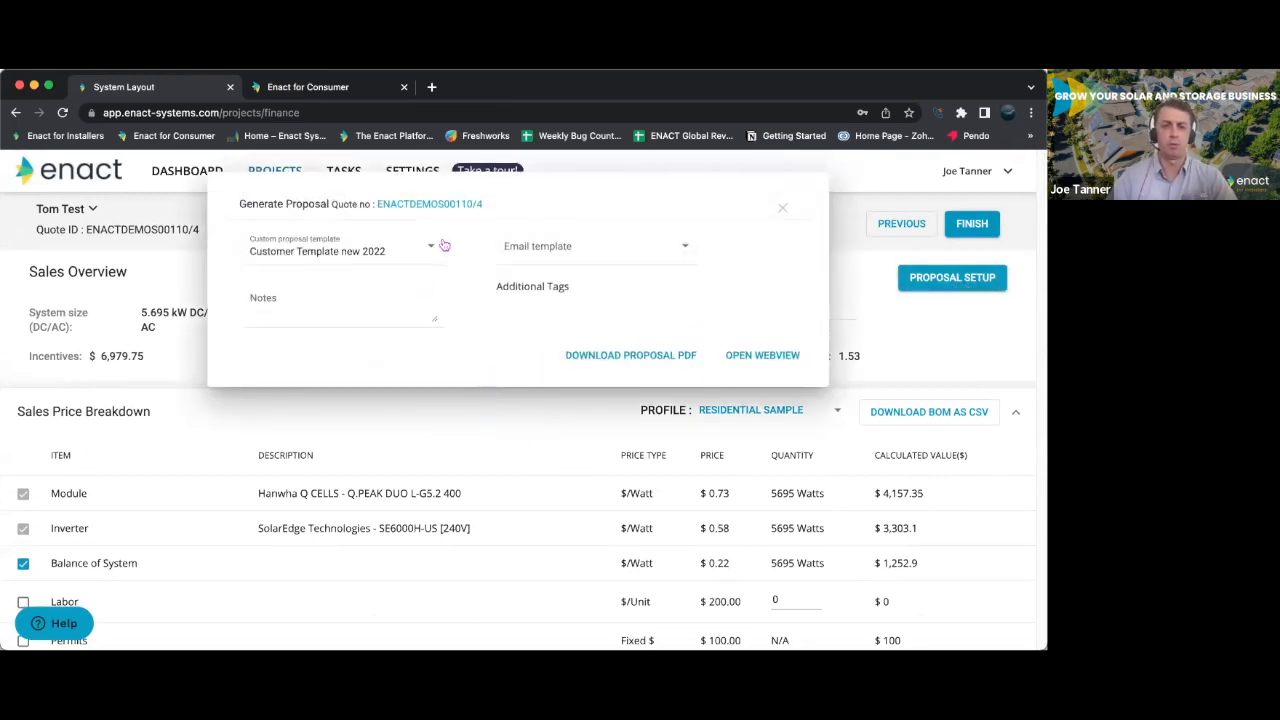
left_click(435, 248)
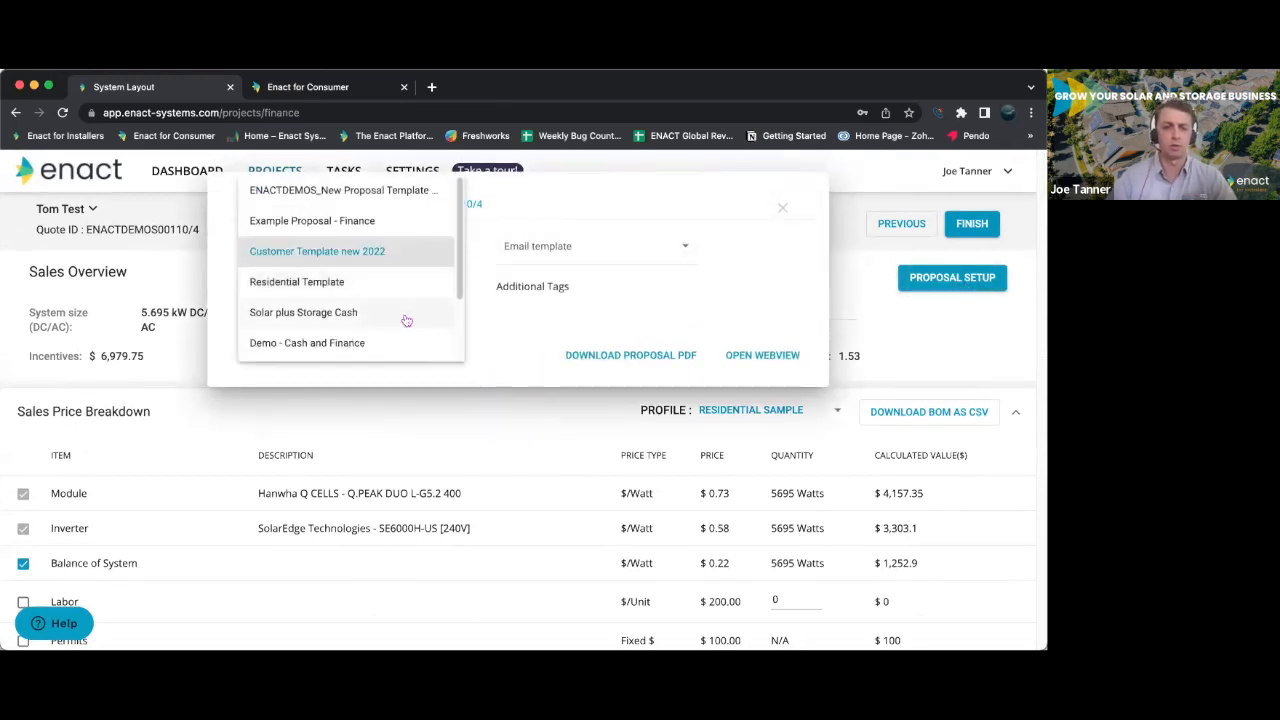
scroll(416, 294, "down", 2)
scroll(414, 296, "up", 2)
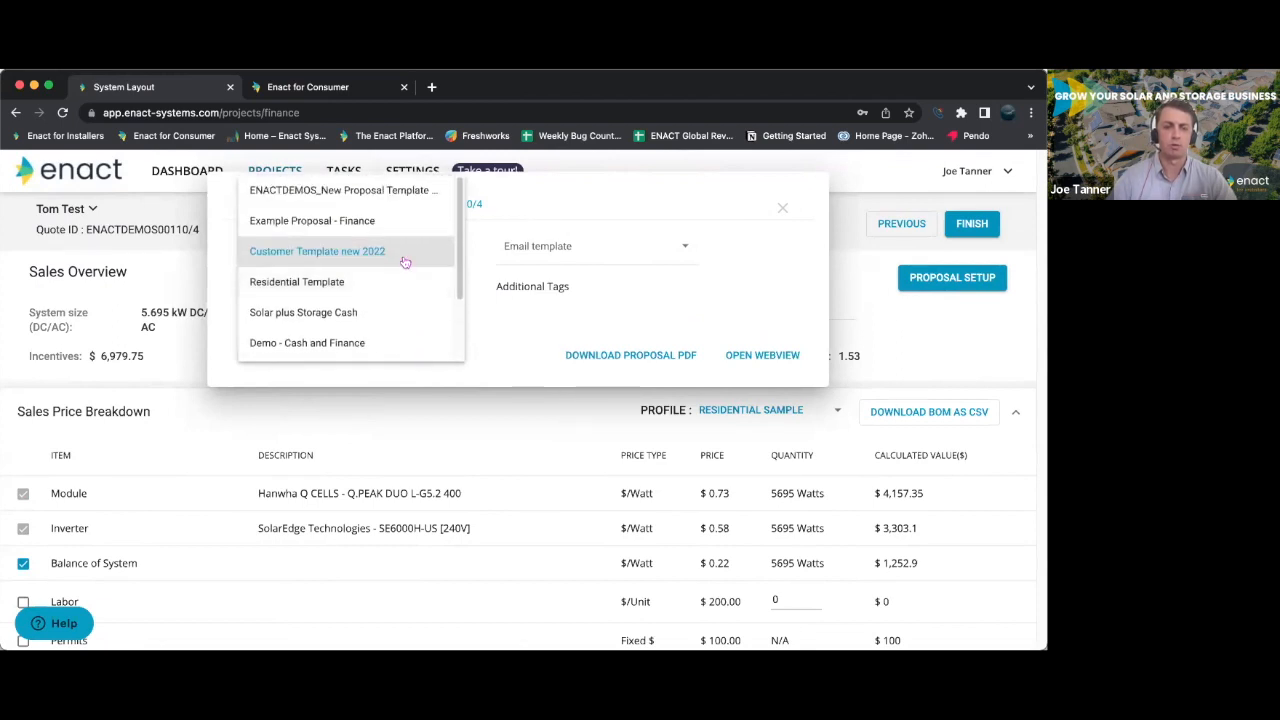
left_click(405, 260)
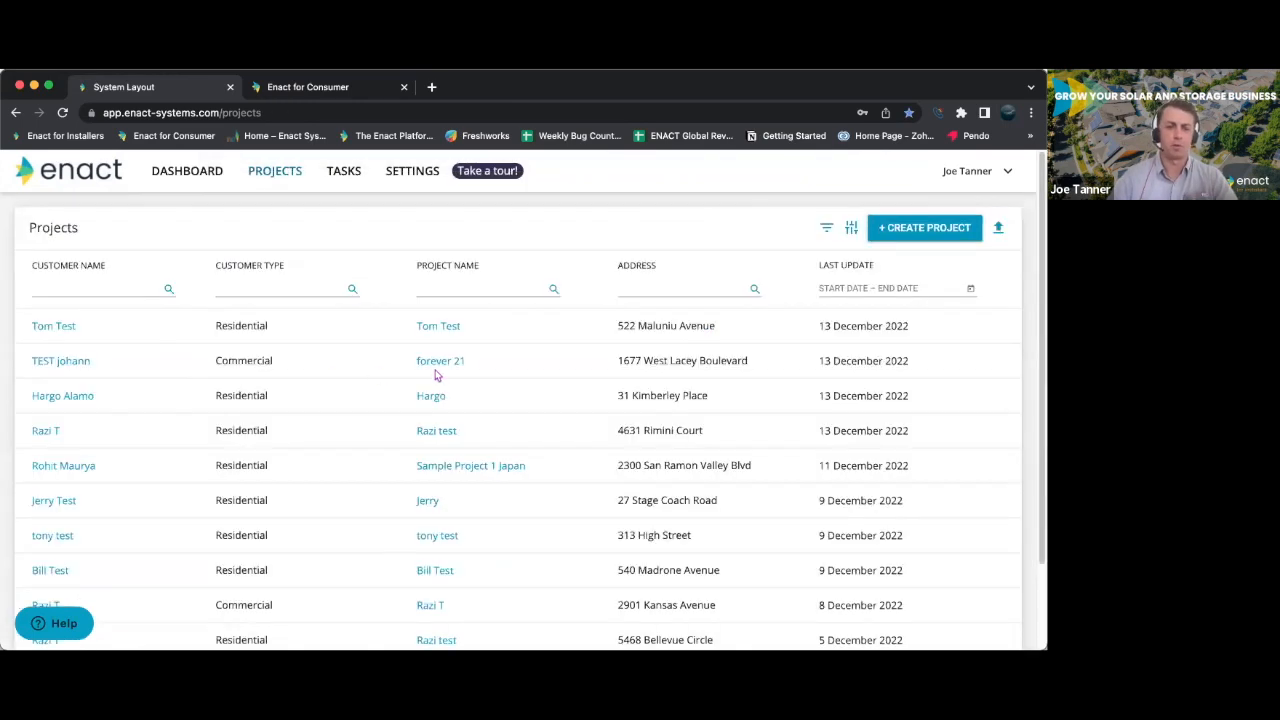
- Open the commercial project forever 21 from the projects list and review its quote, billing info and basic details
left_click(429, 366)
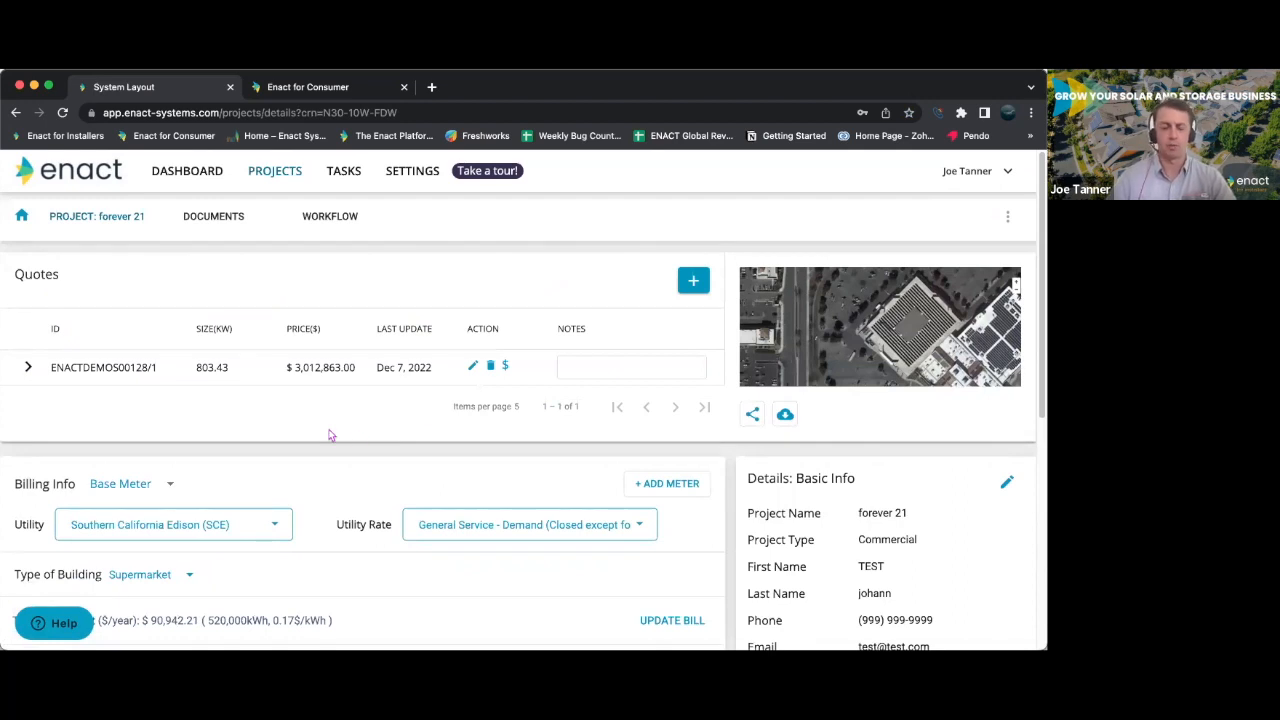
scroll(331, 435, "down", 2)
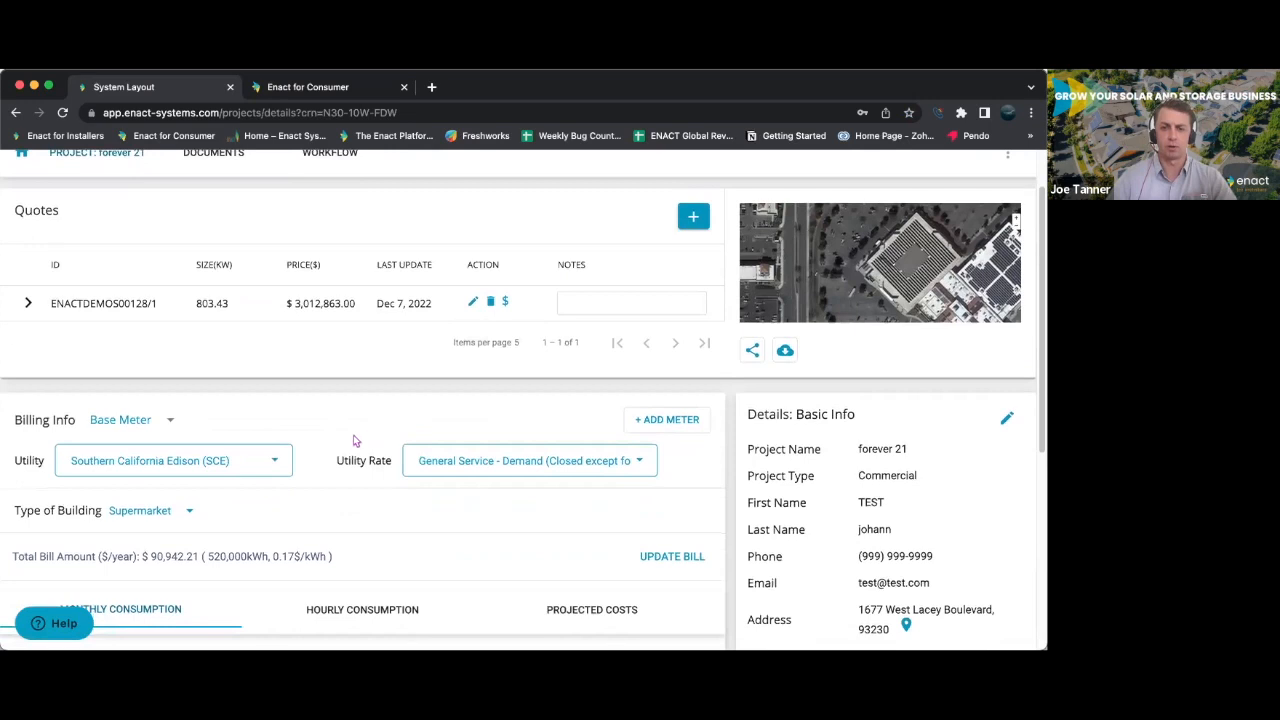
scroll(353, 440, "down", 1)
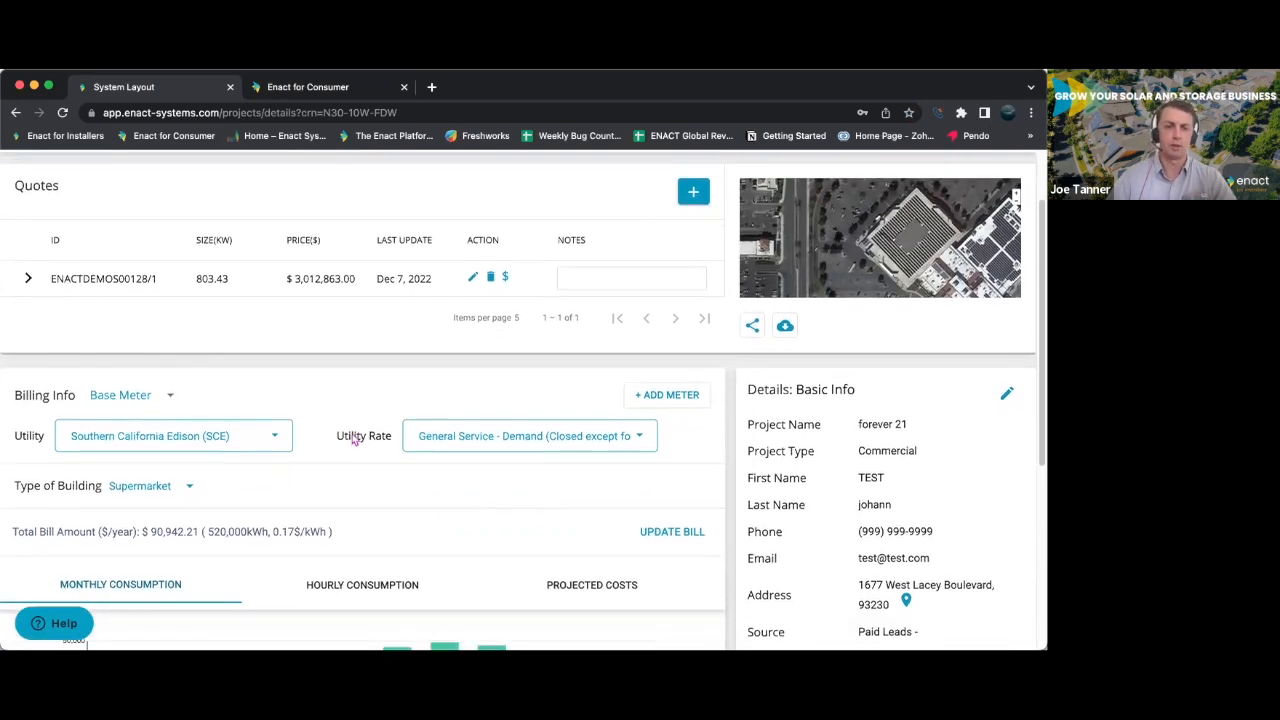
scroll(353, 440, "up", 3)
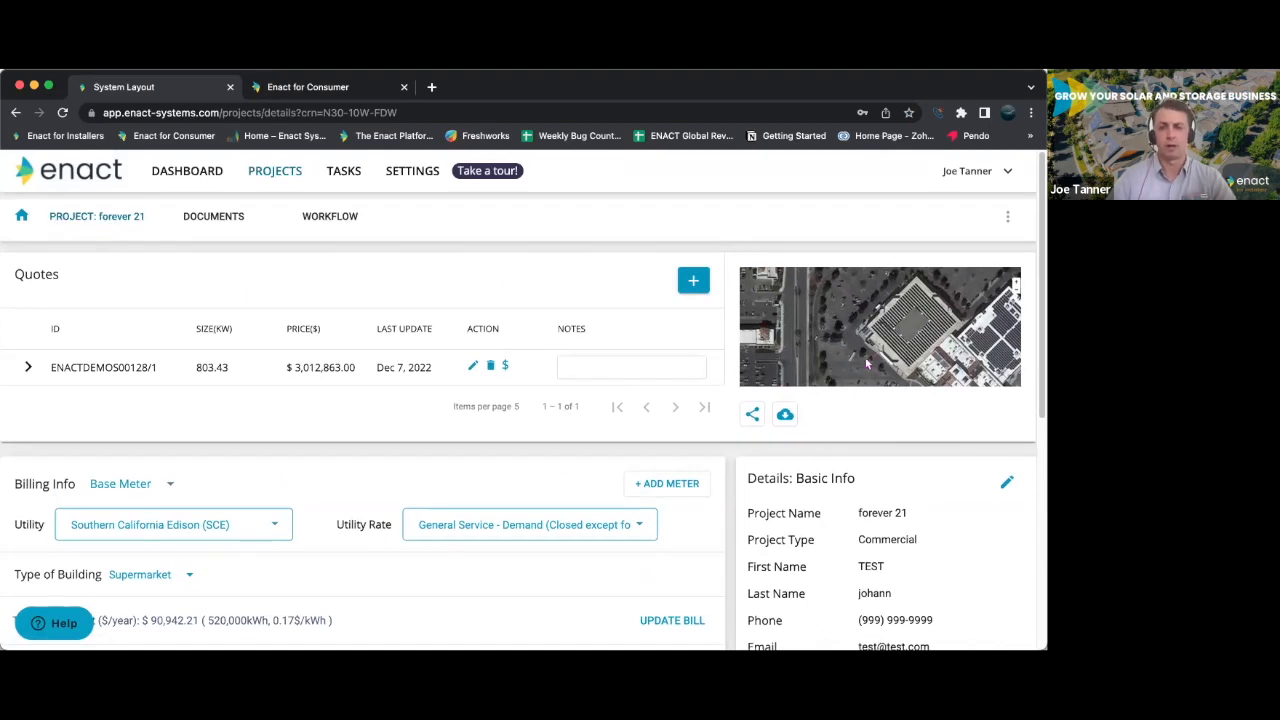
scroll(876, 356, "down", 5)
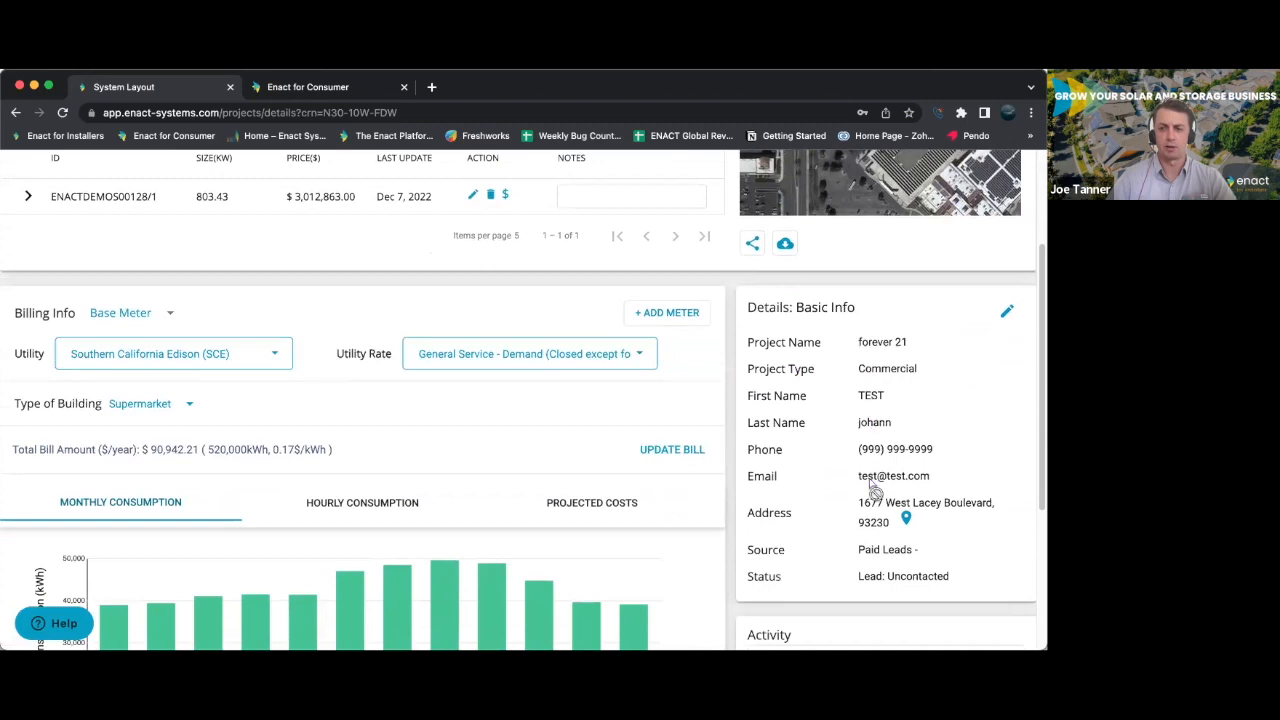
scroll(443, 502, "up", 3)
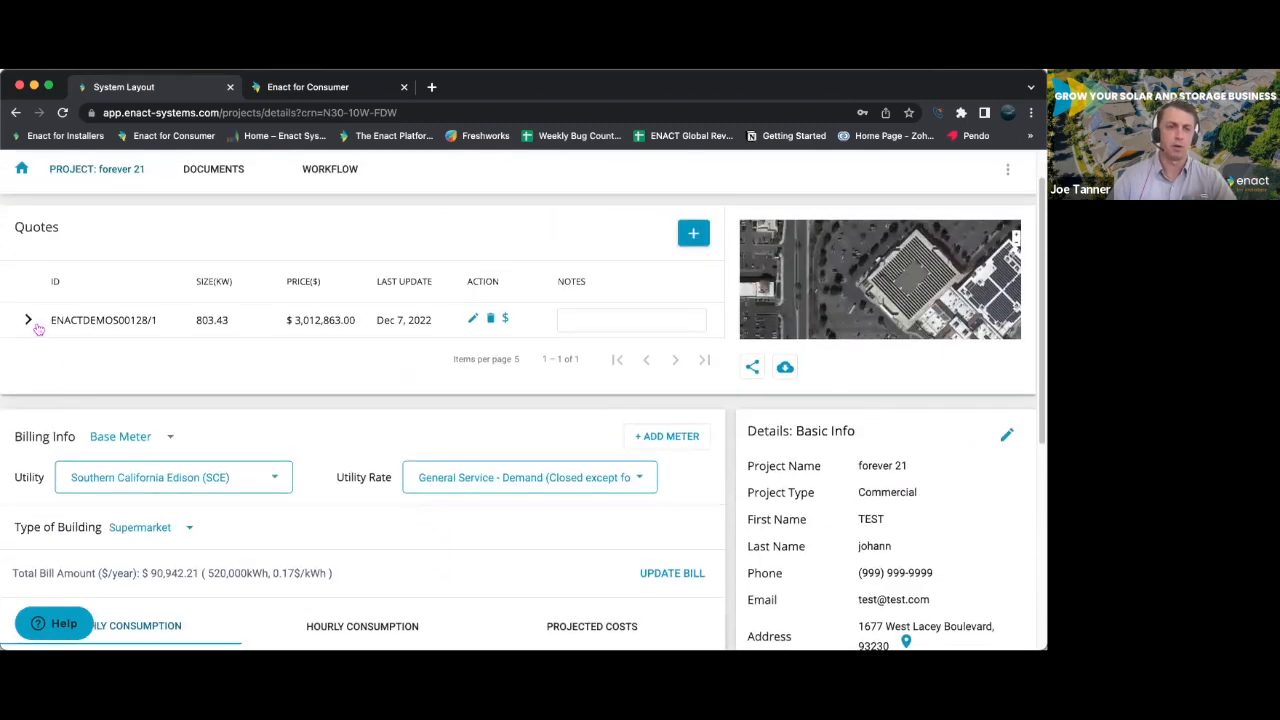
scroll(345, 447, "down", 2)
scroll(349, 447, "down", 1)
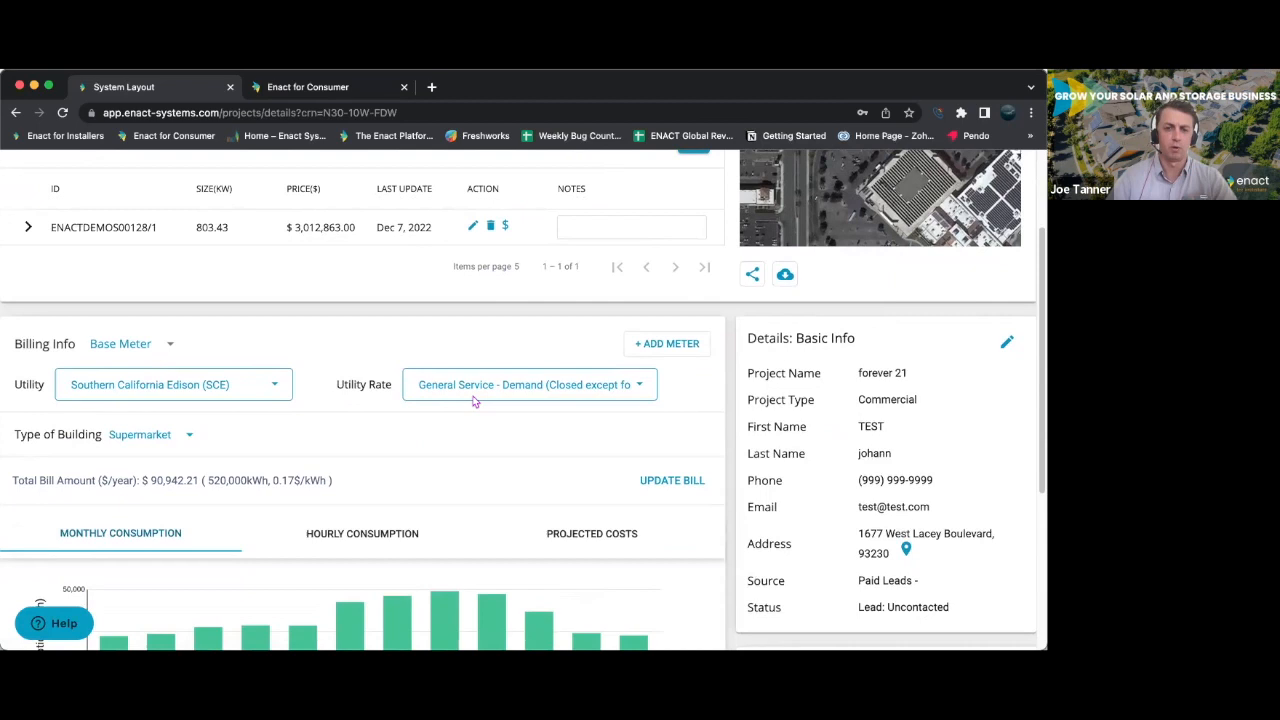
- Open the base meter's bill information for updating, view the monthly values in kWh, and return the unit to dollars
scroll(540, 420, "down", 2)
left_click(663, 390)
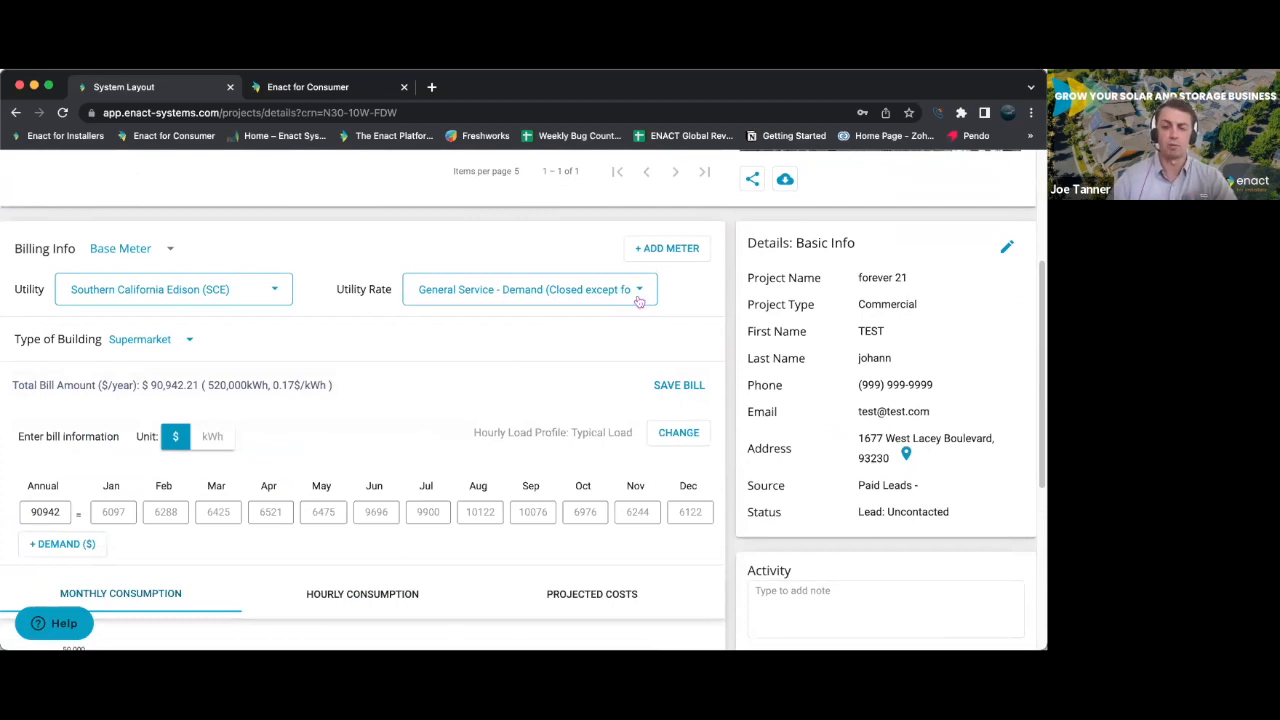
scroll(380, 381, "down", 1)
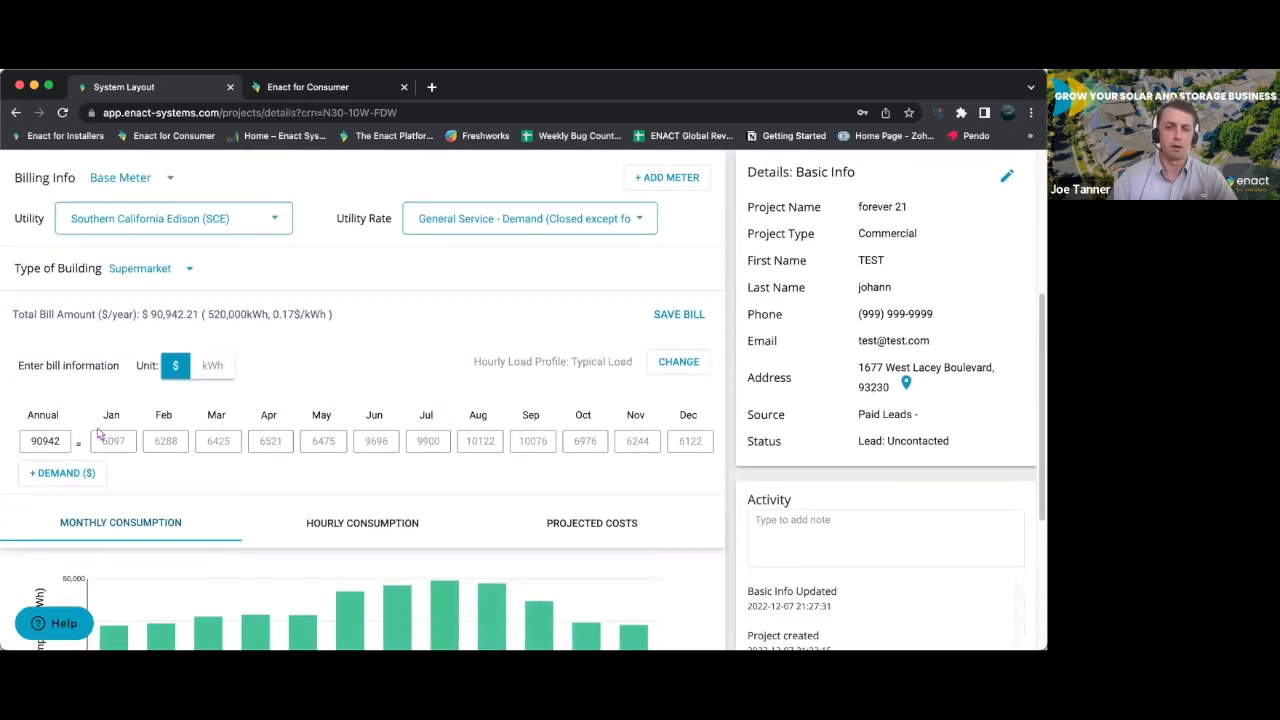
left_click(218, 367)
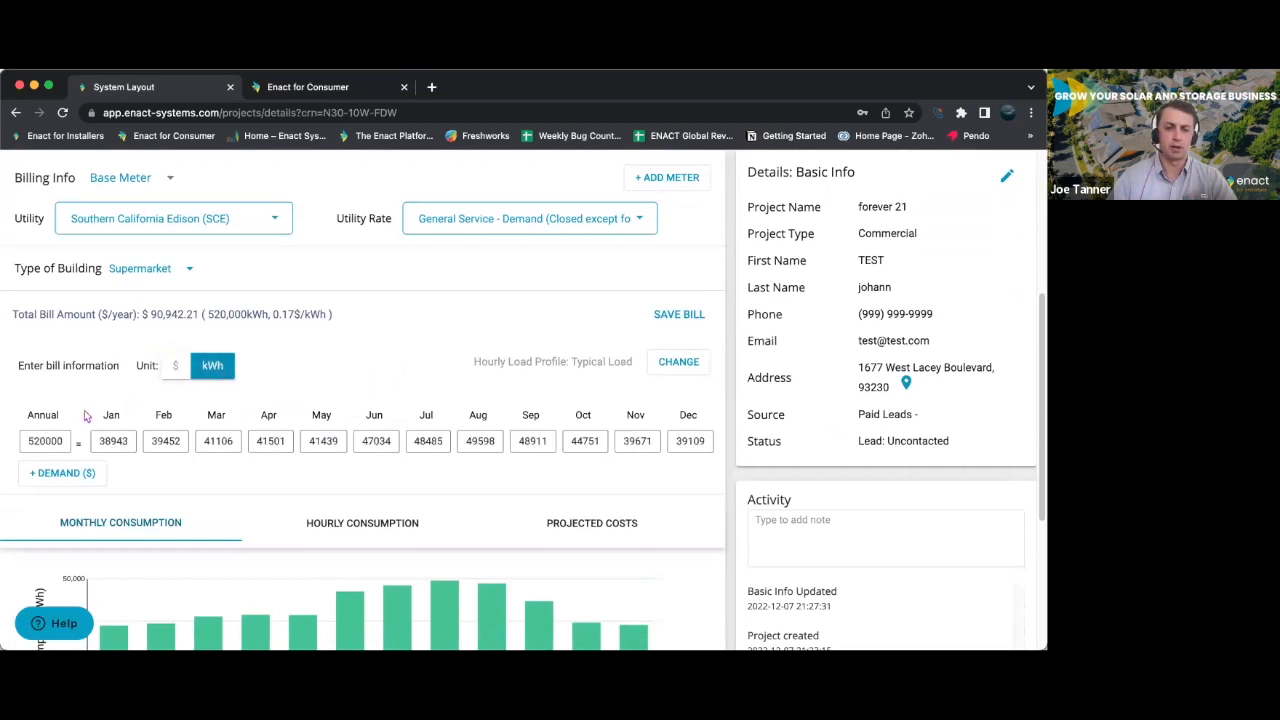
left_click(170, 370)
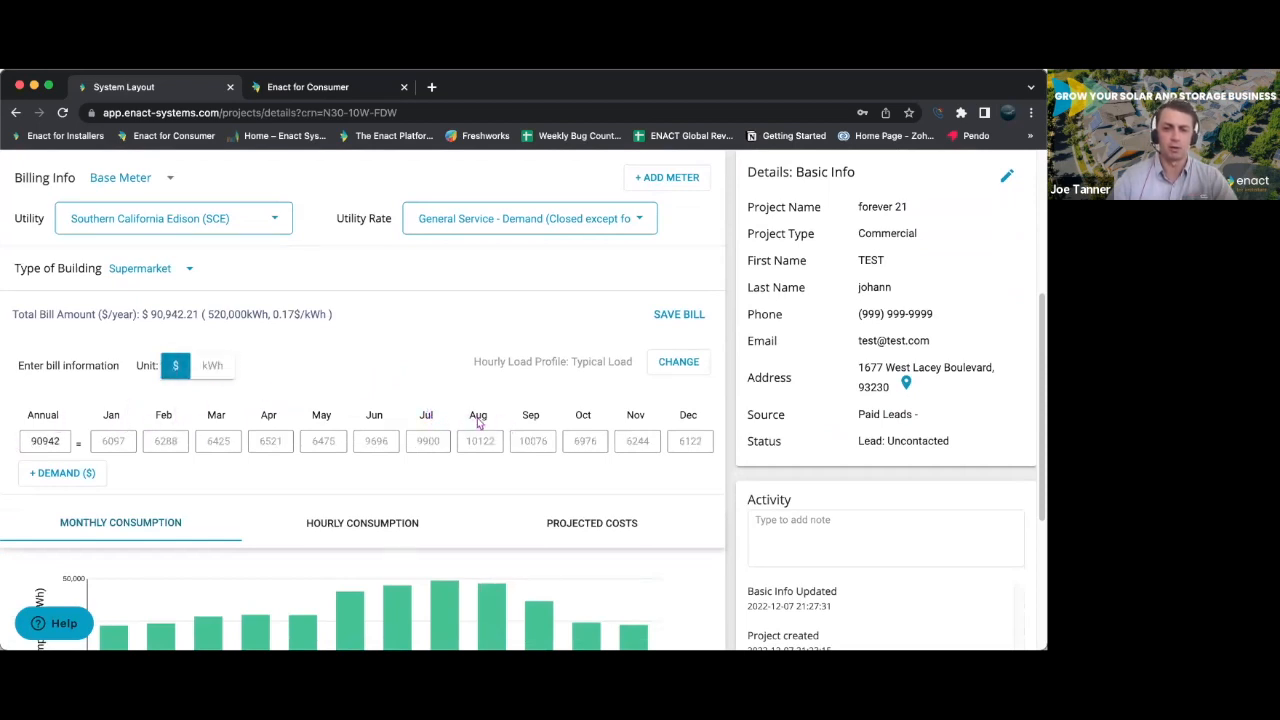
- Open the hourly load profile selection, review the usage pattern profiles, and view the option to use your own interval data
scroll(478, 423, "down", 2)
left_click(679, 274)
scroll(536, 399, "down", 4)
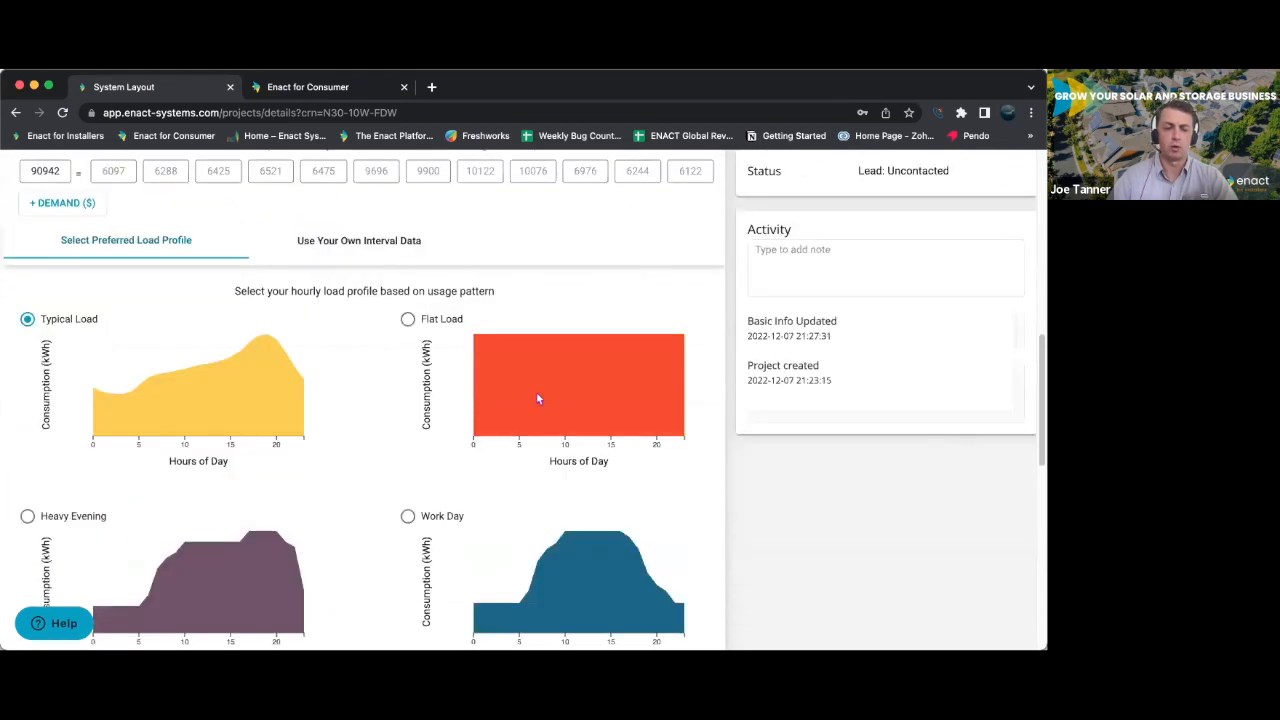
scroll(536, 399, "down", 3)
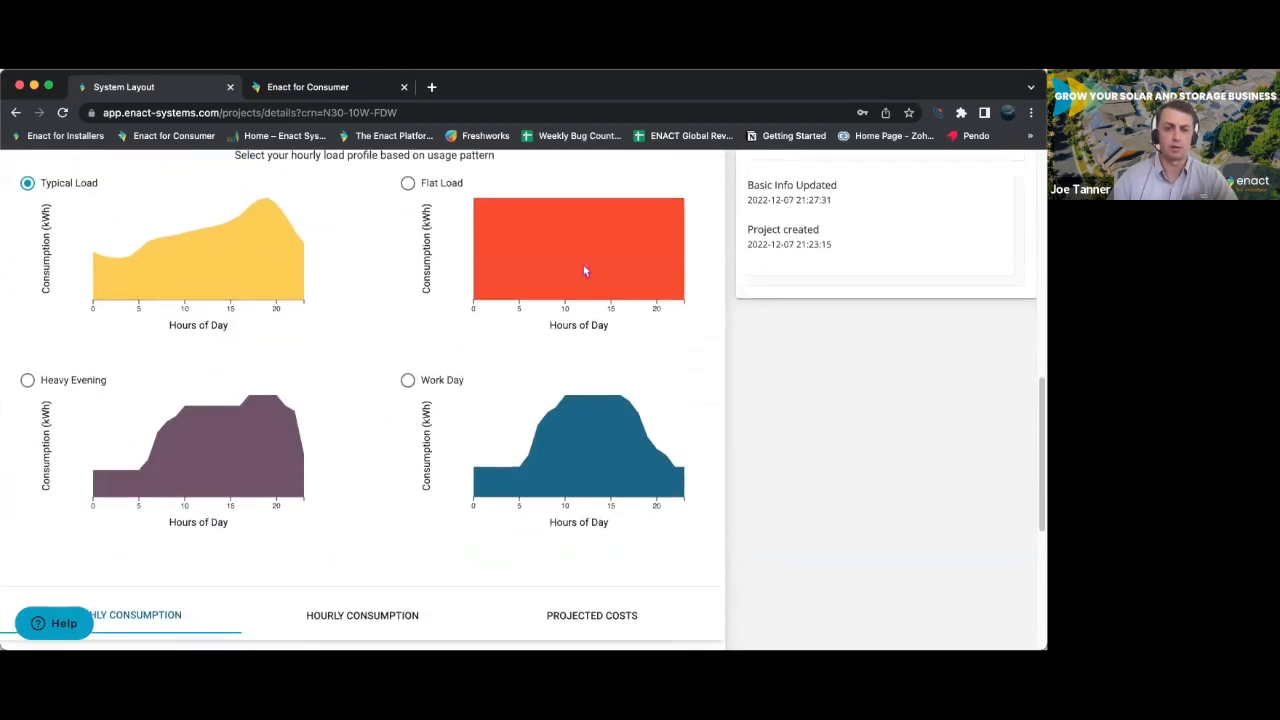
scroll(585, 271, "up", 1)
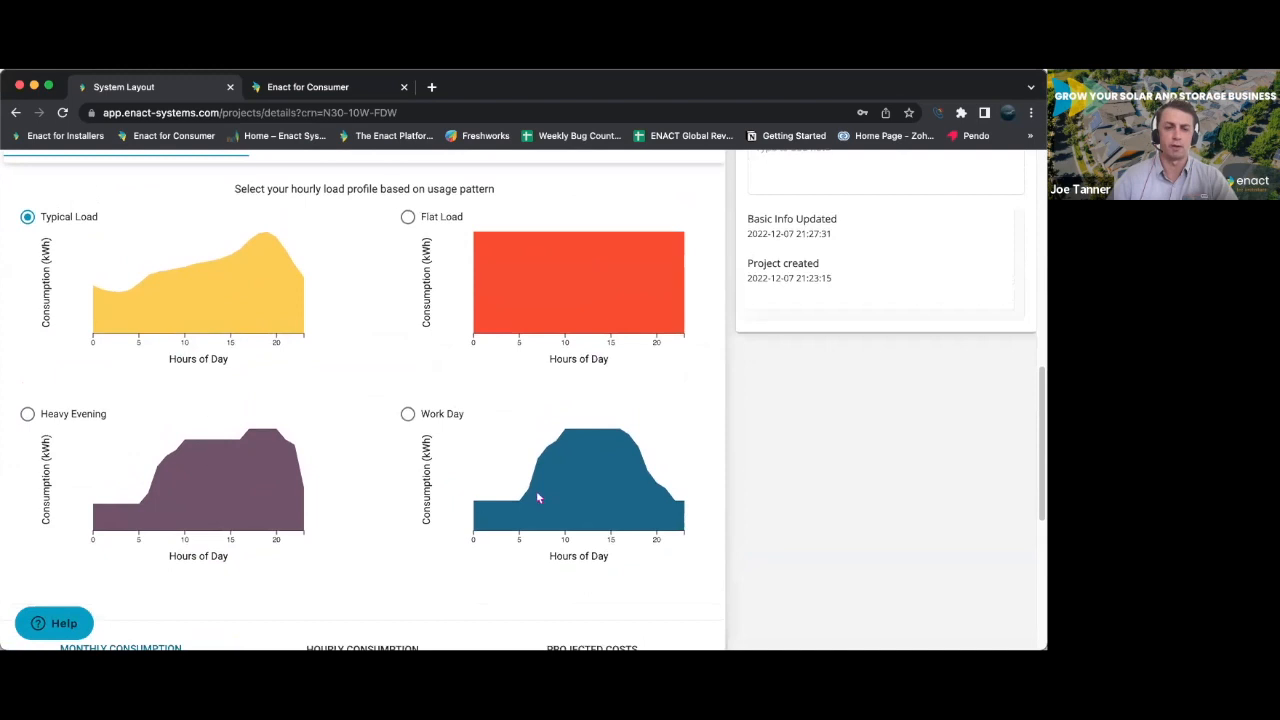
scroll(540, 420, "up", 3)
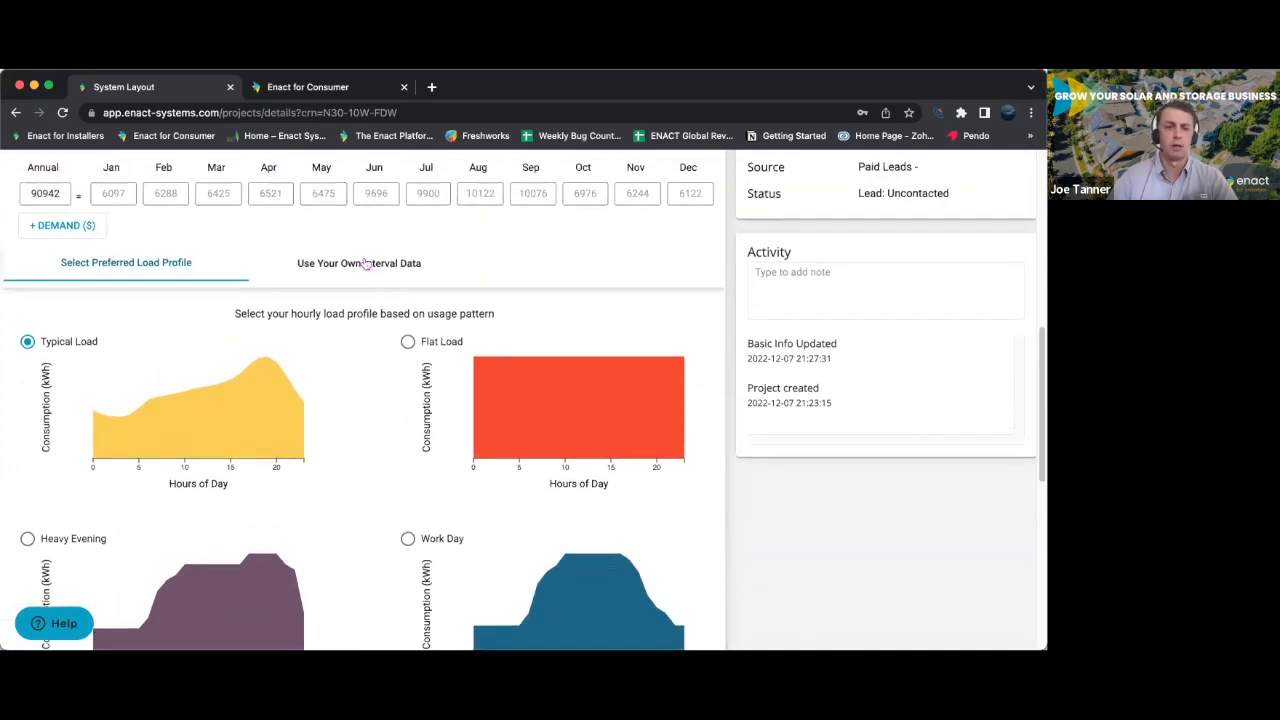
left_click(366, 263)
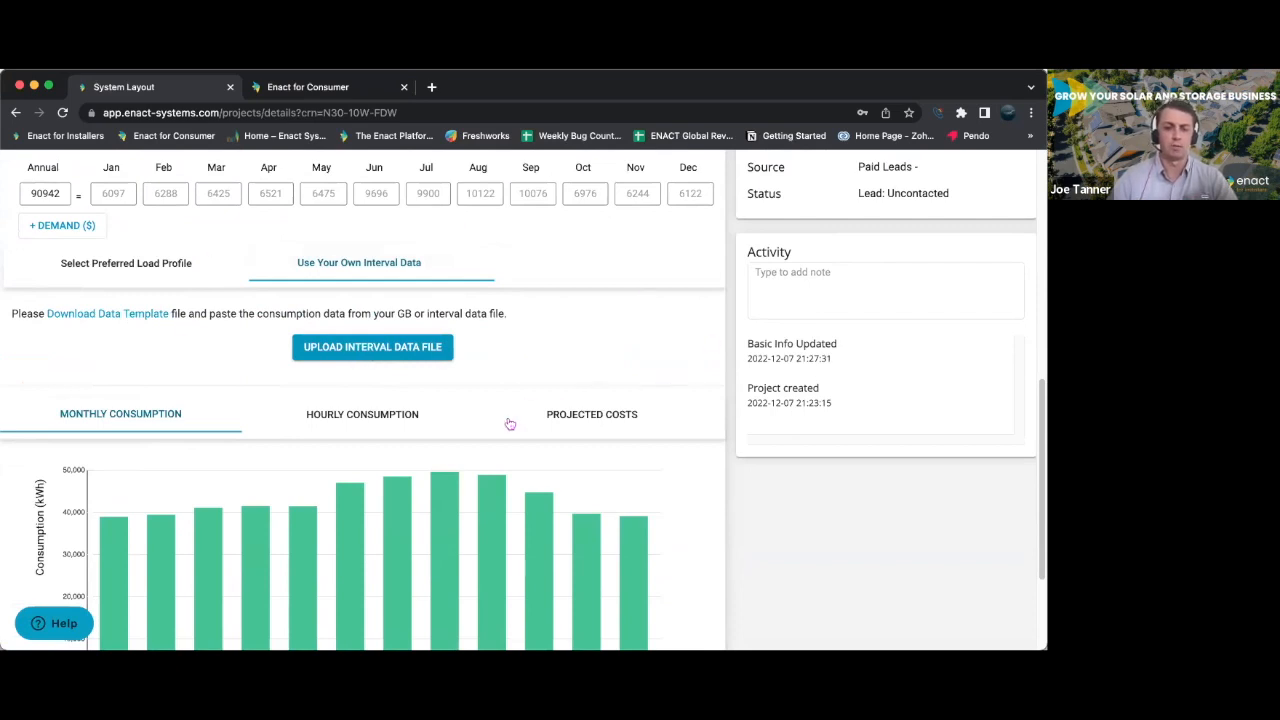
- Return to the project's quotes and add a new quote to open its system layout
scroll(478, 468, "up", 5)
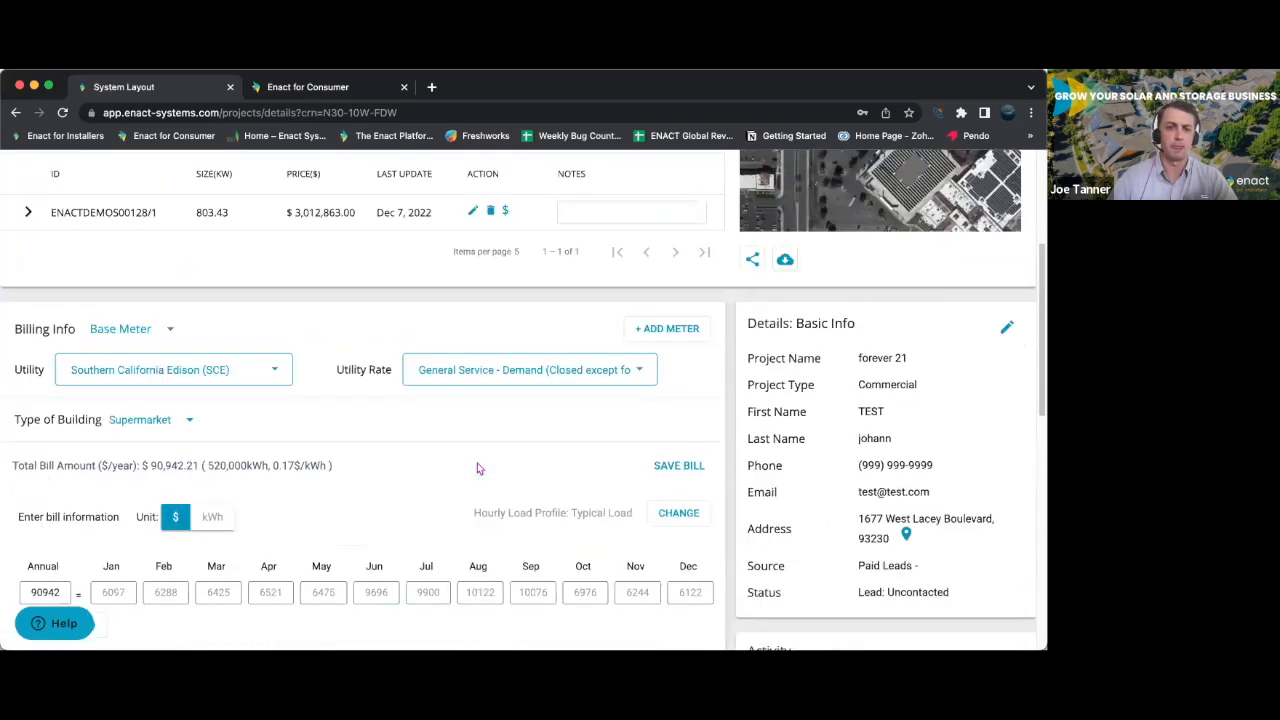
scroll(478, 468, "up", 2)
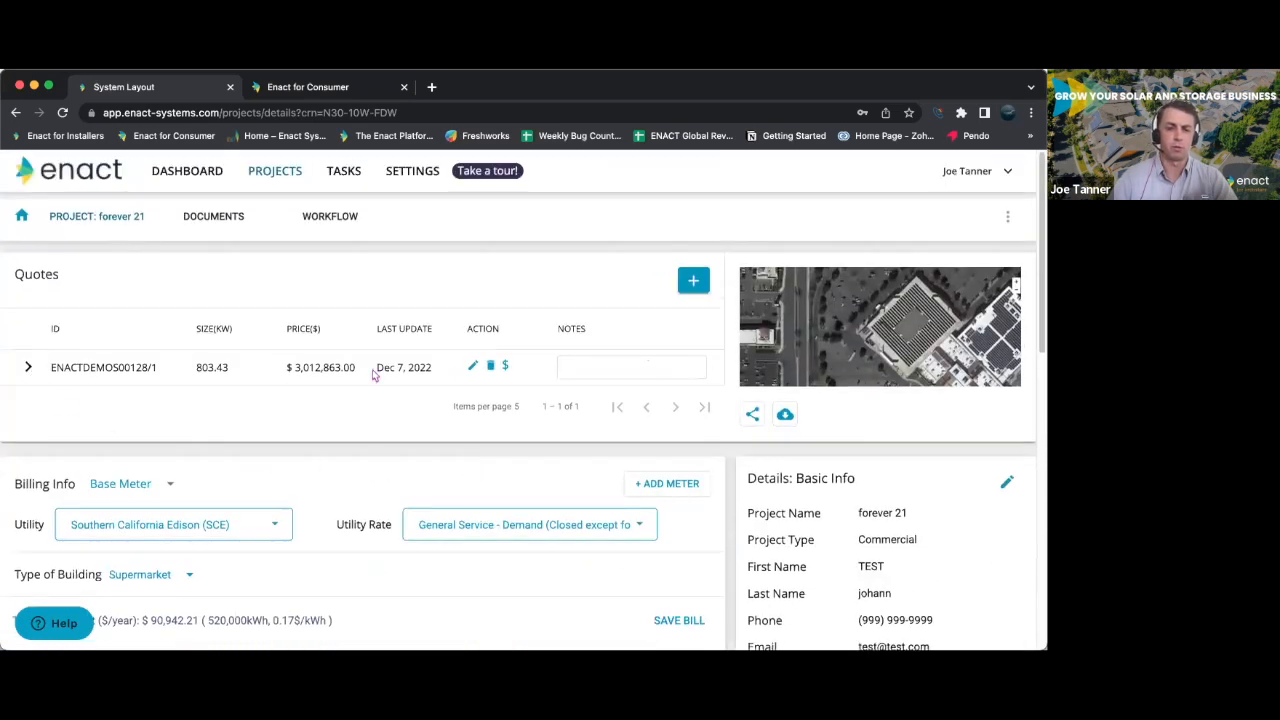
left_click(693, 286)
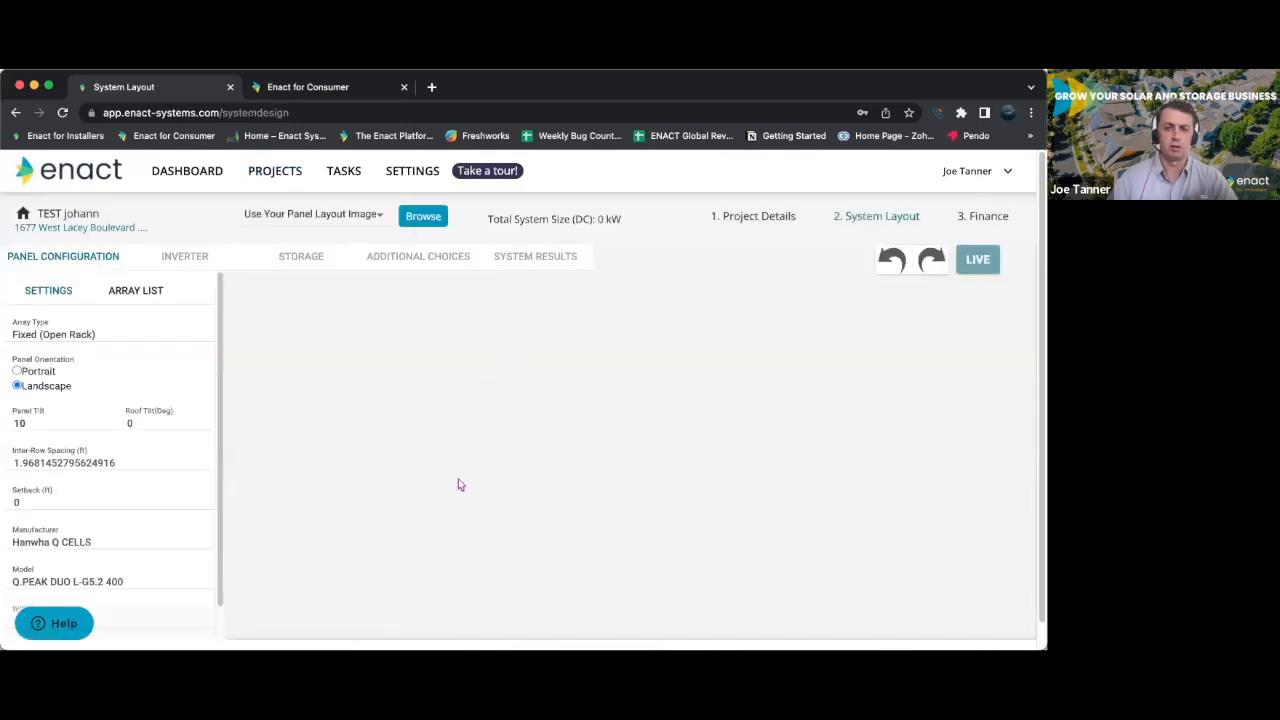
- Load the Nearmap imagery for the layout, switch it to Google Maps, and frame the whole commercial building
left_click(377, 215)
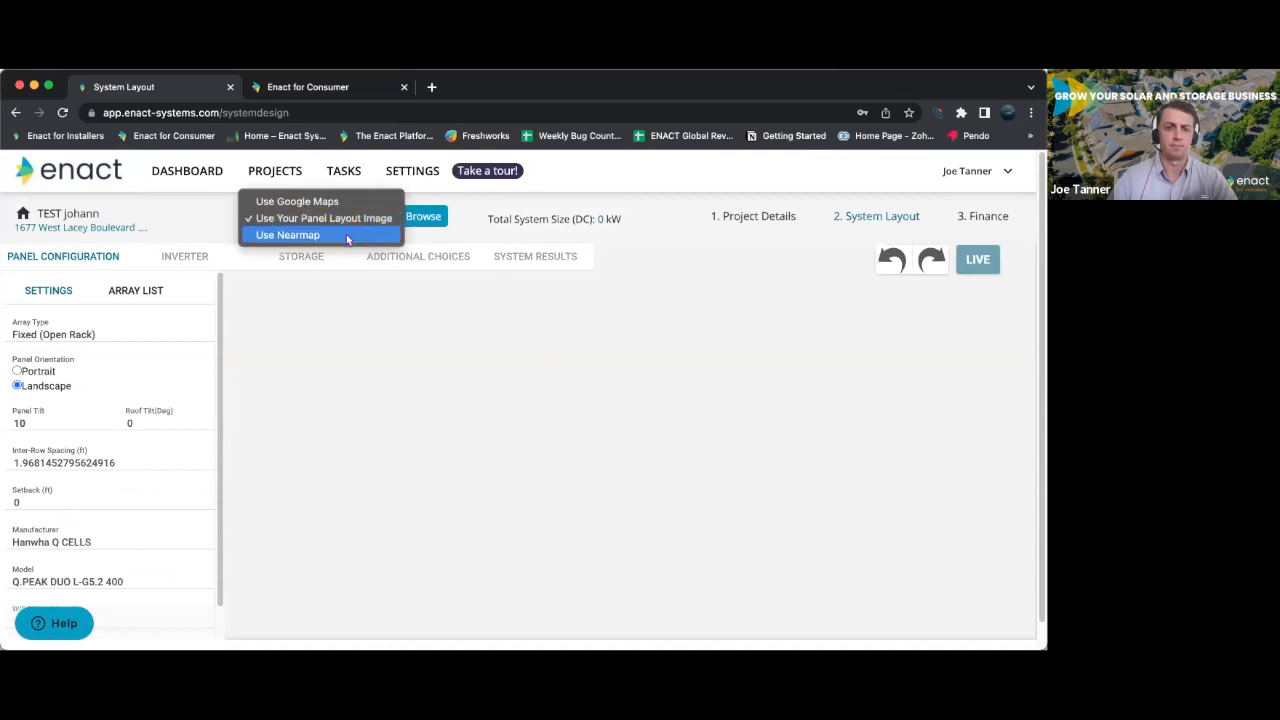
left_click(365, 235)
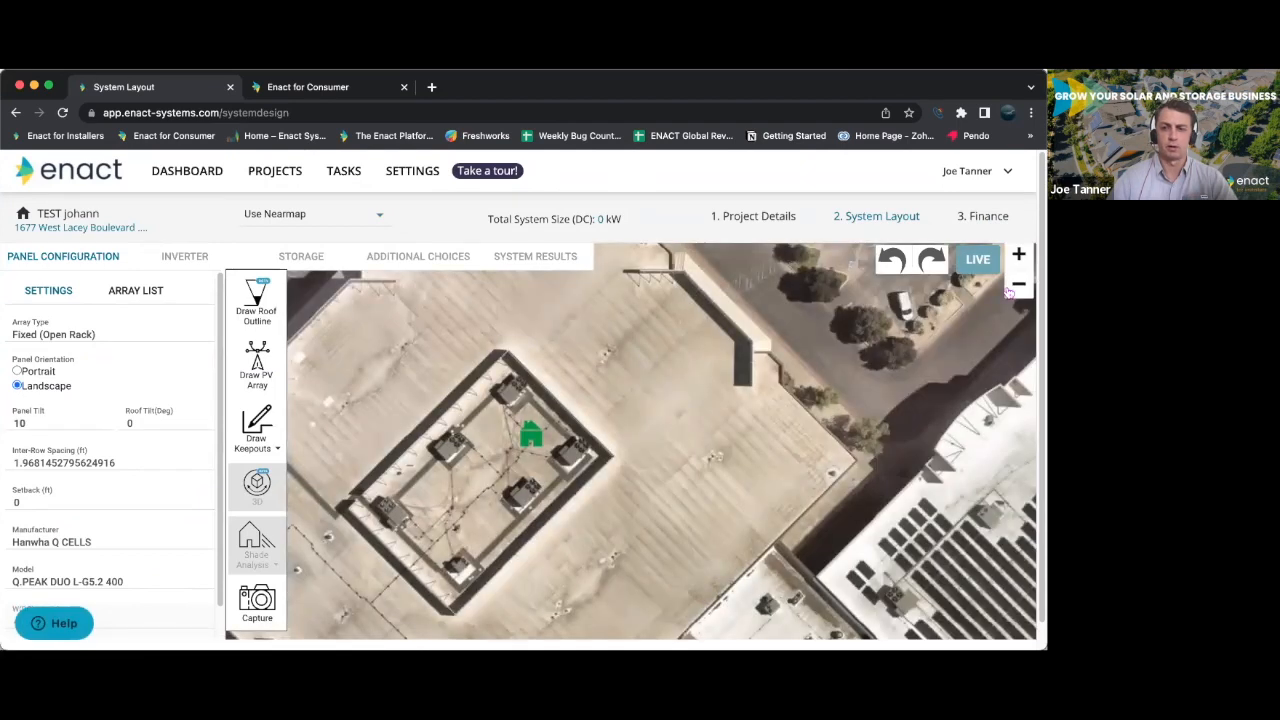
left_click(320, 222)
left_click(300, 184)
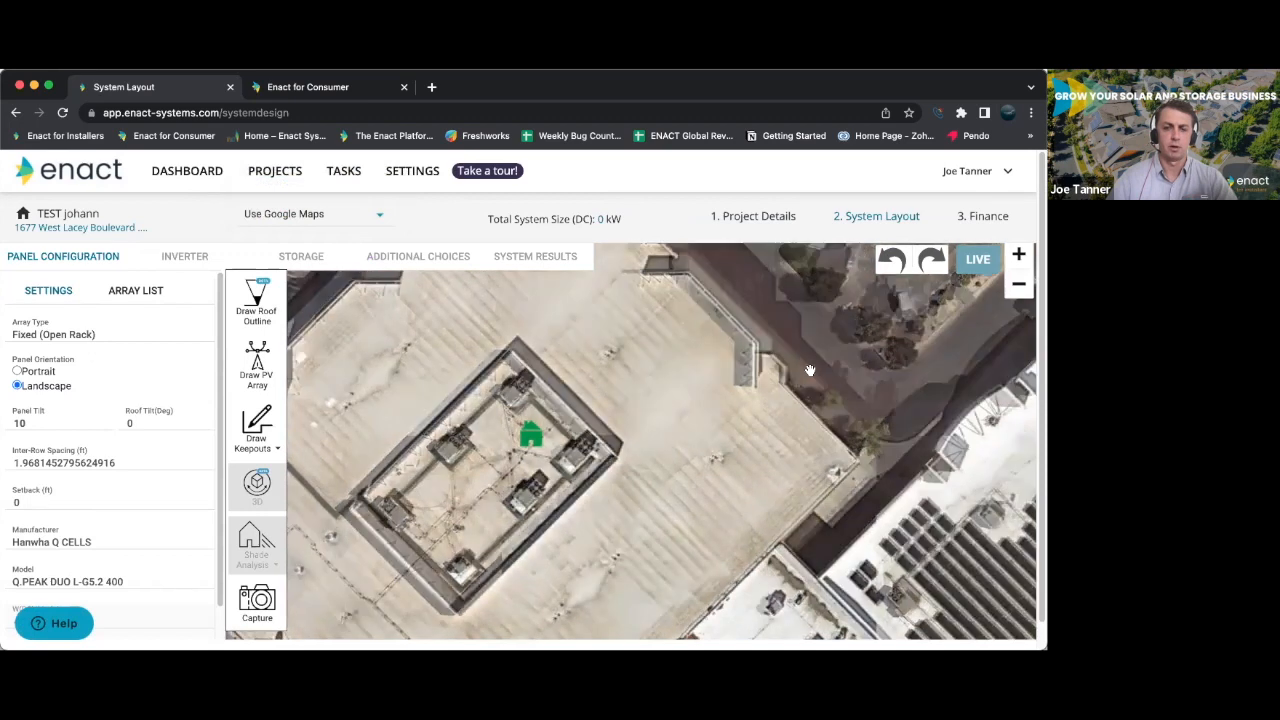
left_click(1018, 286)
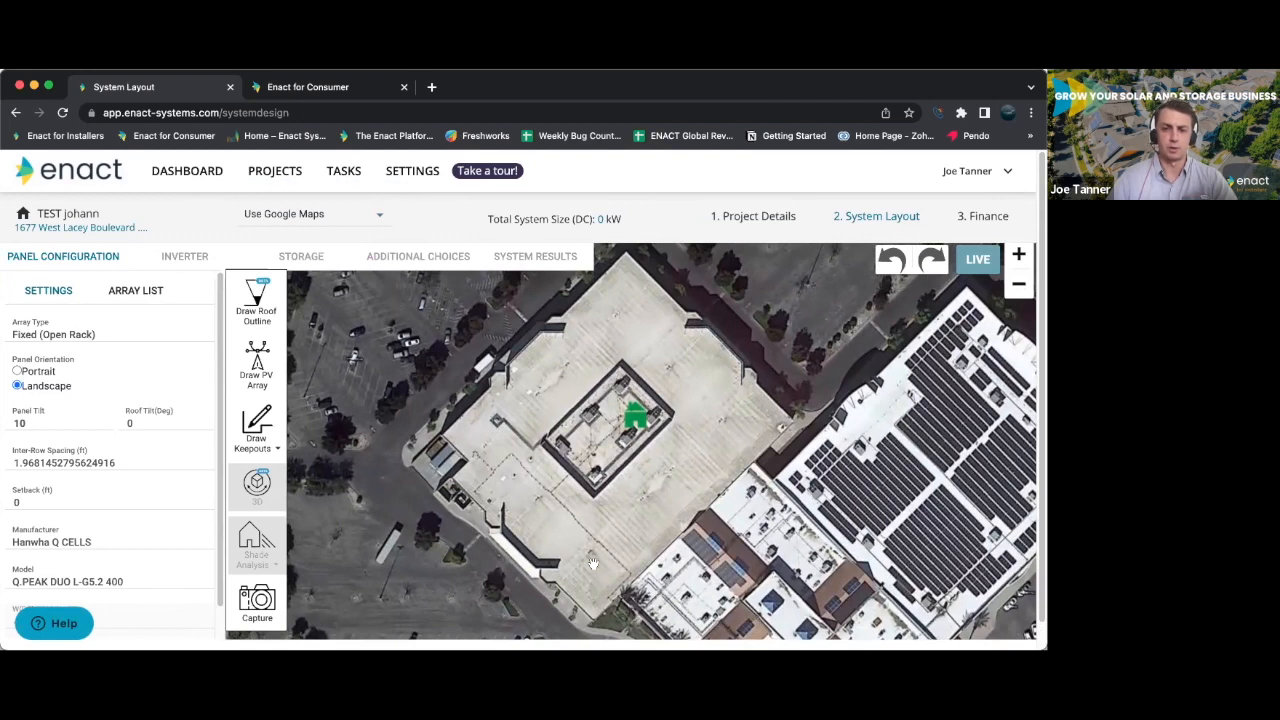
left_click_drag(804, 500, 754, 472)
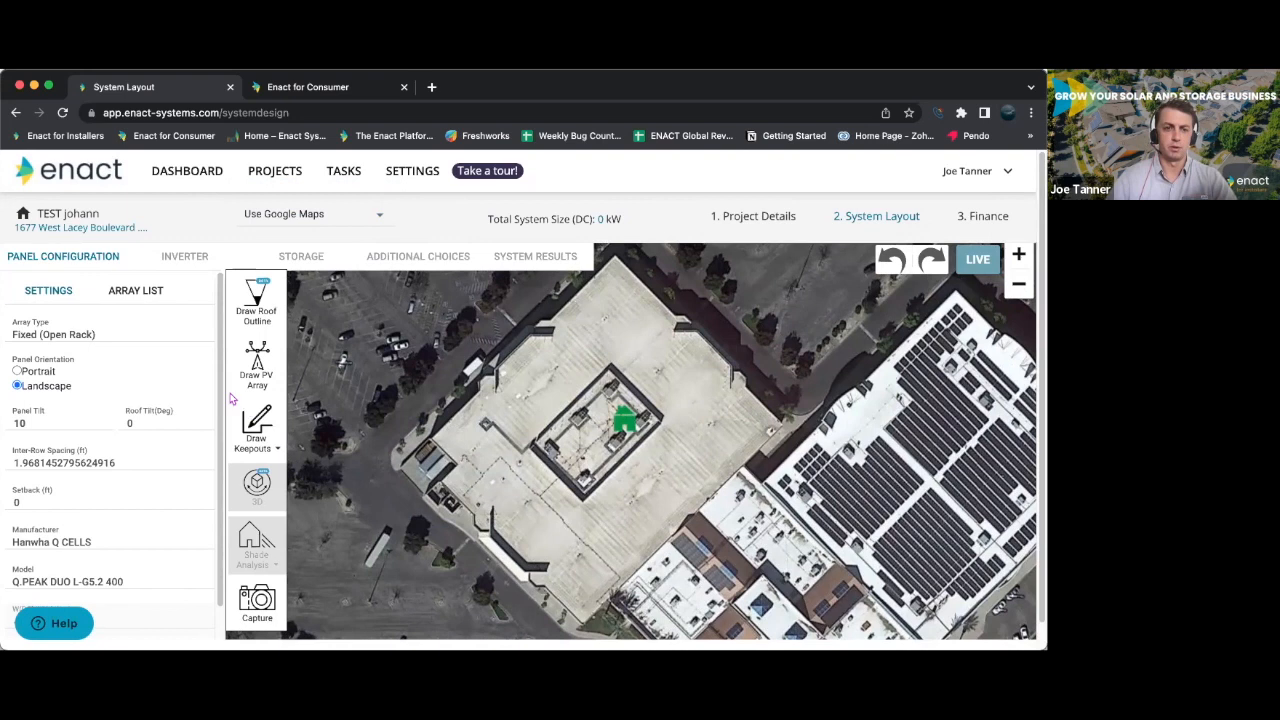
- Check the array type options, keeping Fixed (Open Rack), and review the remaining panel settings
left_click(86, 334)
left_click(119, 346)
scroll(110, 420, "down", 3)
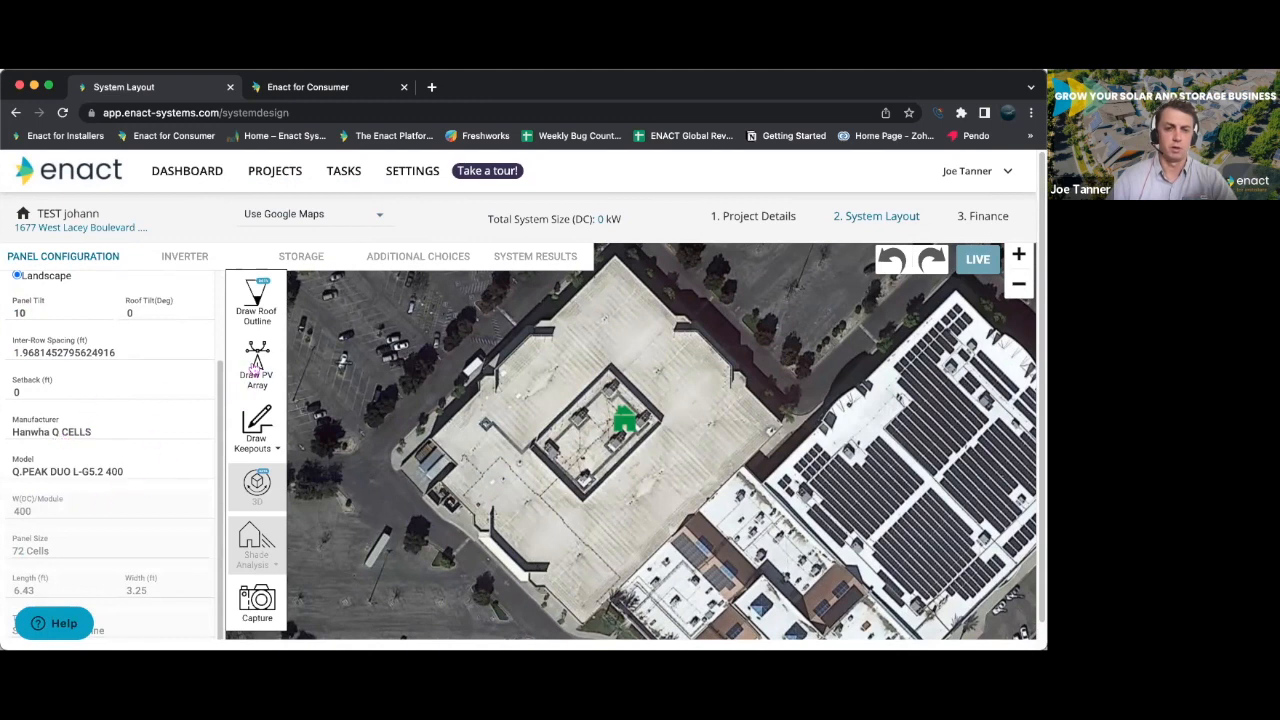
- Try to add a rectangular keepout with a length and width of 3 ft, and look for it around the building
left_click(258, 425)
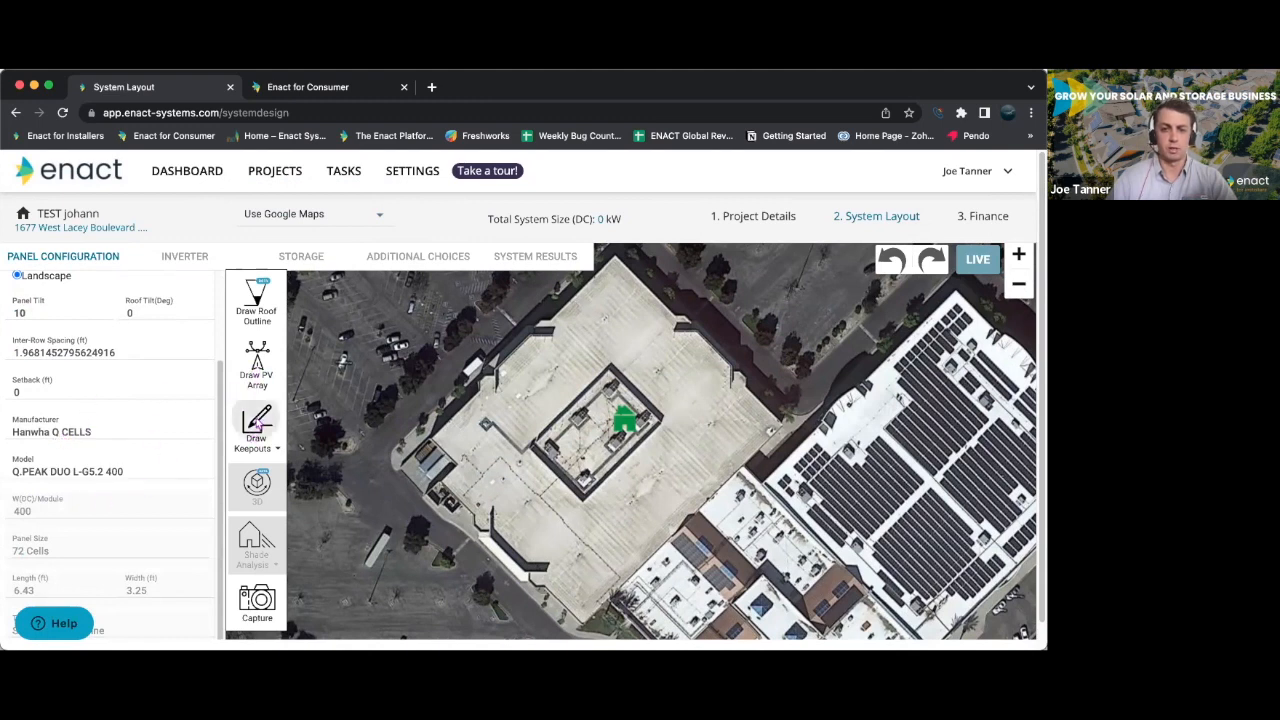
left_click(276, 515)
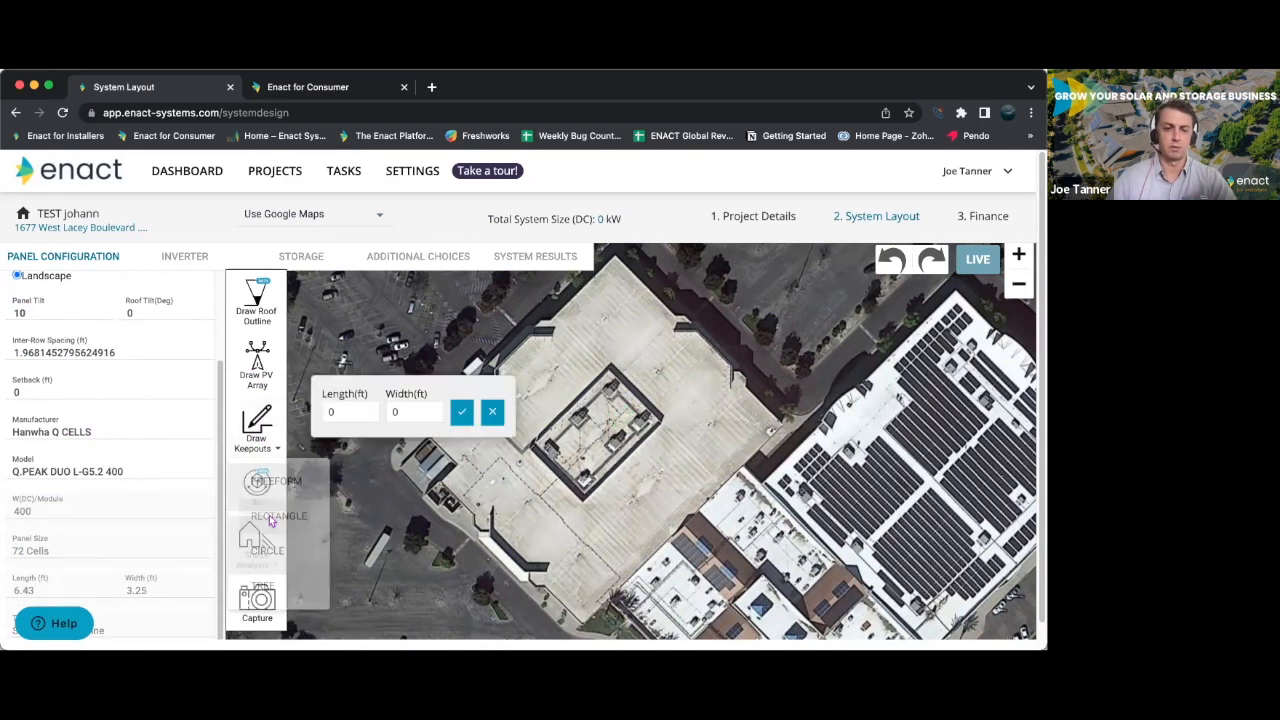
left_click(352, 411)
key("BackSpace")
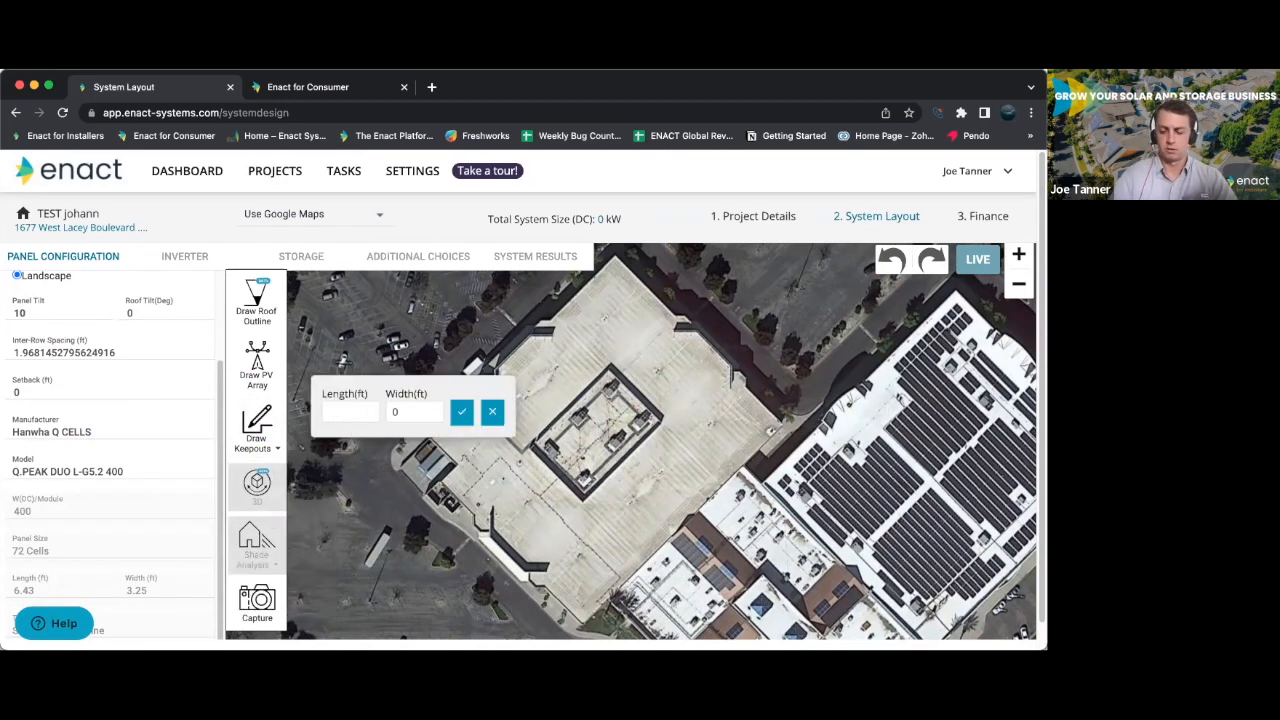
type("3")
key("Tab")
type("3")
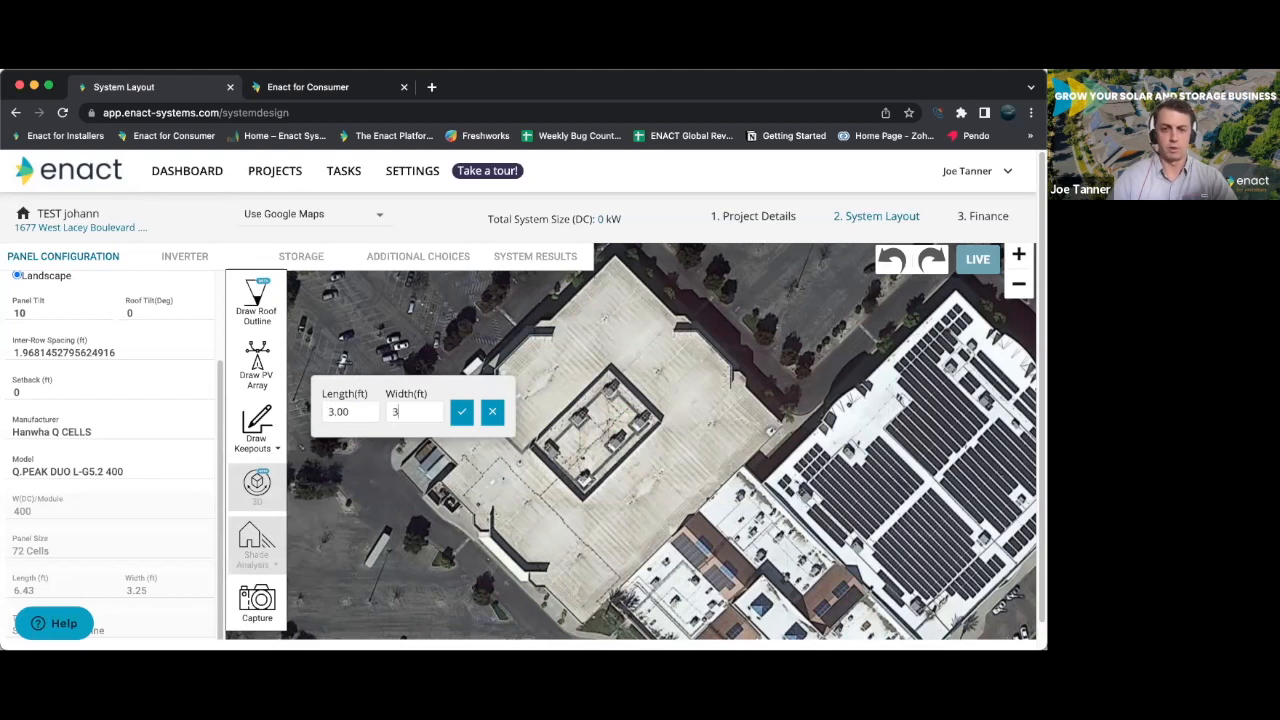
left_click(460, 413)
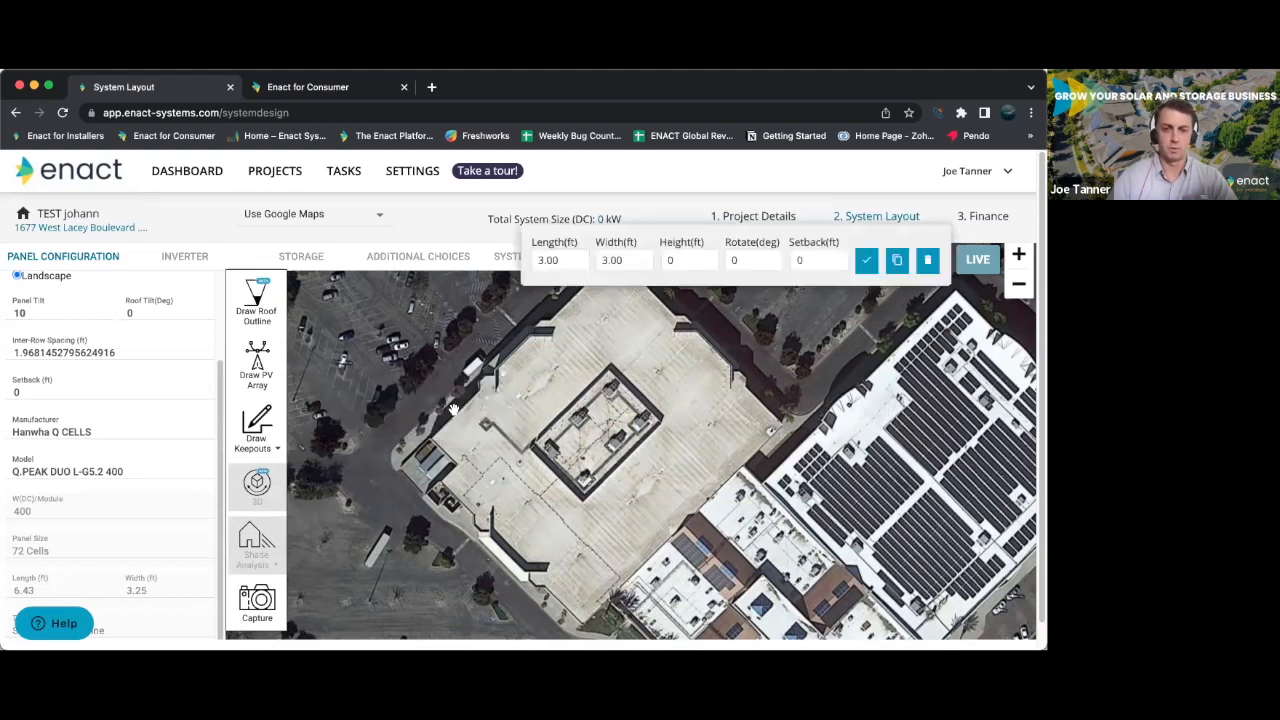
scroll(667, 484, "down", 3)
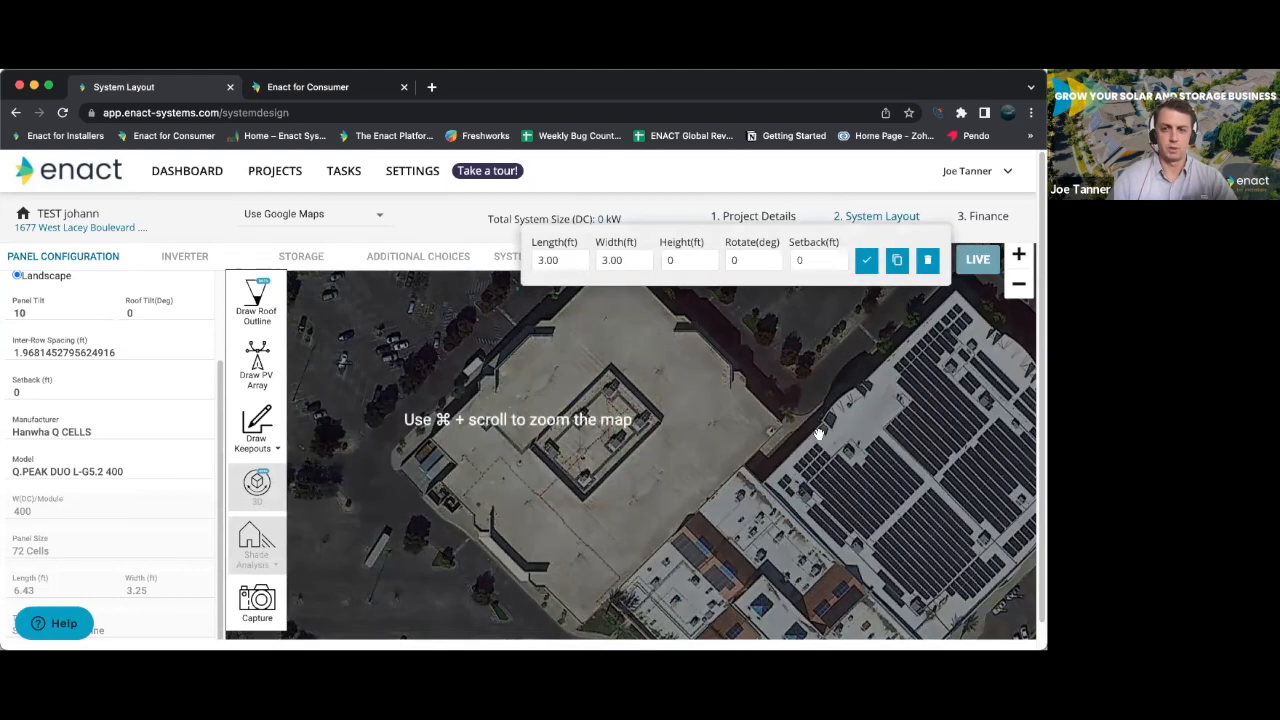
left_click(1019, 284)
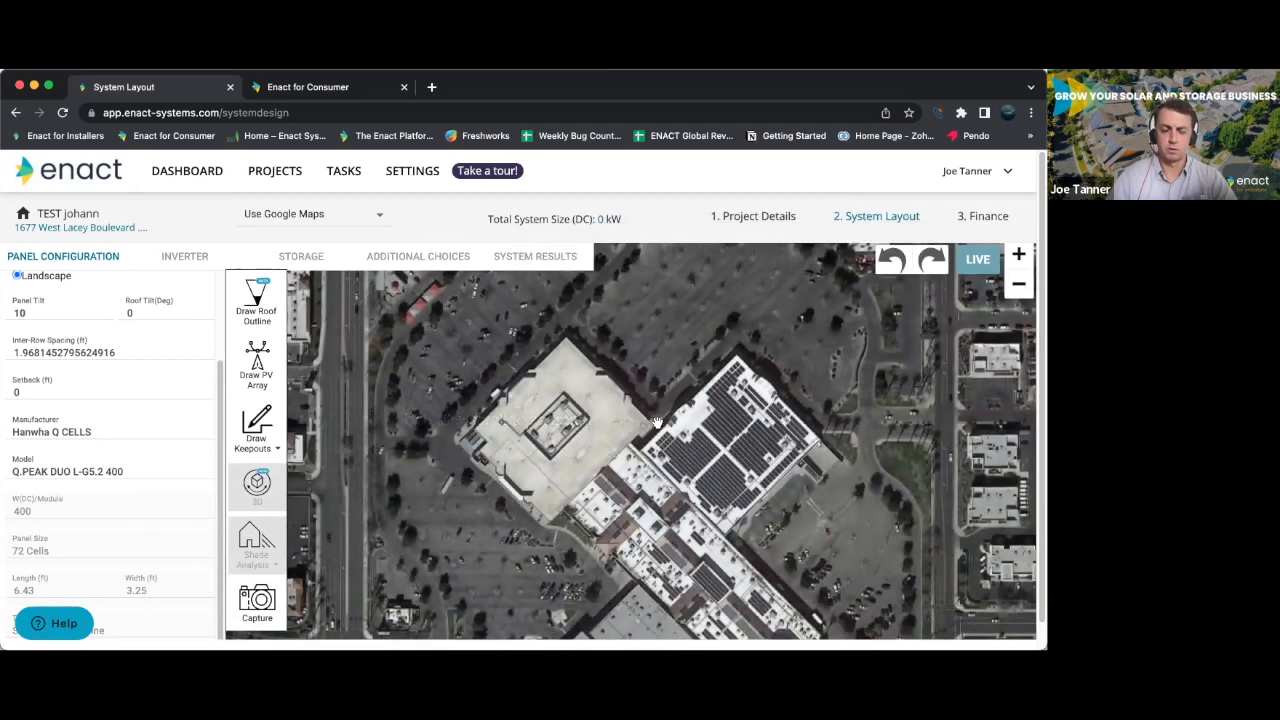
scroll(1019, 260, "down", 1)
left_click(1019, 229)
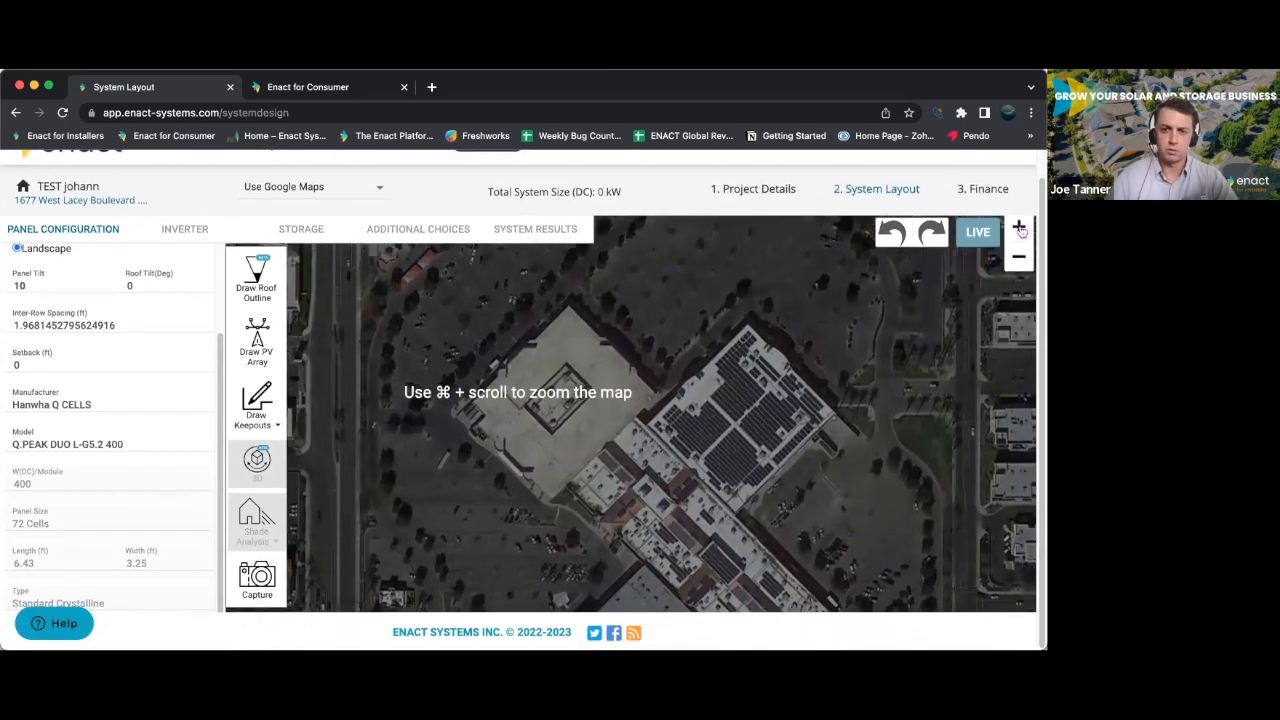
- Place a 3 ft by 3 ft rectangular keepout on a rooftop unit inside the central roof enclosure
left_click(252, 410)
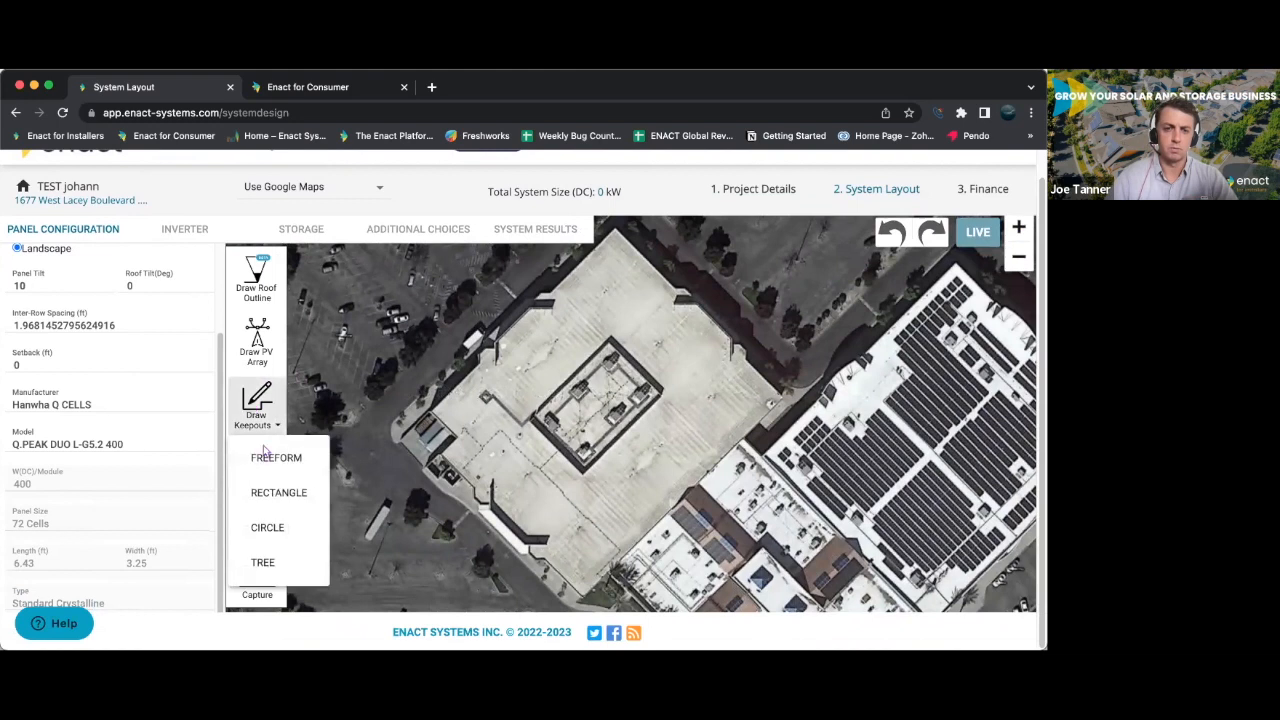
left_click(290, 489)
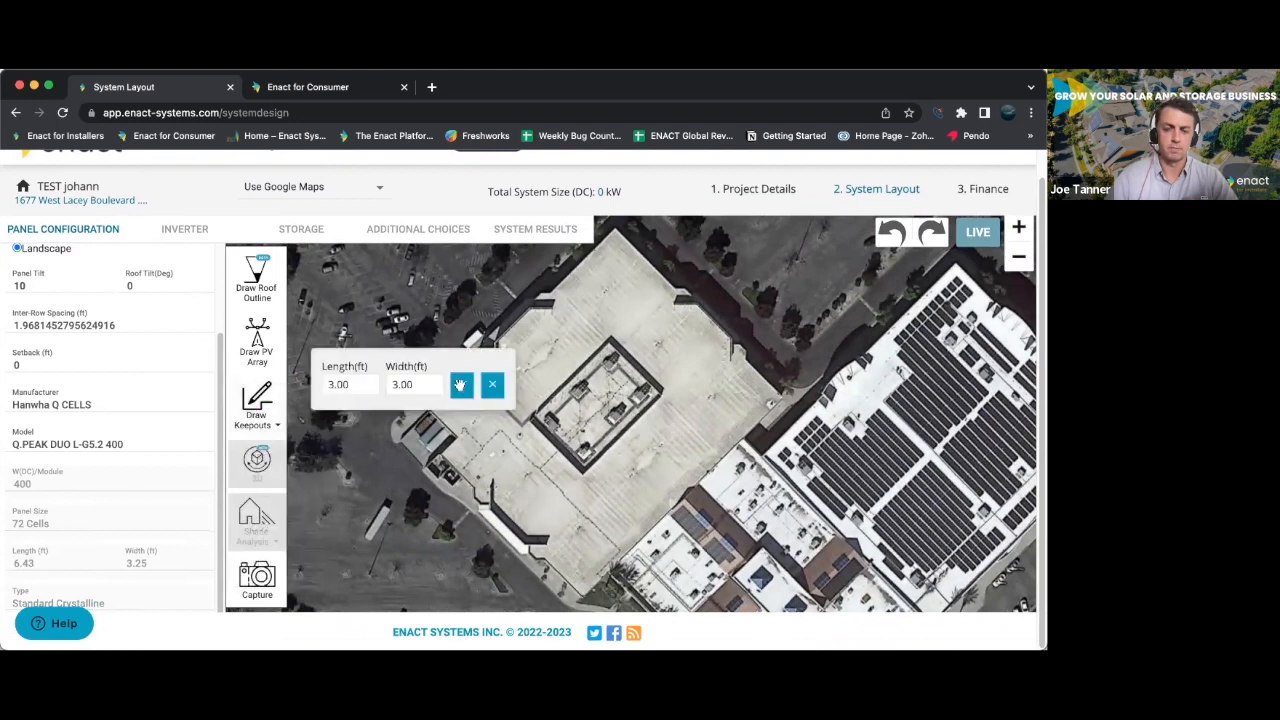
left_click(460, 385)
left_click_drag(540, 364, 532, 415)
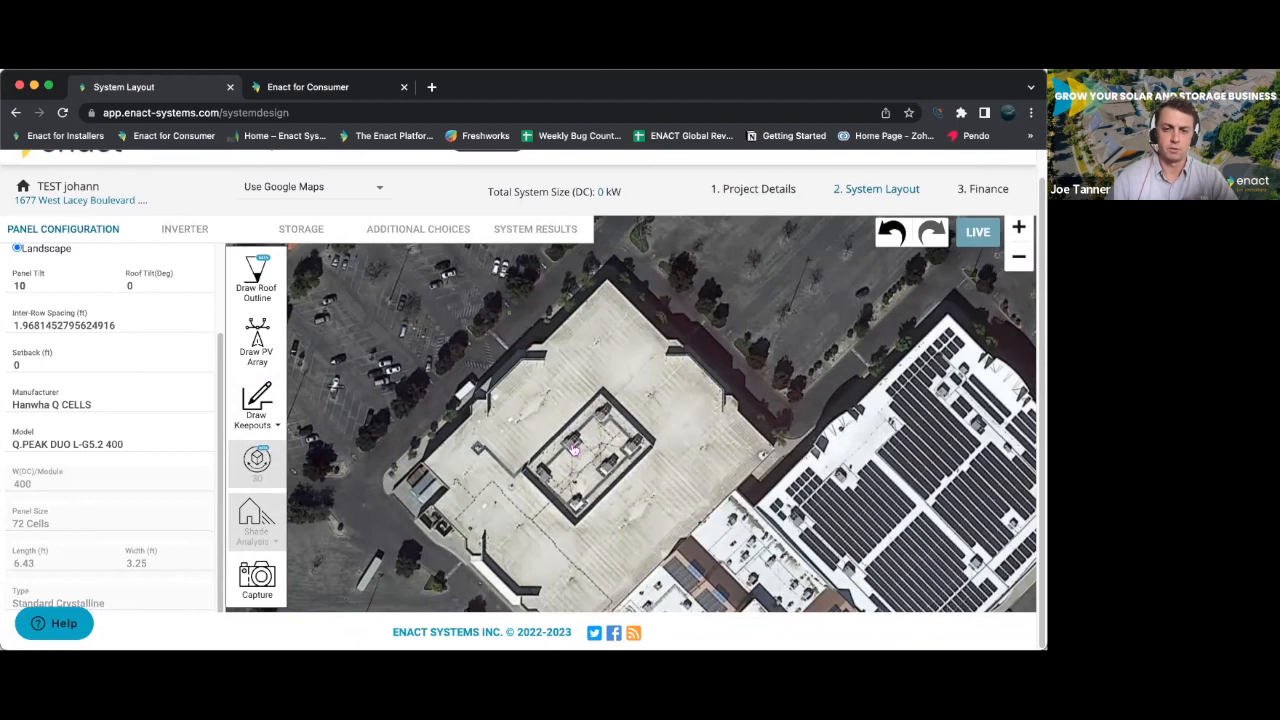
- Set the rectangular keepout's length and width to 5 ft and duplicate it onto the neighbouring rooftop unit
left_click(572, 447)
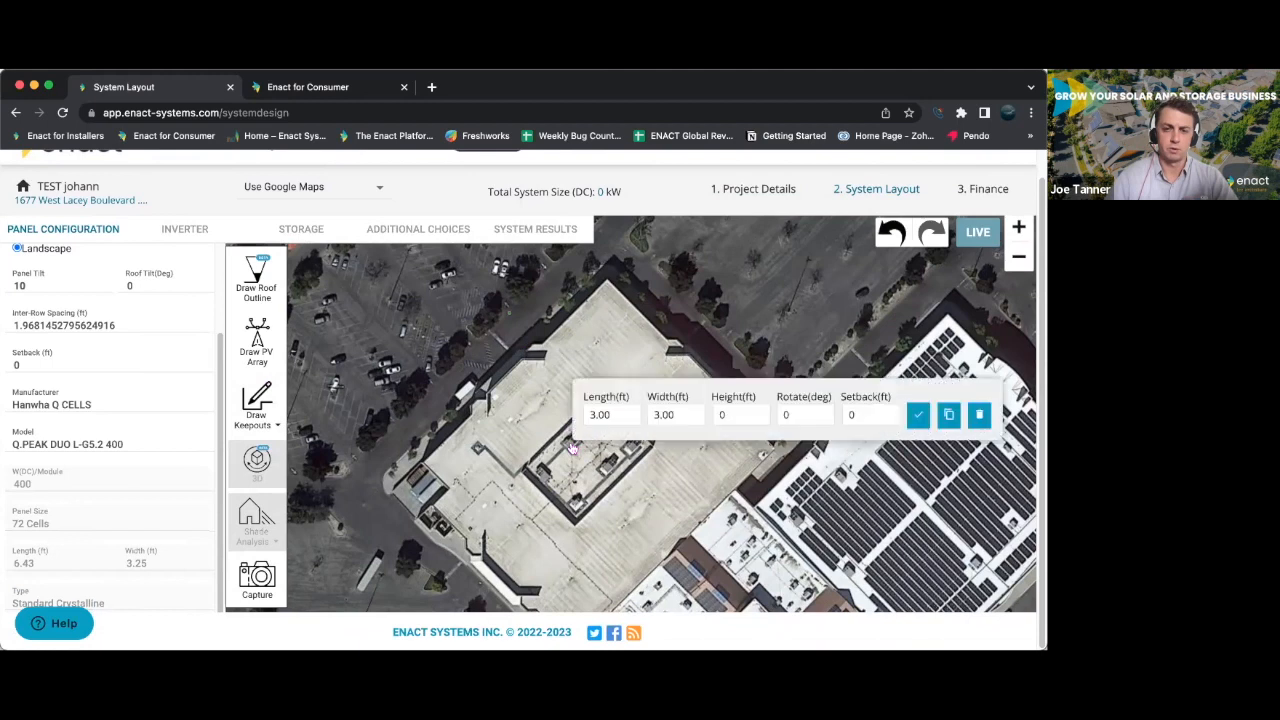
left_click(614, 415)
key("BackSpace")
key("BackSpace")
key("BackSpace")
key("BackSpace")
type("5")
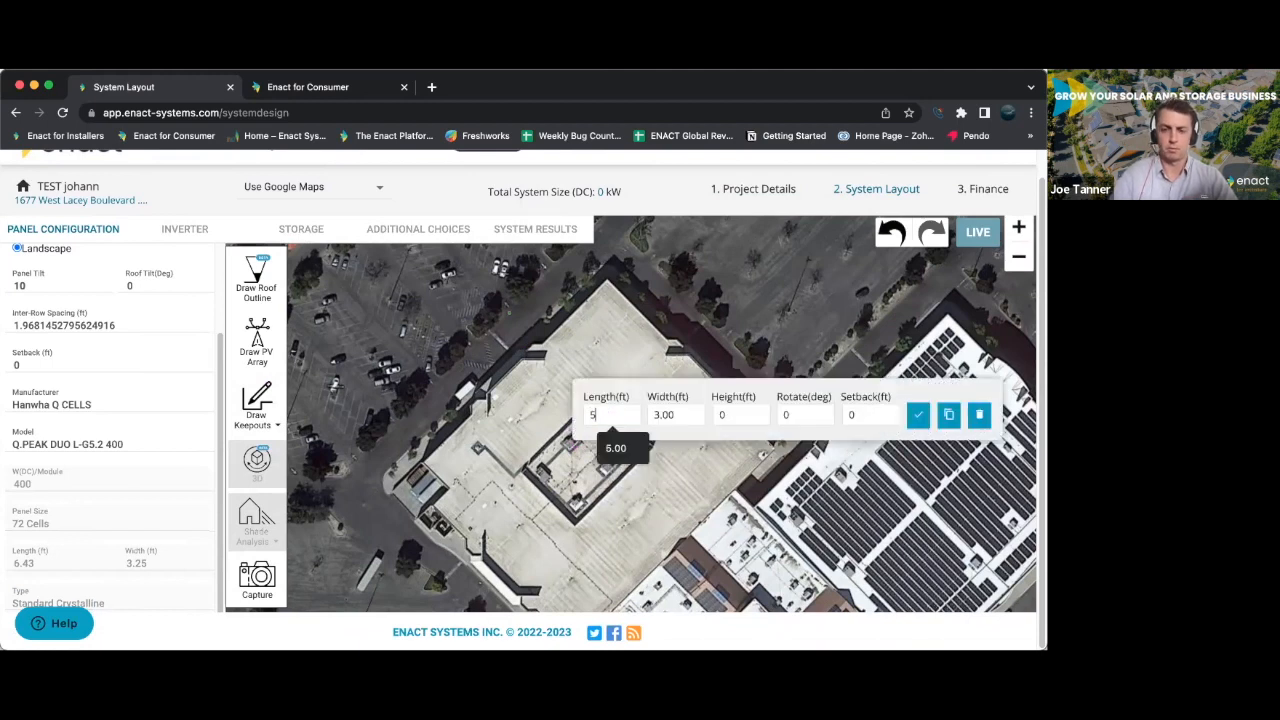
key("Tab")
type("5")
left_click(917, 416)
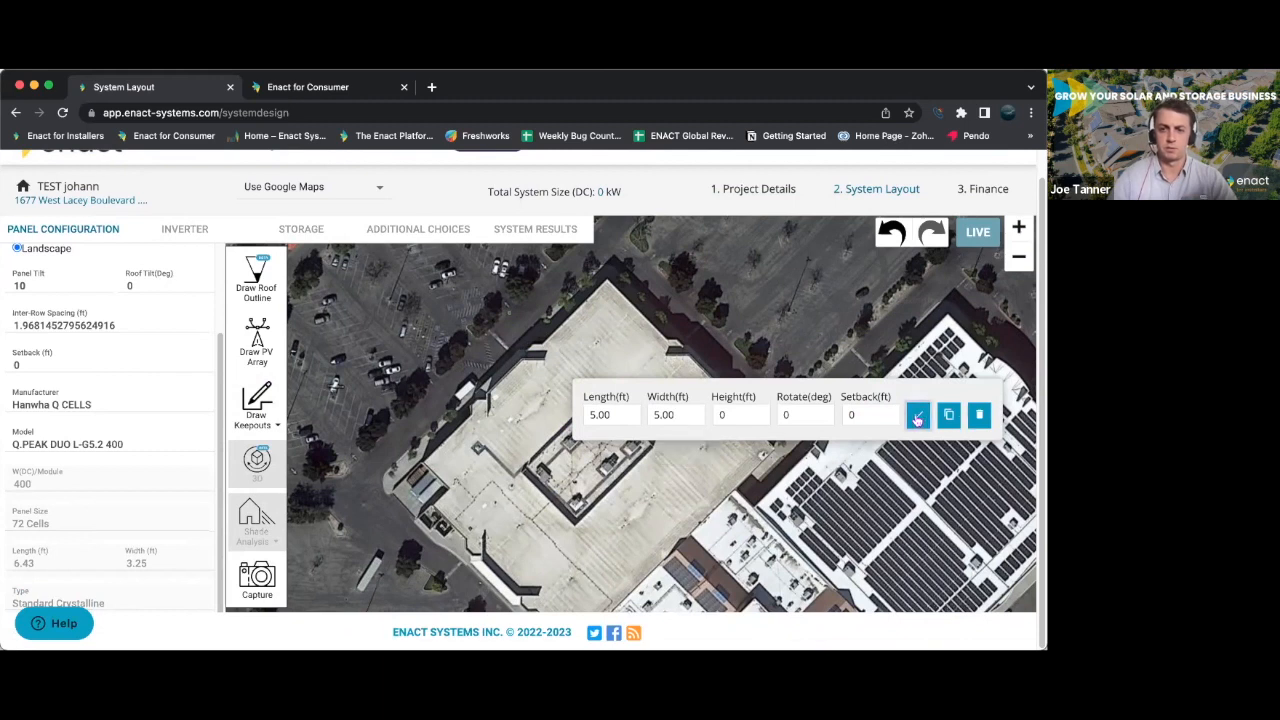
left_click(949, 423)
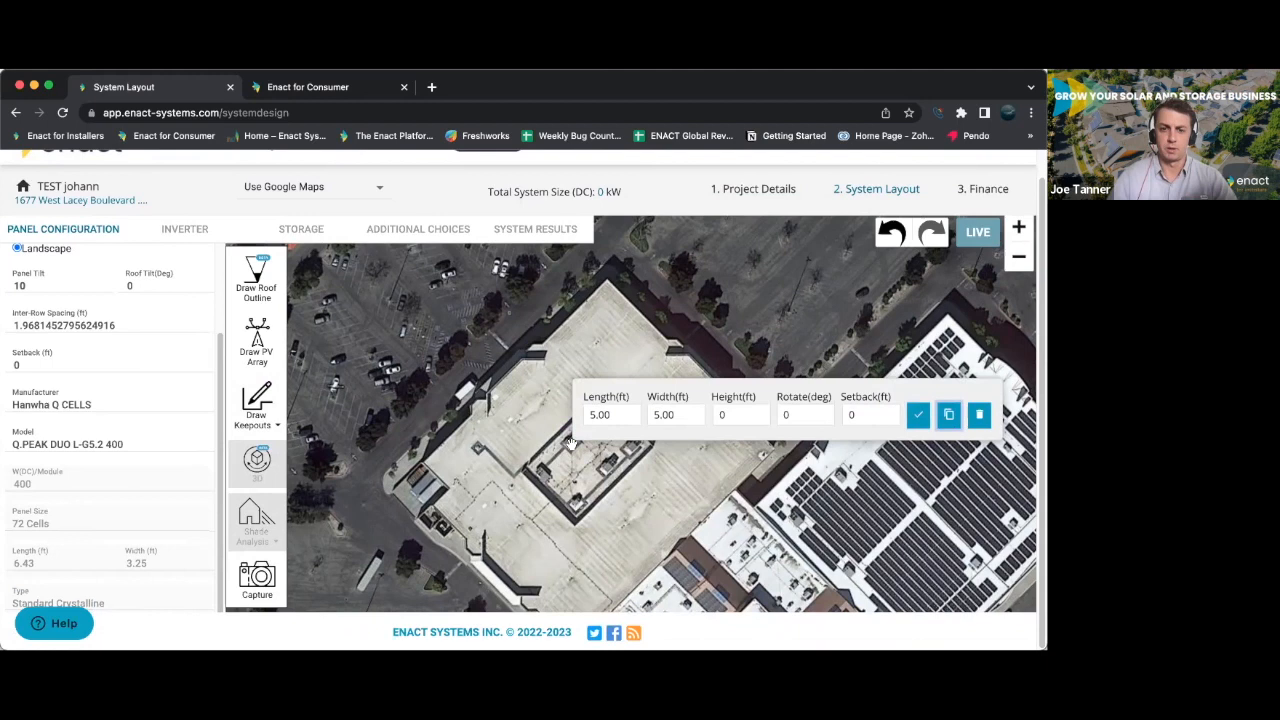
left_click_drag(573, 448, 546, 477)
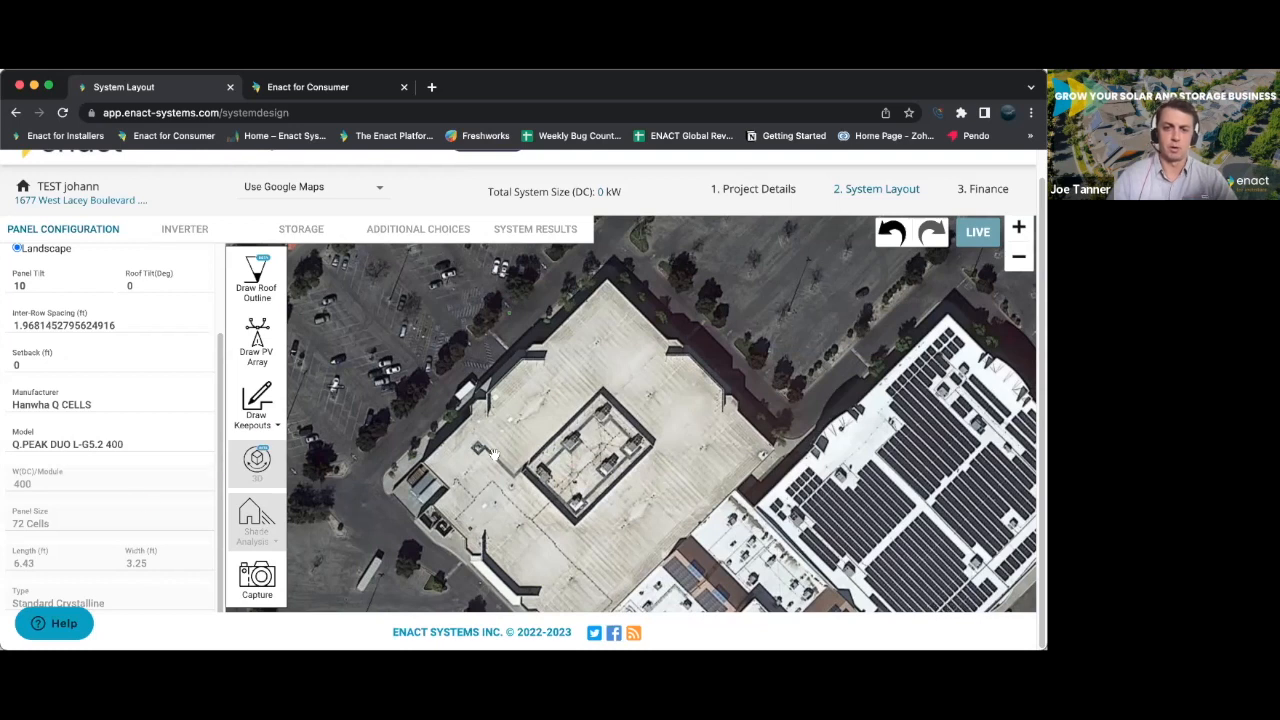
- Delete both rectangular keepouts from the rooftop units
left_click(548, 480)
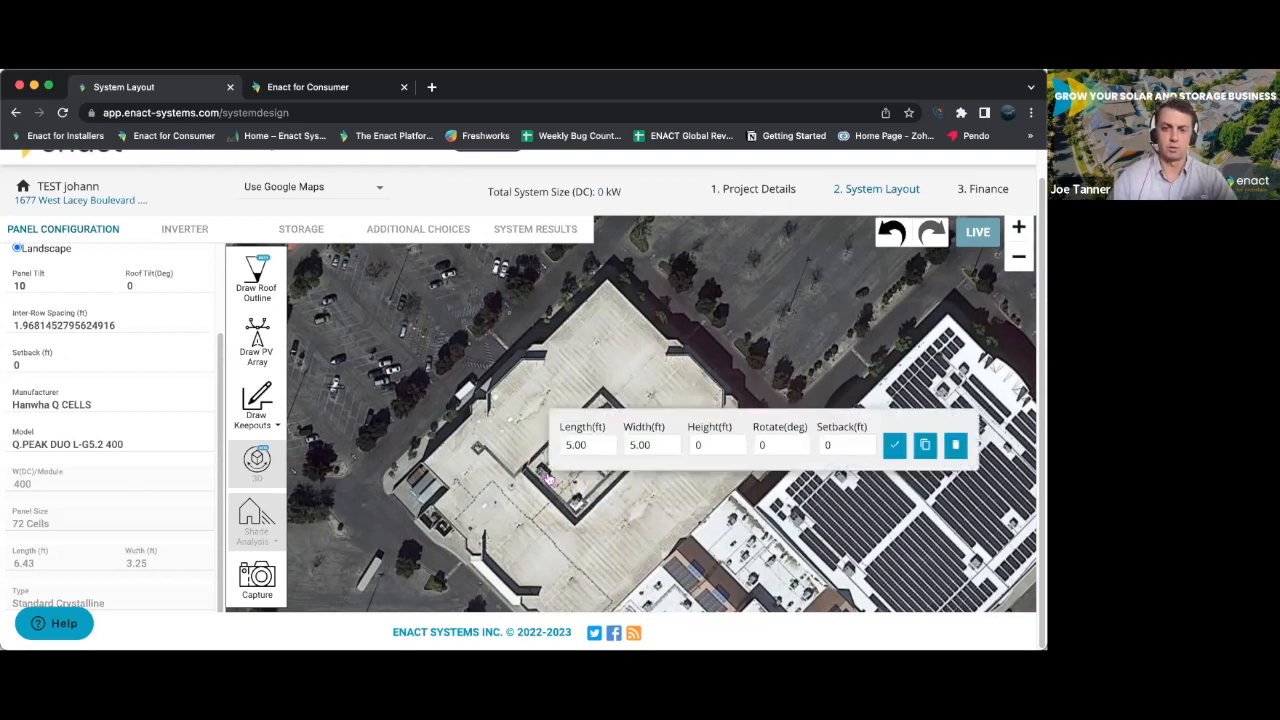
left_click(954, 446)
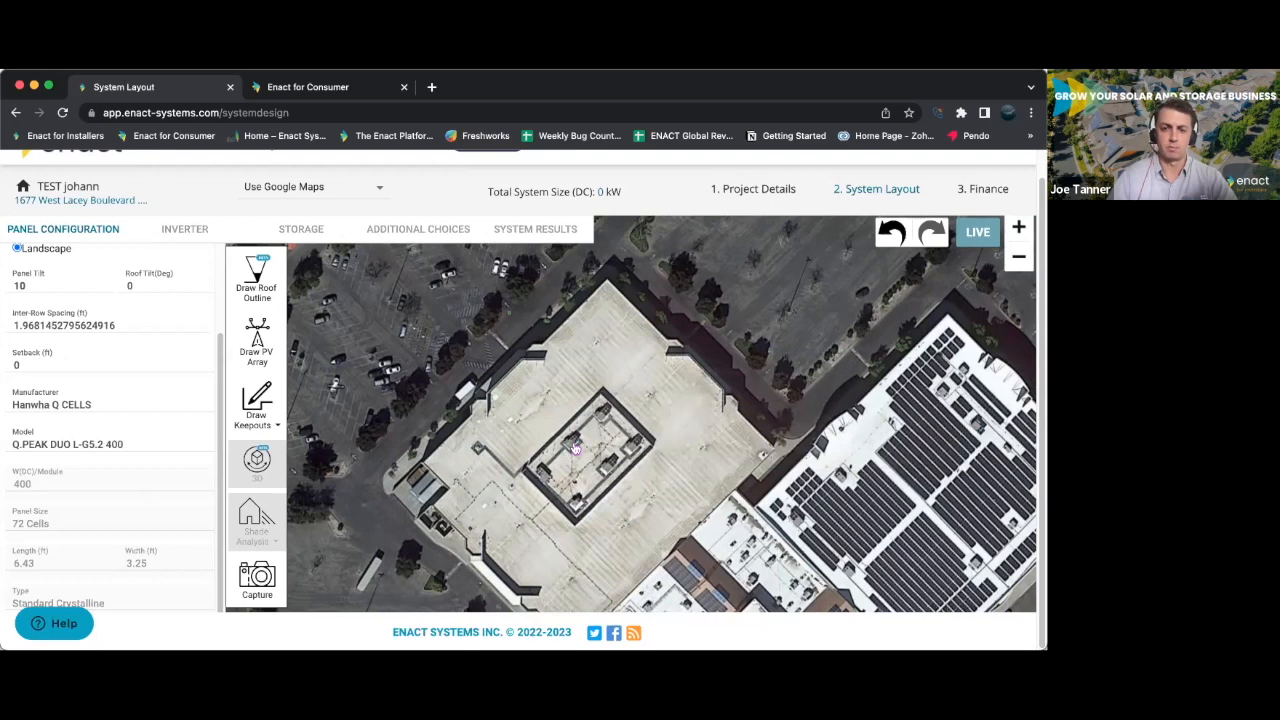
left_click(575, 450)
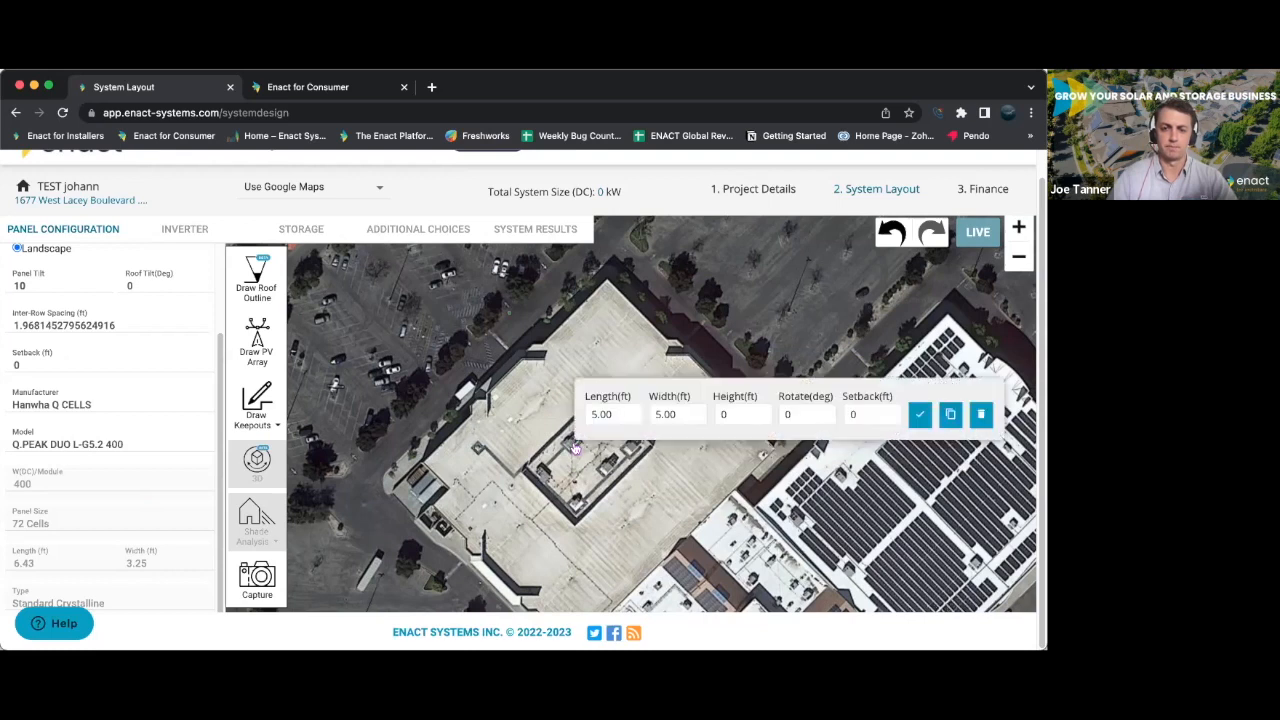
left_click(983, 413)
- Draw a closed freeform keepout about 72 ft wide around the central roof enclosure
left_click(258, 405)
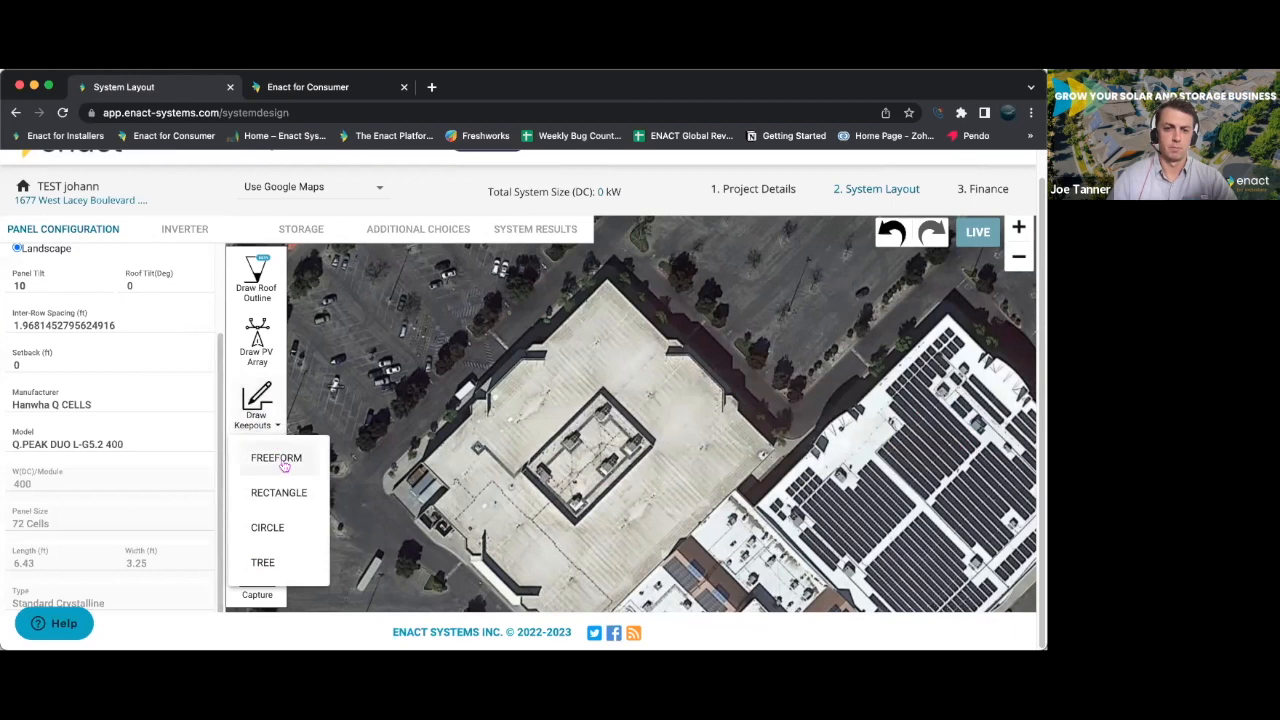
left_click(280, 460)
left_click(526, 468)
left_click(602, 394)
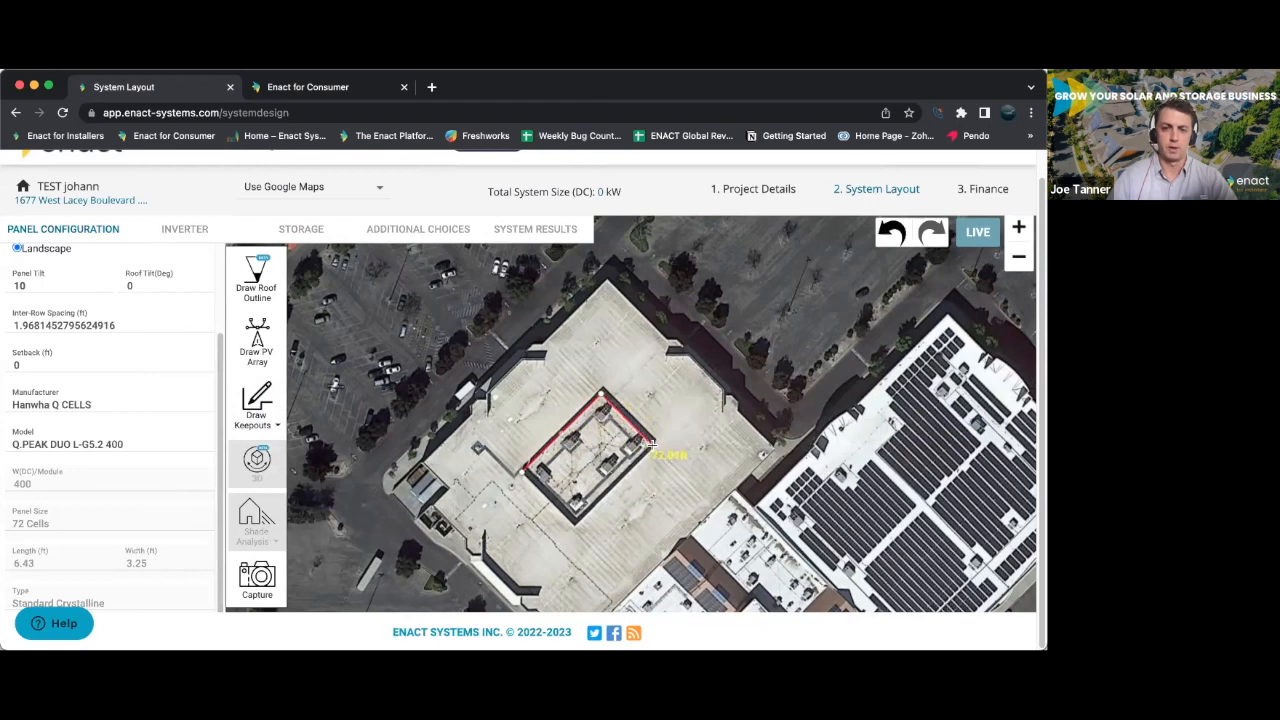
left_click(652, 445)
left_click(574, 518)
left_click(522, 476)
- Draw a four-sided PV array outline along the roof edges, about 258 ft on the southeast side and 223 ft on the southwest side
left_click_drag(409, 488, 388, 390)
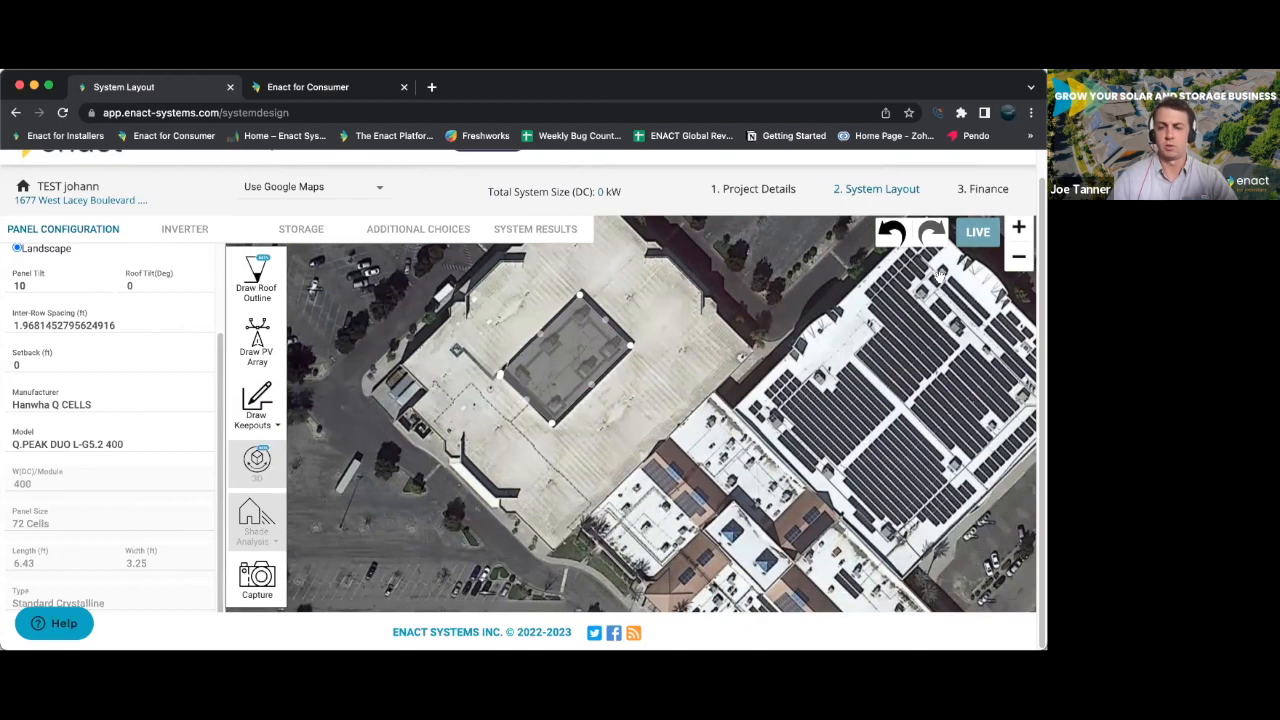
left_click_drag(523, 500, 471, 565)
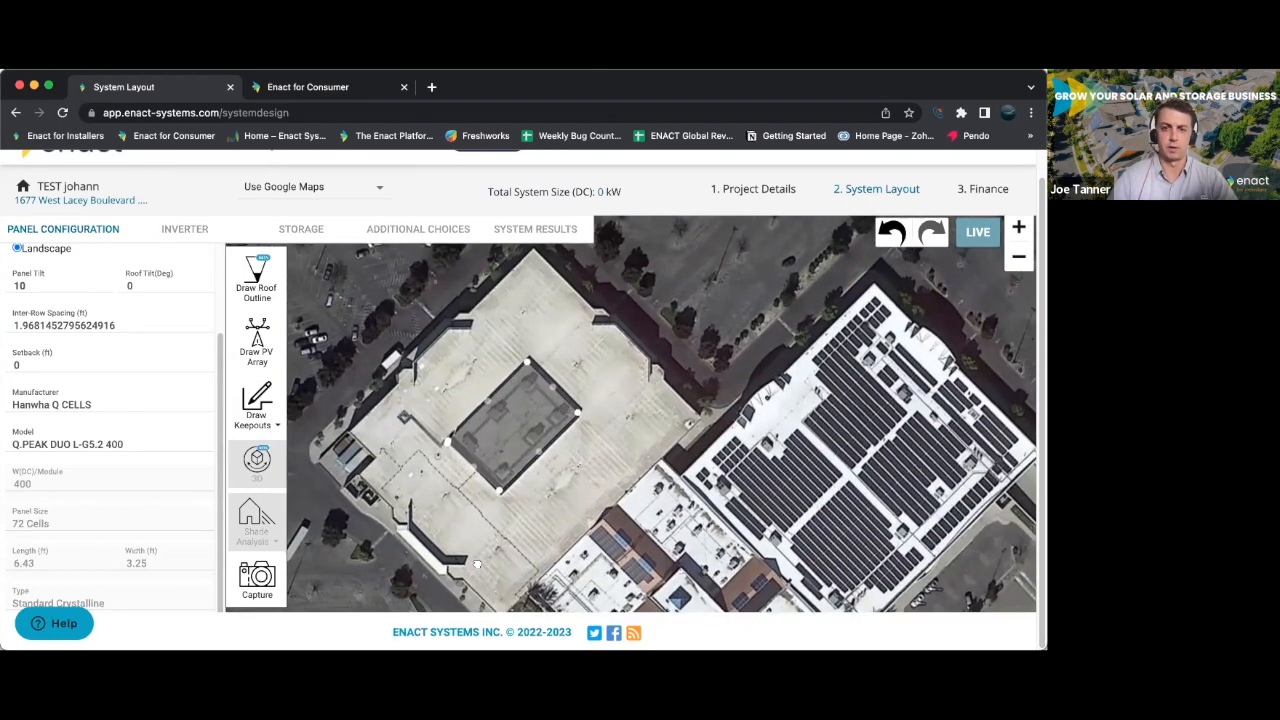
left_click(257, 340)
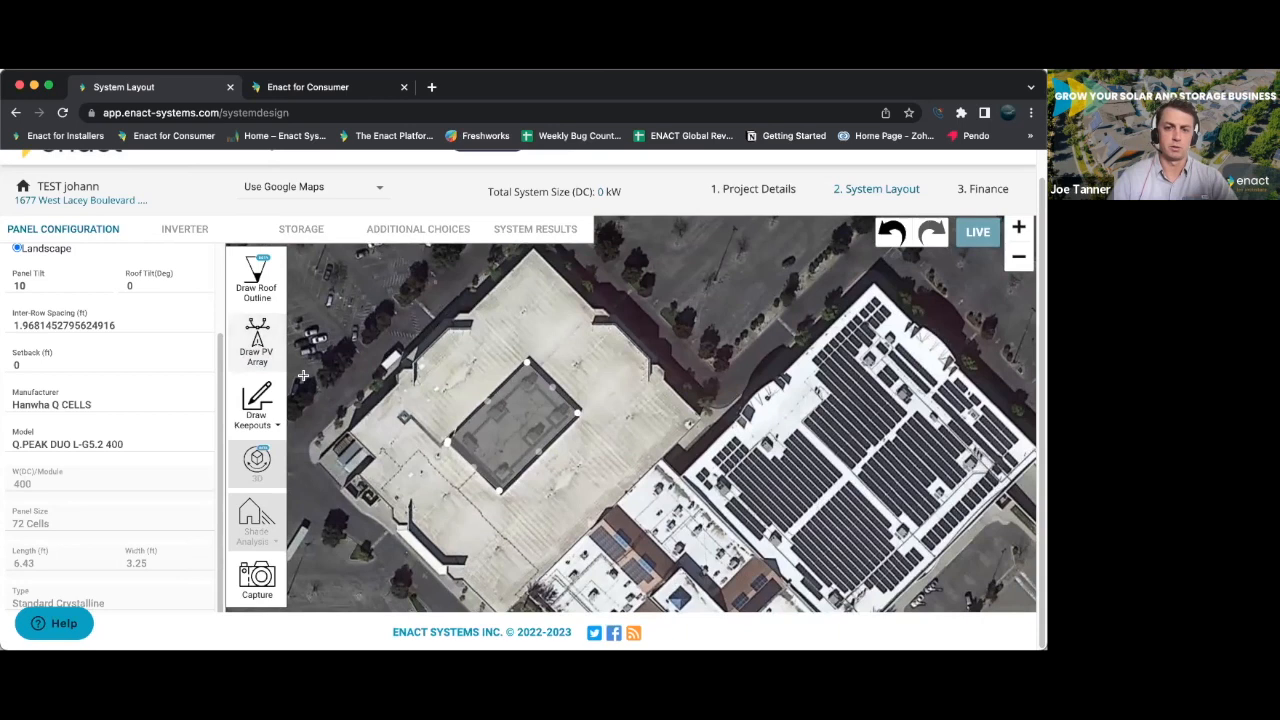
left_click(588, 322)
left_click(675, 418)
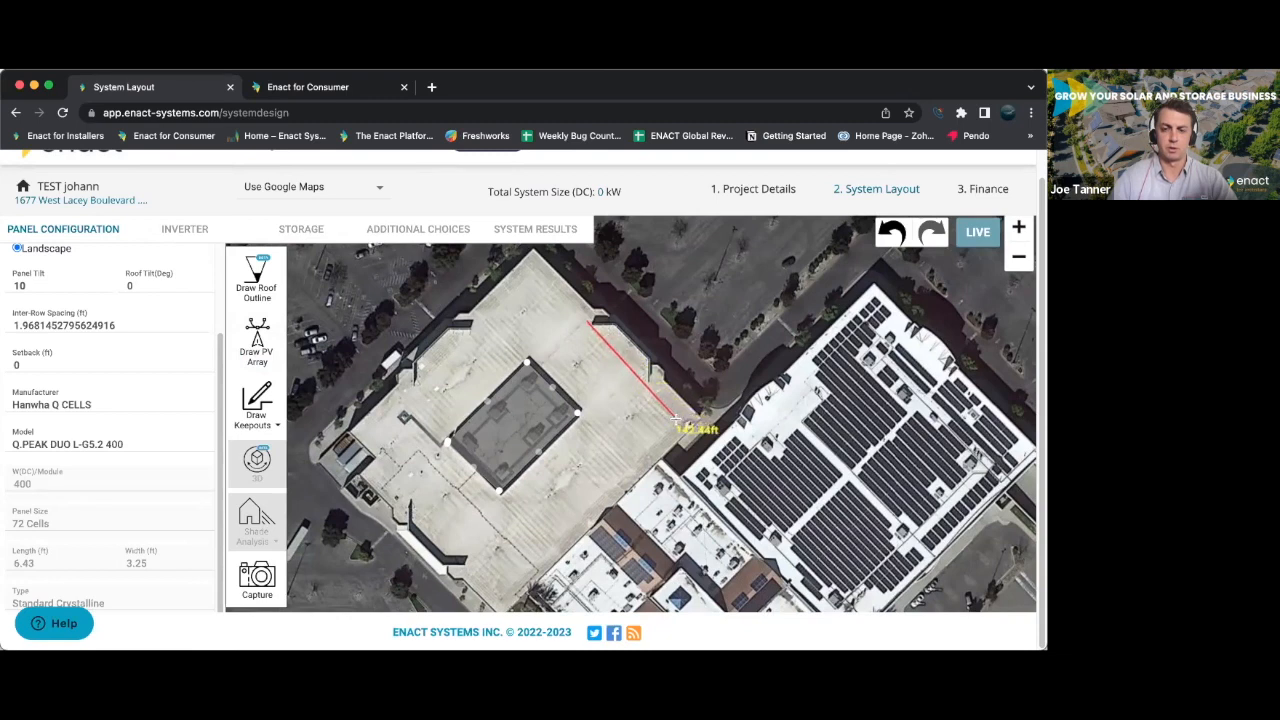
left_click(507, 586)
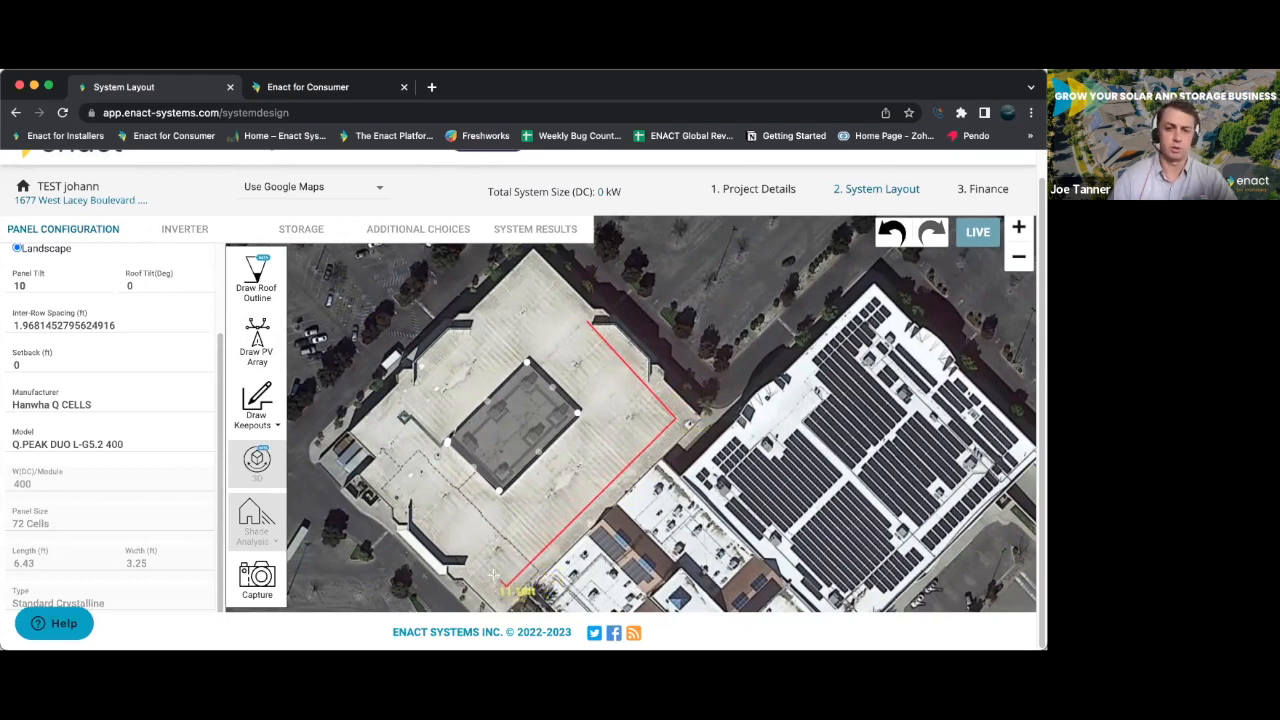
left_click(366, 440)
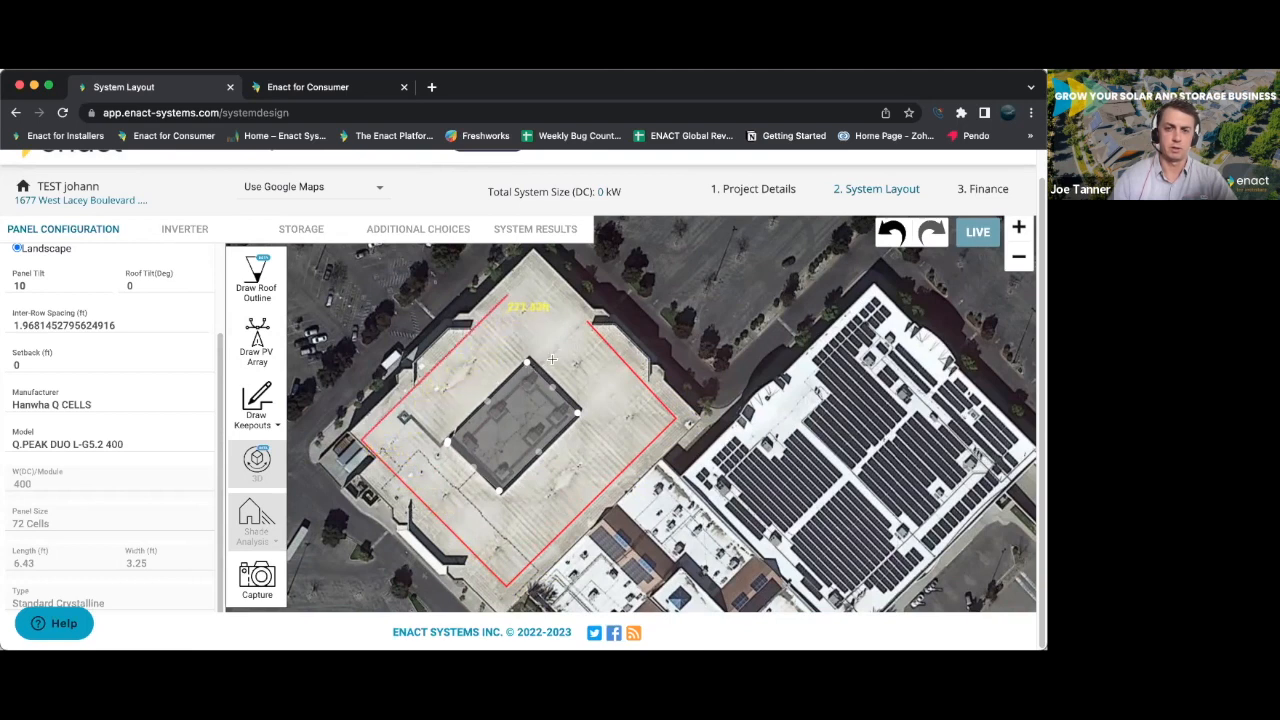
left_click(602, 341)
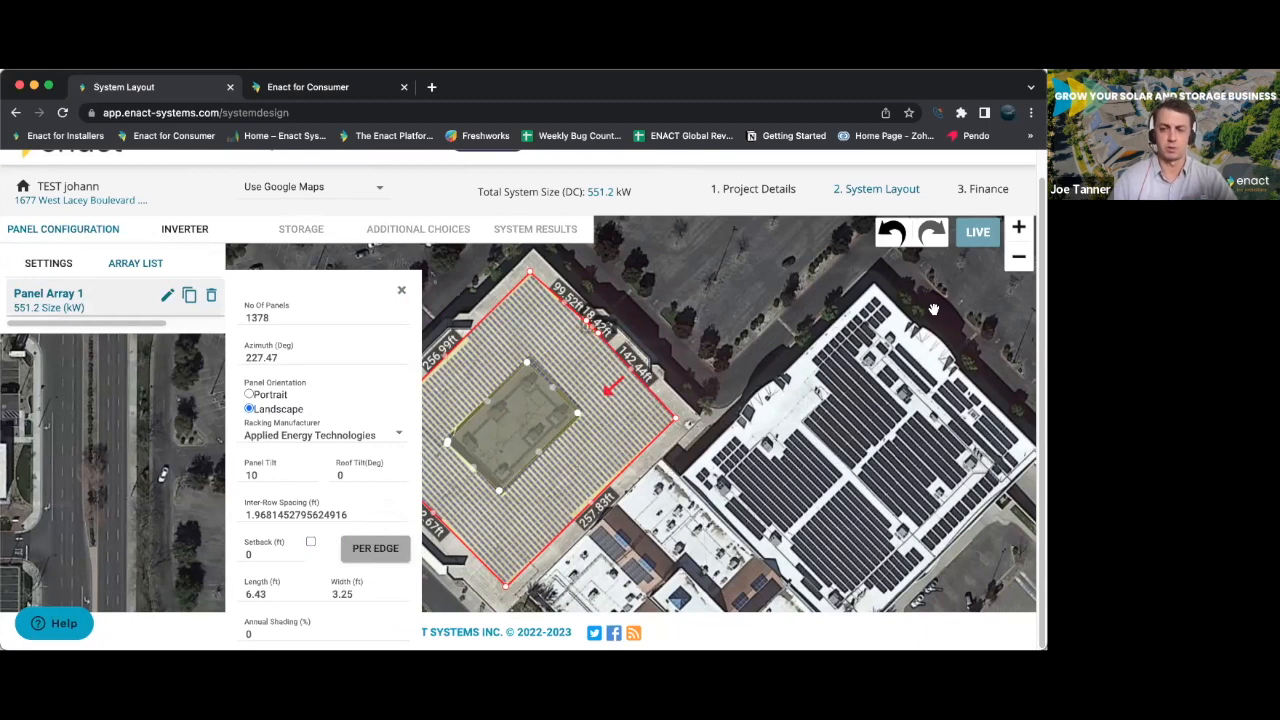
- Enable per-edge setbacks for the panel array and set a 3 ft setback on its northeast edge of about 142 ft
left_click(365, 549)
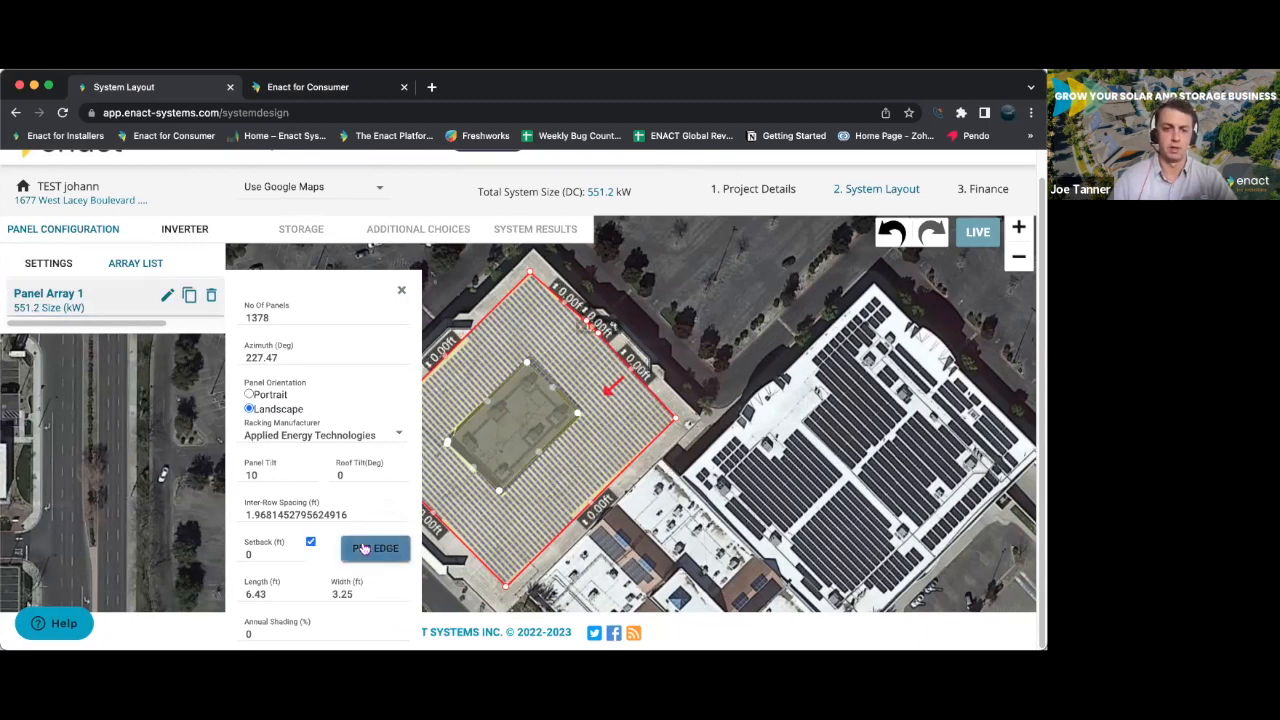
left_click(637, 369)
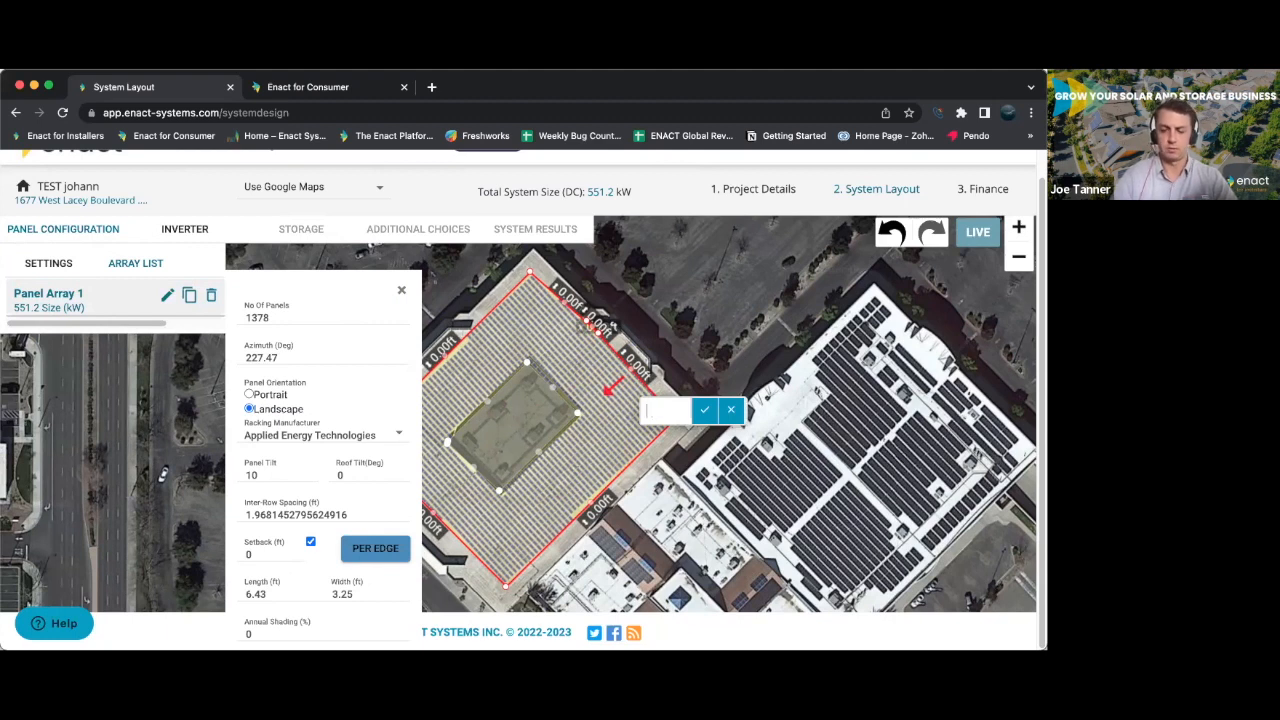
left_click(707, 412)
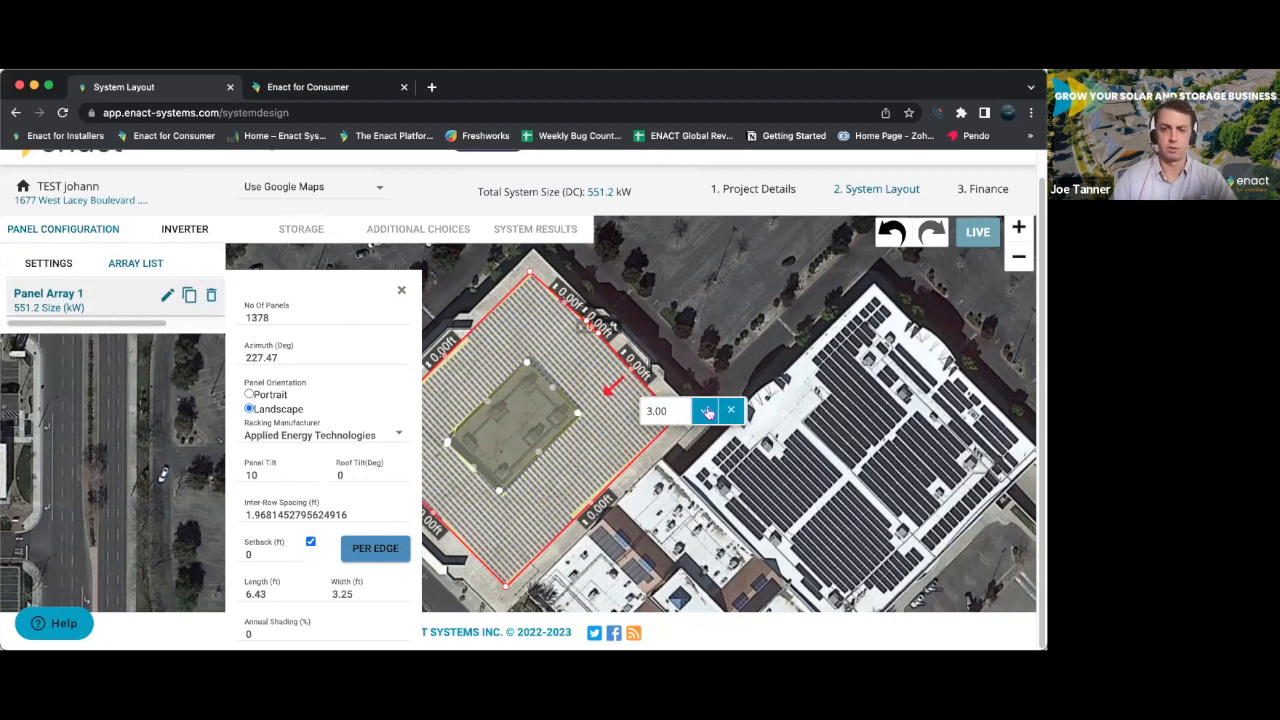
left_click(704, 407)
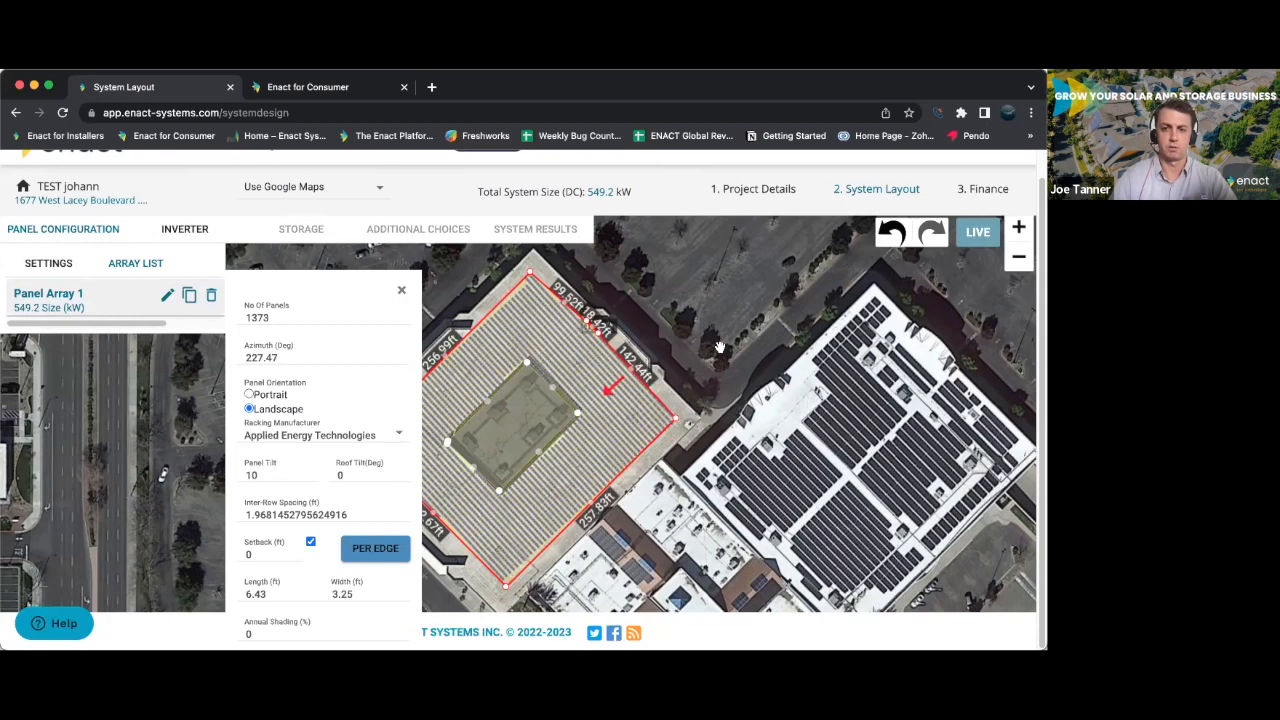
left_click(401, 290)
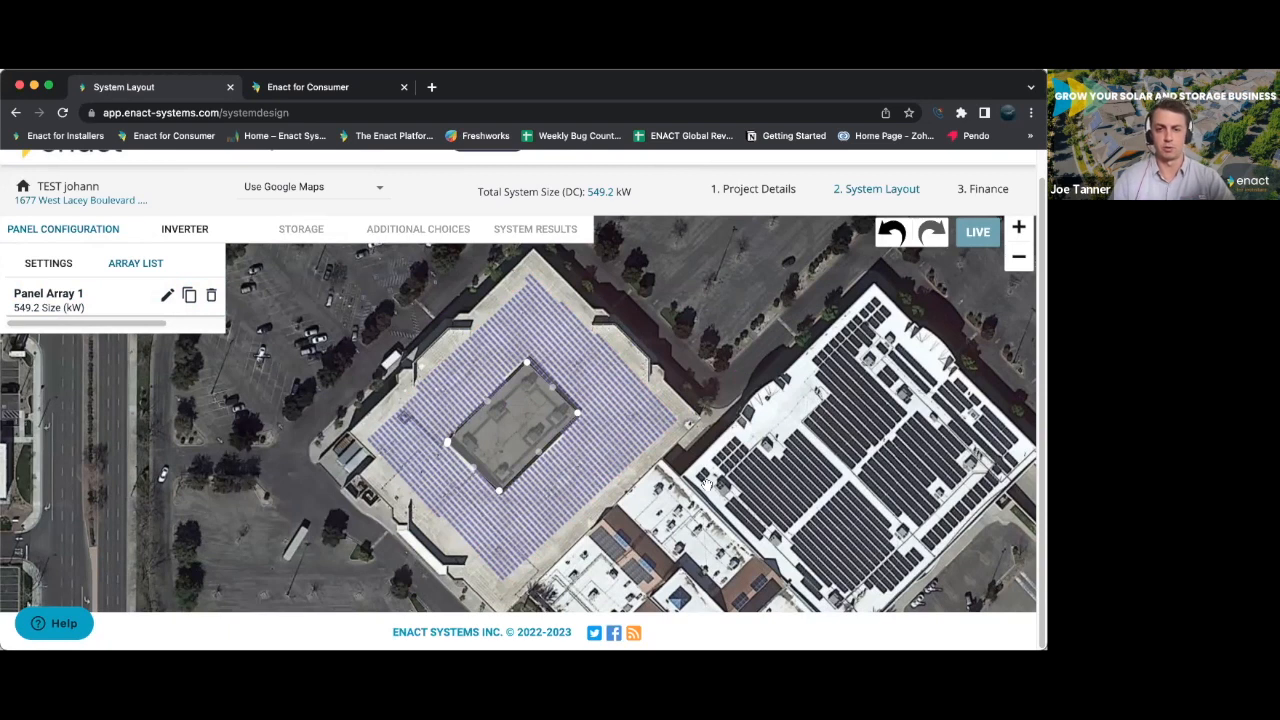
- Inspect the panel rows near the roof's northern corner and select the array to view its edges and settings
left_click(1021, 231)
left_click_drag(848, 403, 874, 436)
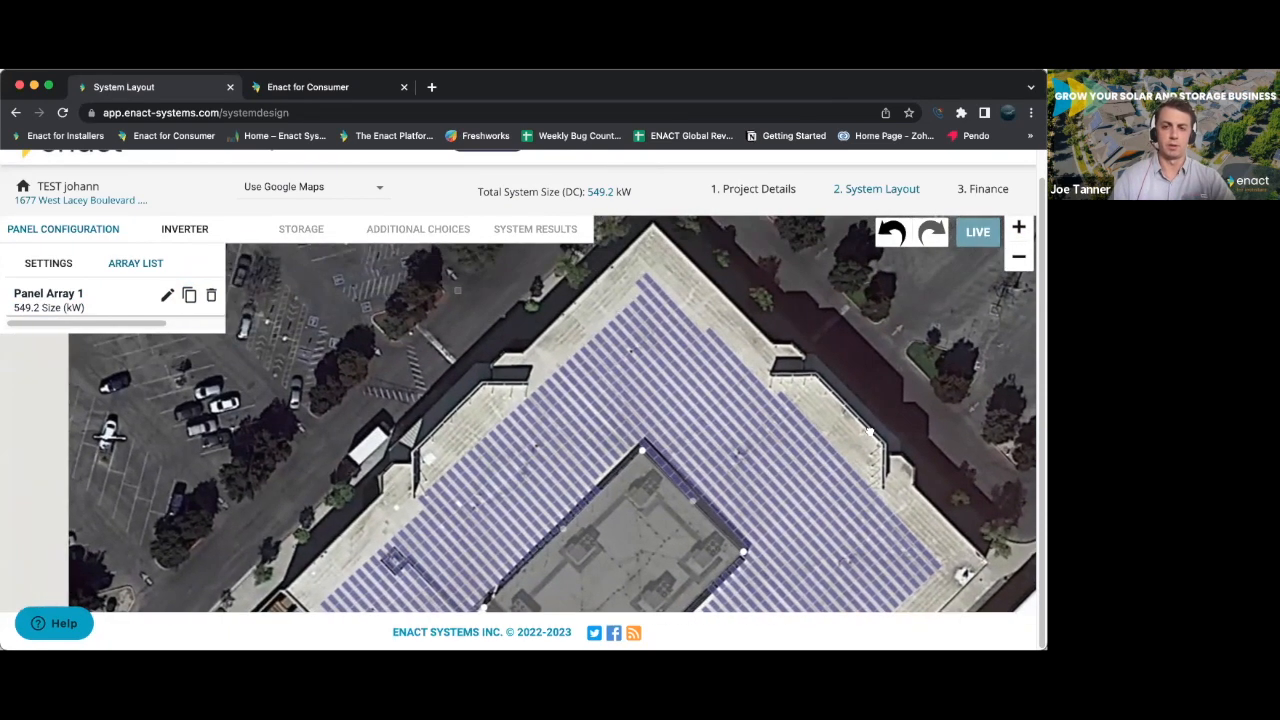
left_click(646, 288)
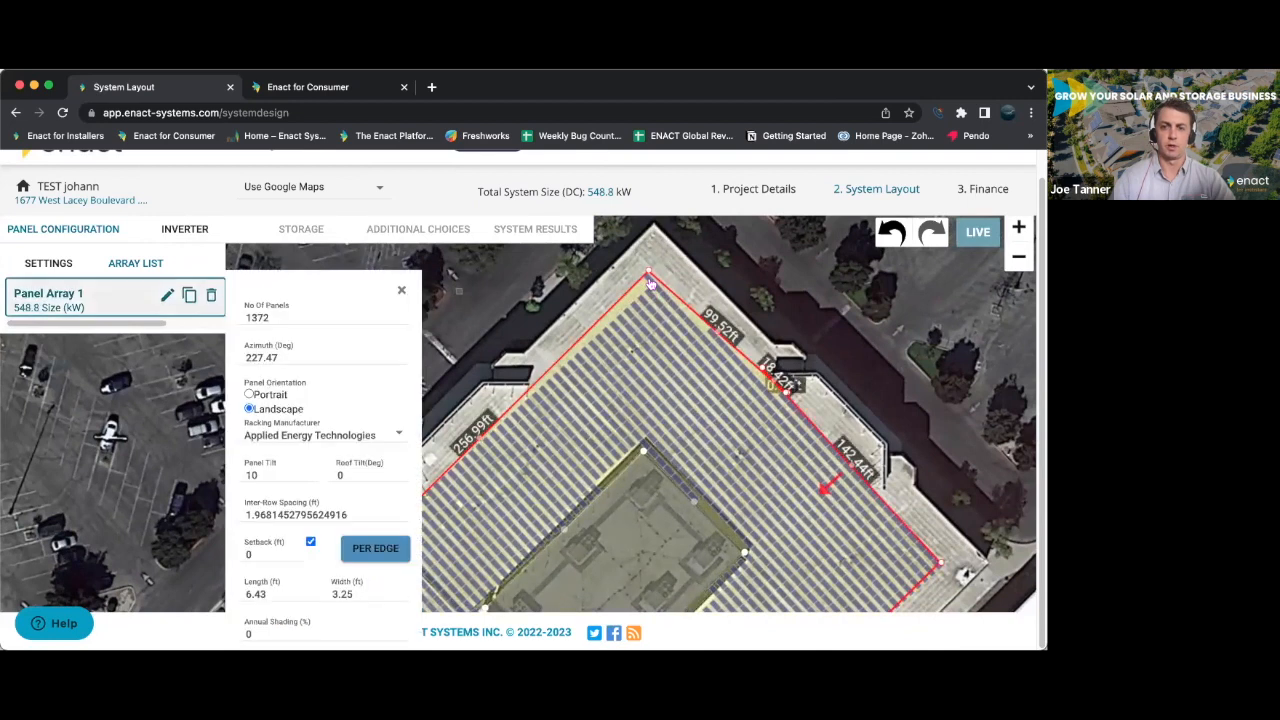
left_click(1019, 258)
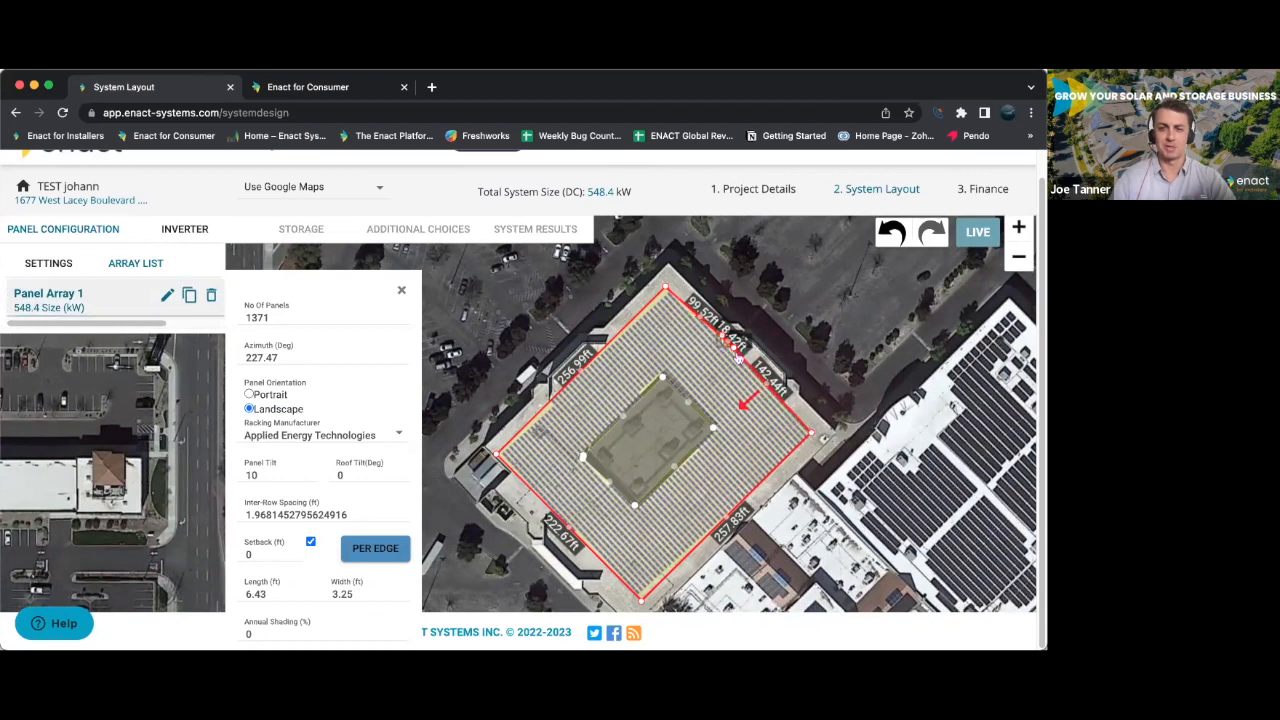
- Add an inverter group using the FRONIUS SYMO 100-3M model with a quantity of 5
left_click(185, 229)
left_click(55, 284)
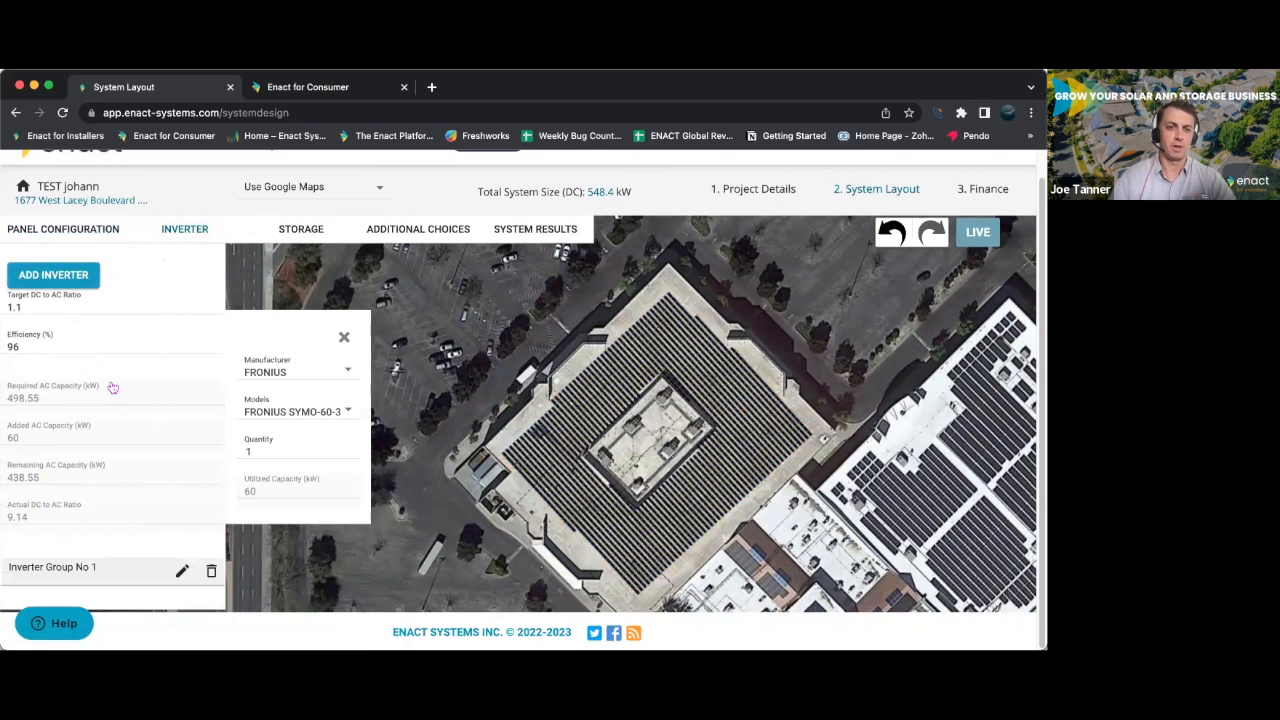
left_click(343, 413)
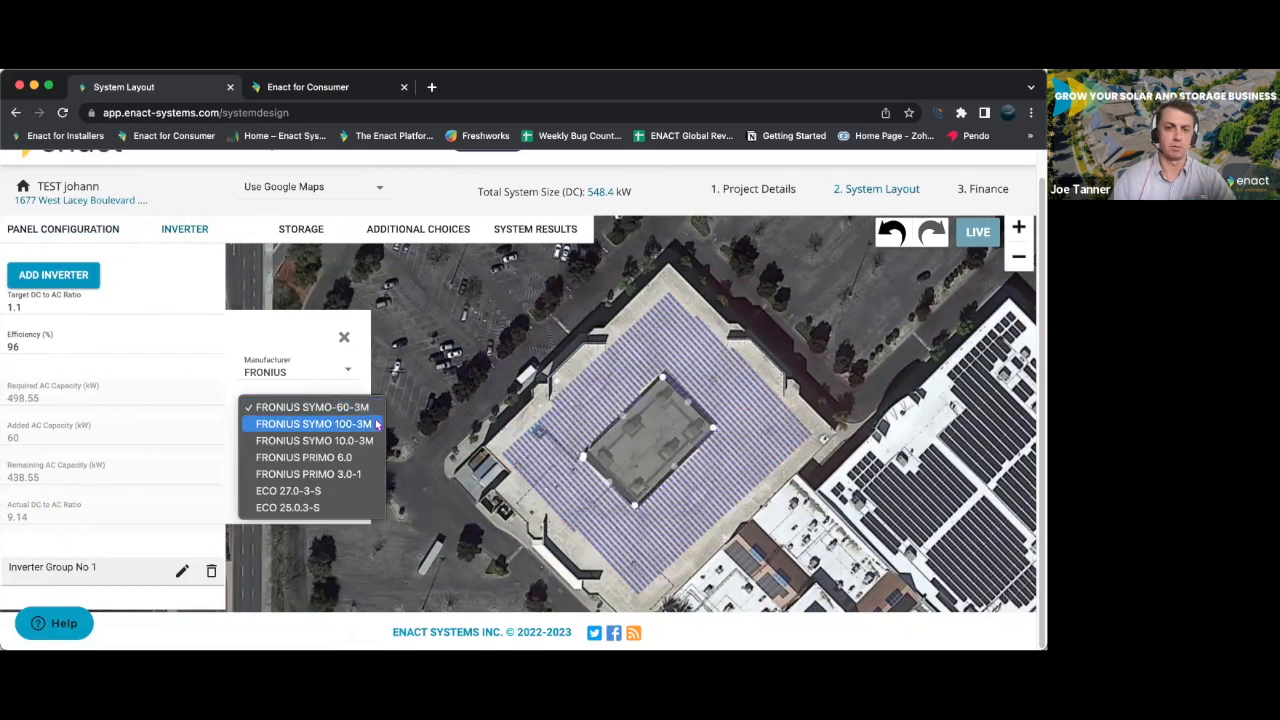
left_click(376, 424)
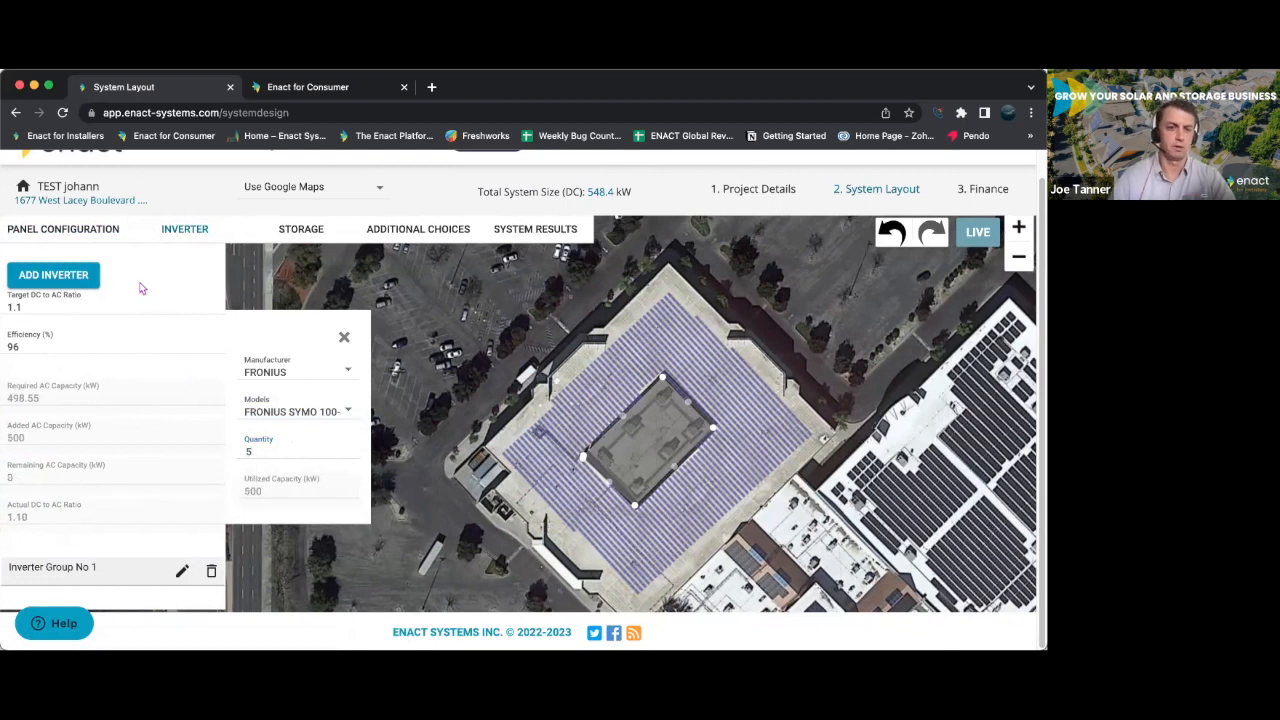
- Review the storage settings and the system results, including the kWh offset, kWh tiered and bill offset savings charts
left_click(303, 232)
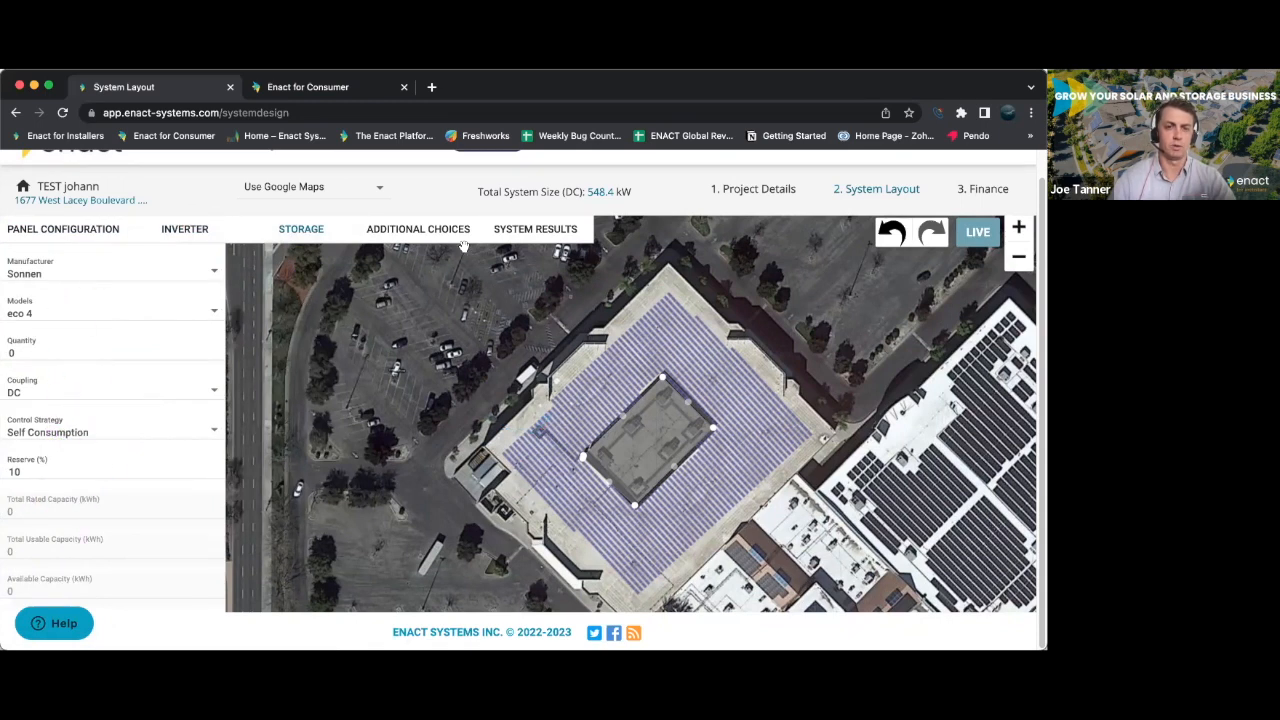
left_click(541, 236)
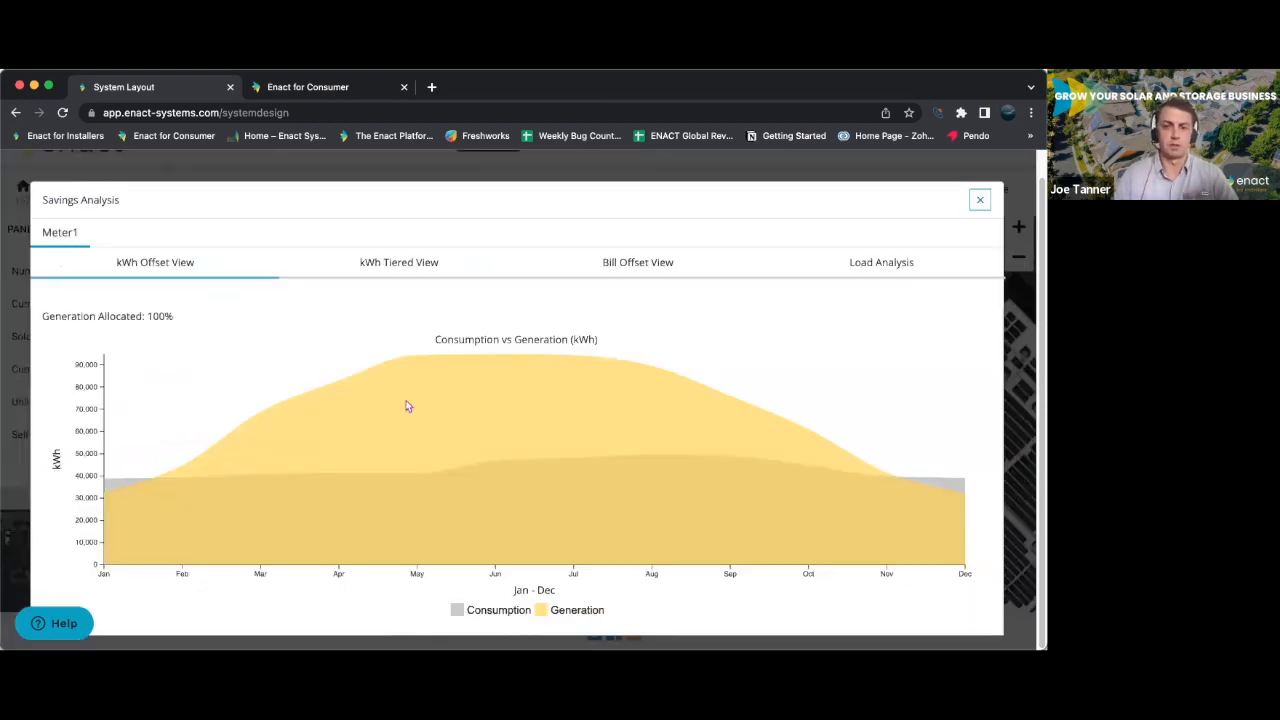
left_click(412, 263)
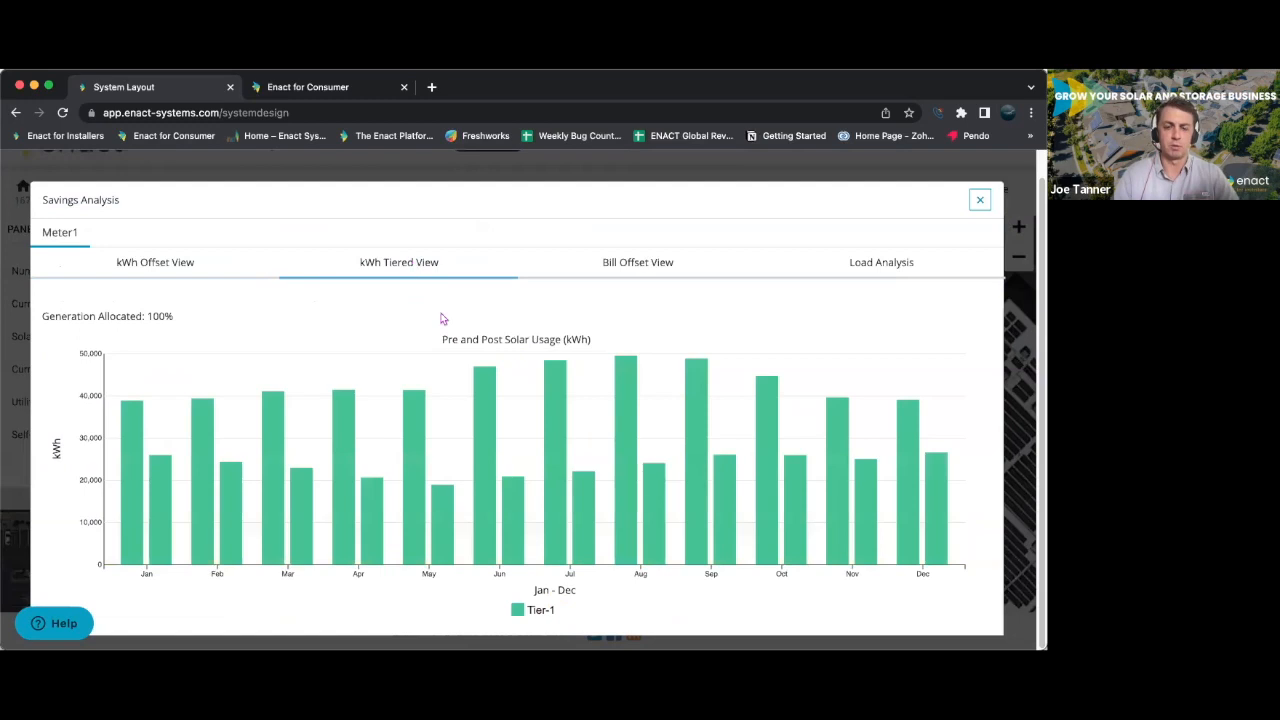
left_click(613, 265)
- Examine the load analysis for a typical day, 21st June and 21st December, and close the savings analysis
left_click(877, 263)
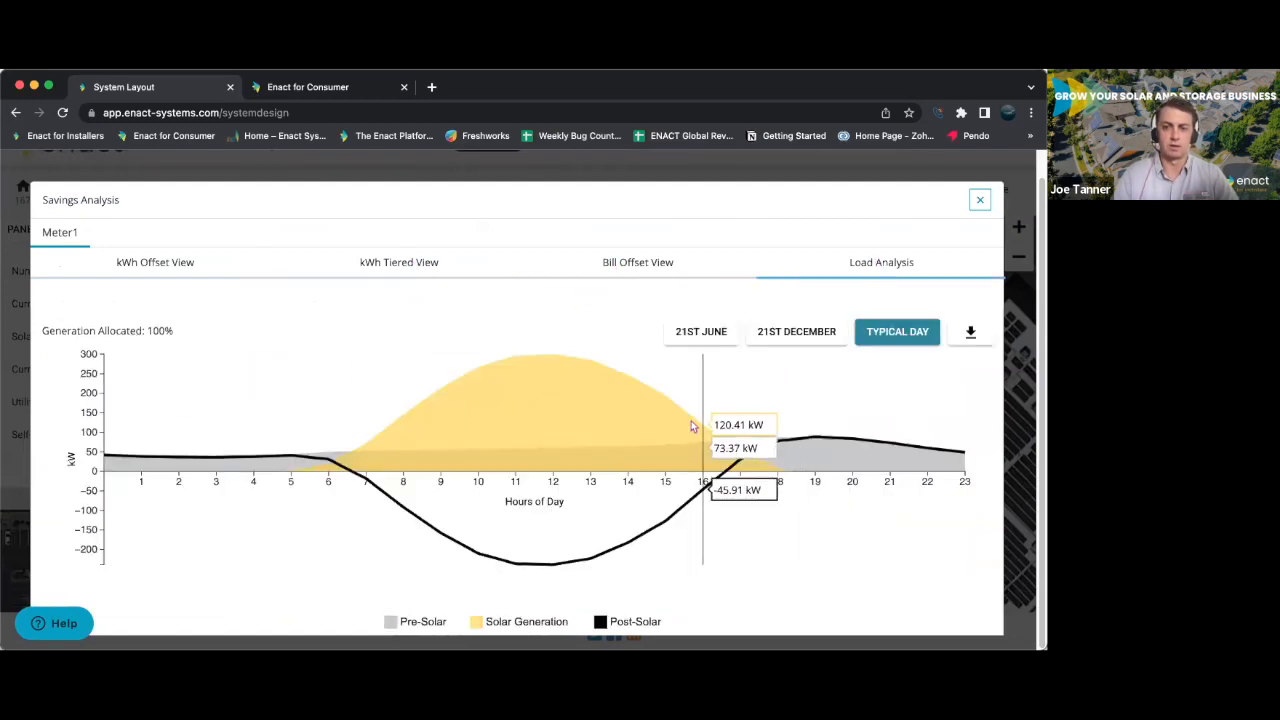
left_click(720, 338)
left_click(818, 340)
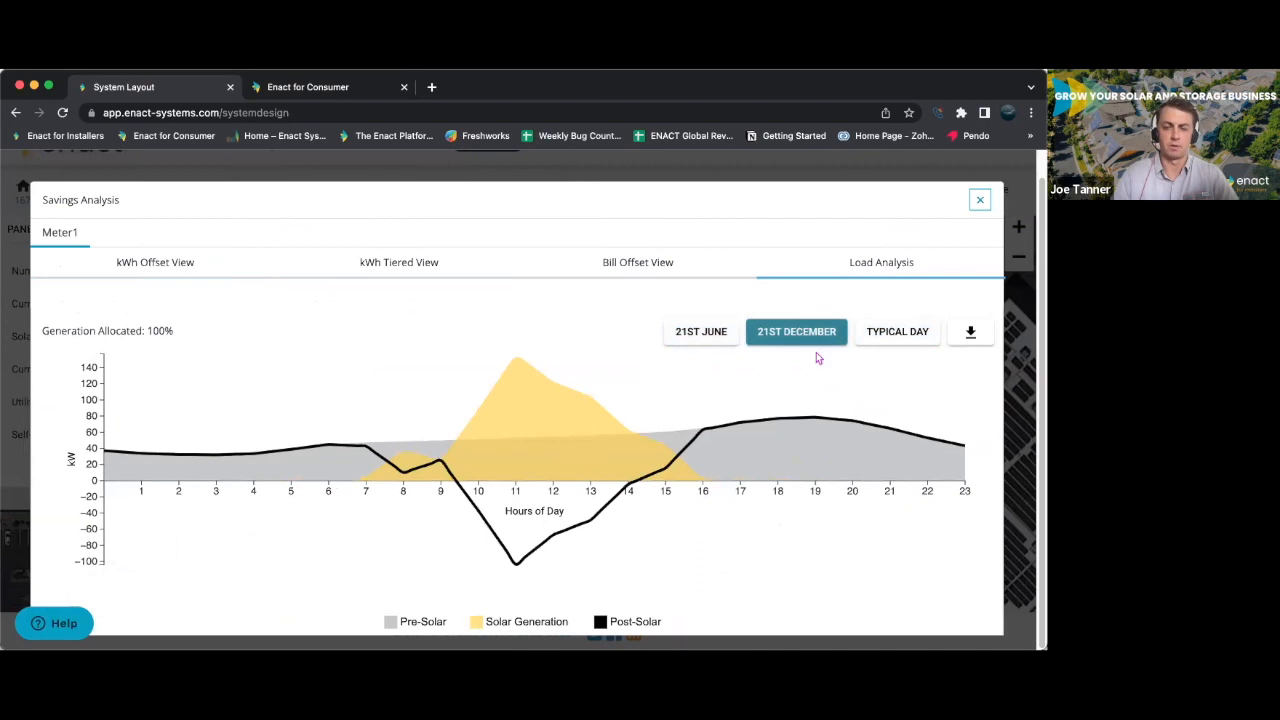
left_click(980, 200)
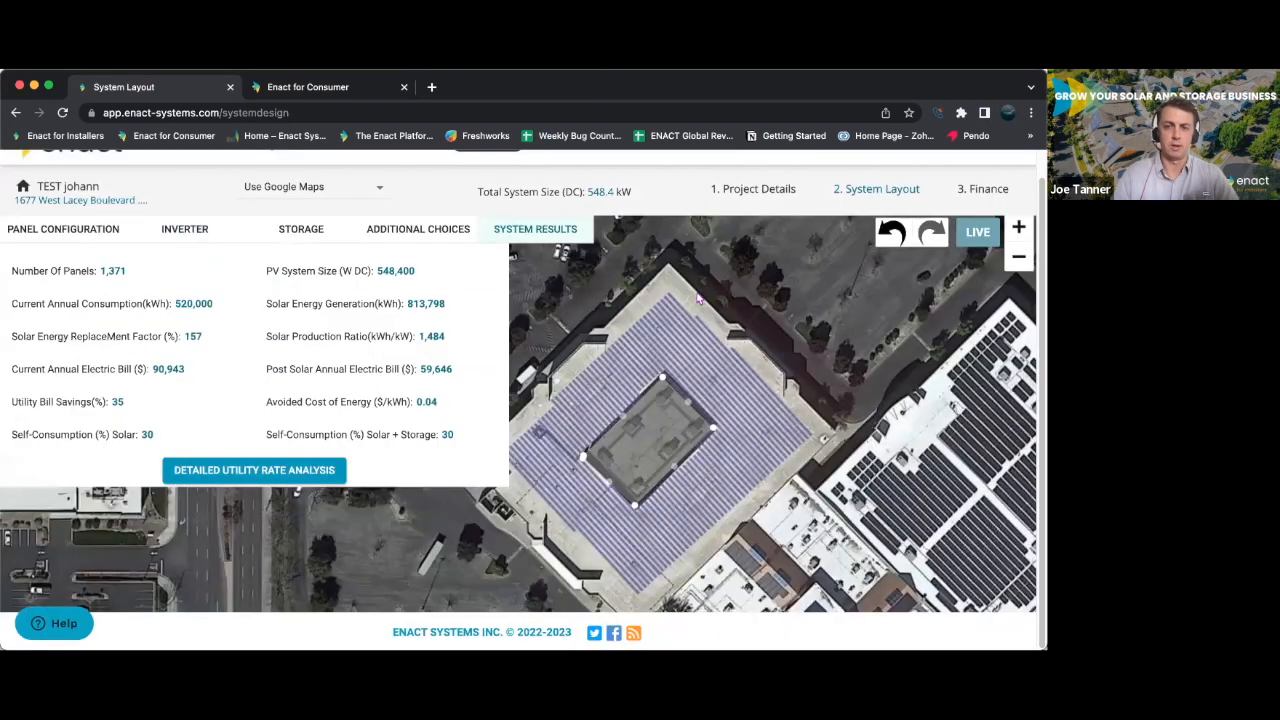
- Go to the project's finance stage and apply the Commercial Sample pricing profile to the sales price breakdown
left_click(990, 195)
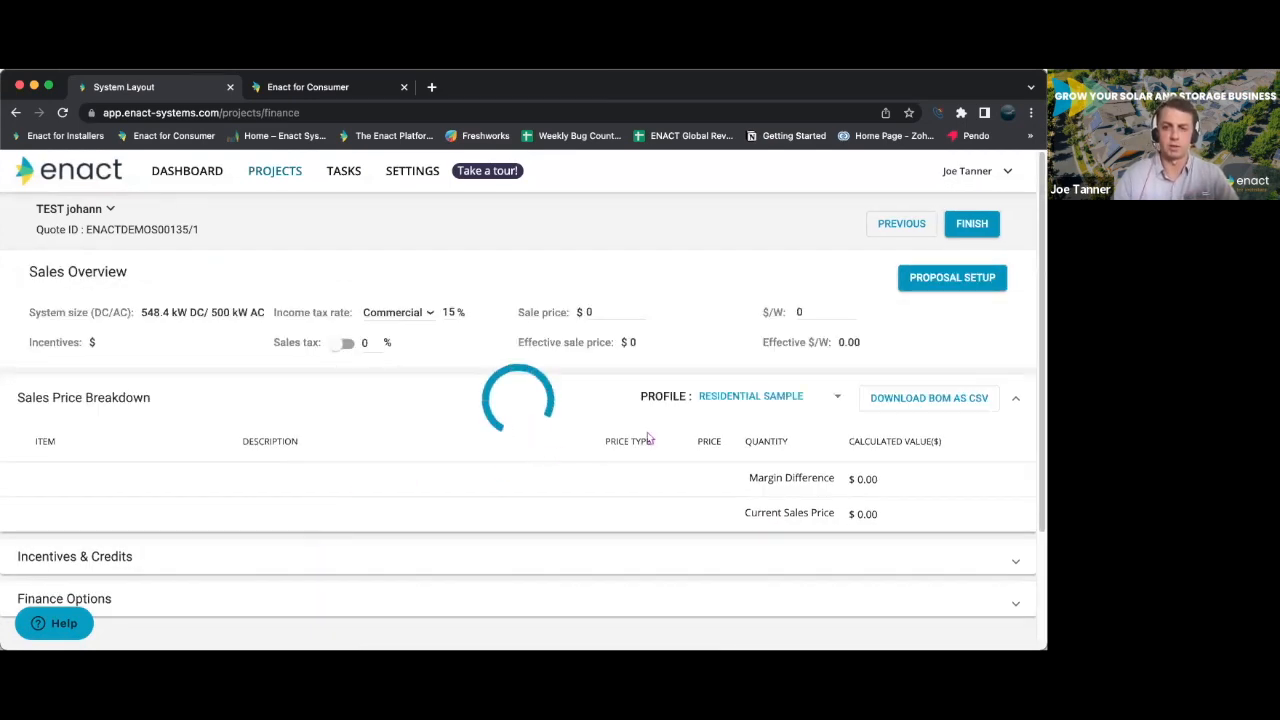
left_click(828, 403)
left_click(817, 369)
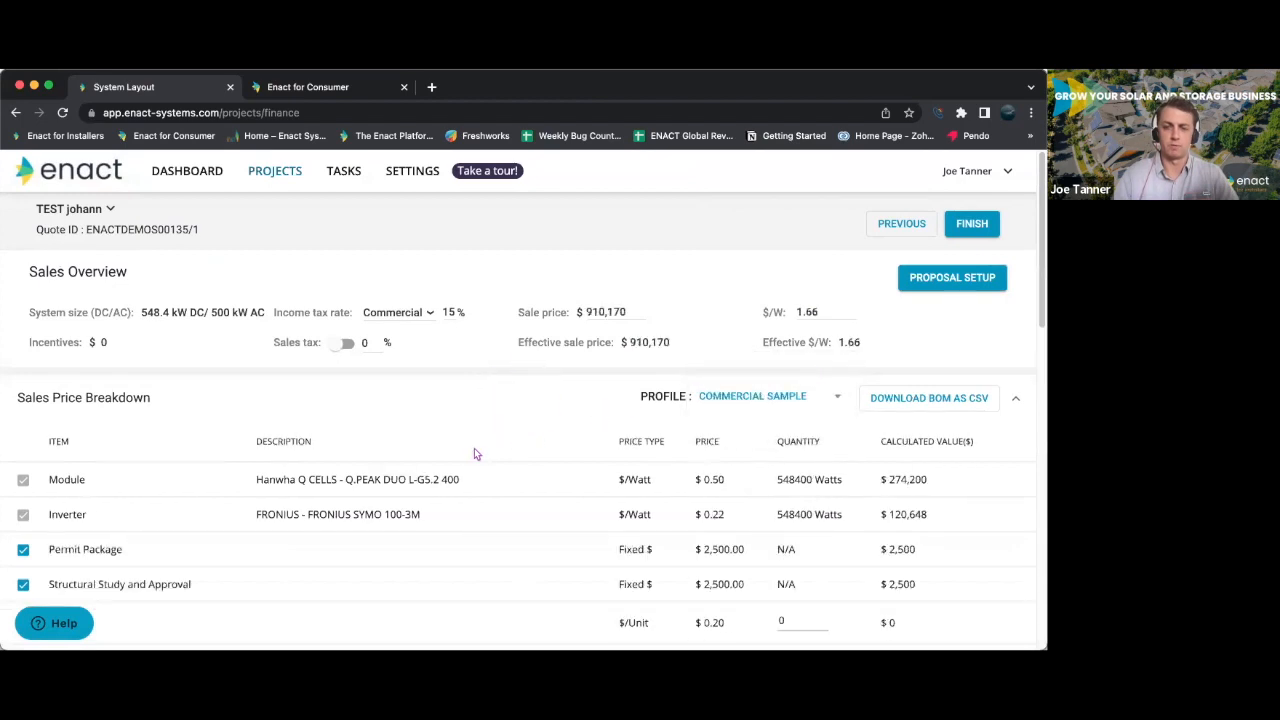
- Set financial option 1 to PA1000:Ygrene Fund, 20y, 8.25% and financial option 2 to WUCA:Wundercapital, 7y, 8.50%
scroll(475, 454, "down", 15)
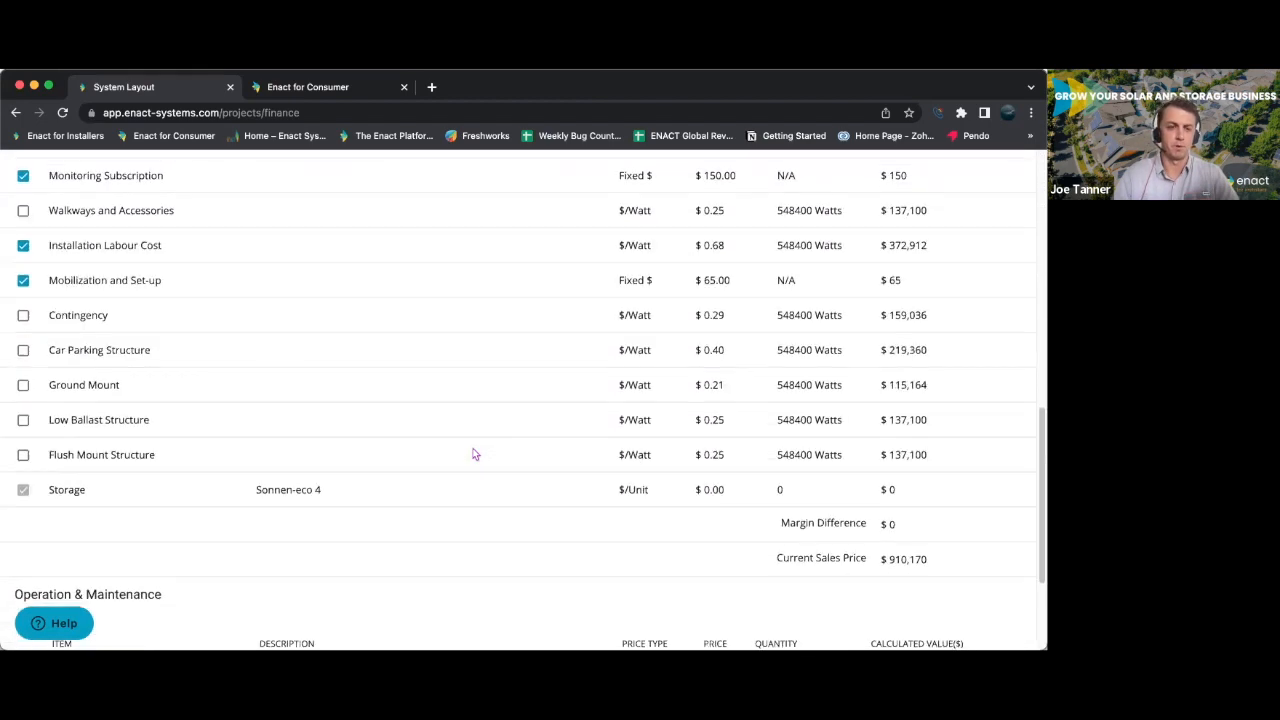
left_click(217, 590)
scroll(314, 477, "down", 4)
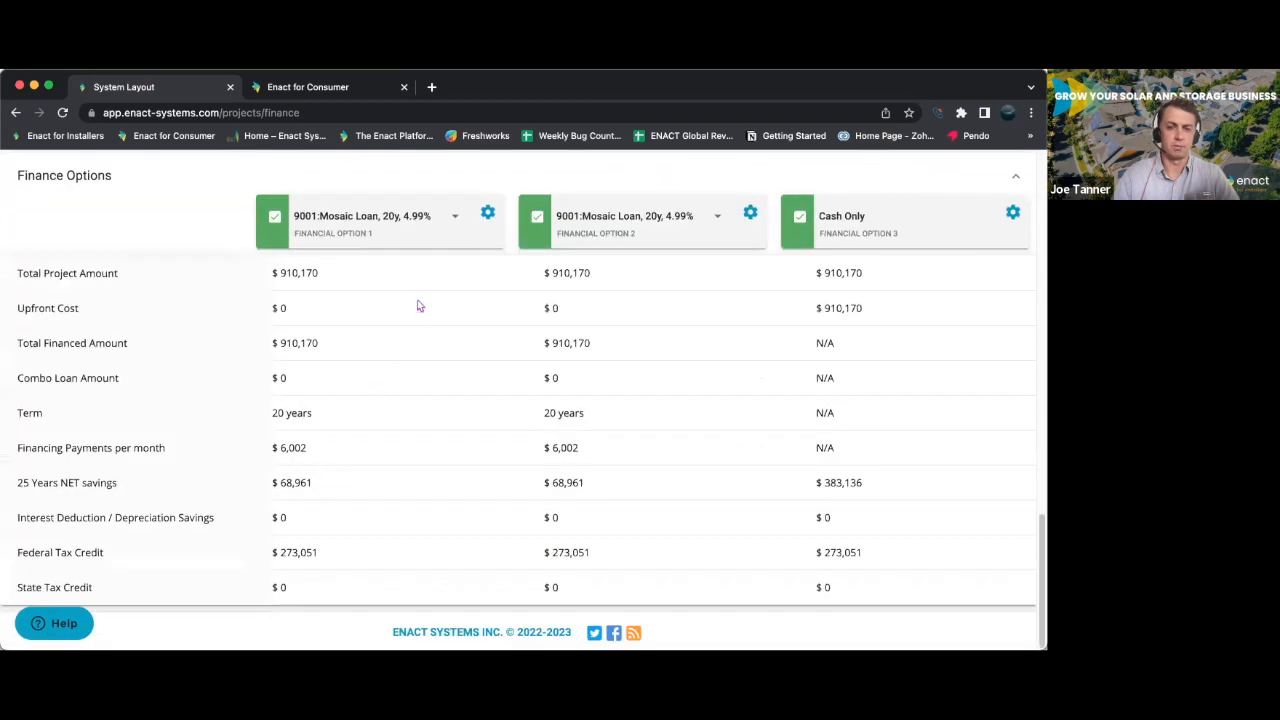
left_click(452, 218)
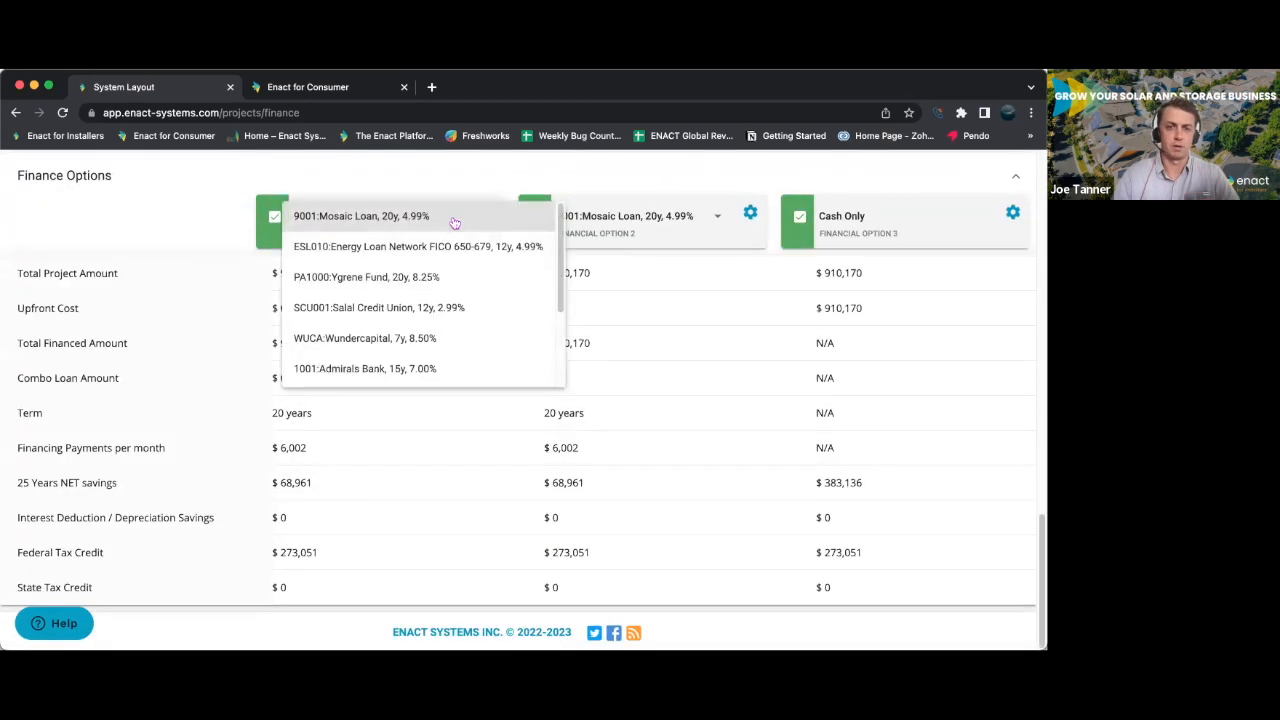
left_click(446, 279)
left_click(720, 219)
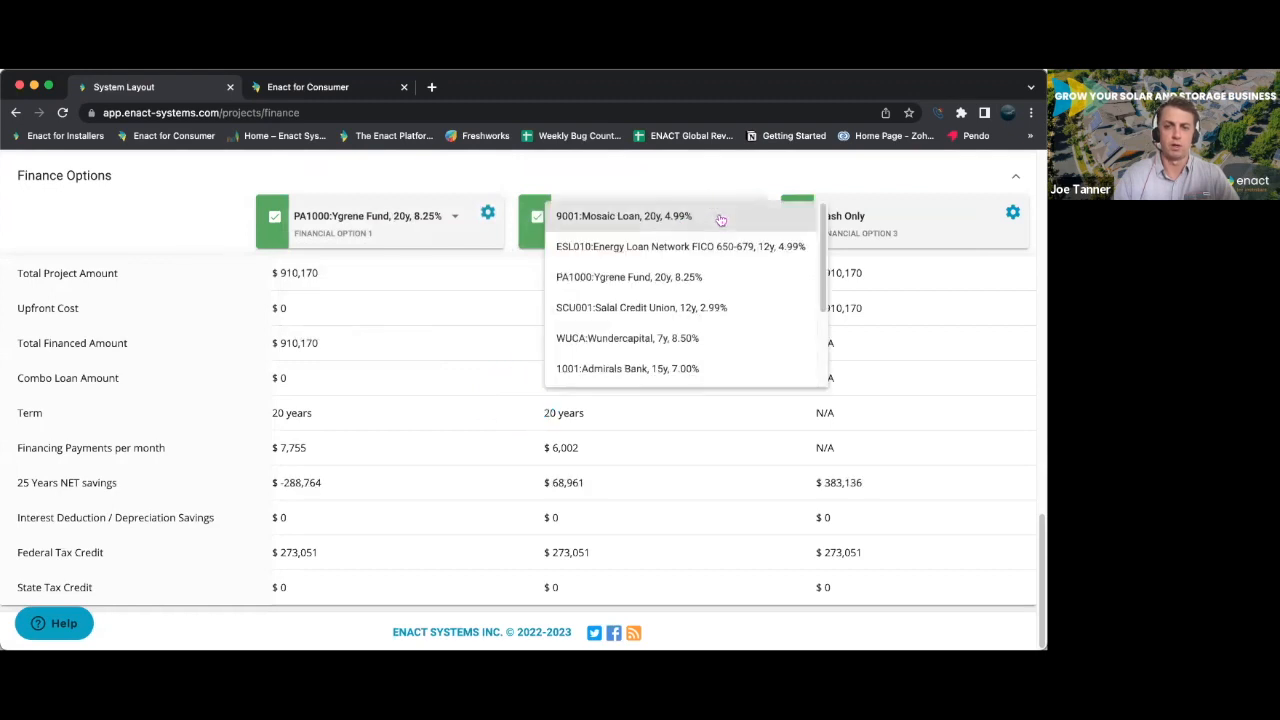
left_click(720, 340)
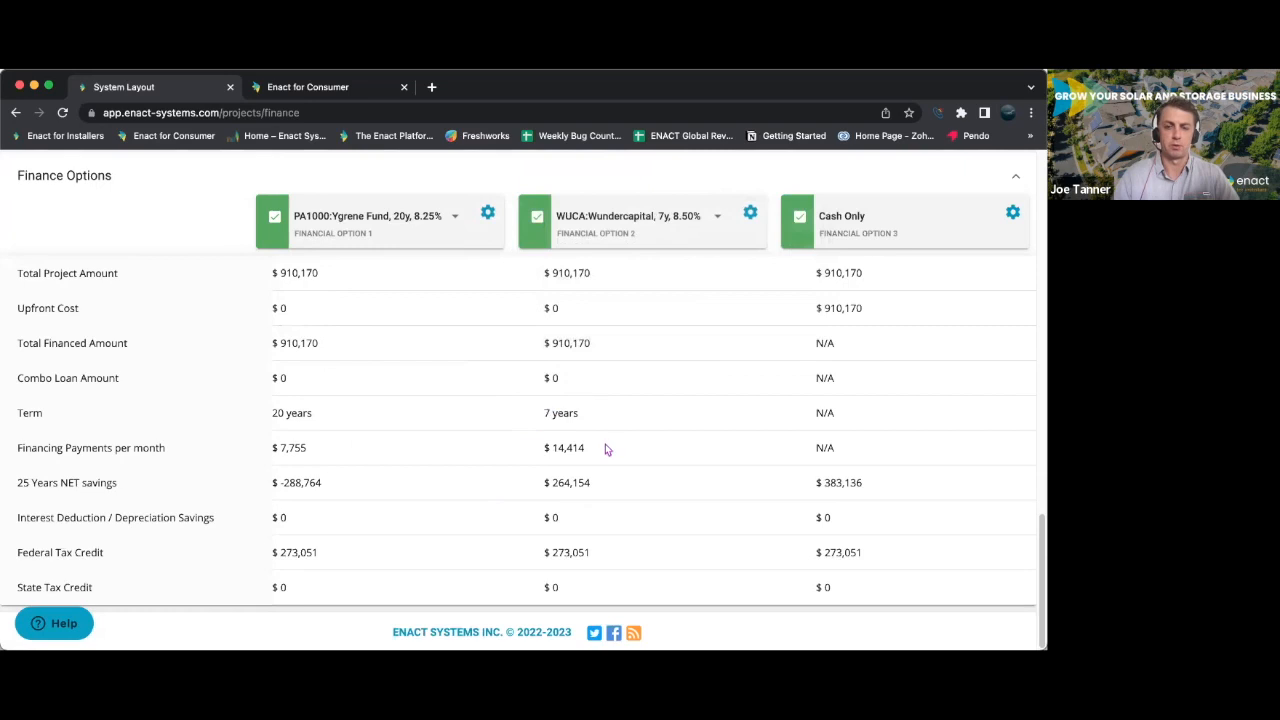
- Open the commercial quote's proposal setup, browse the custom proposal templates including Commercial Template, and close the dialog
scroll(381, 486, "up", 20)
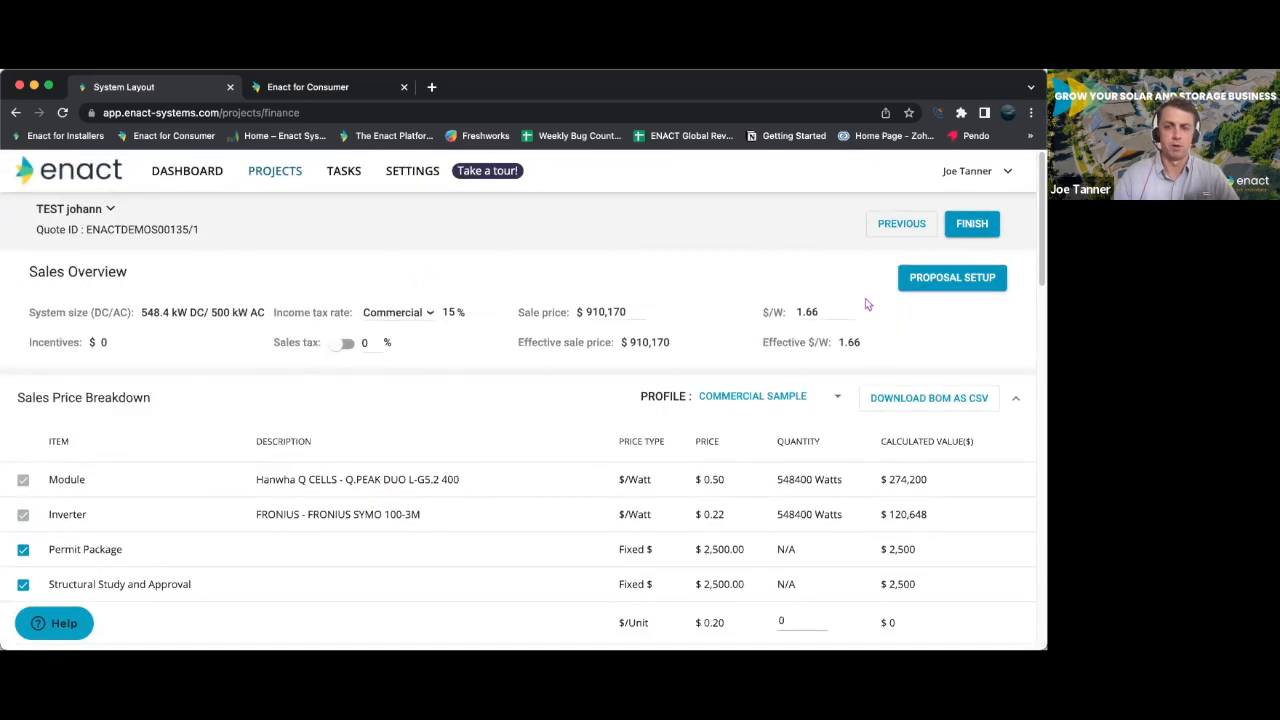
left_click(952, 284)
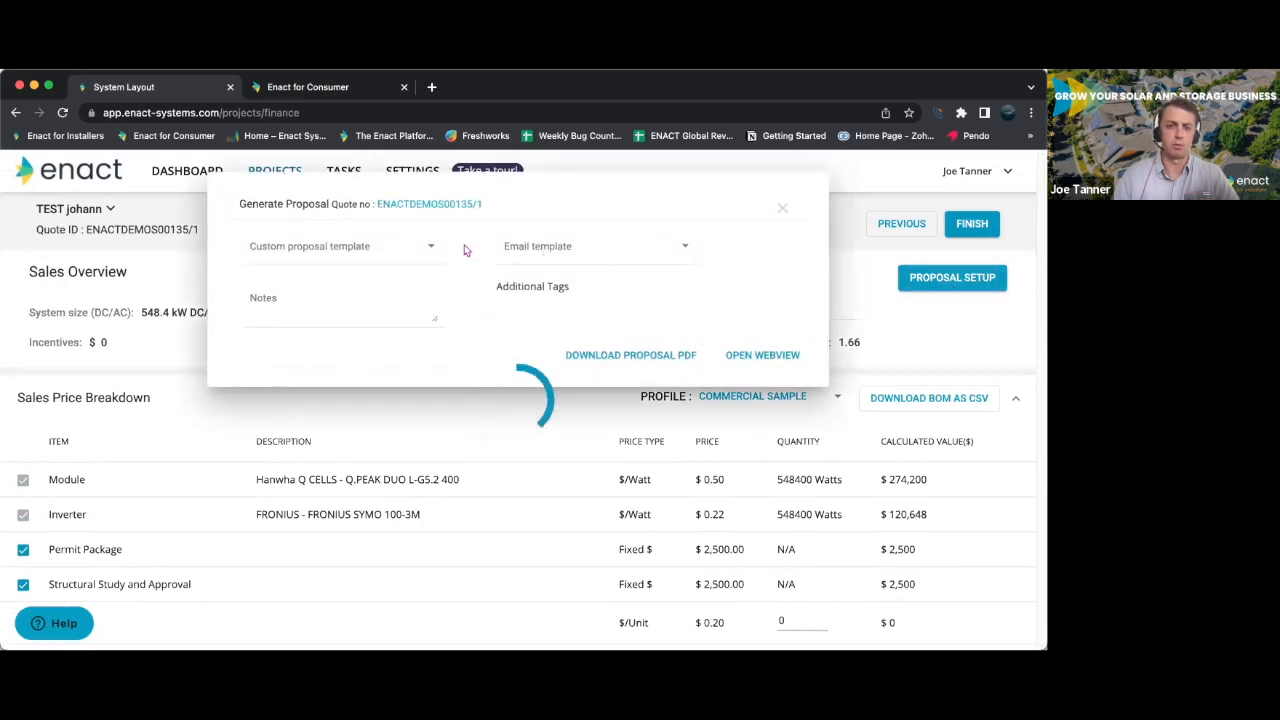
left_click(430, 251)
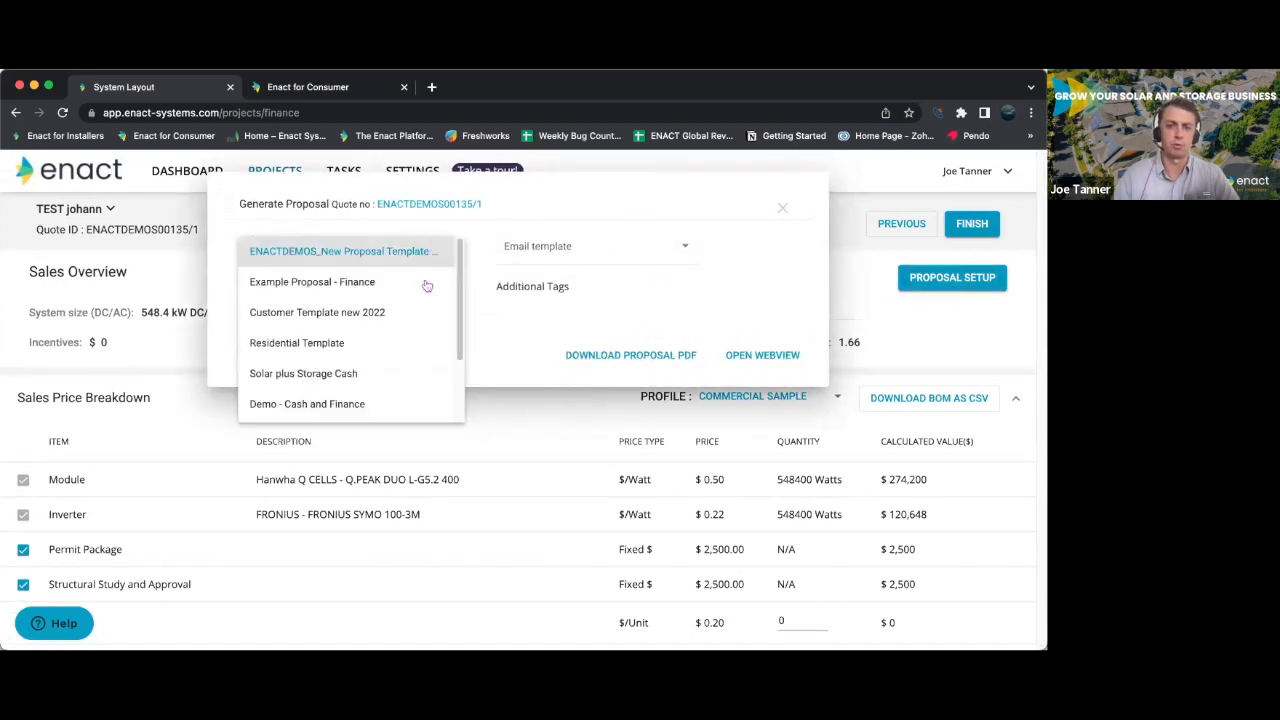
scroll(412, 350, "down", 2)
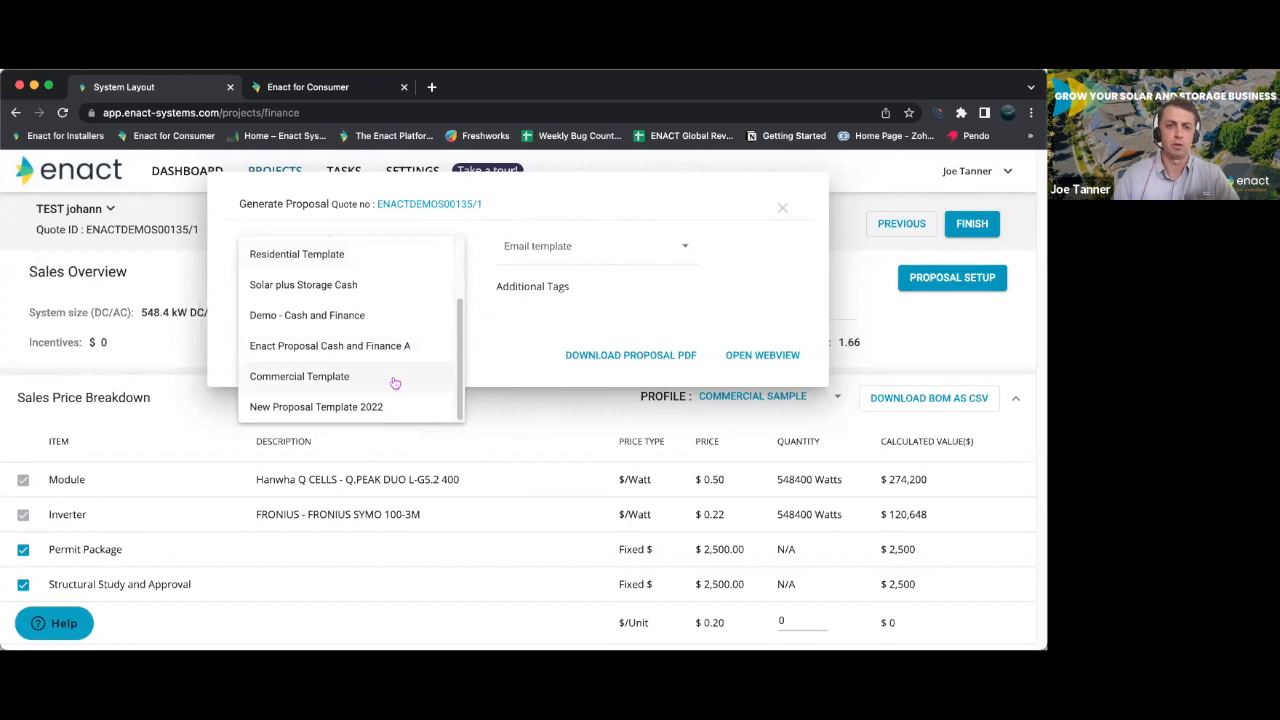
scroll(410, 340, "up", 2)
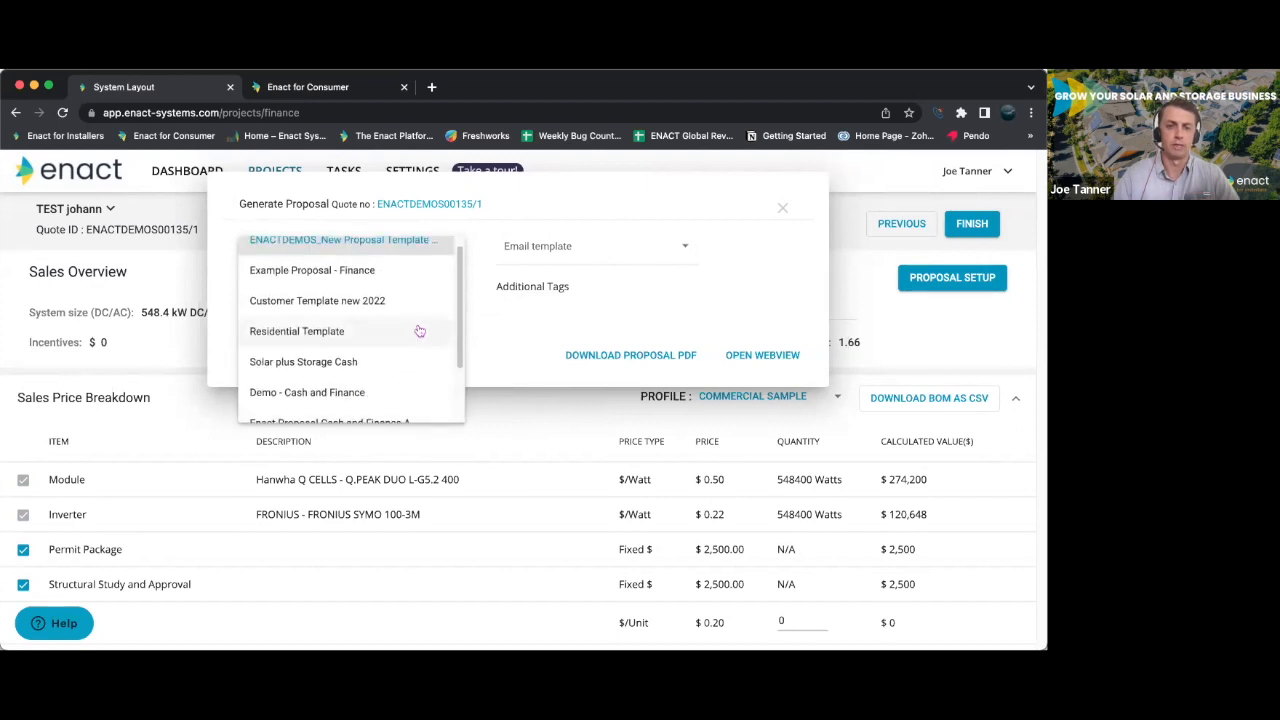
left_click(782, 208)
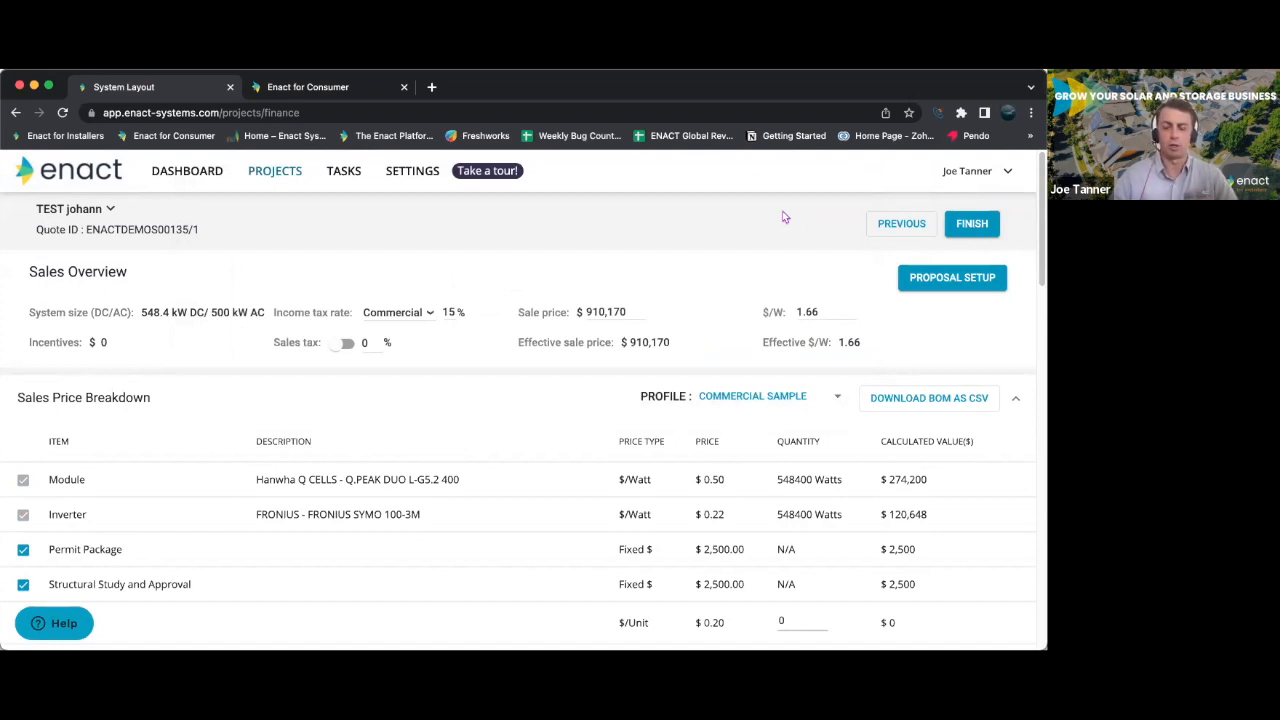
scroll(650, 218, "down", 1)
scroll(500, 220, "up", 1)
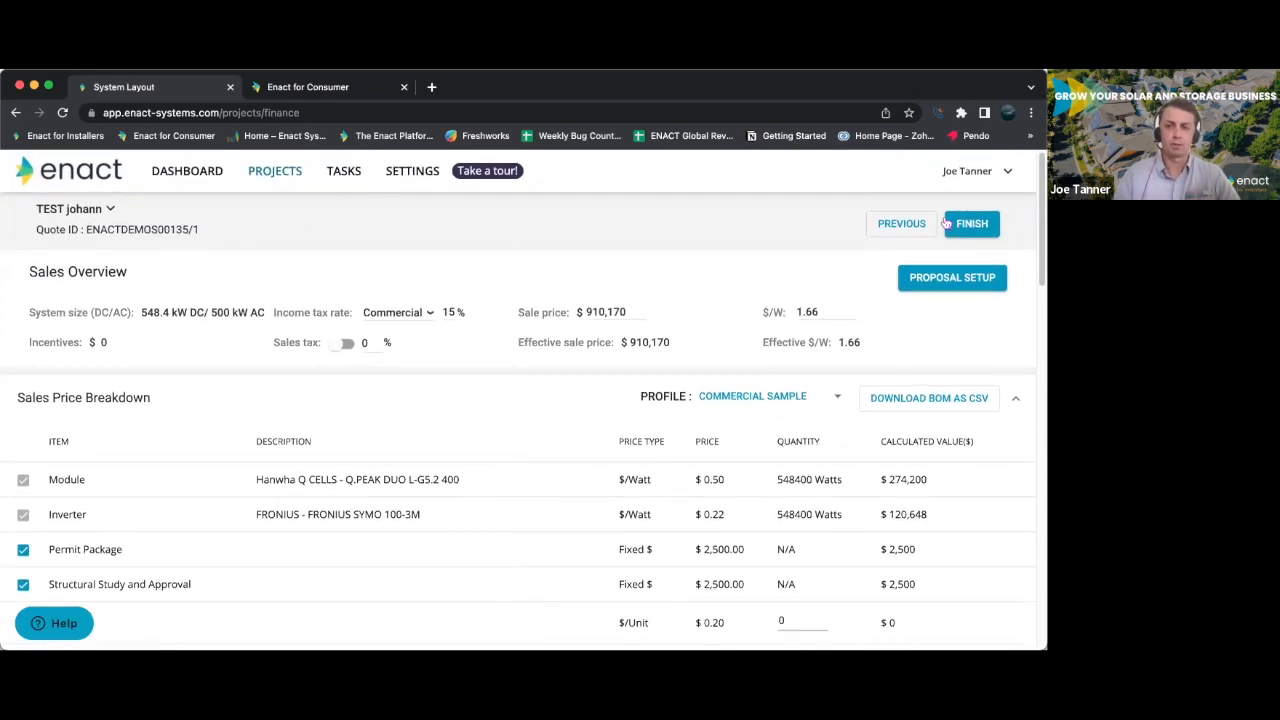
- Open the most recent residential project's workflow and examine the tasks under the Lead, Opportunity, Account and Install stages
left_click(274, 173)
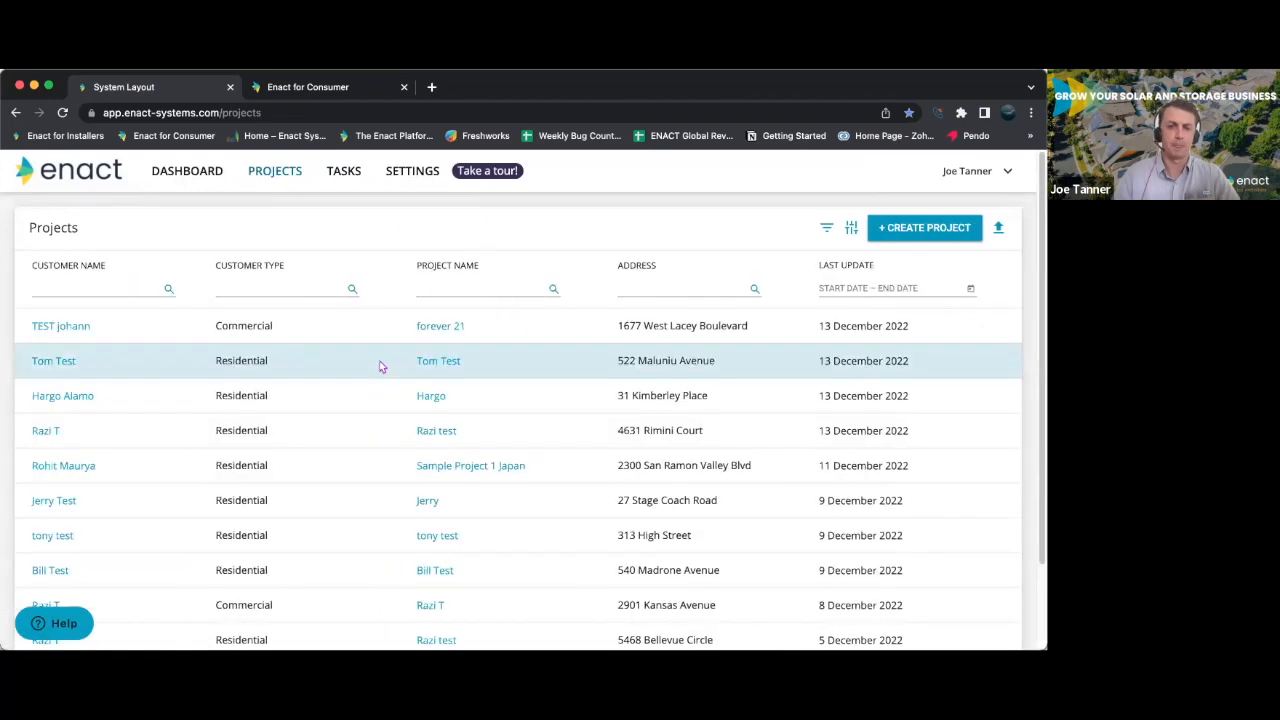
left_click(439, 360)
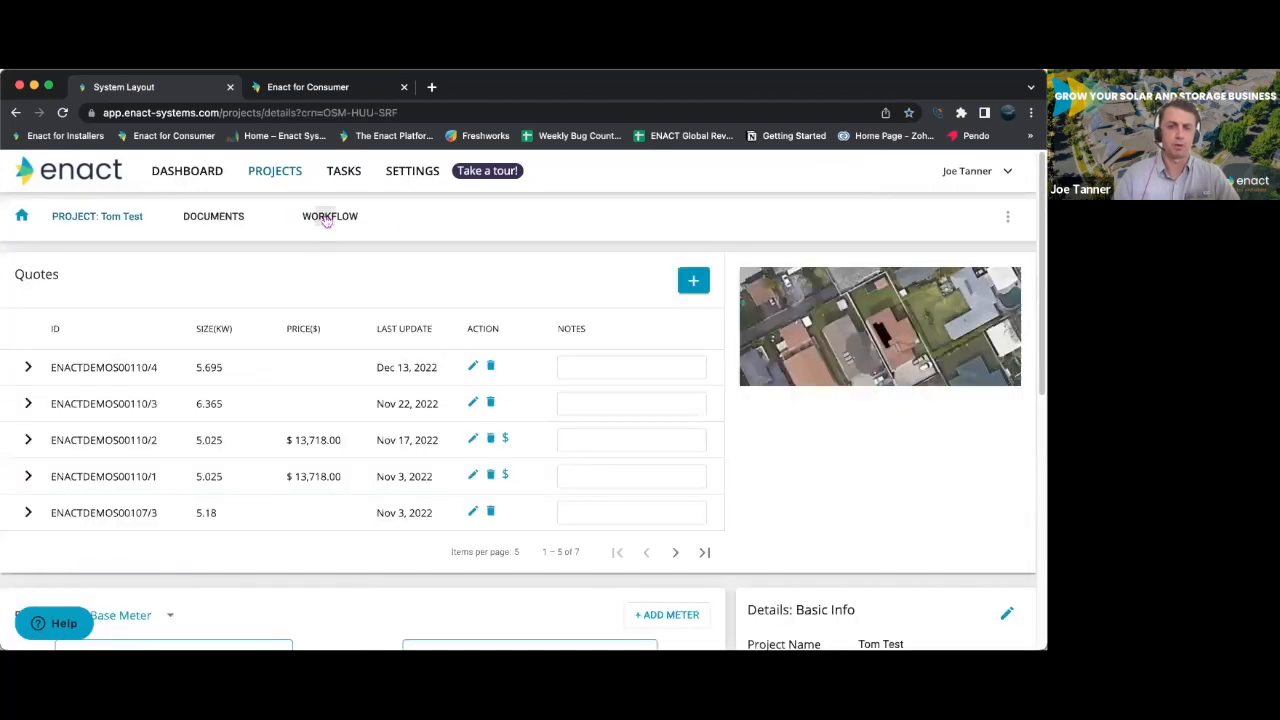
left_click(326, 220)
scroll(253, 454, "down", 3)
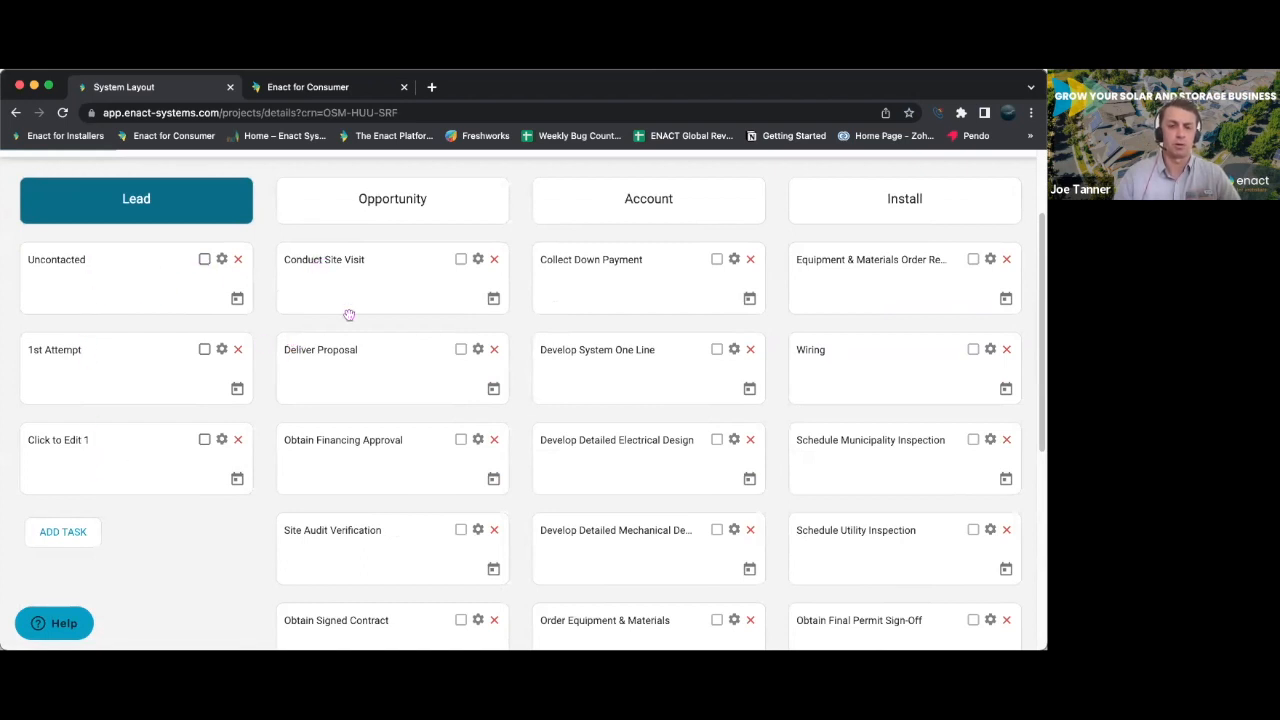
scroll(363, 400, "down", 3)
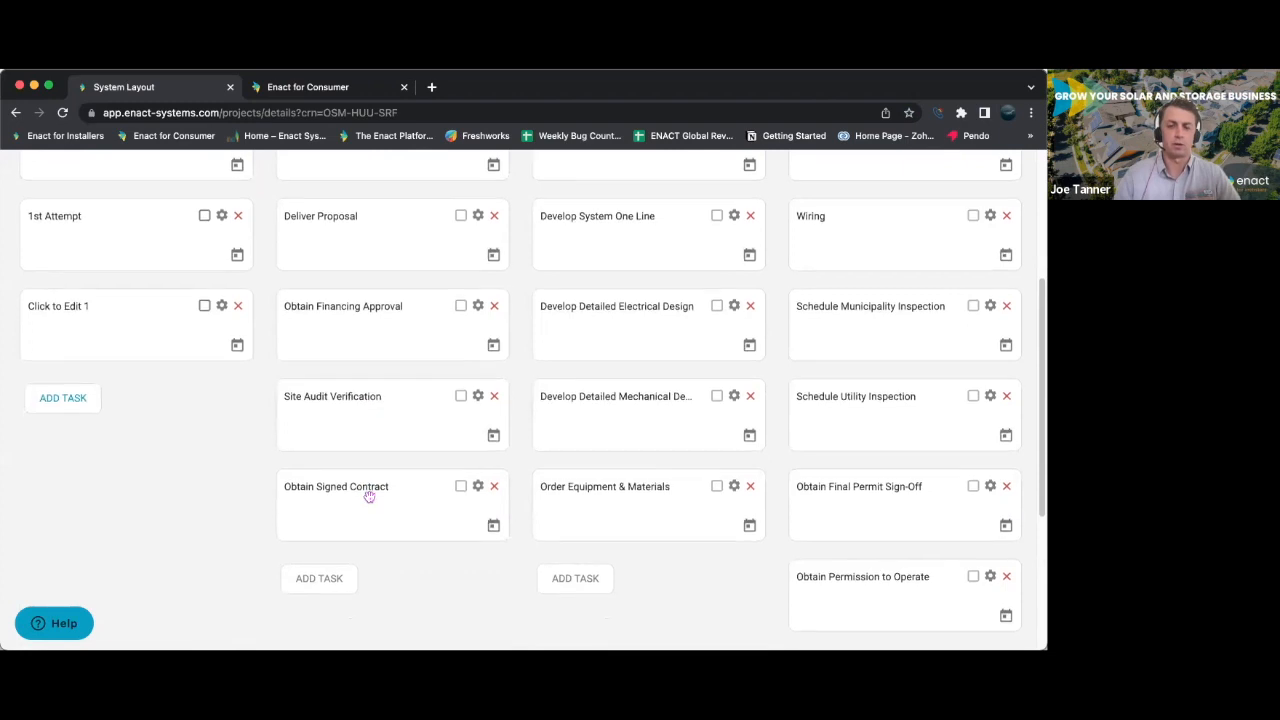
scroll(366, 491, "up", 5)
scroll(600, 460, "up", 1)
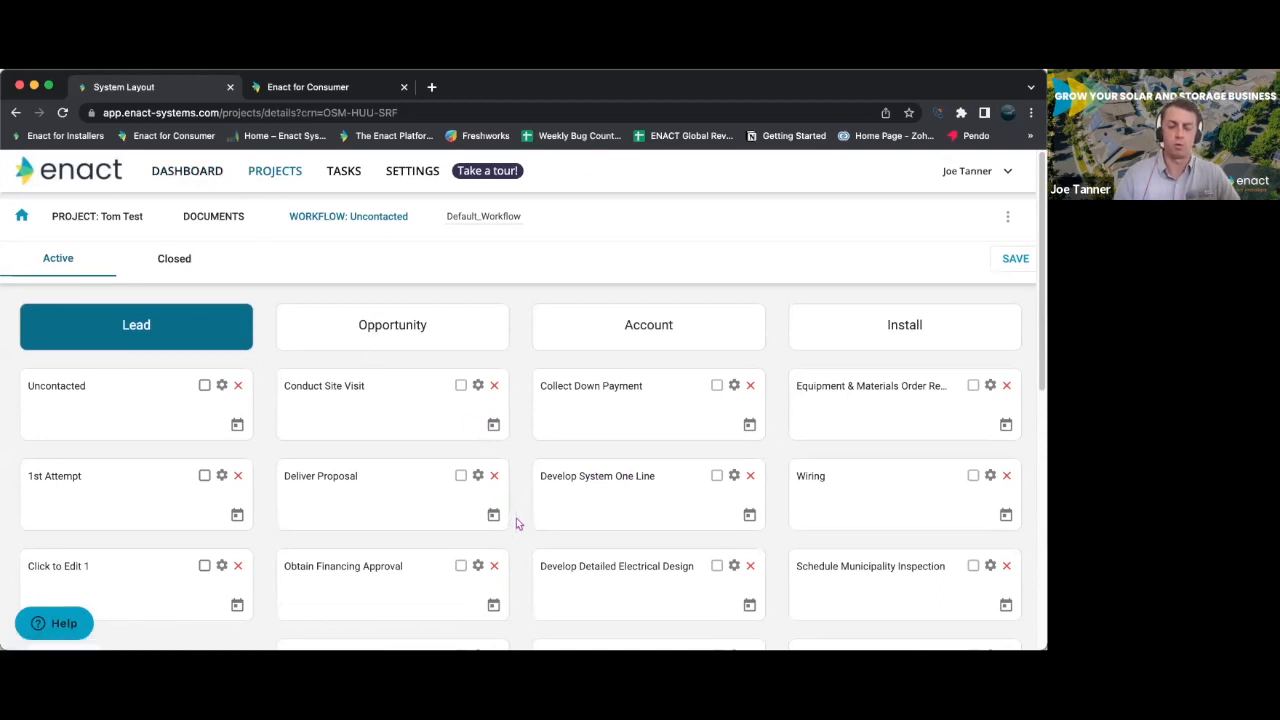
scroll(525, 518, "down", 2)
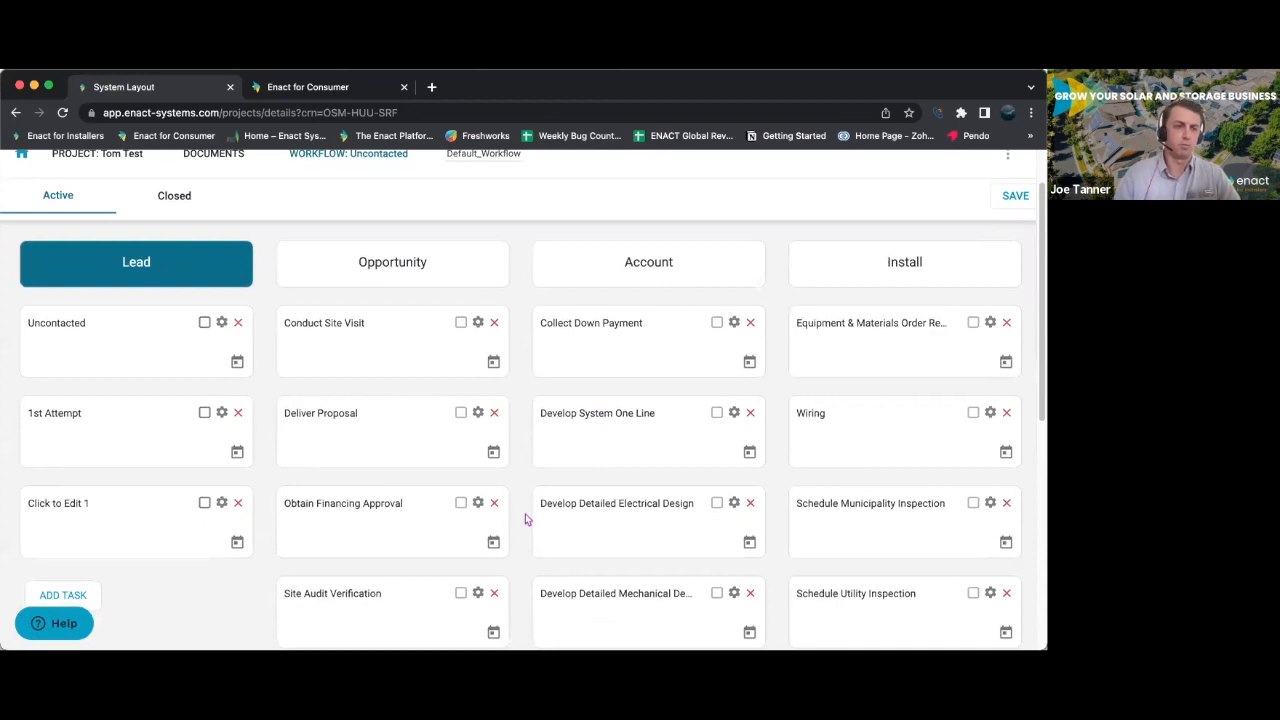
scroll(525, 518, "up", 2)
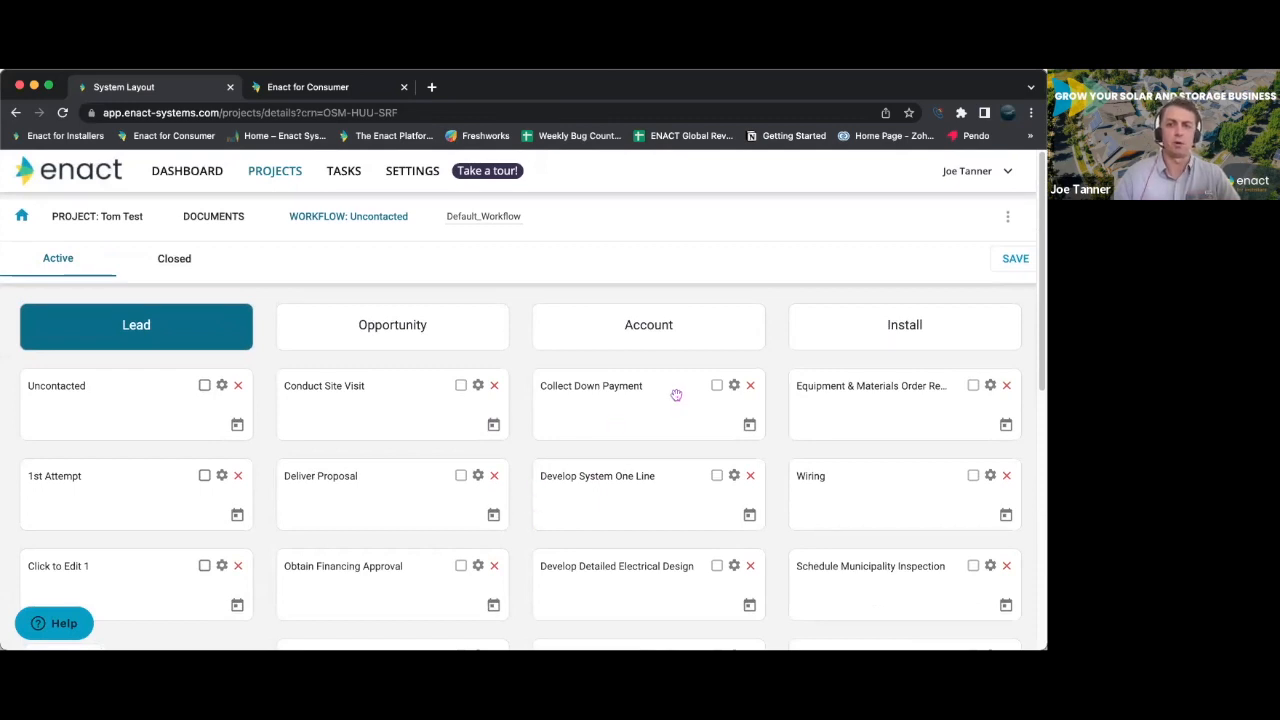
- Check which workflows can be assigned to the project, Commercial or Default_Workflow, and close the chooser without changing the selection
left_click(503, 218)
left_click(532, 188)
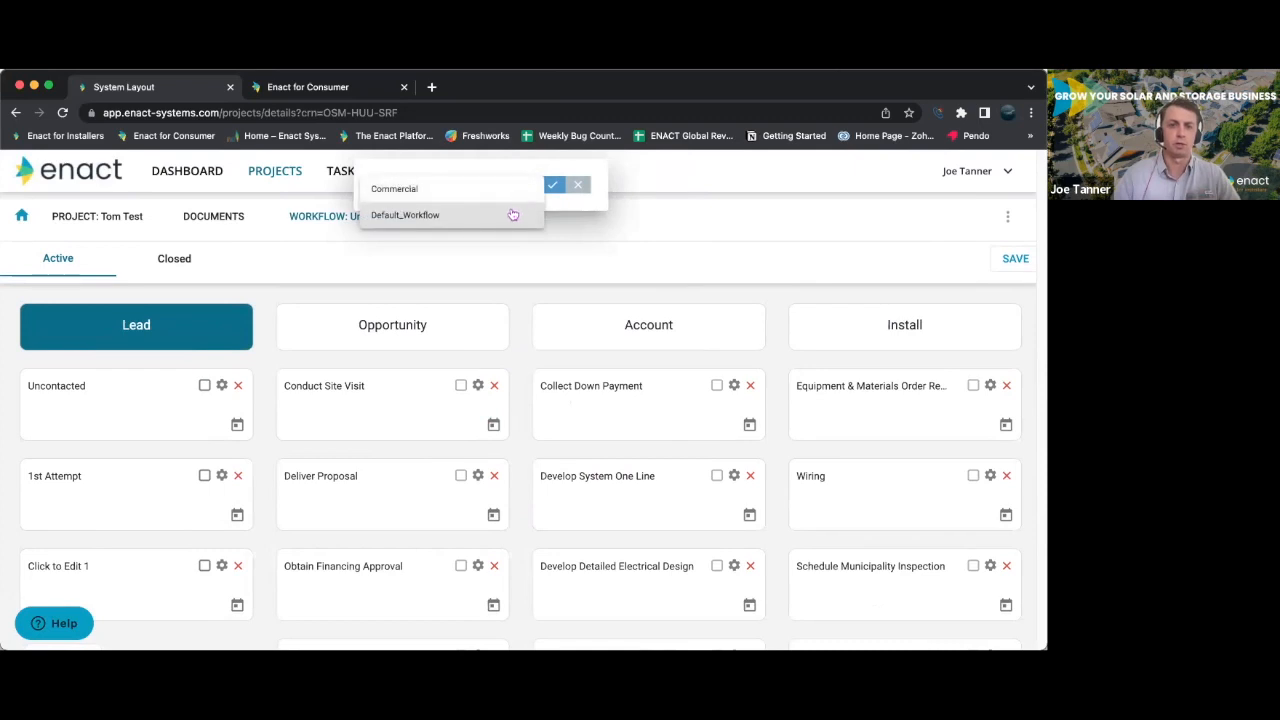
left_click(577, 185)
left_click(577, 185)
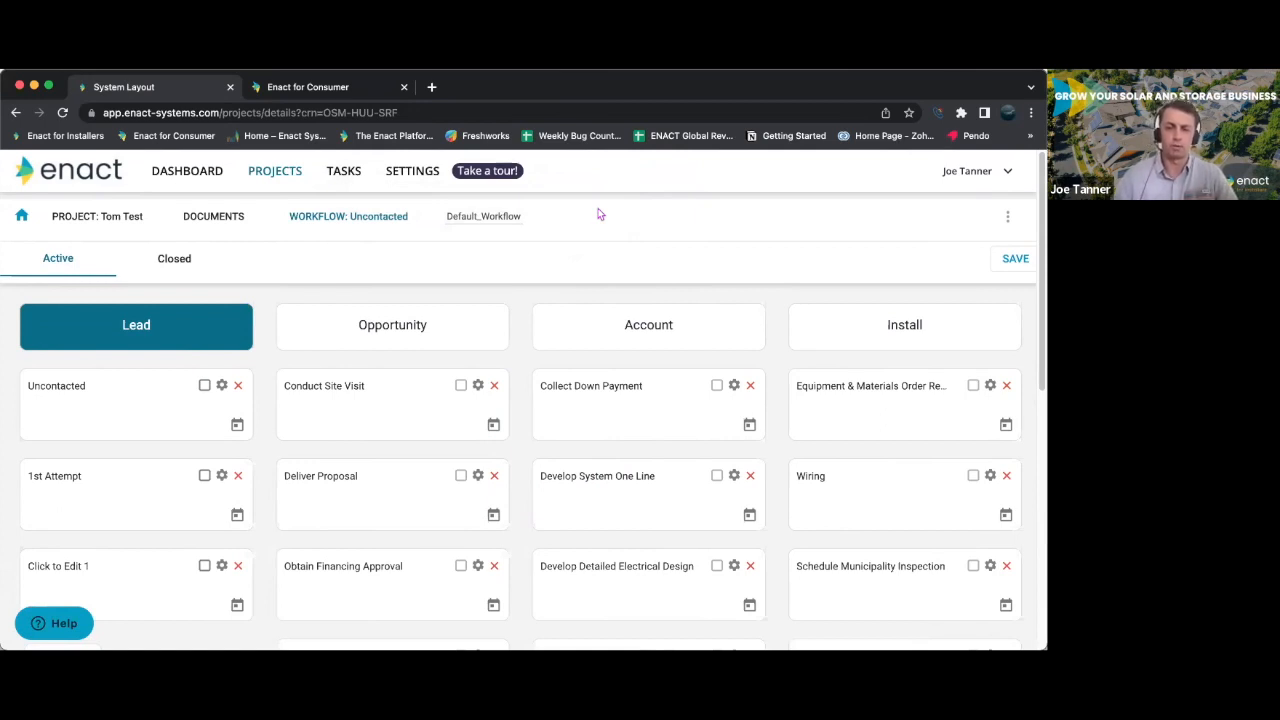
left_click(506, 216)
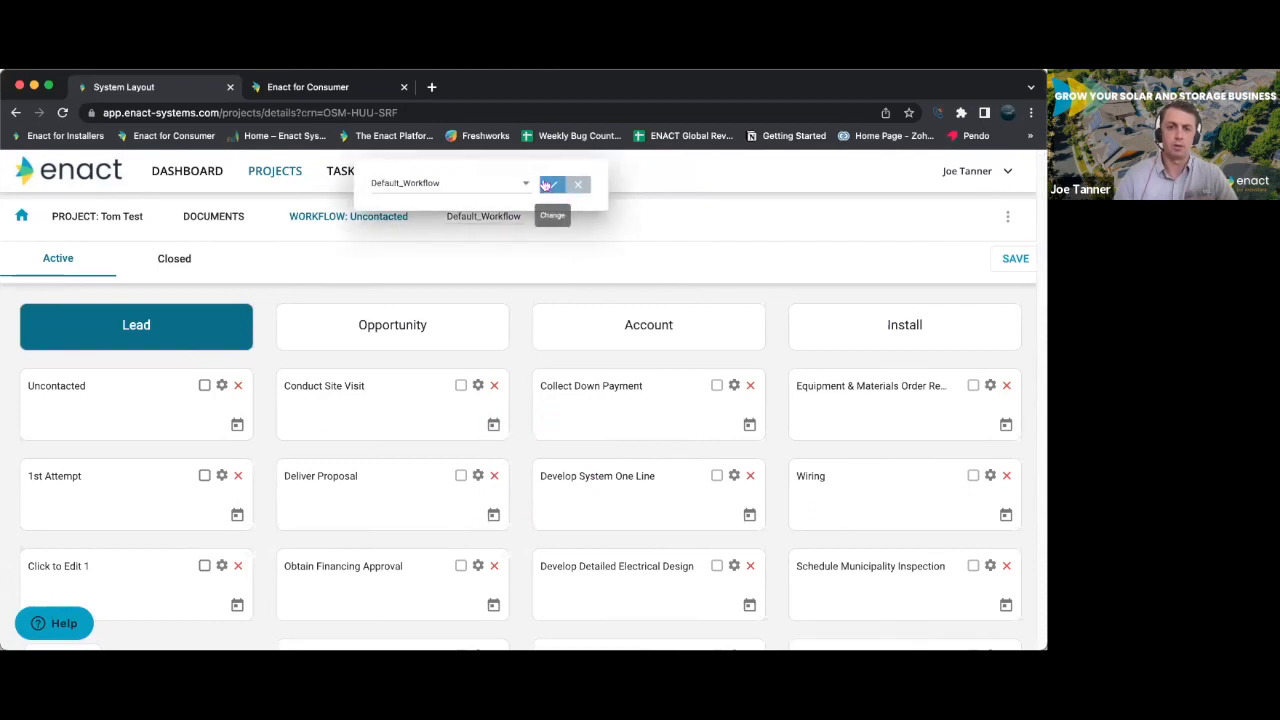
left_click(524, 184)
left_click(578, 185)
left_click(578, 185)
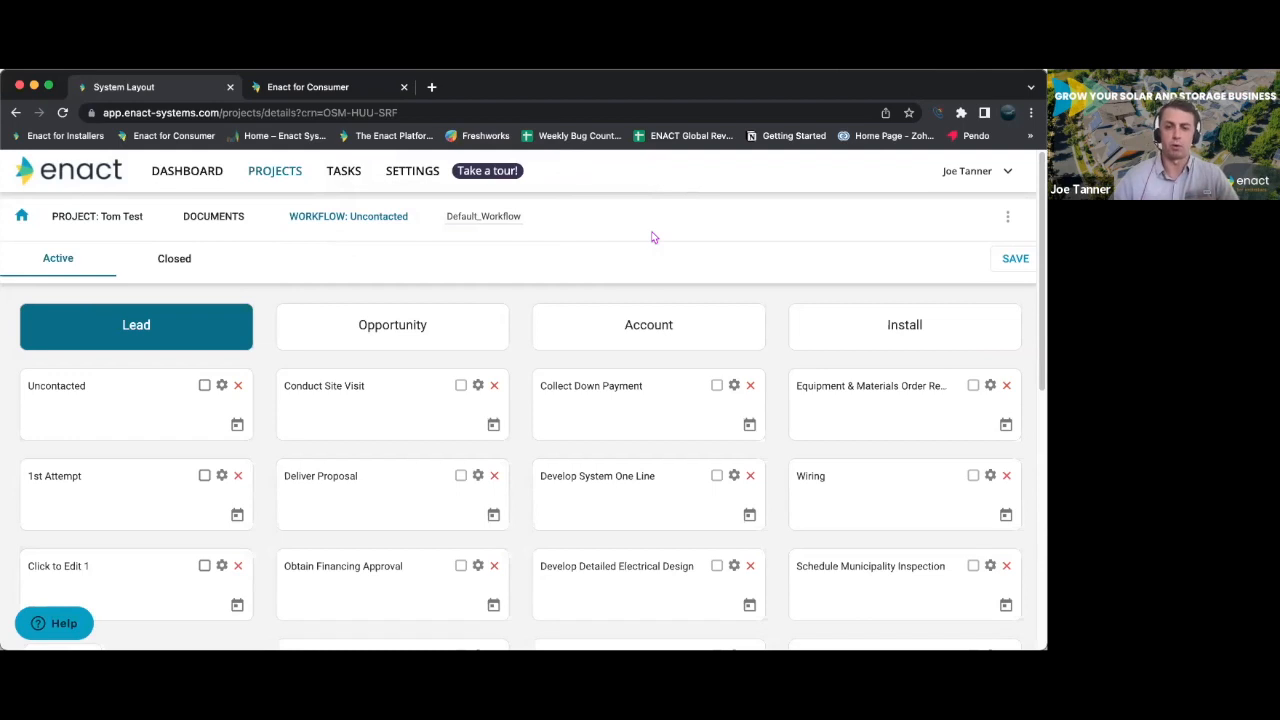
- Go to the hardware setup in the settings and examine the module list and its total number of entries
left_click(414, 176)
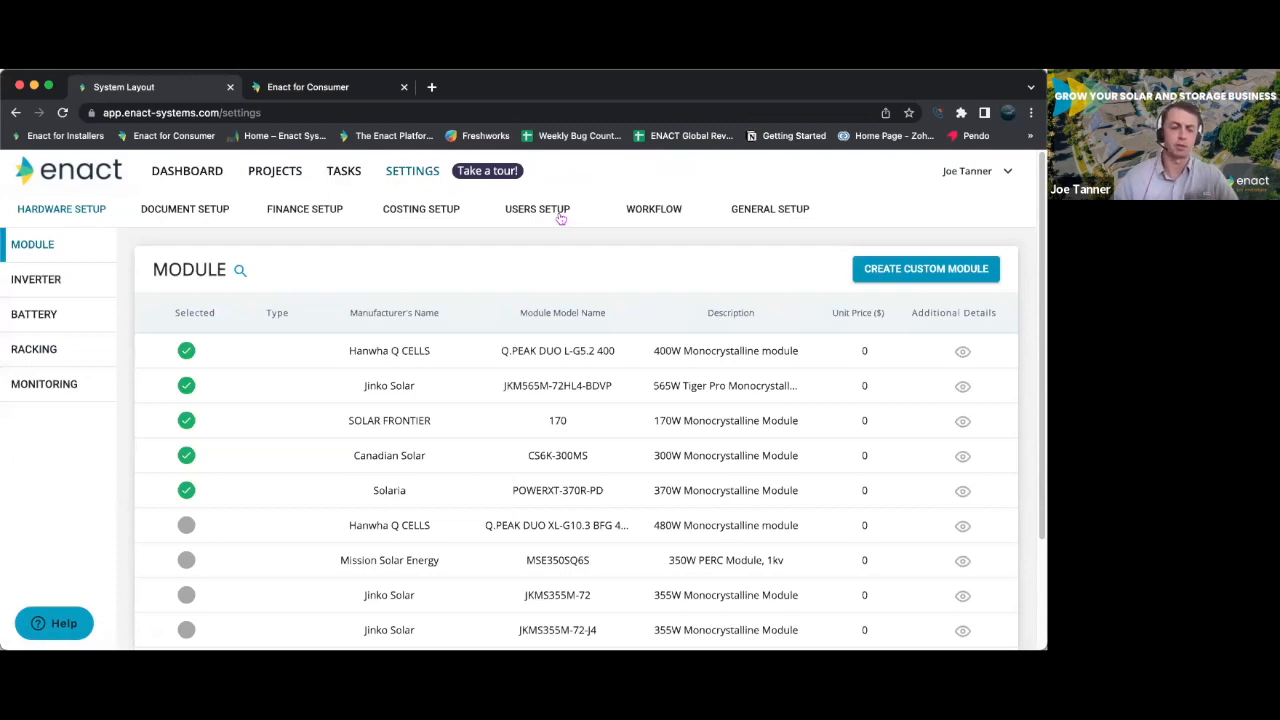
scroll(680, 400, "down", 3)
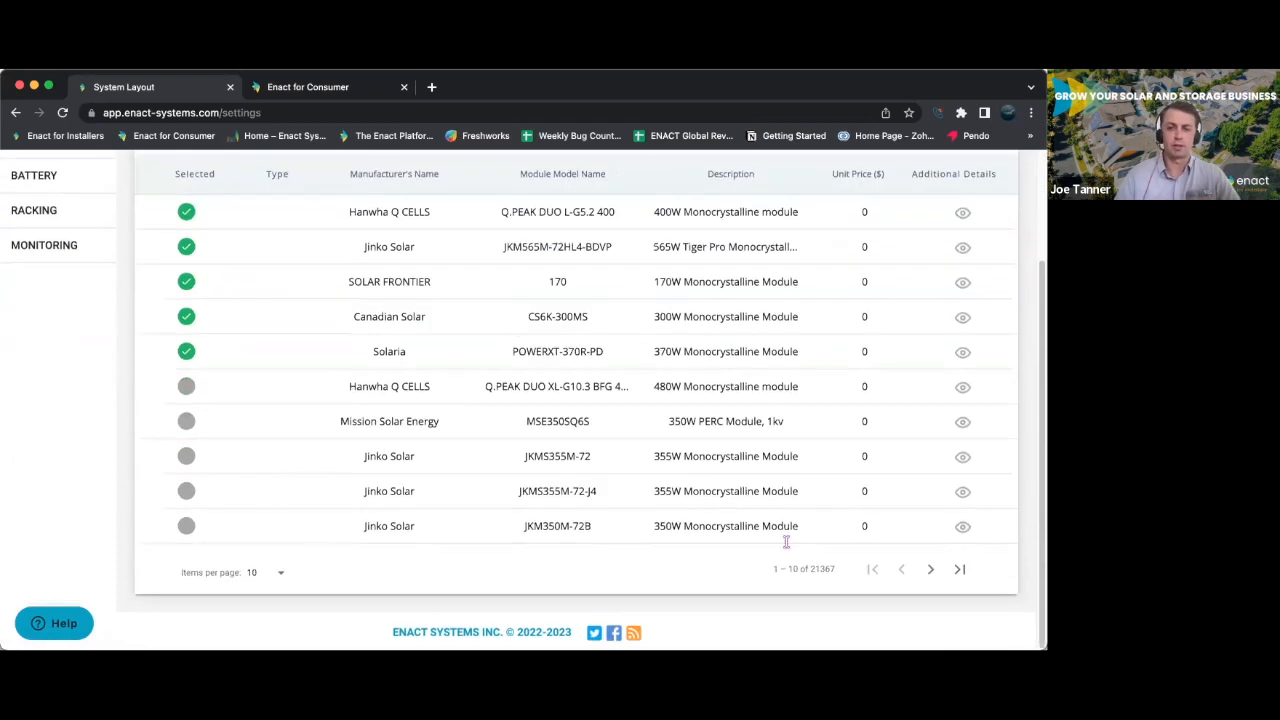
left_click_drag(836, 571, 810, 570)
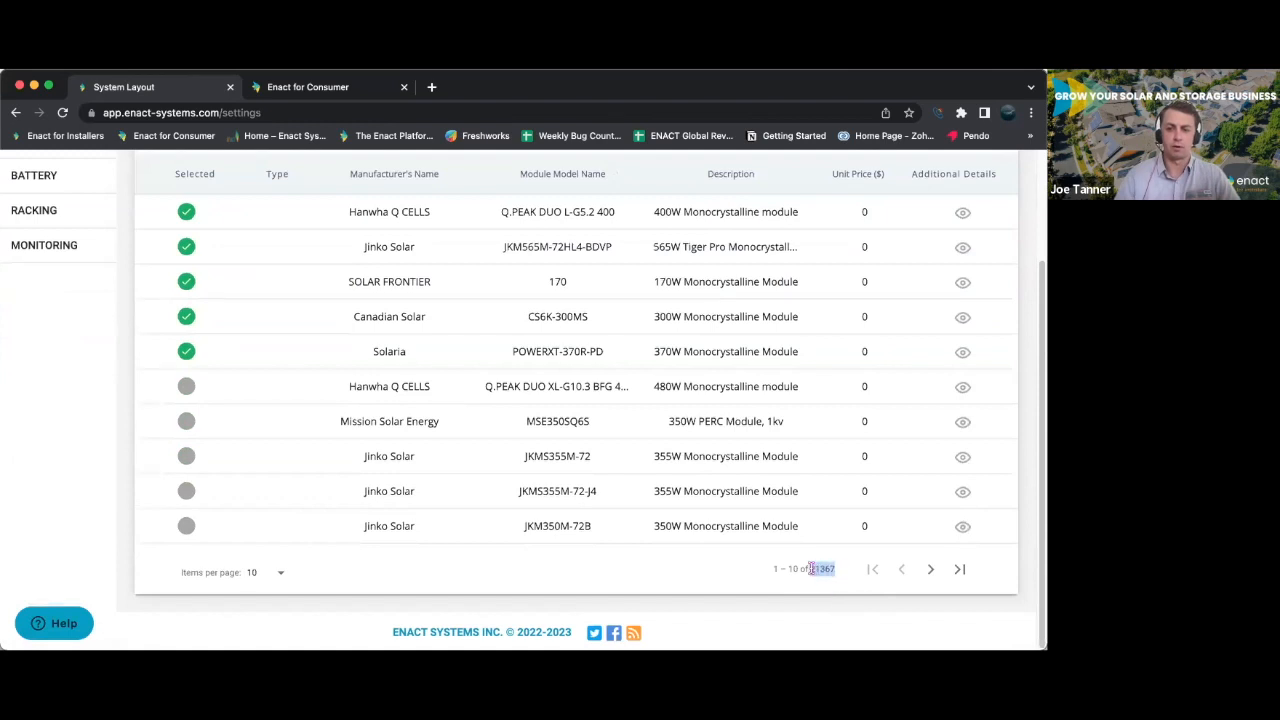
left_click(696, 579)
scroll(696, 579, "up", 1)
scroll(697, 583, "up", 3)
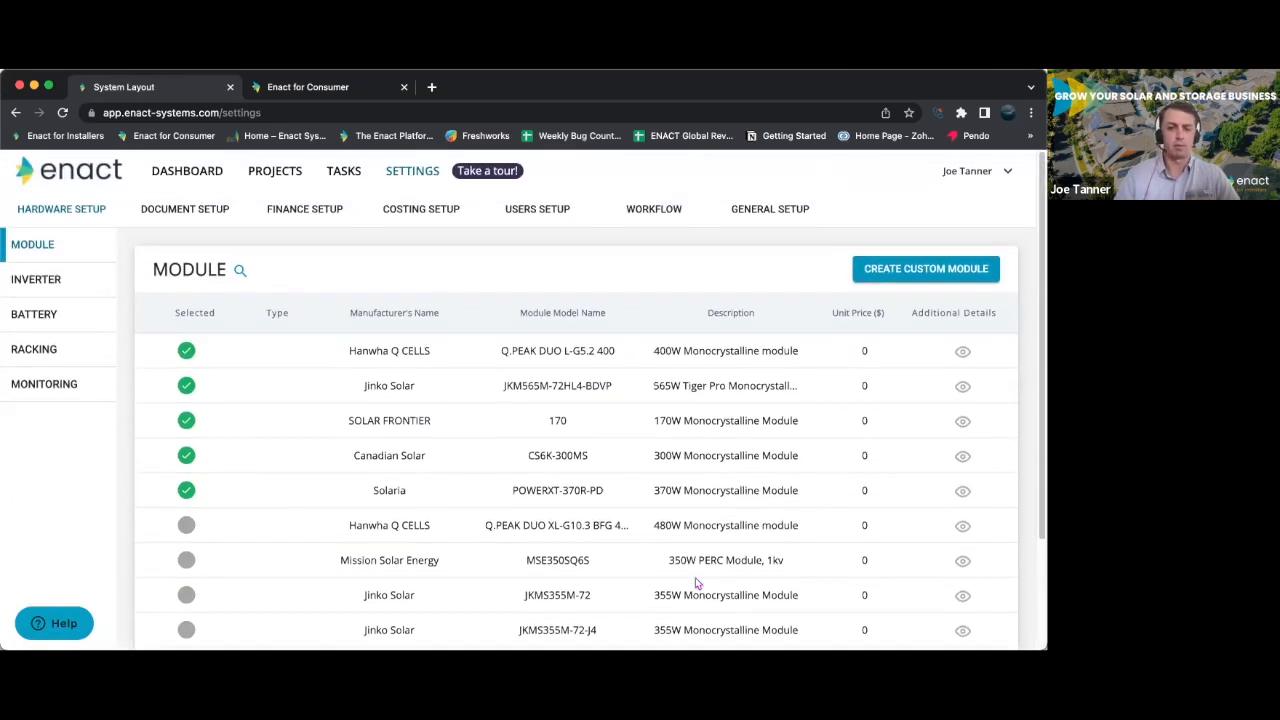
scroll(695, 577, "down", 2)
scroll(694, 577, "up", 1)
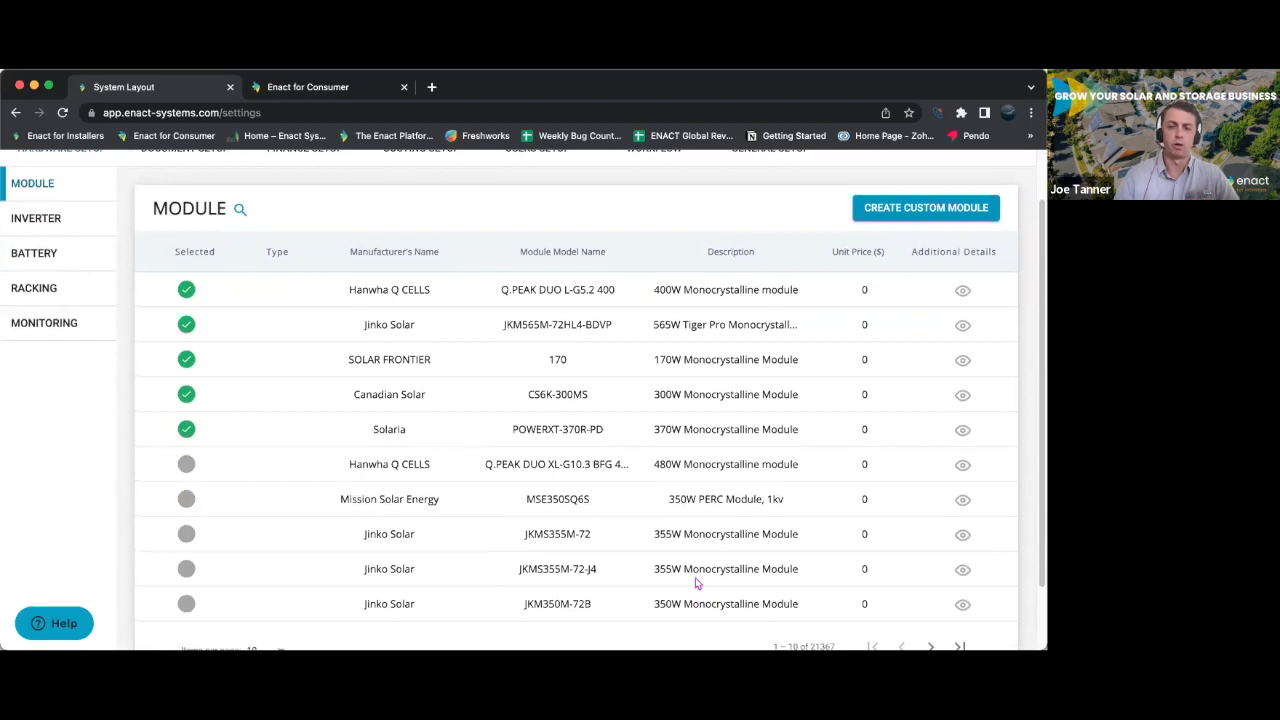
scroll(697, 583, "up", 2)
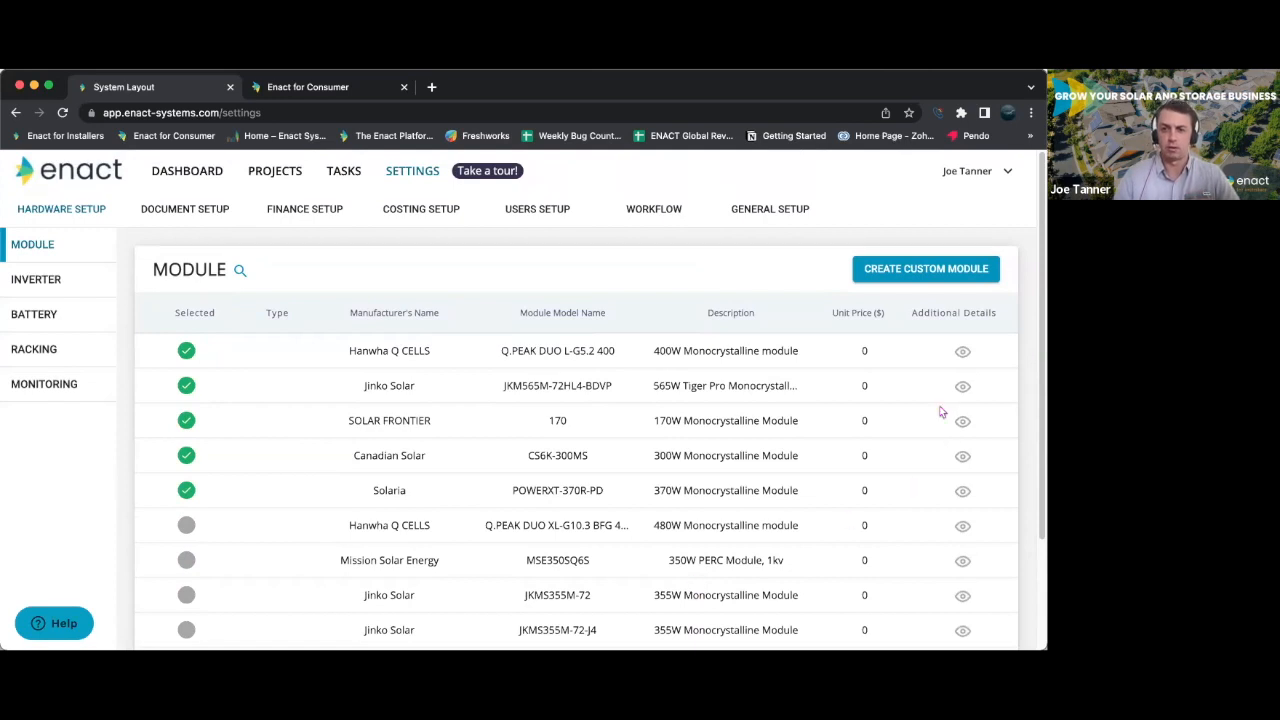
- Open the custom module form, review its basic, general and other details including the datasheet and logo attachments, and close it unsaved
left_click(908, 270)
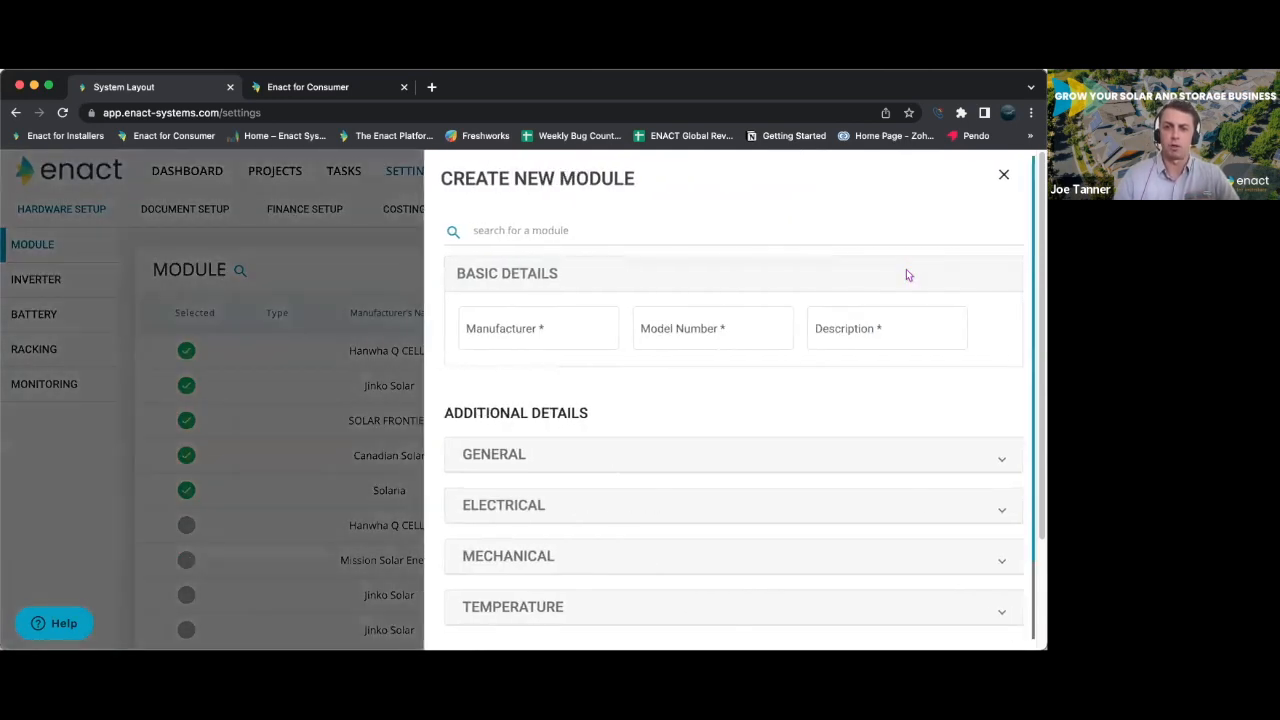
left_click(590, 324)
left_click(686, 326)
left_click(826, 329)
left_click(658, 376)
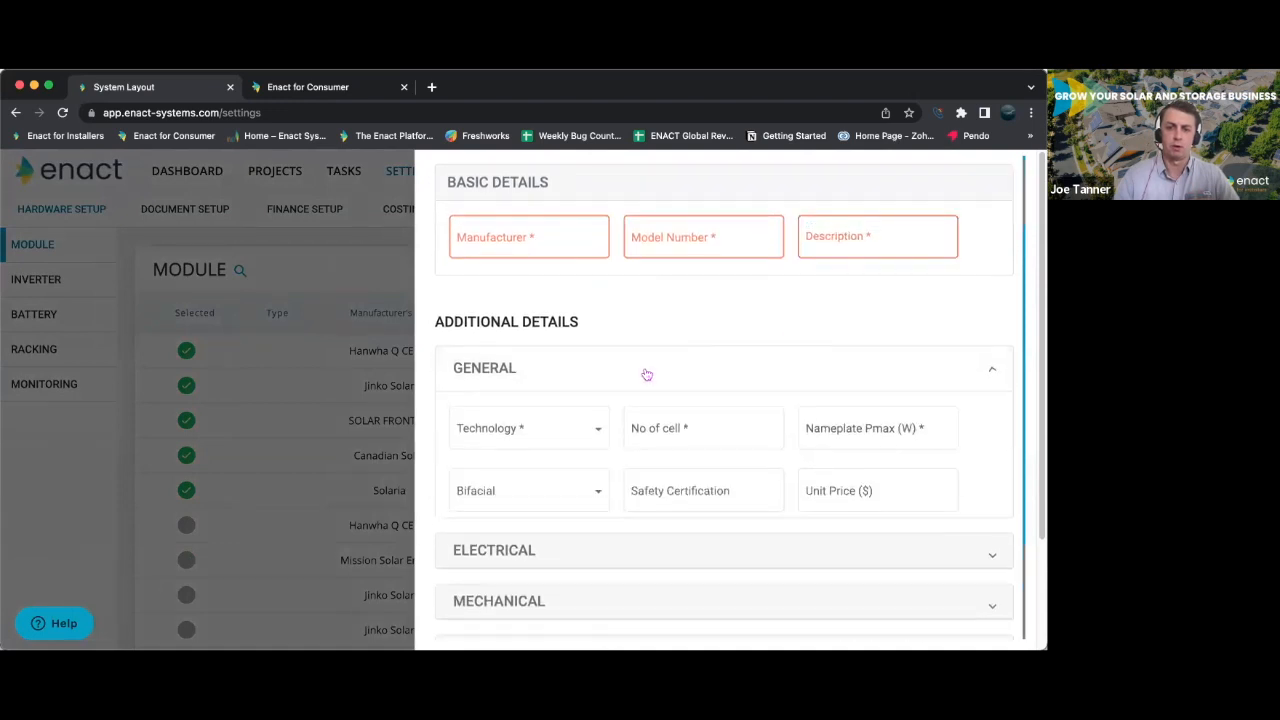
scroll(646, 374, "down", 3)
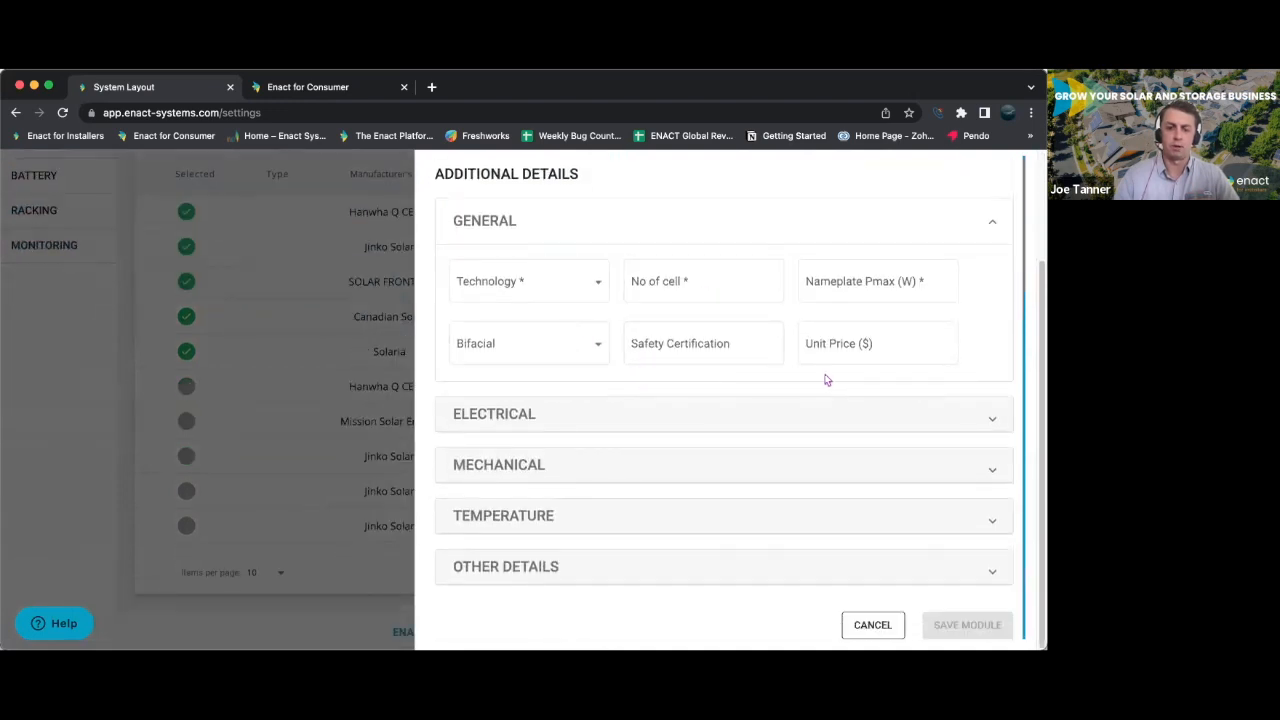
left_click(594, 568)
scroll(657, 488, "down", 3)
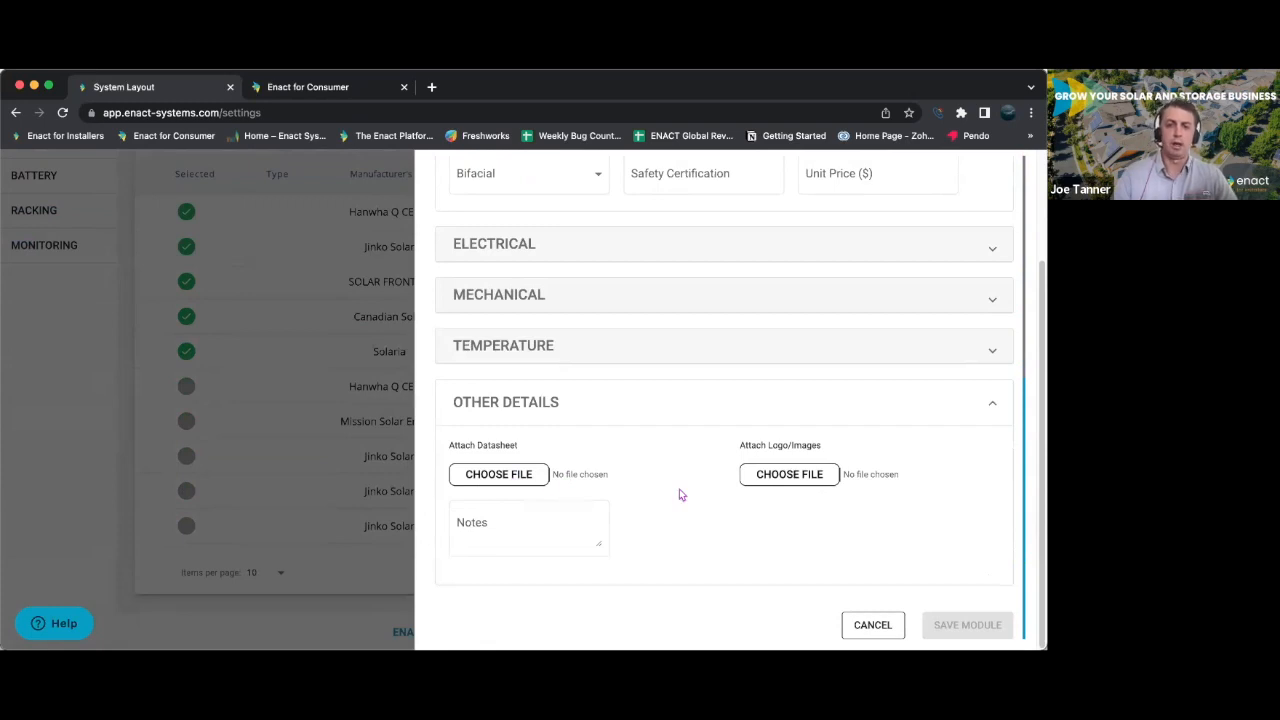
scroll(680, 495, "up", 3)
scroll(877, 352, "up", 3)
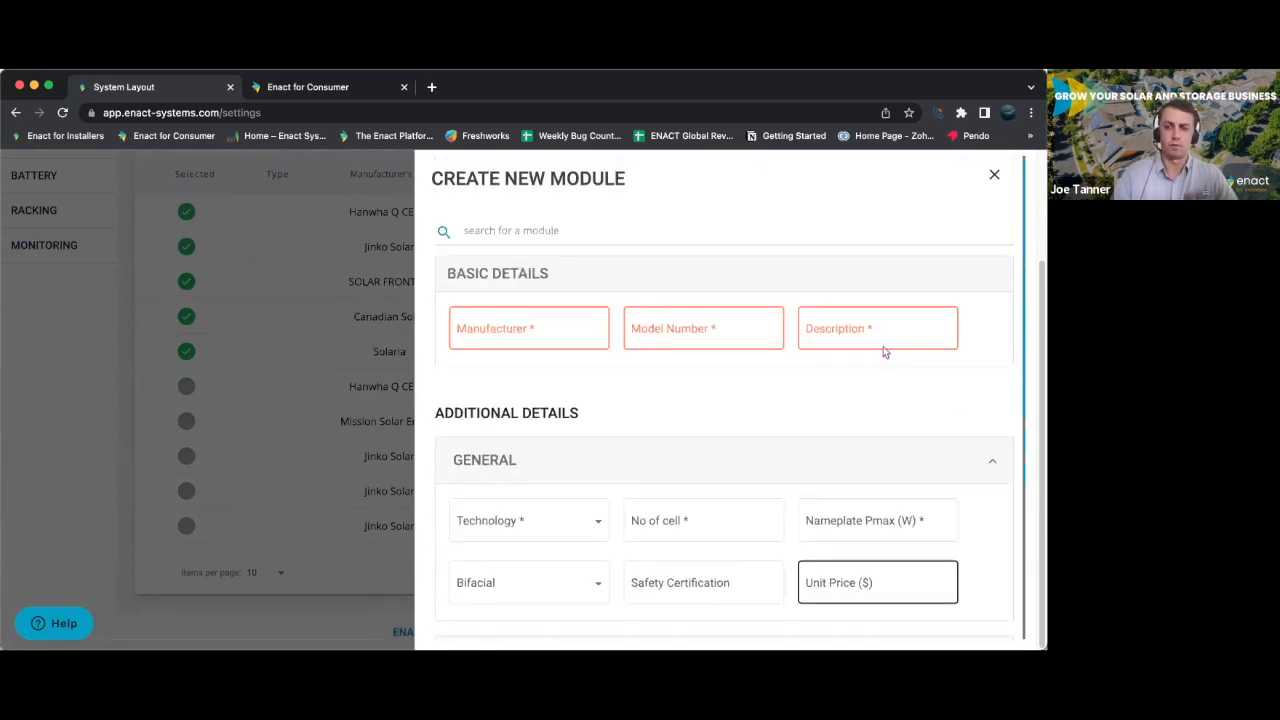
left_click(995, 175)
- Look through the inverter, battery, racking and monitoring sections of the hardware setup
scroll(324, 305, "up", 3)
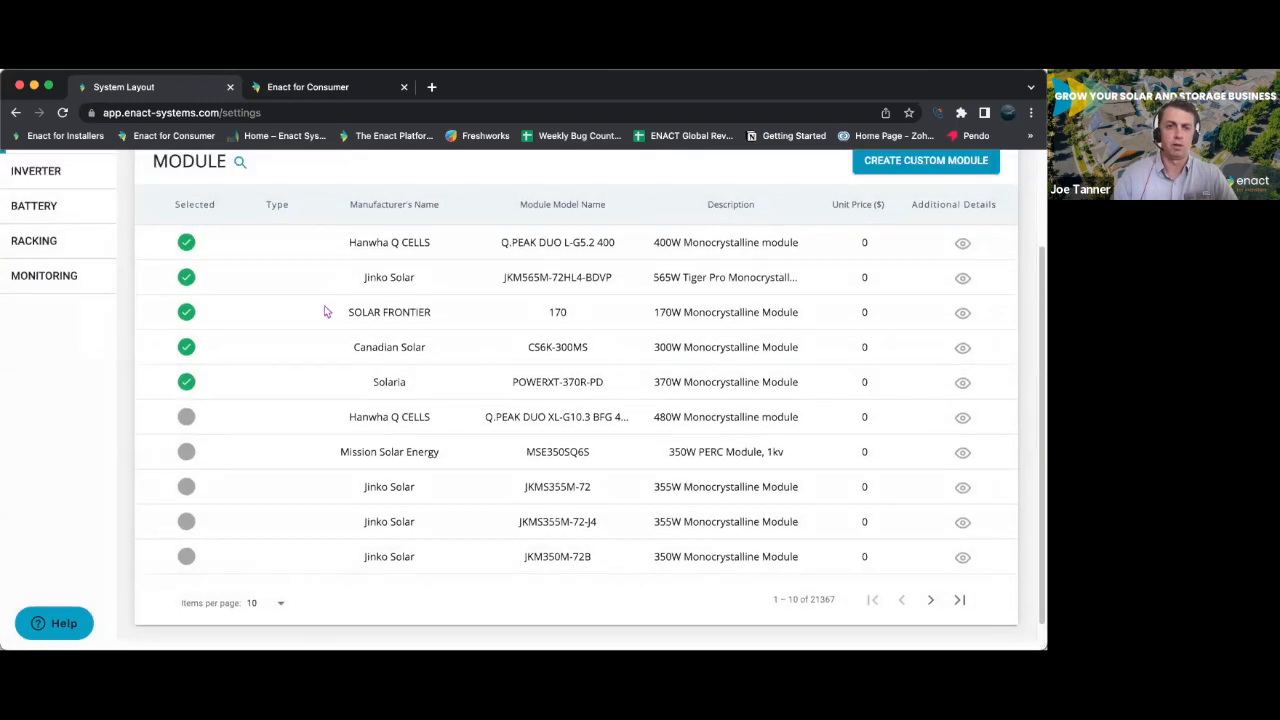
left_click(45, 268)
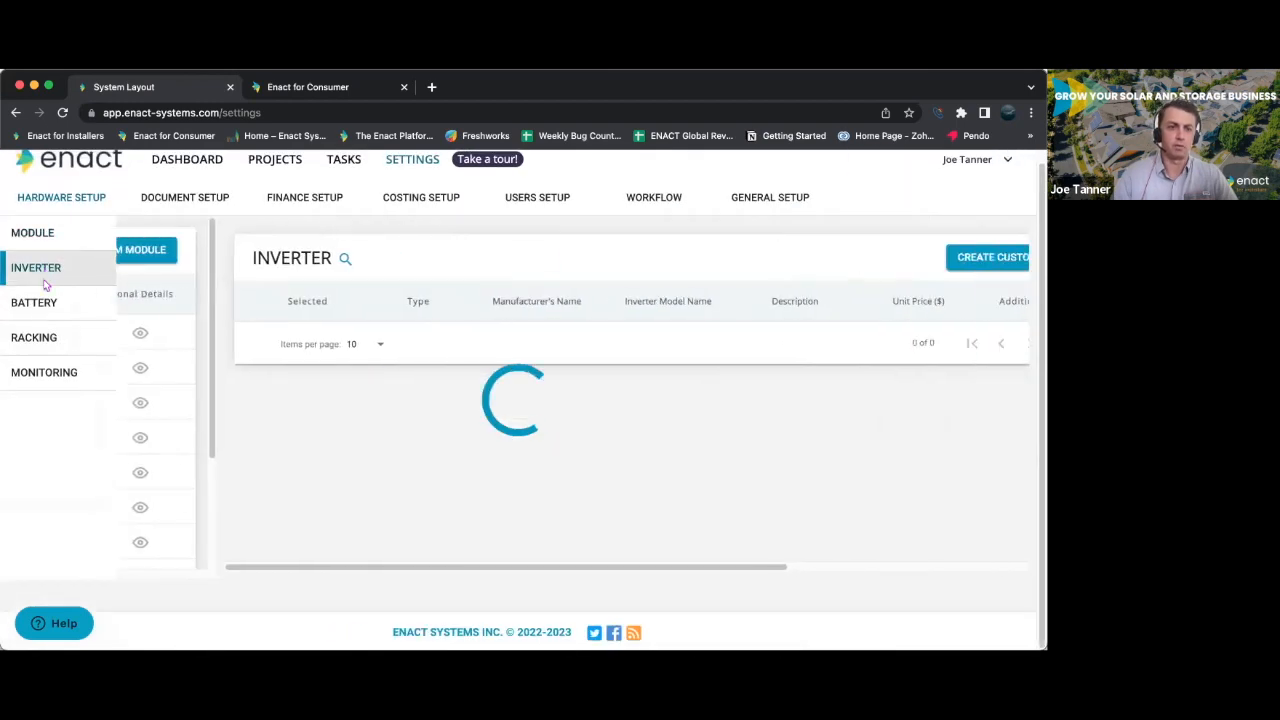
left_click(42, 303)
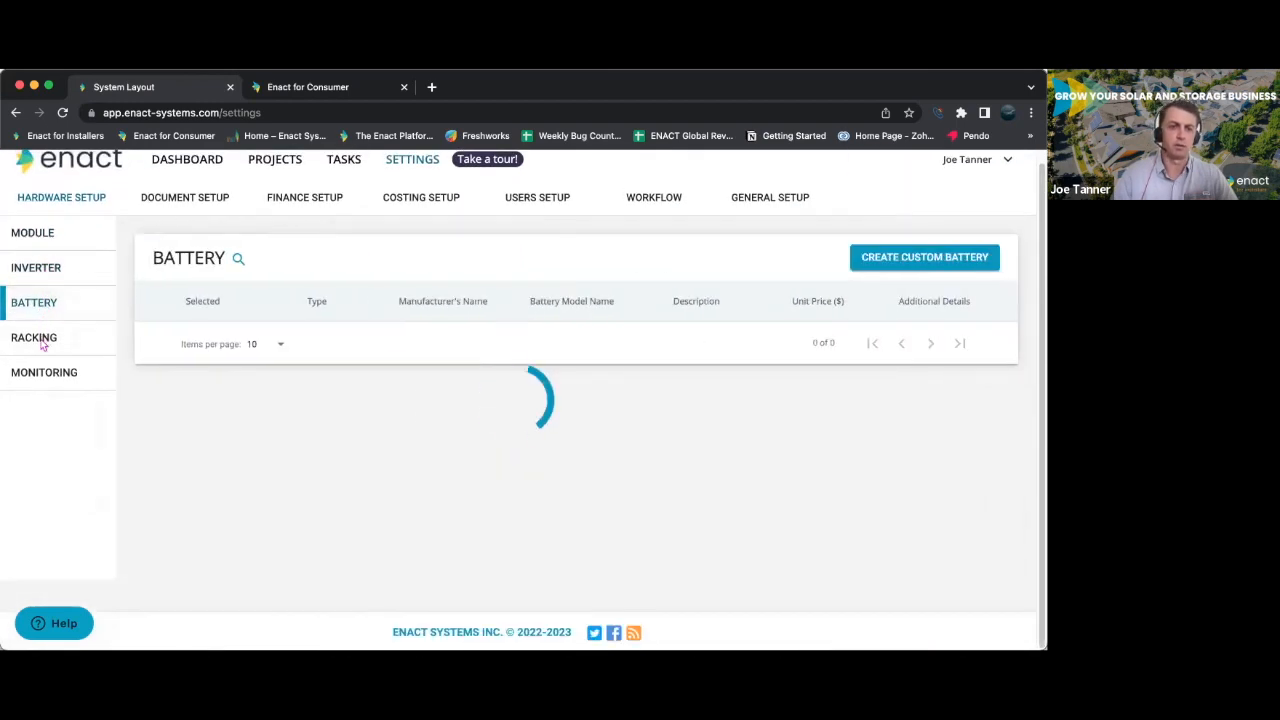
left_click(40, 338)
left_click(38, 373)
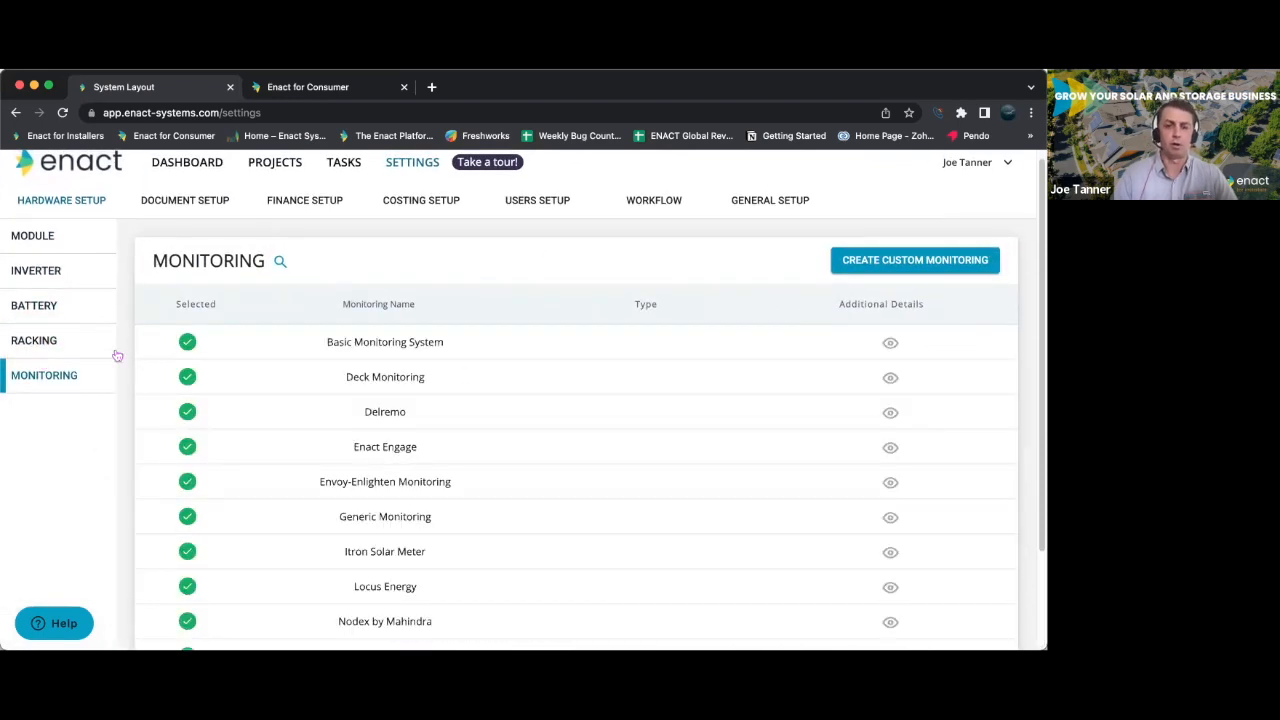
scroll(548, 371, "down", 3)
scroll(548, 371, "up", 3)
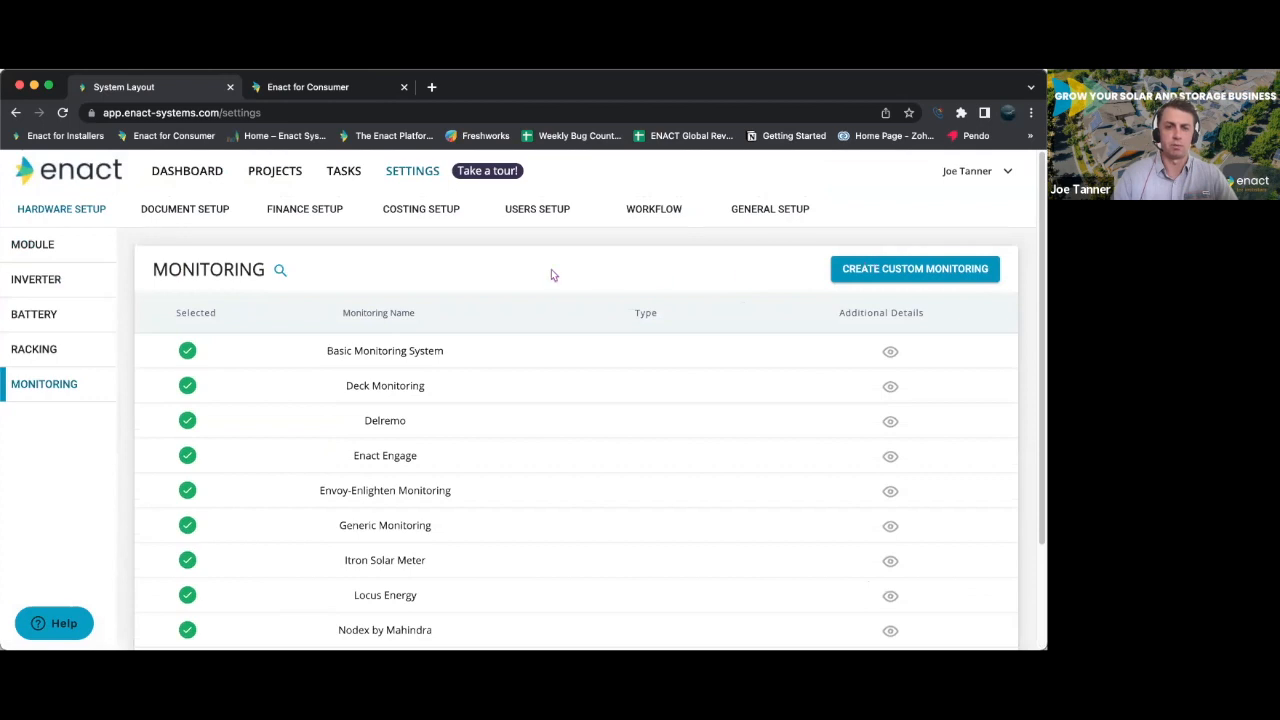
- Open the document setup to view the contract templates
left_click(207, 214)
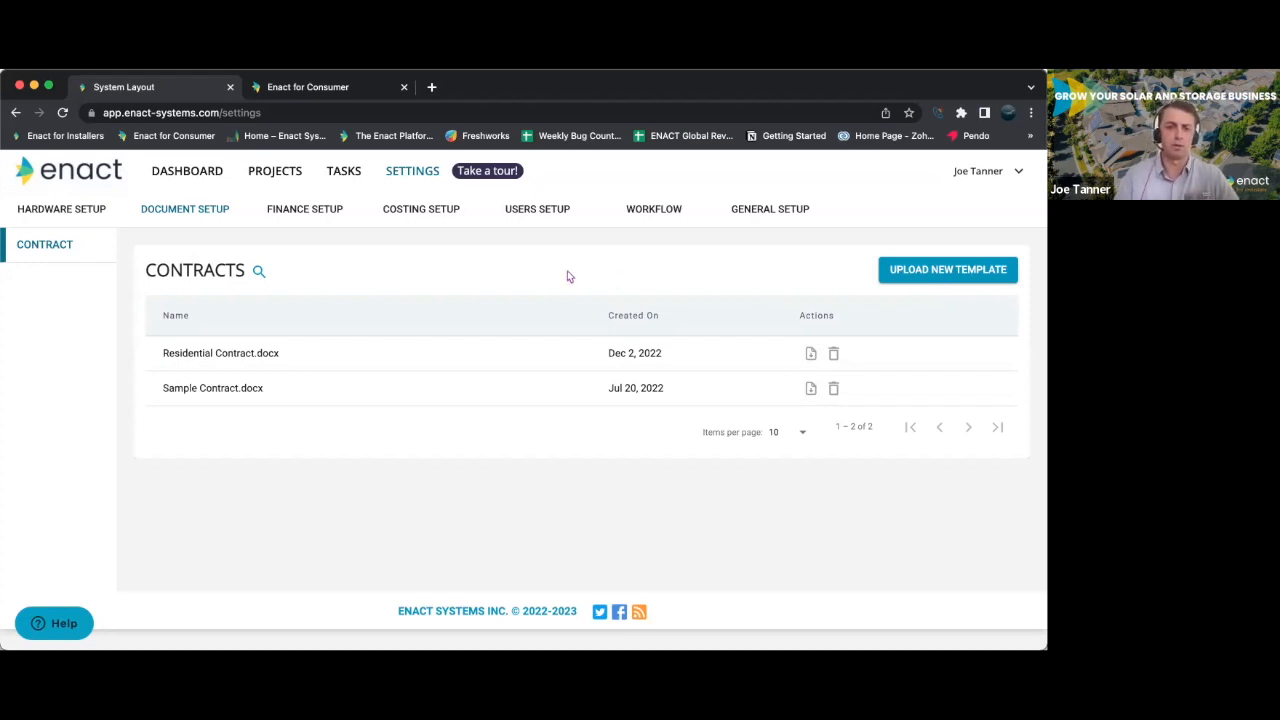
- Open the finance setup and look through the list of finance plans with their banks, terms and rates
left_click(305, 209)
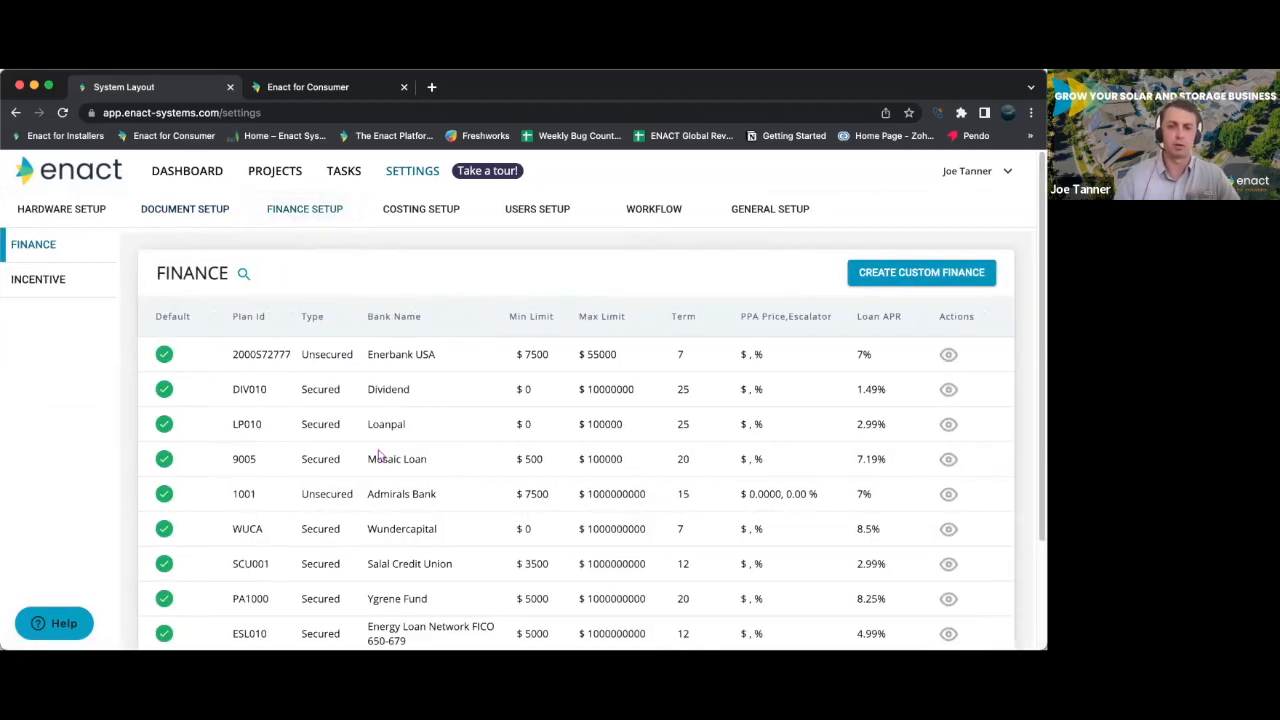
scroll(378, 452, "down", 3)
scroll(378, 452, "up", 2)
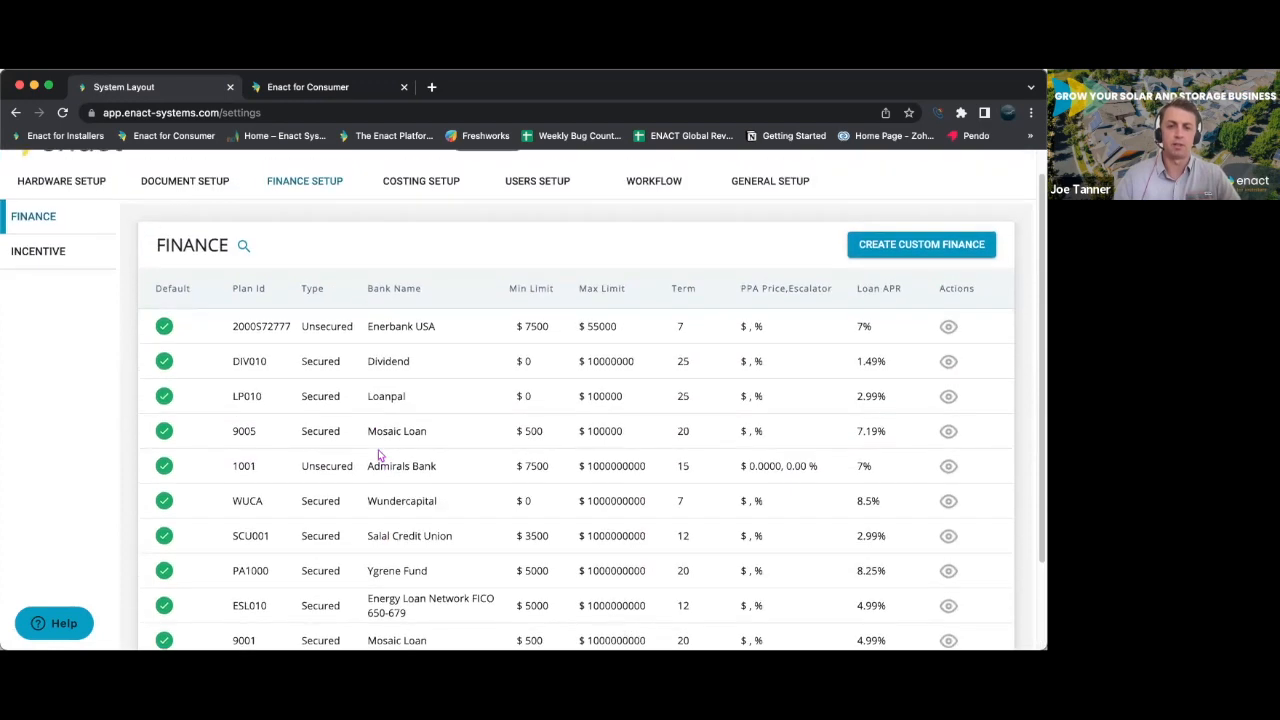
scroll(378, 449, "down", 1)
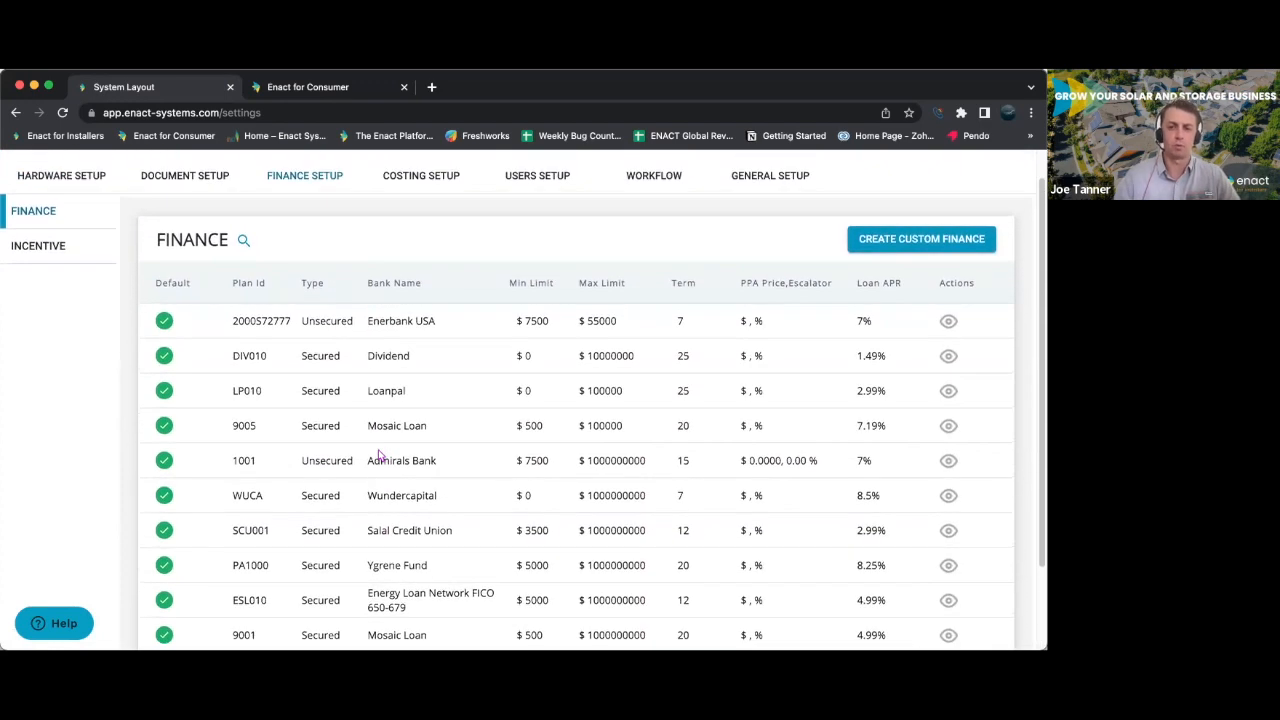
scroll(378, 455, "up", 1)
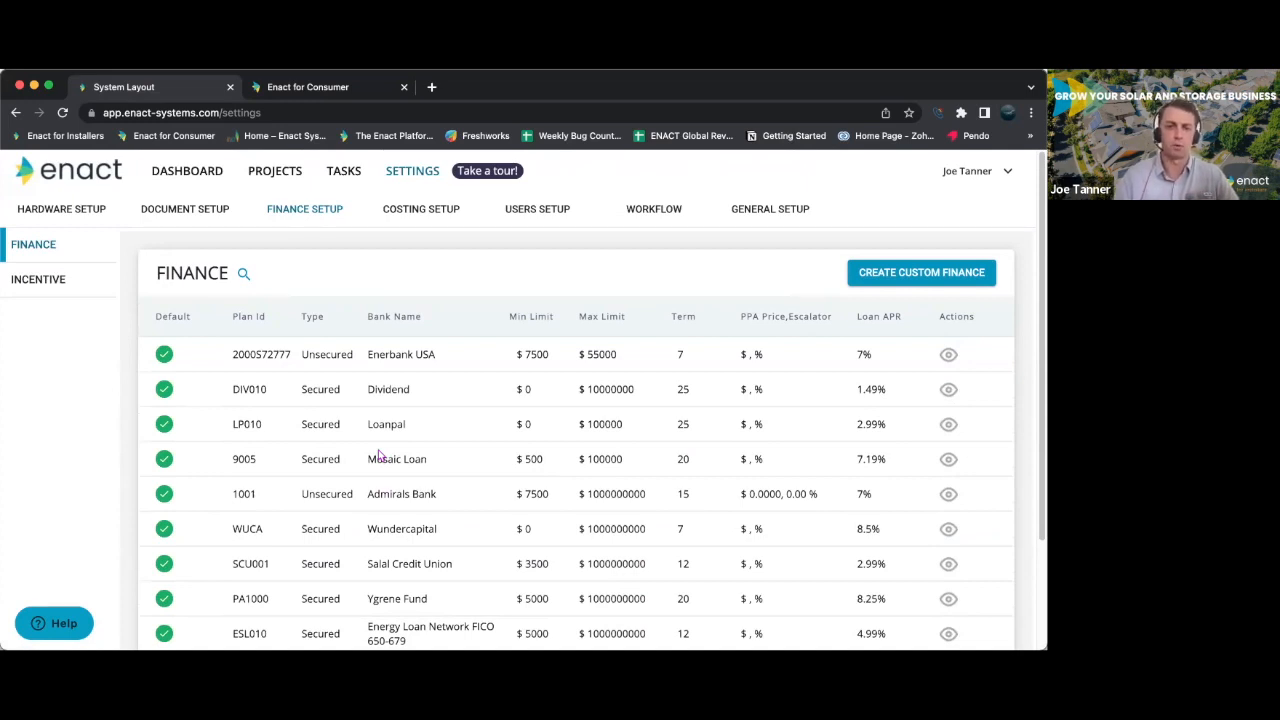
scroll(280, 475, "down", 3)
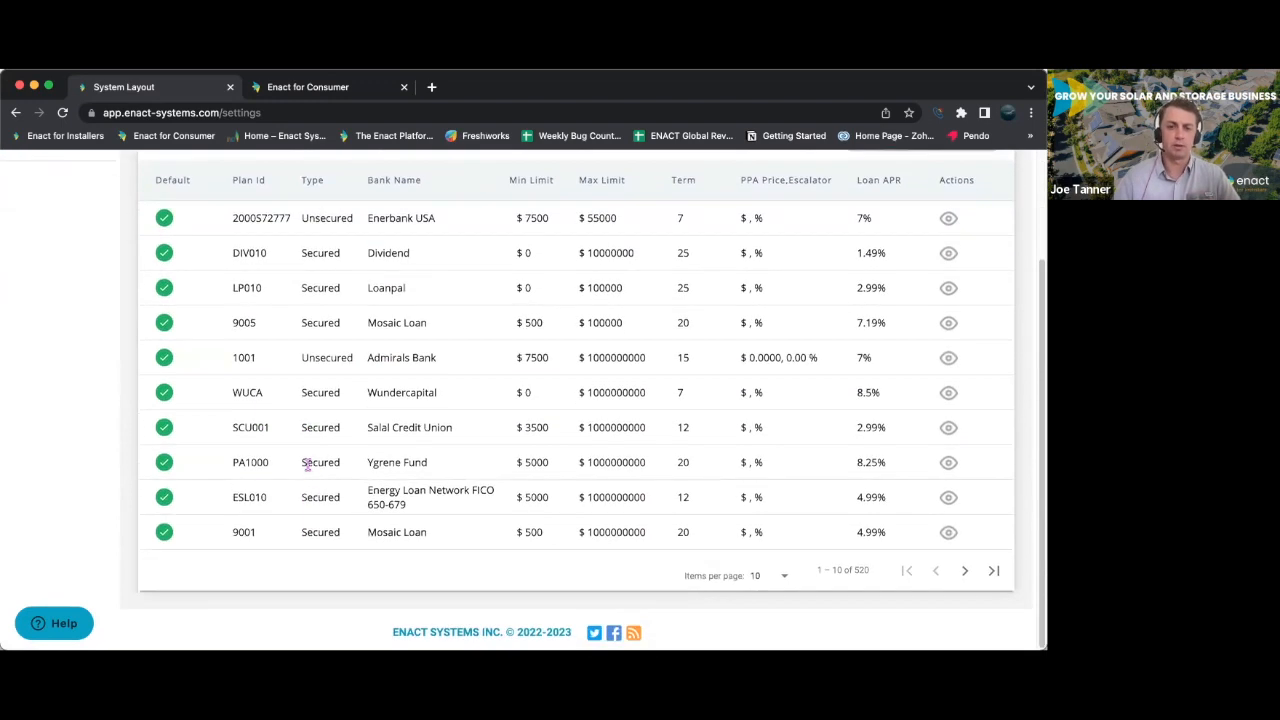
- Check the maximum limits of the Mosaic Loan plan 9005 and the Admirals Bank plan, and view the incentive profiles
left_click_drag(627, 327, 583, 330)
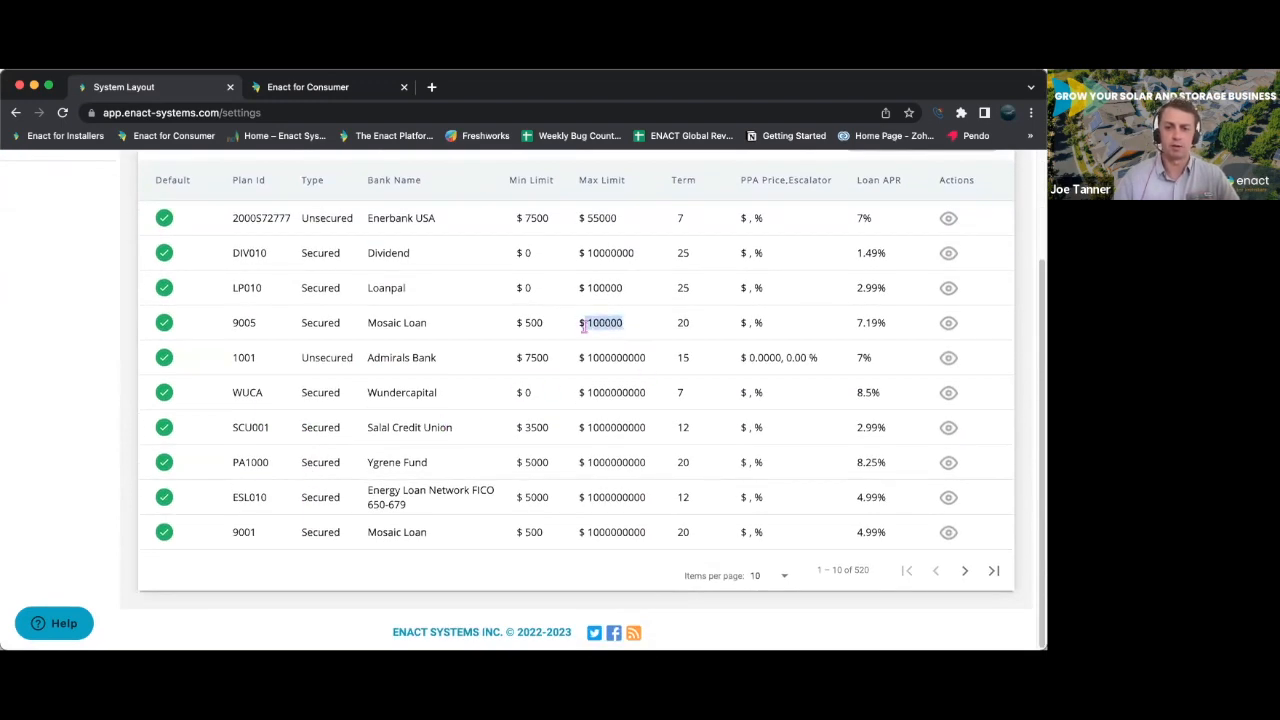
left_click(652, 360)
double_click(587, 365)
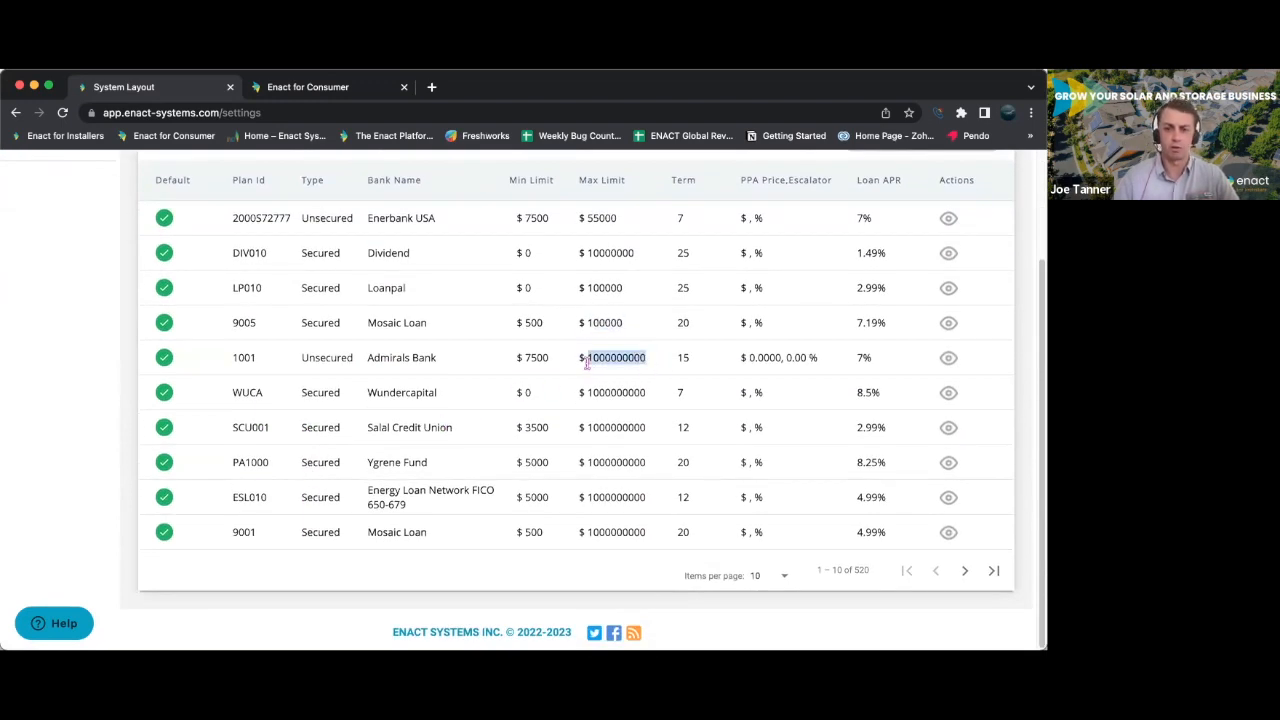
left_click(474, 378)
scroll(484, 372, "up", 3)
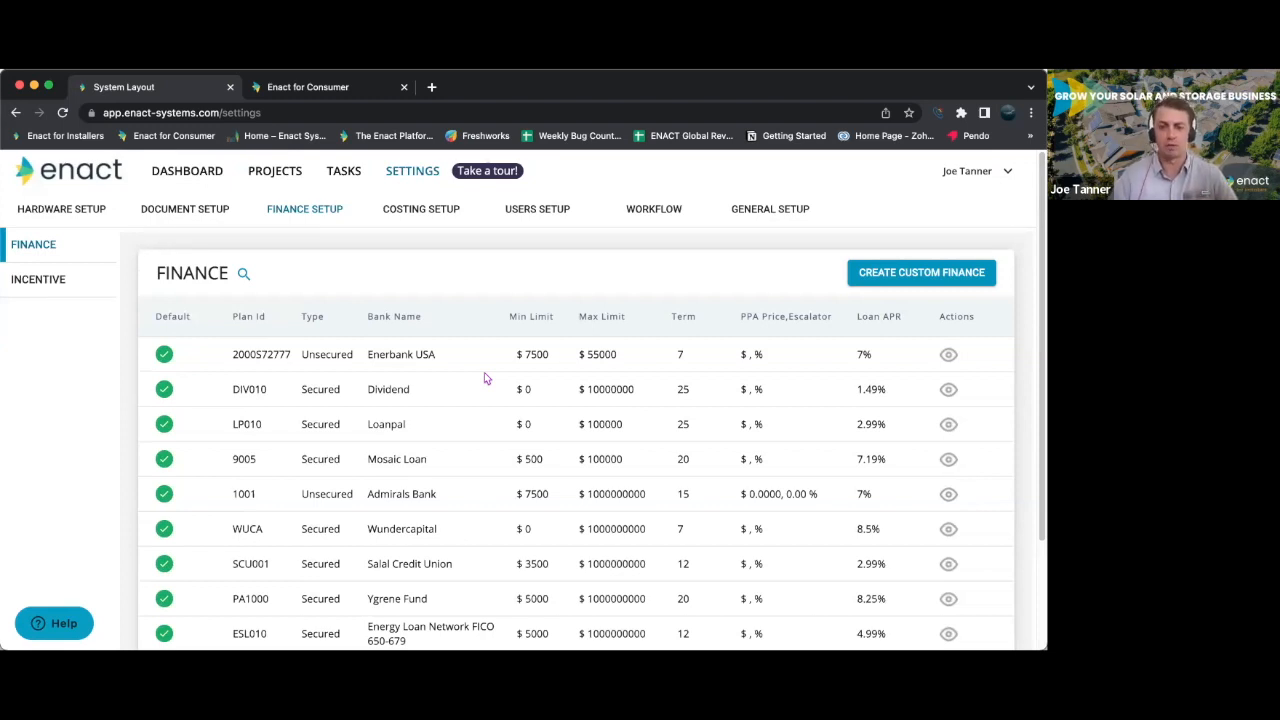
left_click(56, 280)
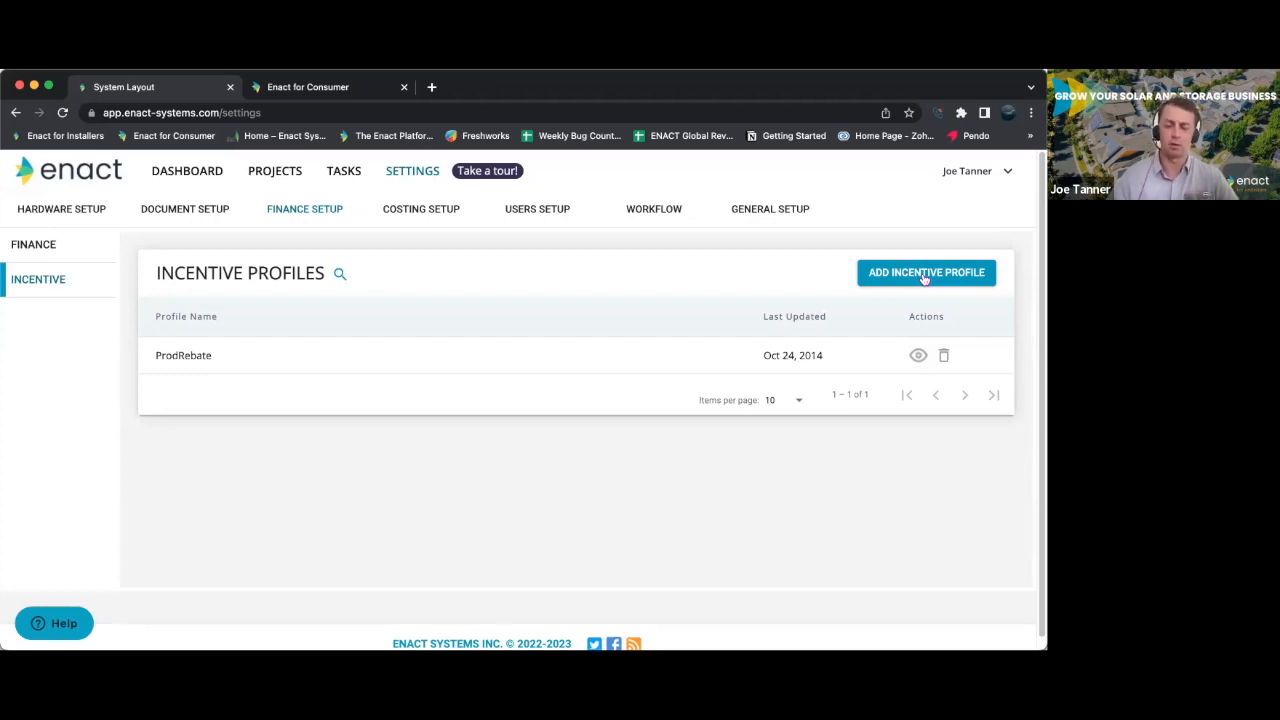
- Open the costing setup and review the cost items and size-tier prices of the Commercial Sample profile
left_click(436, 214)
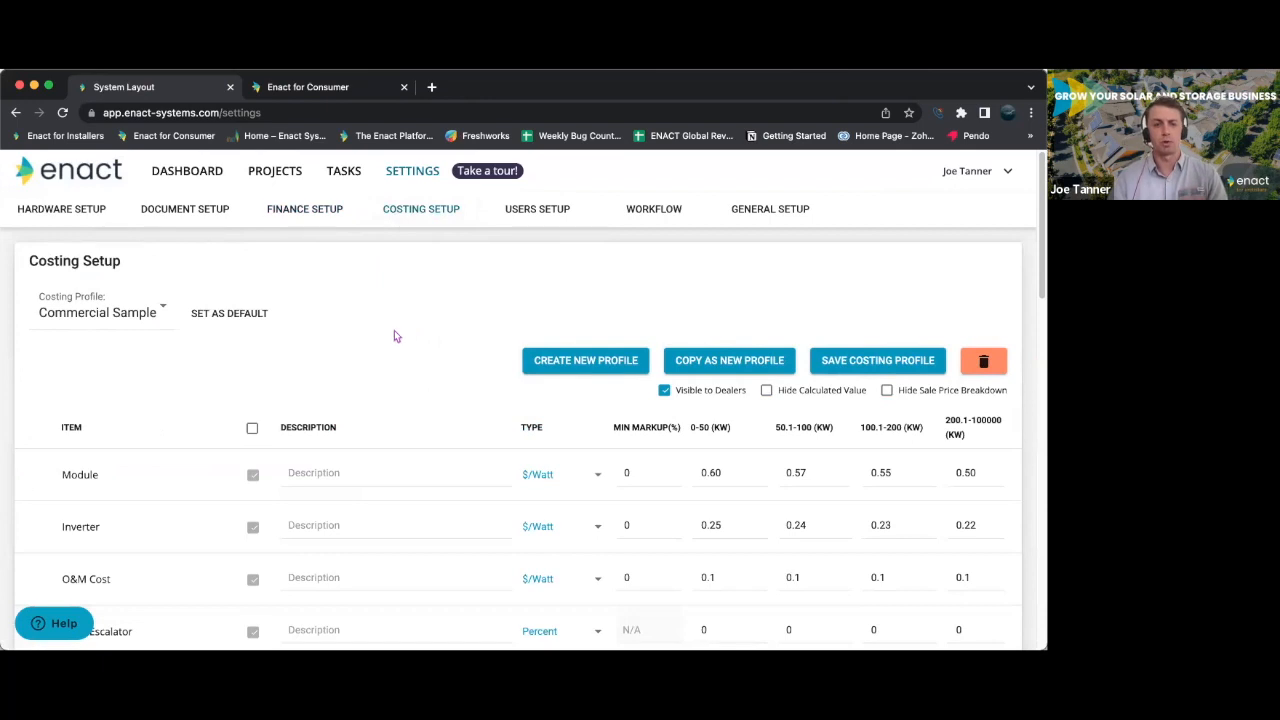
scroll(505, 414, "down", 5)
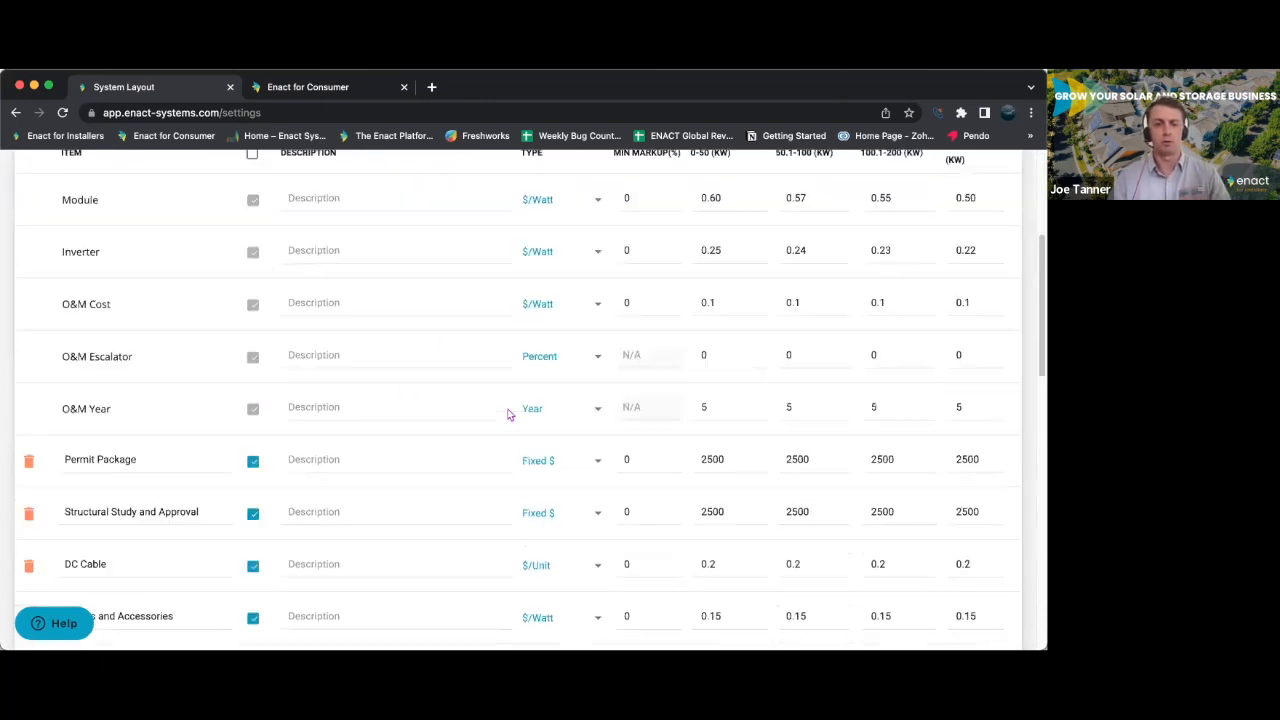
scroll(488, 413, "down", 5)
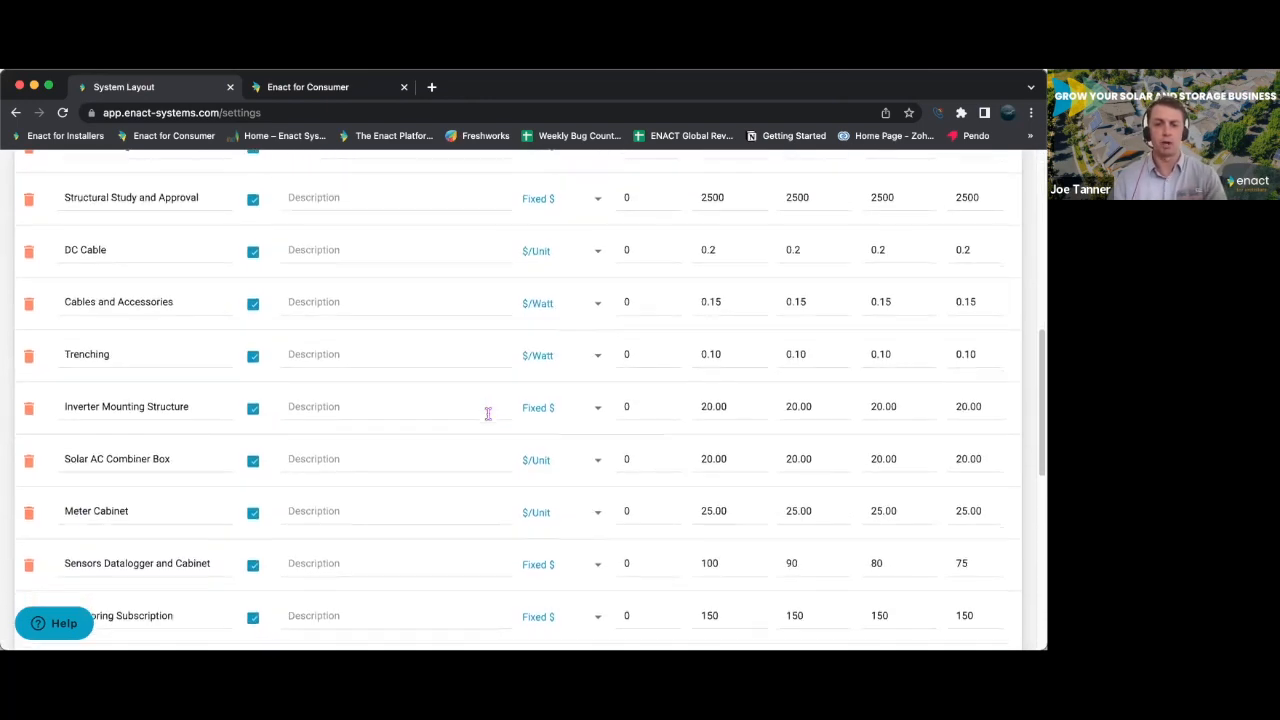
scroll(488, 413, "down", 4)
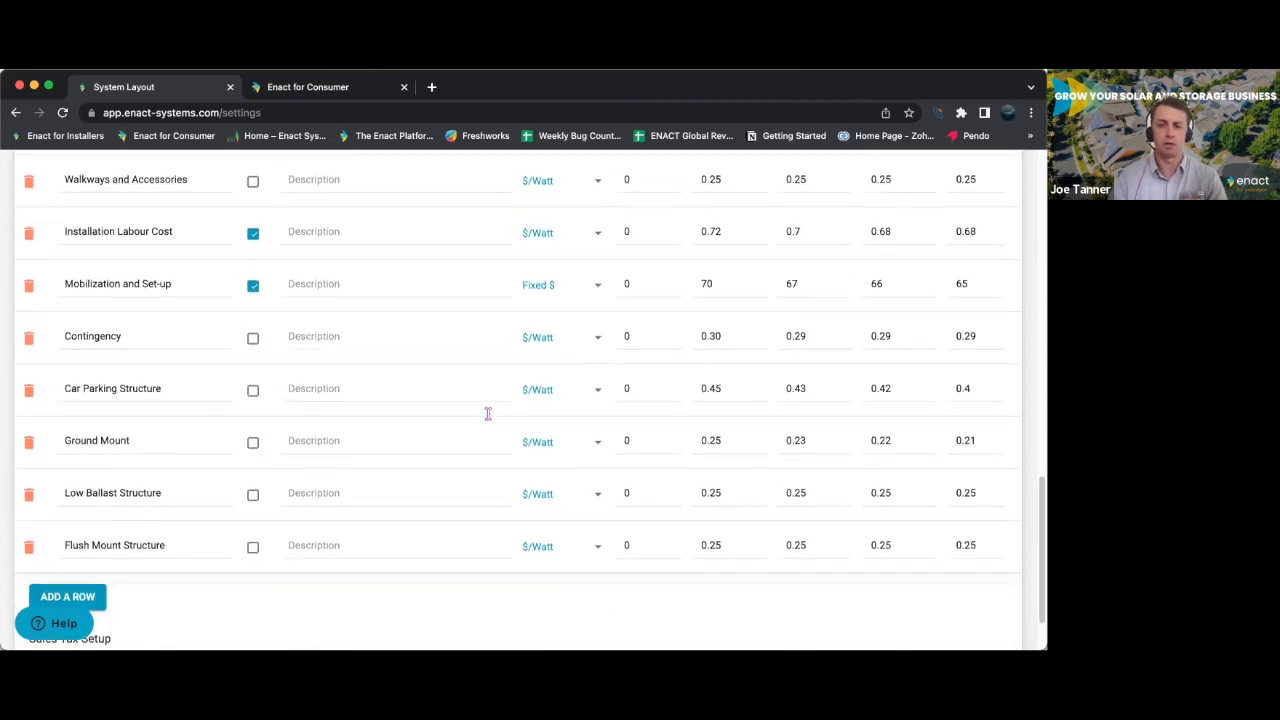
scroll(488, 413, "up", 3)
scroll(488, 413, "up", 10)
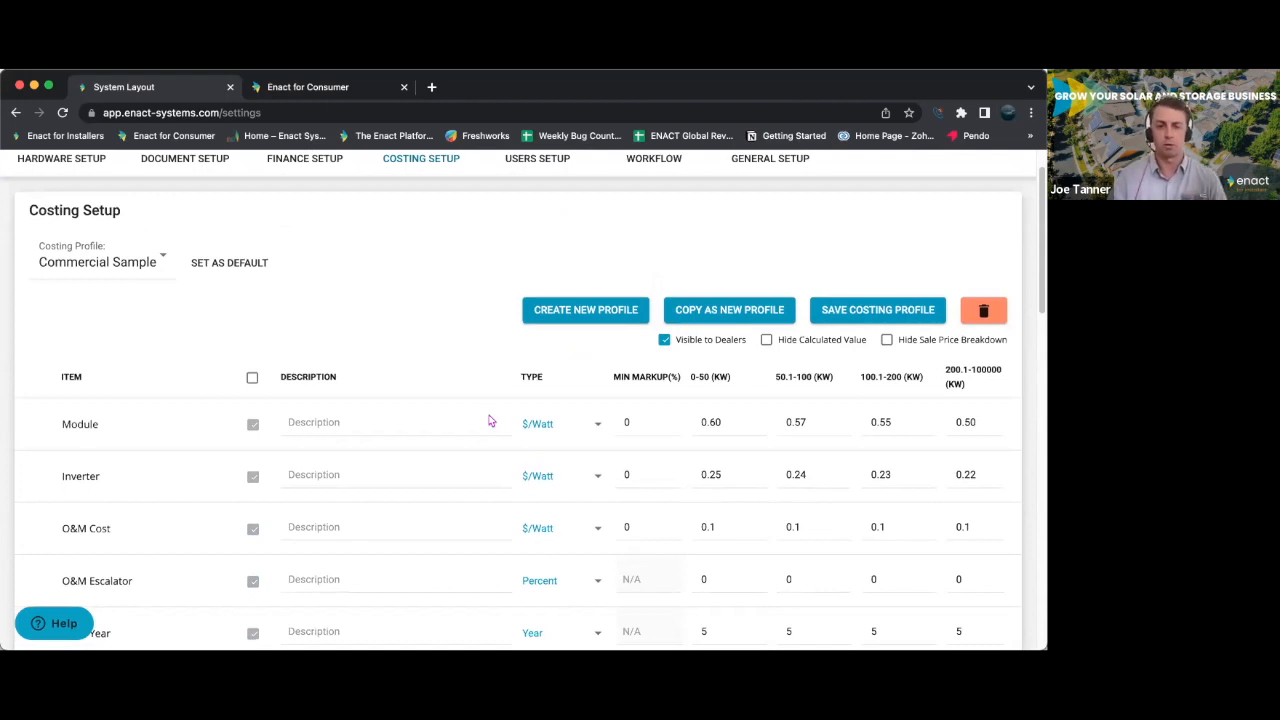
- Switch the costing profile to Residential Sample and review its cost items down to the sales tax setup
left_click(152, 262)
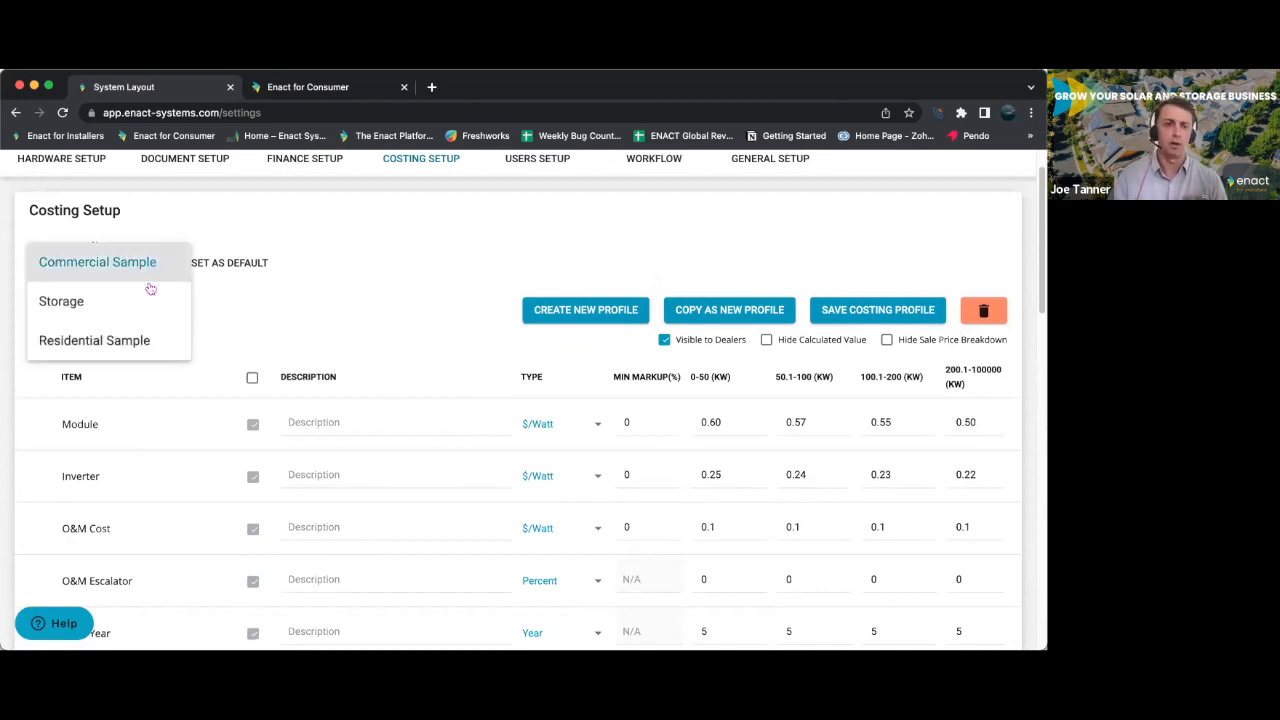
left_click(146, 341)
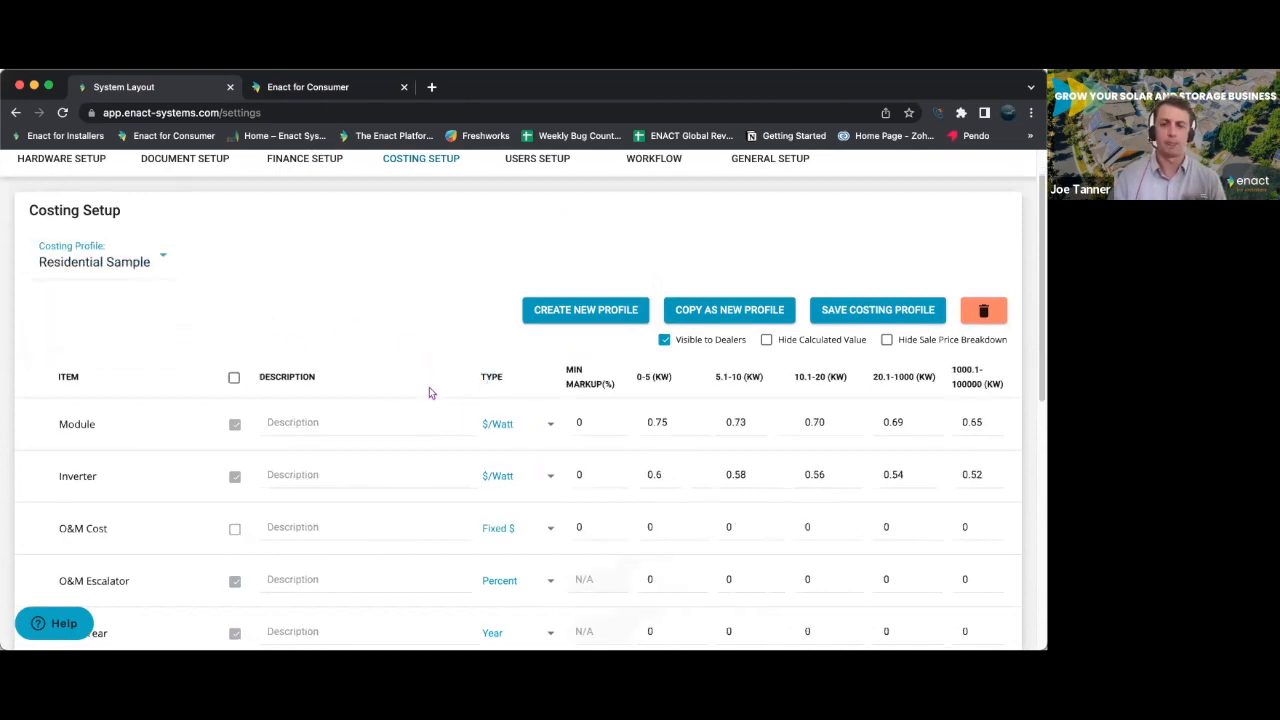
scroll(429, 392, "down", 2)
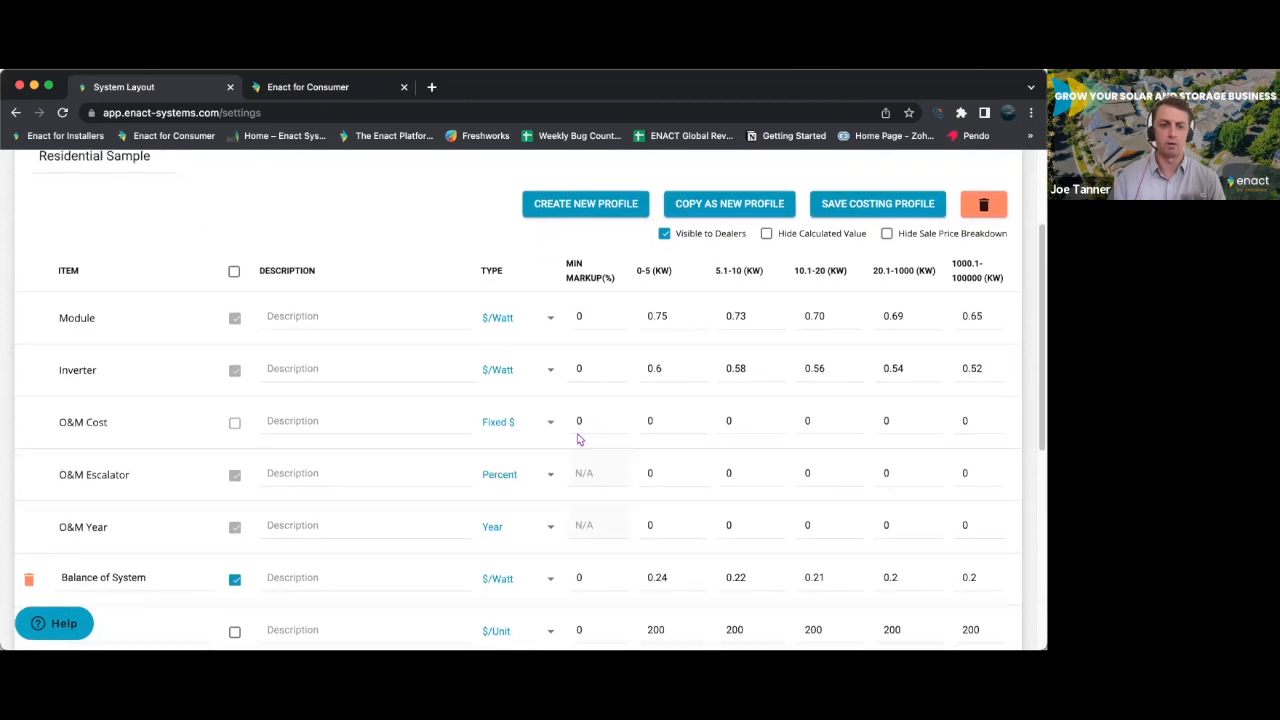
scroll(611, 437, "down", 7)
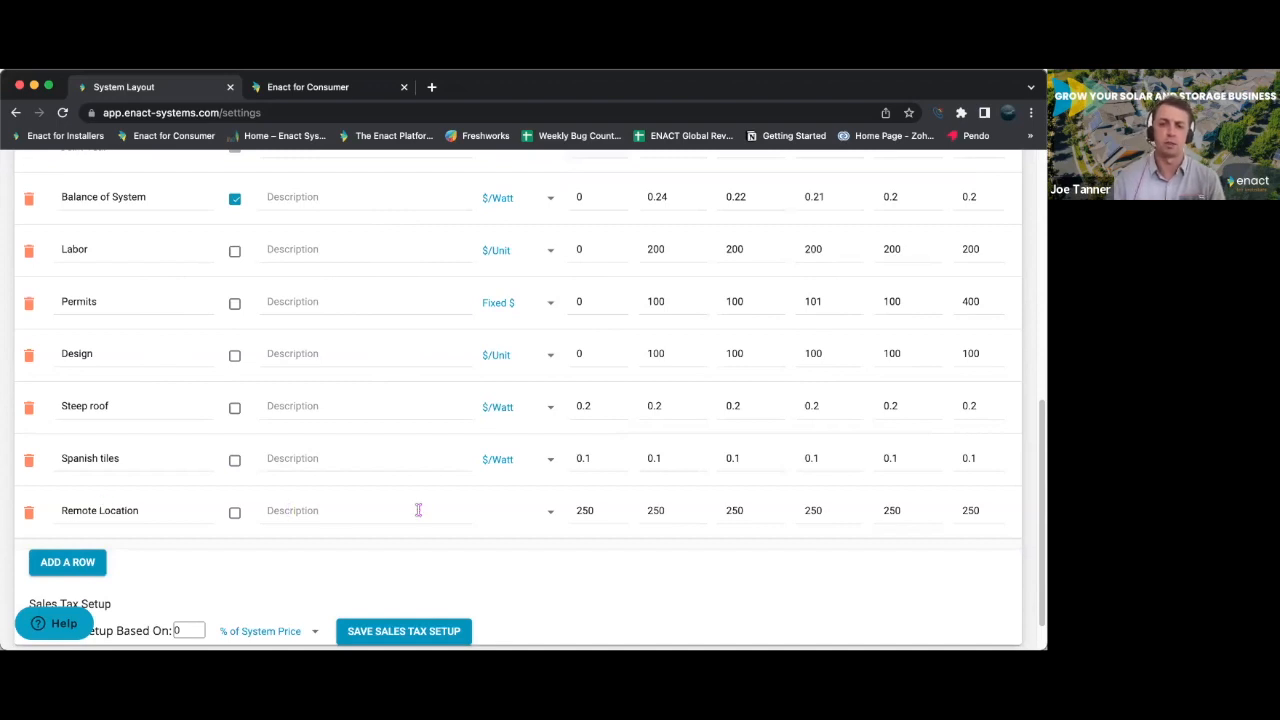
scroll(417, 508, "up", 10)
- Switch the costing profile to Storage and review its cost items, including the Enphase panel, SolarEdge Upgrade and Cabling rows
left_click(158, 312)
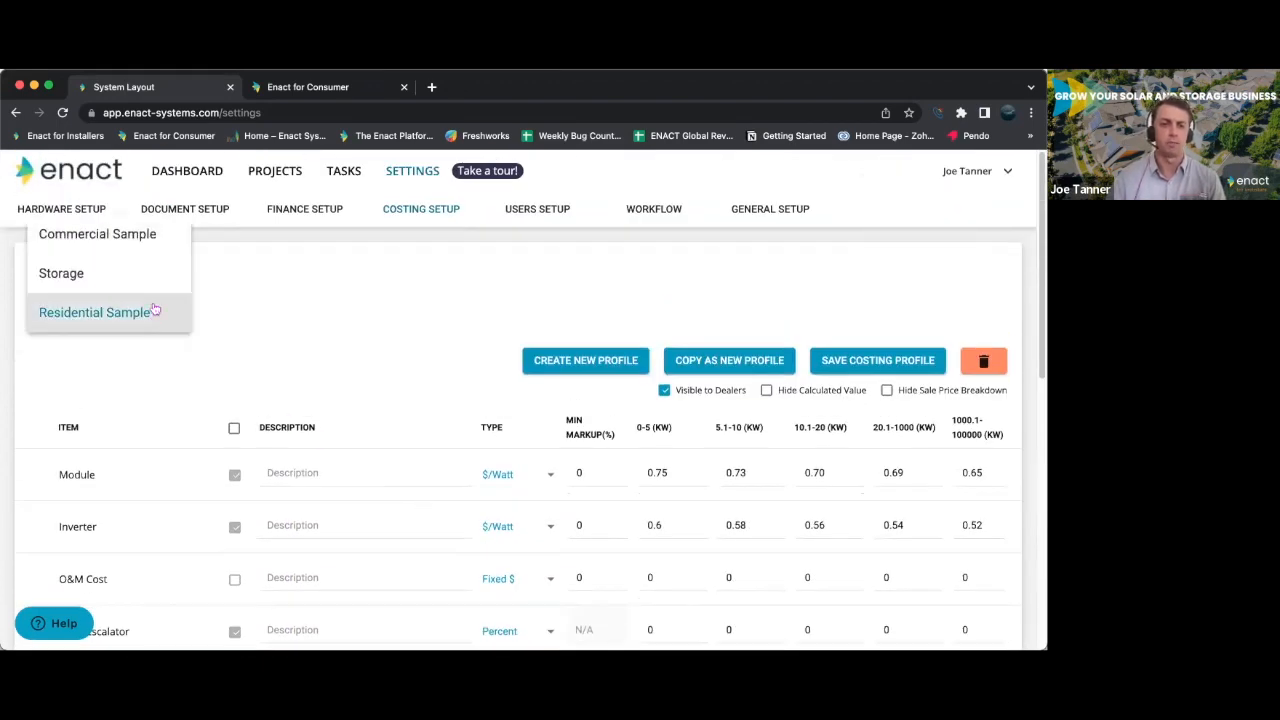
left_click(148, 282)
scroll(405, 423, "down", 5)
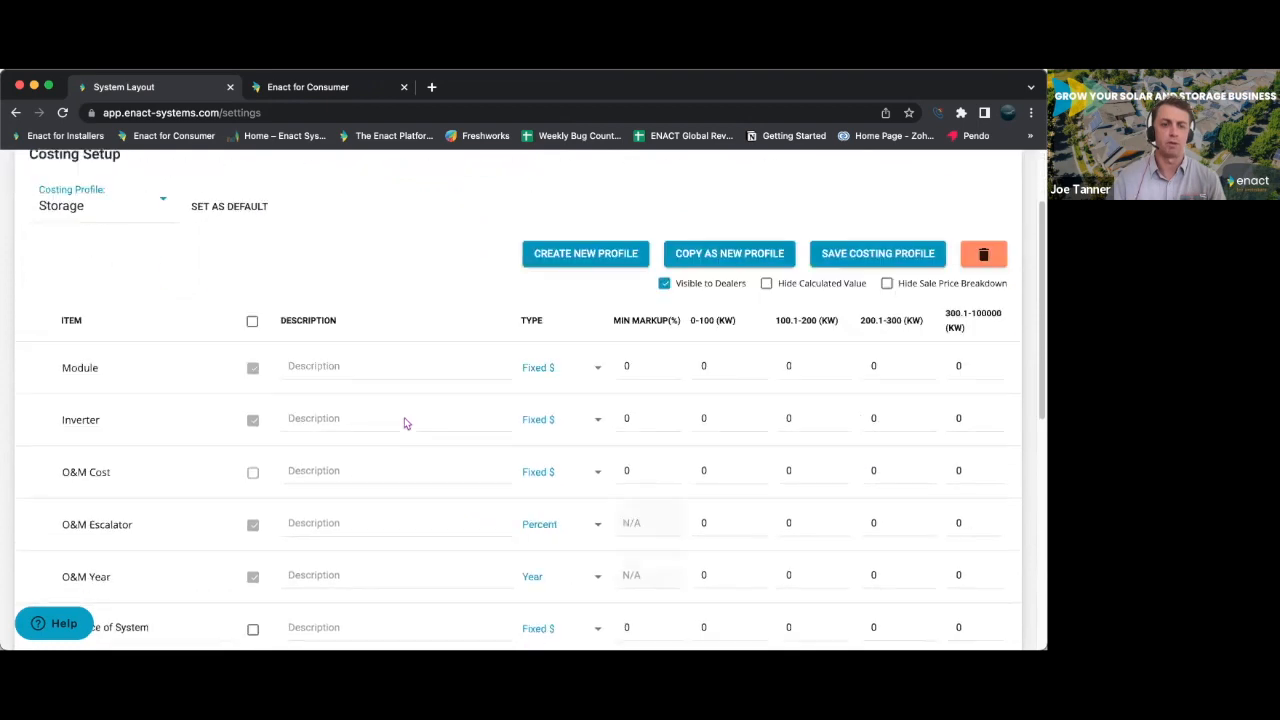
scroll(405, 423, "down", 1)
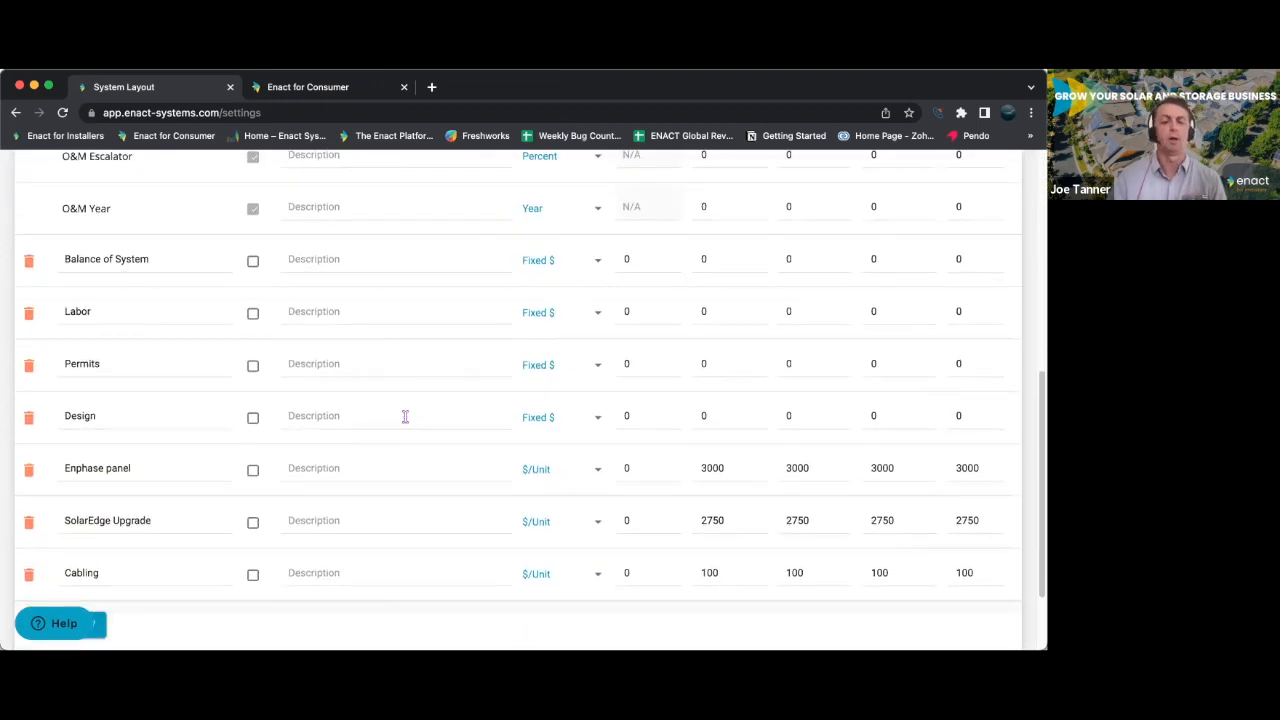
scroll(405, 417, "up", 2)
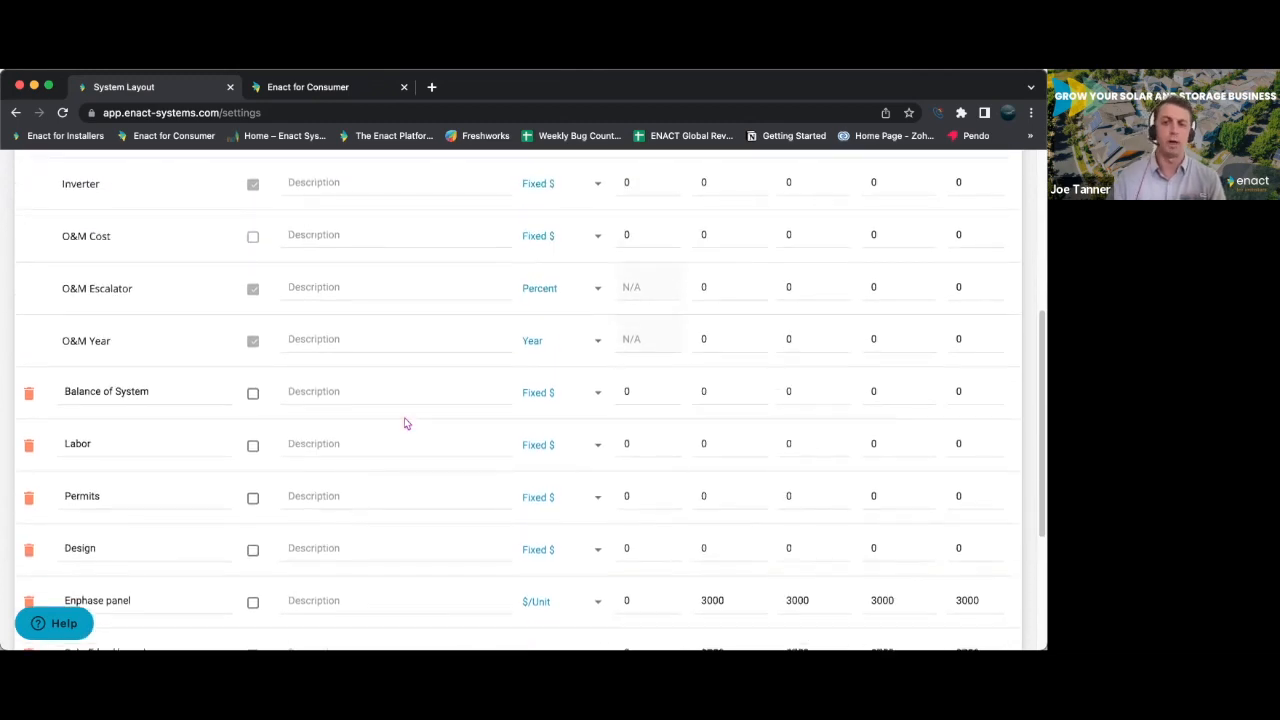
scroll(405, 417, "up", 3)
scroll(404, 424, "up", 4)
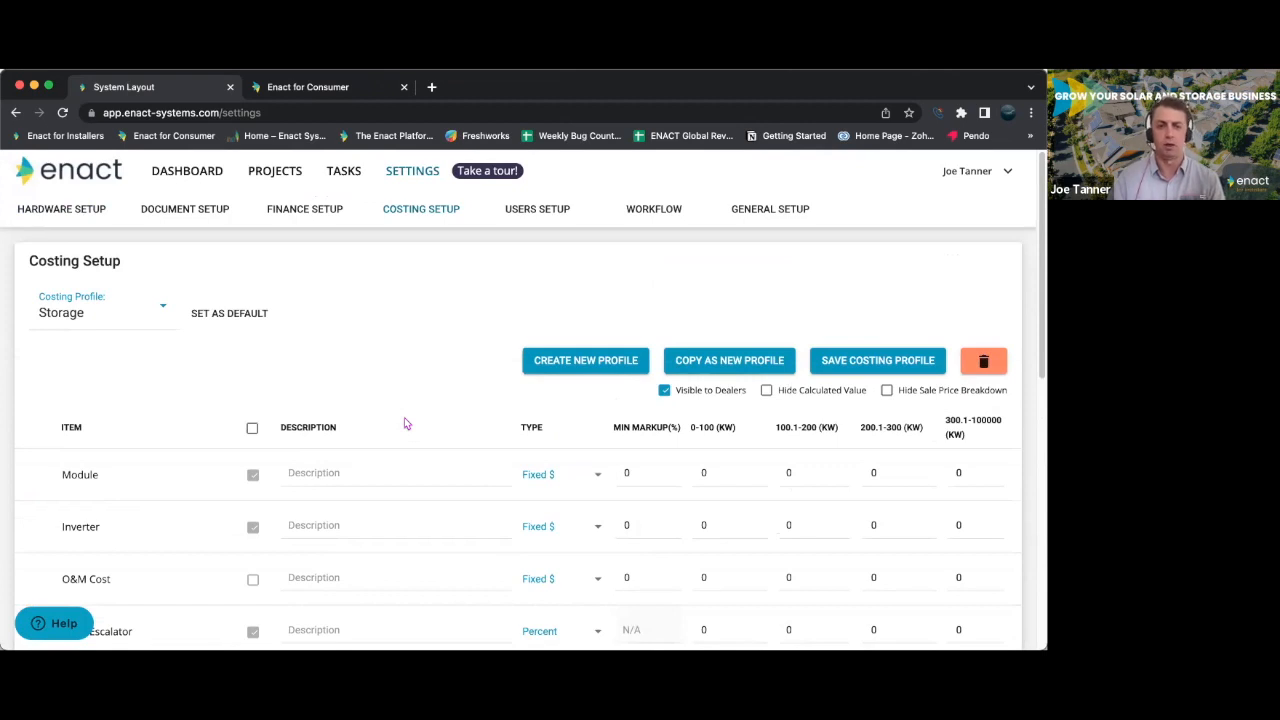
- Open the users setup and review the corporate user form from the member details to the privilege options
left_click(519, 222)
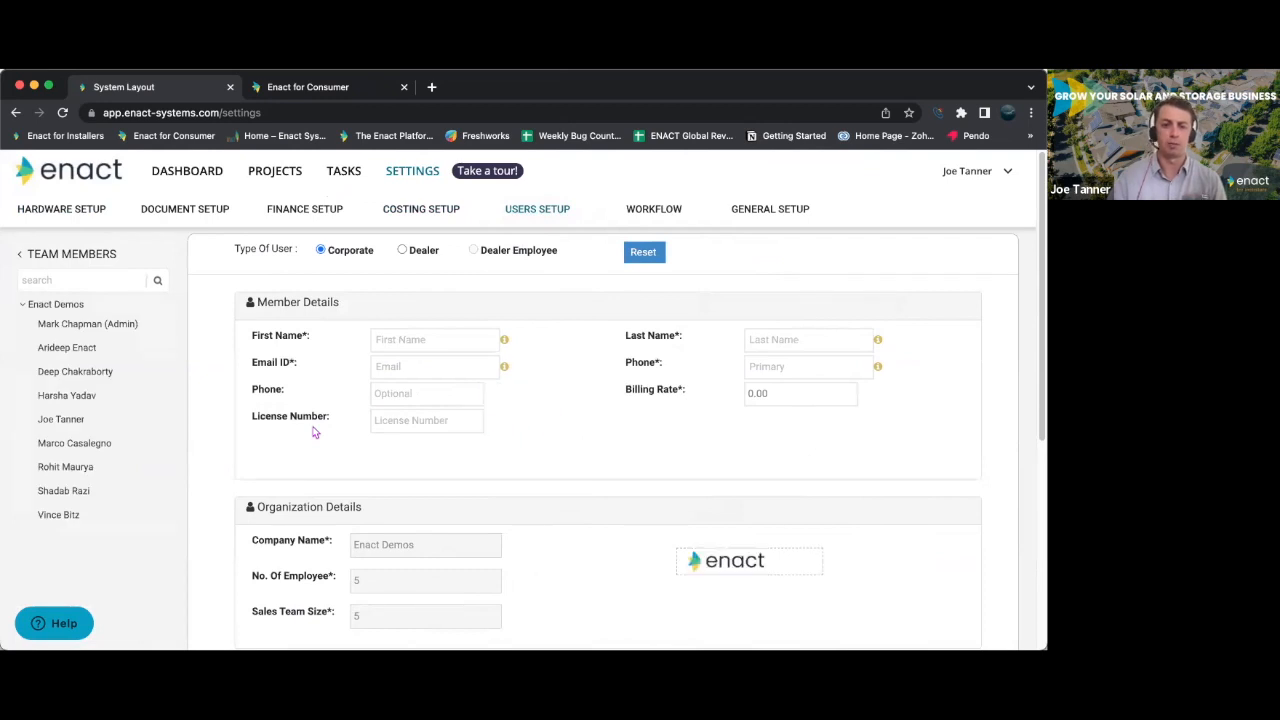
scroll(315, 432, "down", 2)
scroll(313, 432, "down", 2)
scroll(312, 428, "down", 2)
scroll(313, 430, "down", 1)
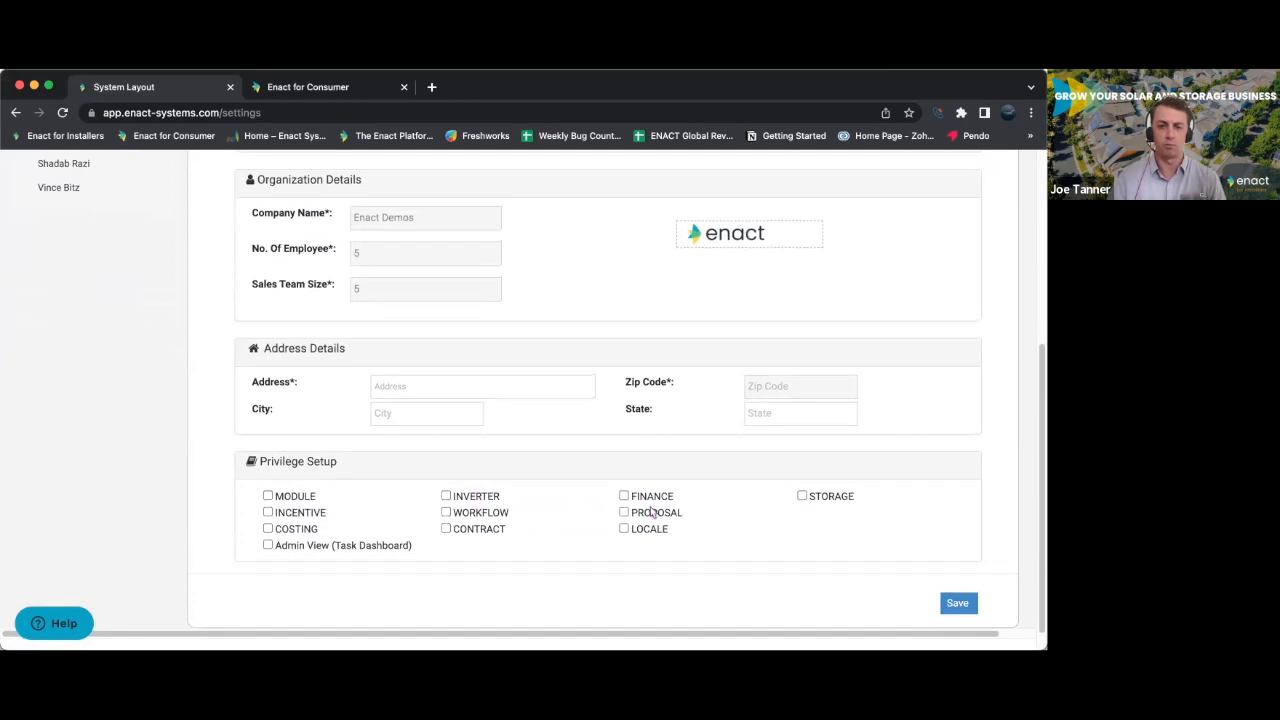
- Set the user type to Dealer and review the form's member, organization, address and privilege sections
scroll(499, 397, "up", 5)
left_click(402, 250)
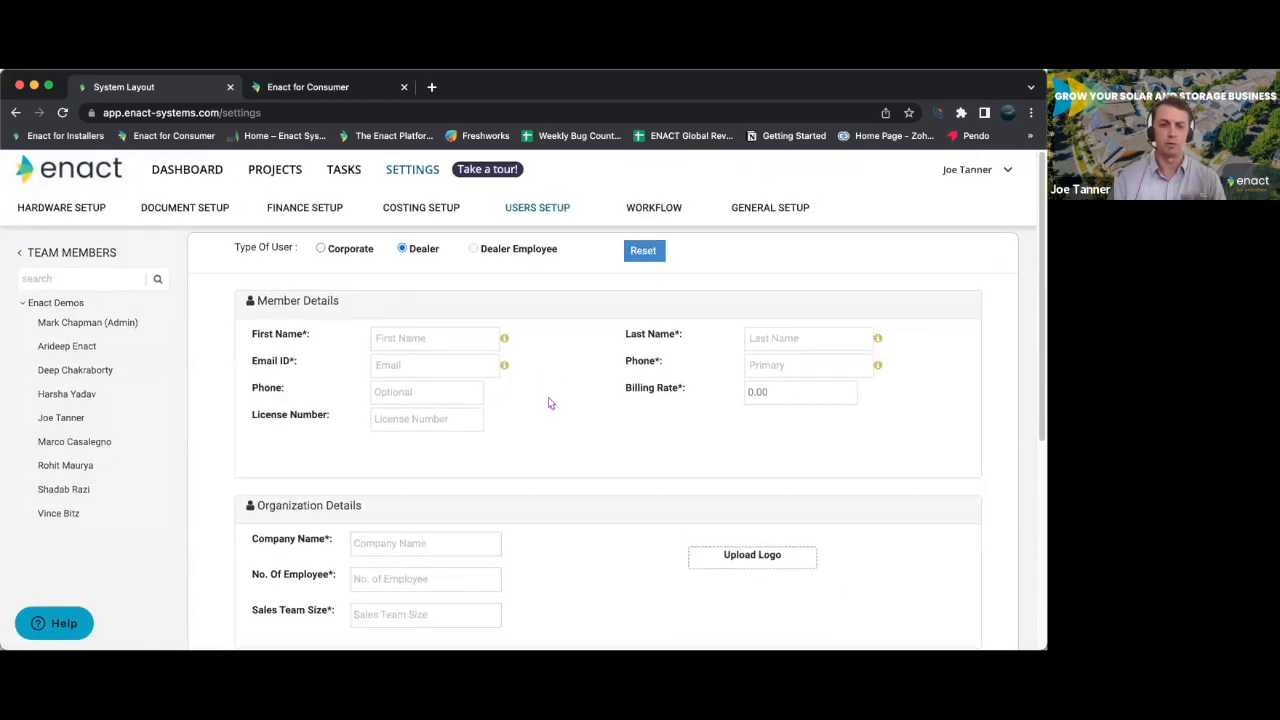
scroll(548, 403, "down", 1)
scroll(535, 420, "down", 1)
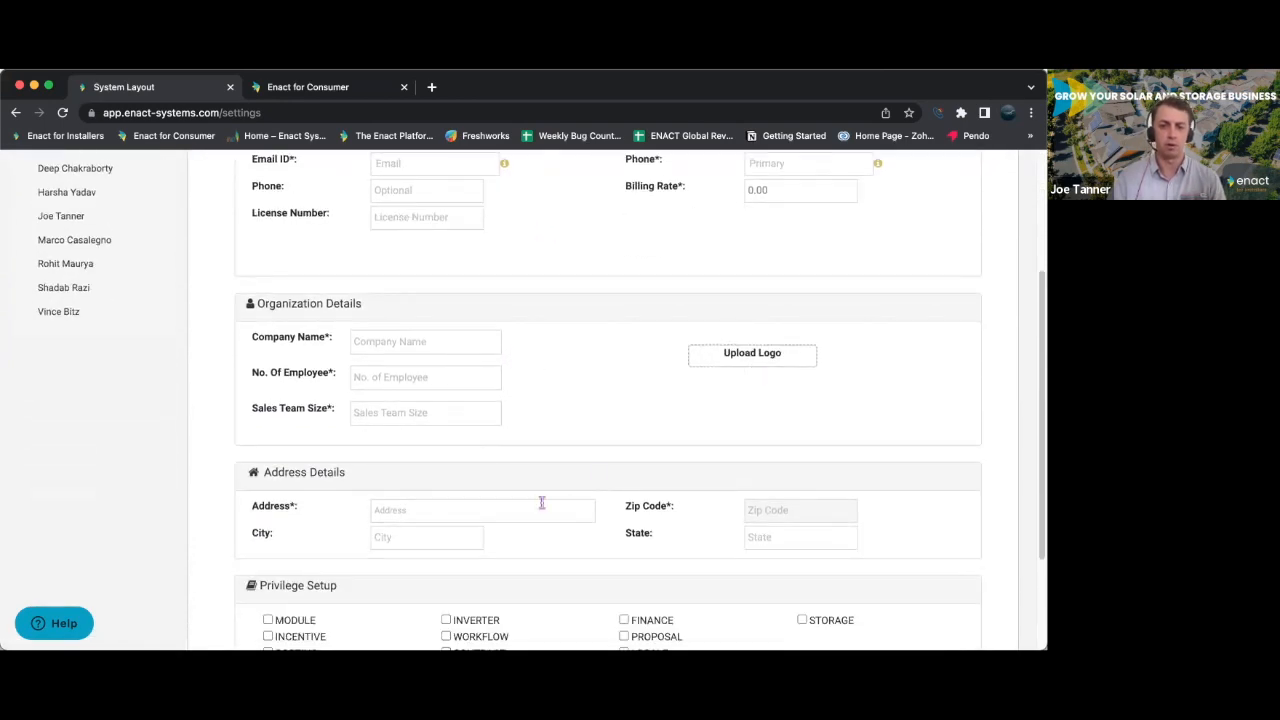
scroll(479, 525, "down", 1)
scroll(479, 530, "down", 1)
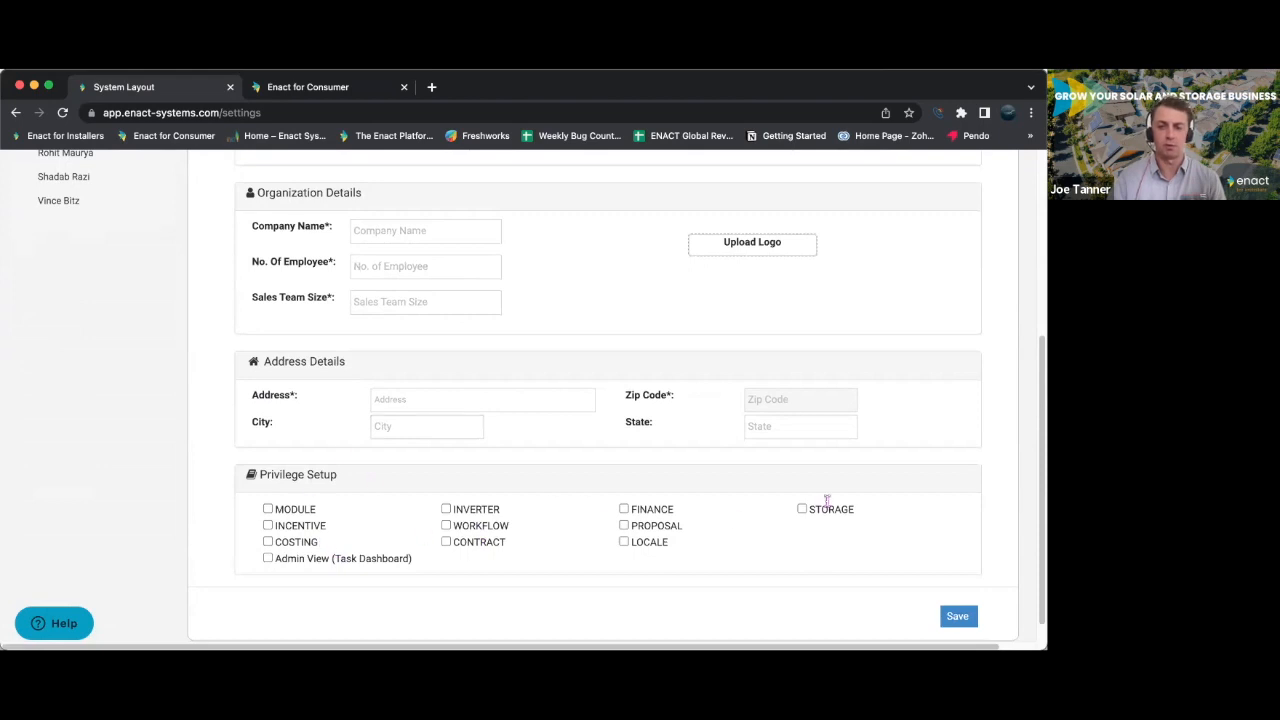
scroll(682, 488, "up", 4)
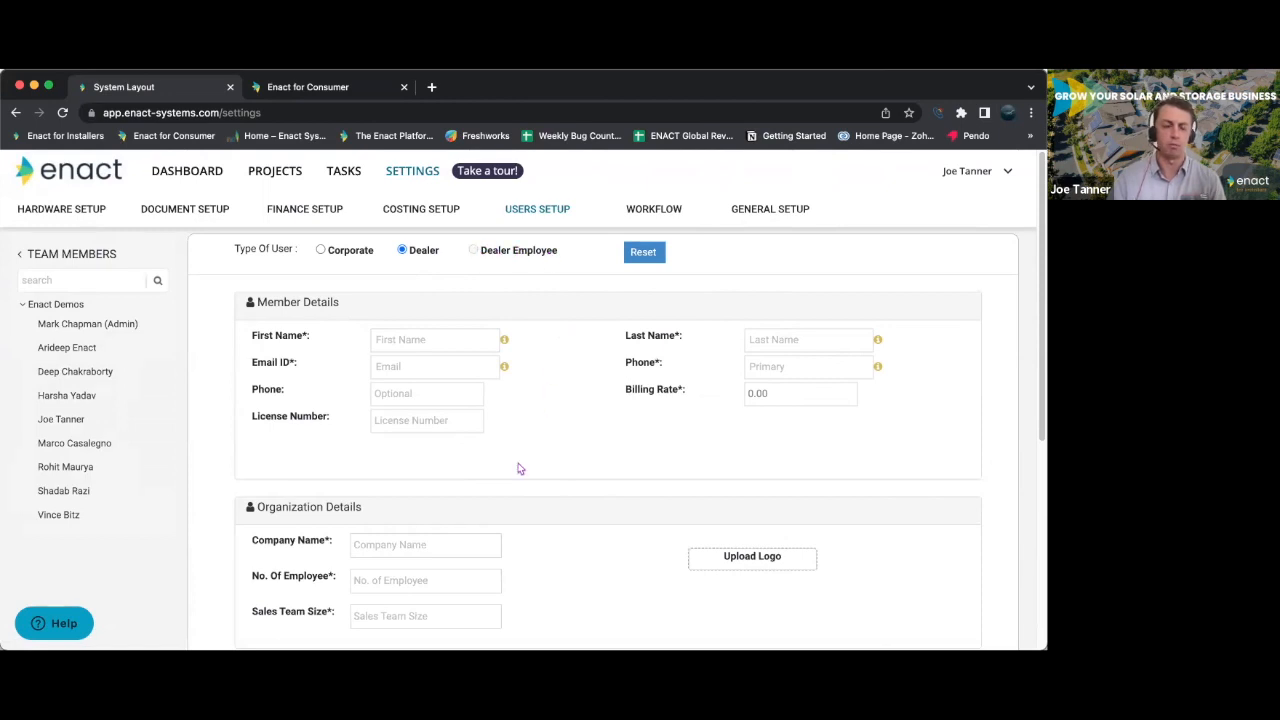
scroll(518, 469, "down", 3)
scroll(483, 468, "up", 3)
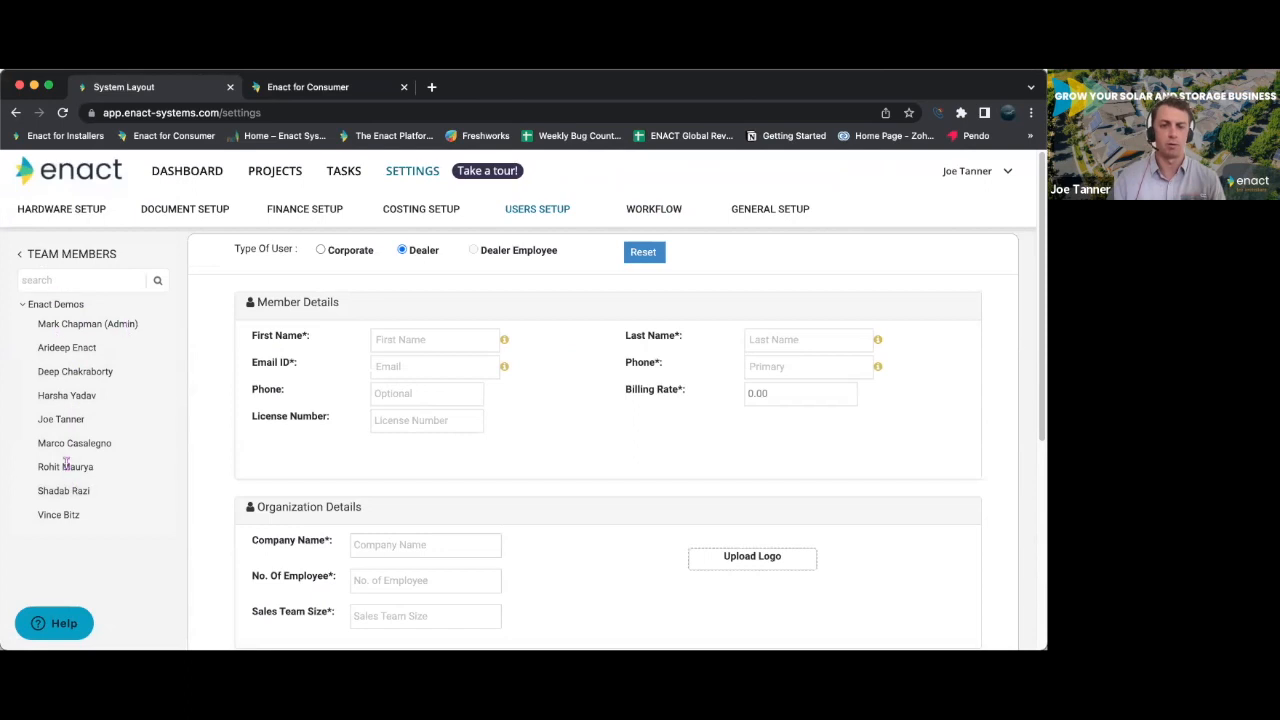
- In the default workflow's Opportunity stage, delete the Site Audit Verification task and move Obtain Financing Approval to the top
left_click(645, 209)
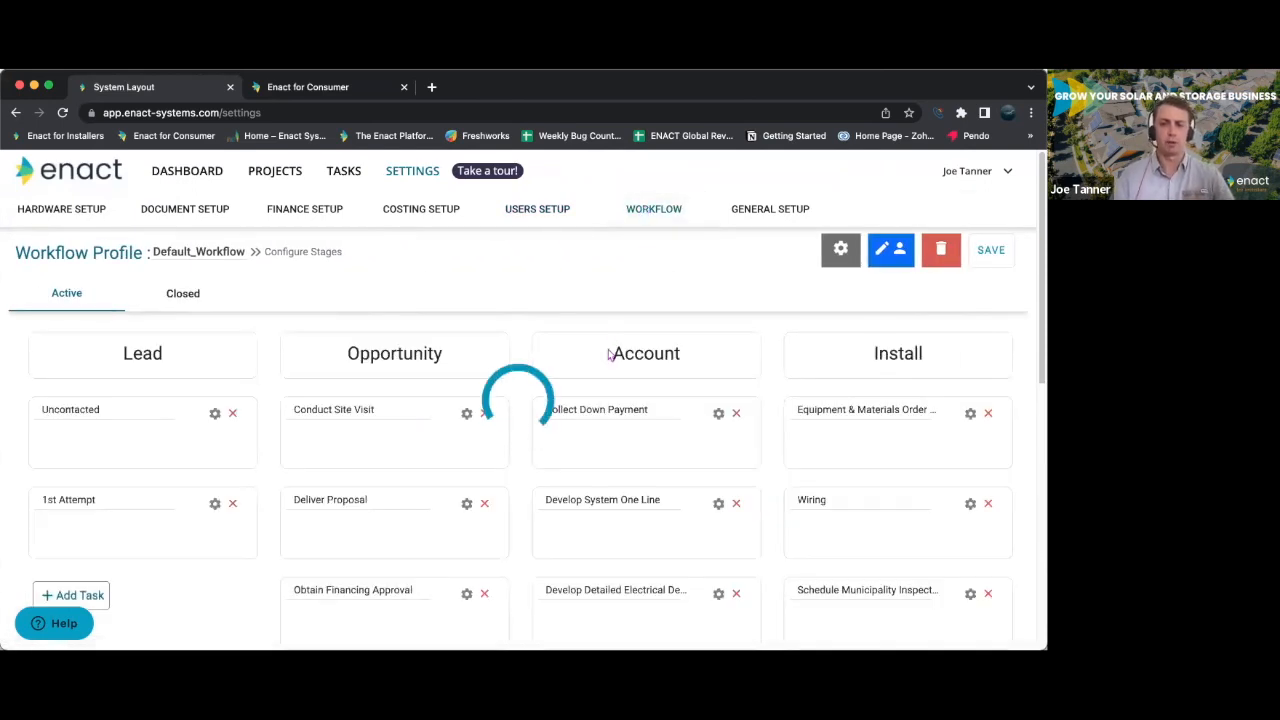
scroll(526, 402, "down", 3)
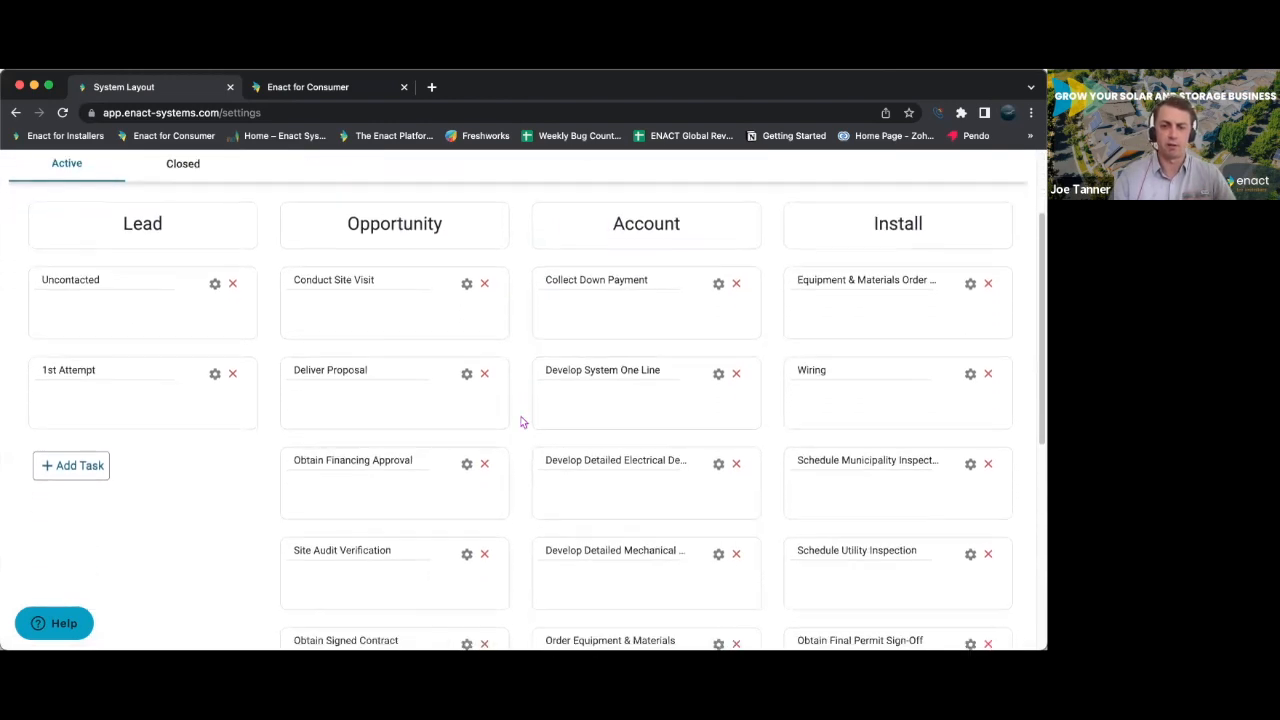
scroll(521, 422, "down", 5)
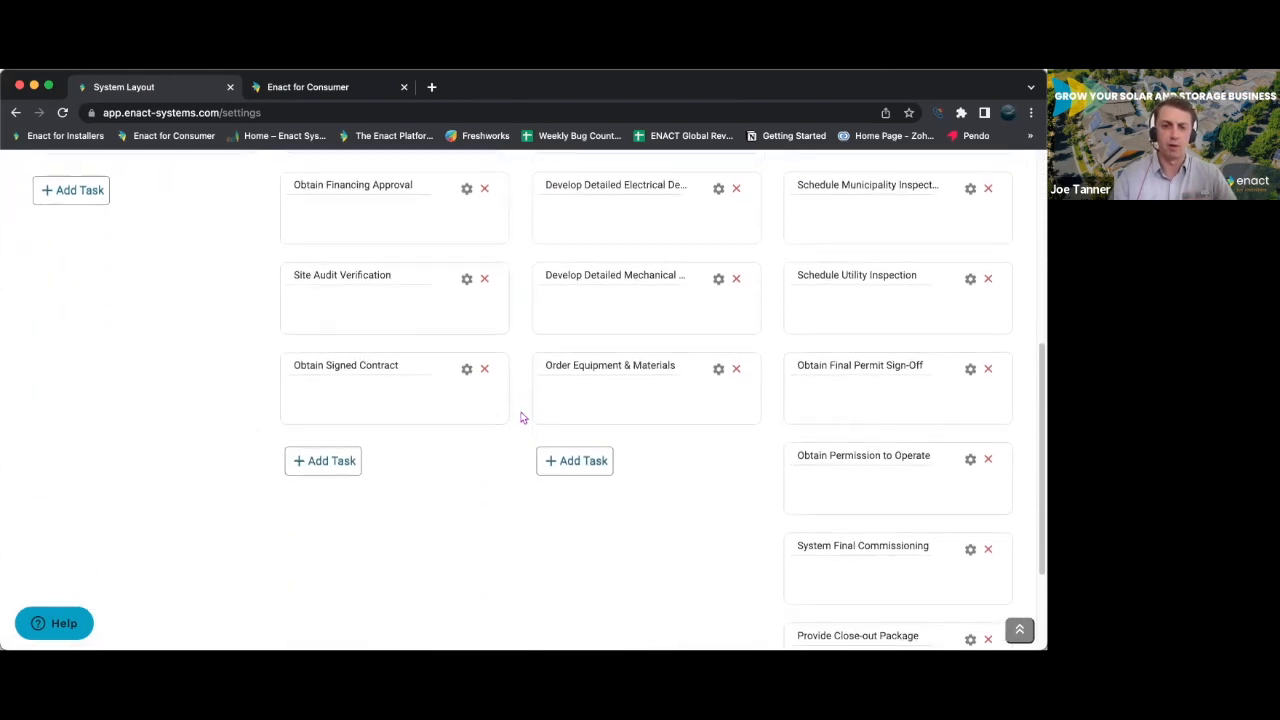
scroll(522, 418, "up", 1)
left_click(484, 304)
scroll(531, 324, "up", 5)
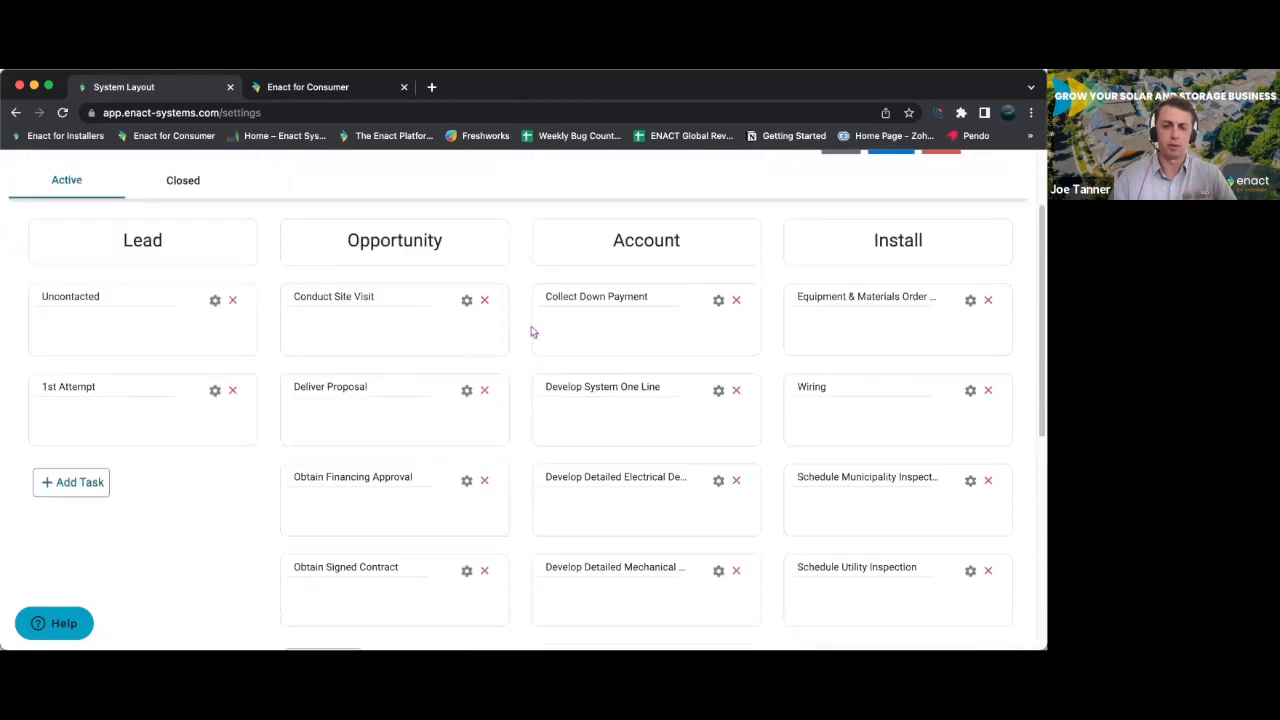
left_click_drag(410, 494, 418, 354)
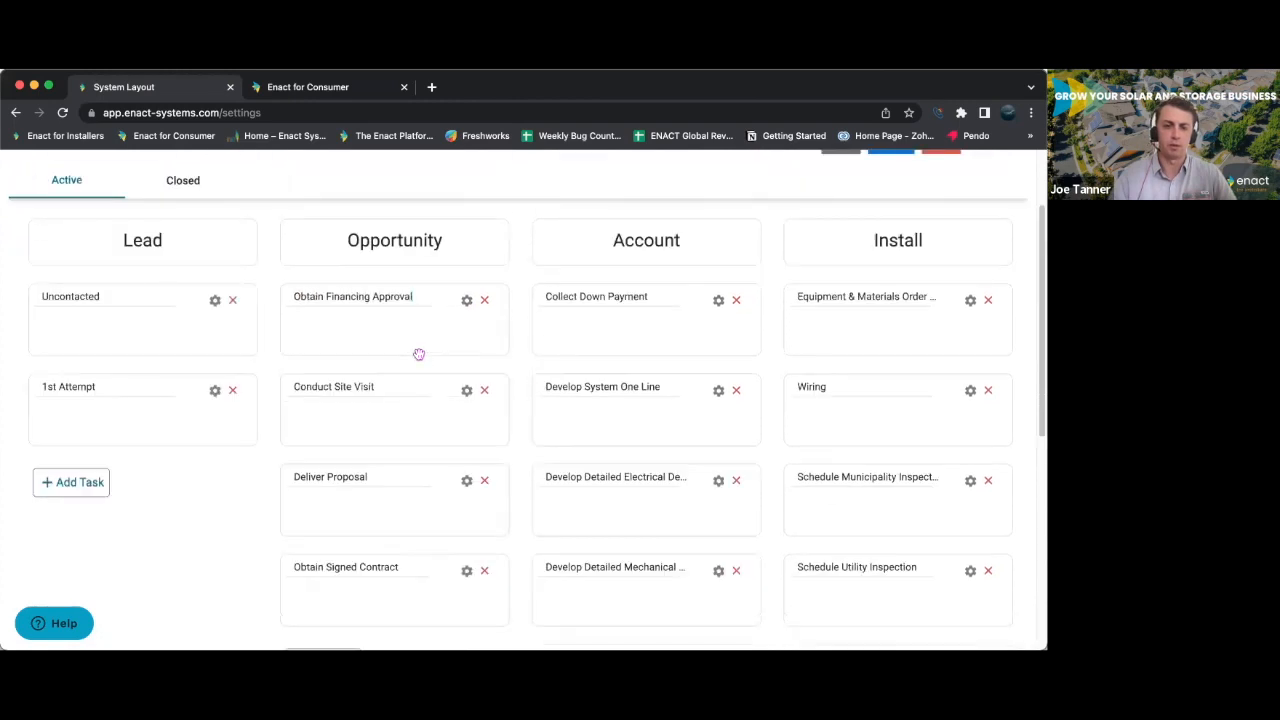
- Rename the Obtain Financing Approval task in the Opportunity stage of the default workflow to "test 1"
left_click_drag(414, 298, 281, 305)
triple_click(403, 294)
key("BackSpace")
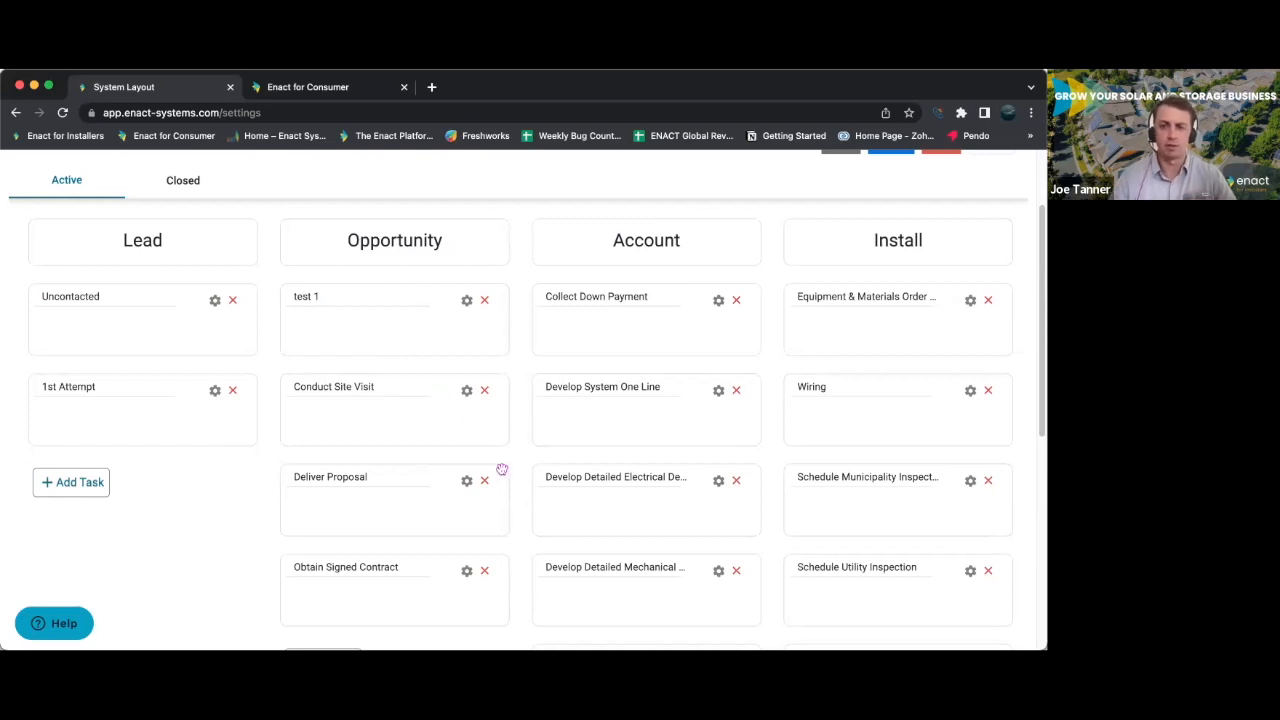
scroll(502, 469, "up", 2)
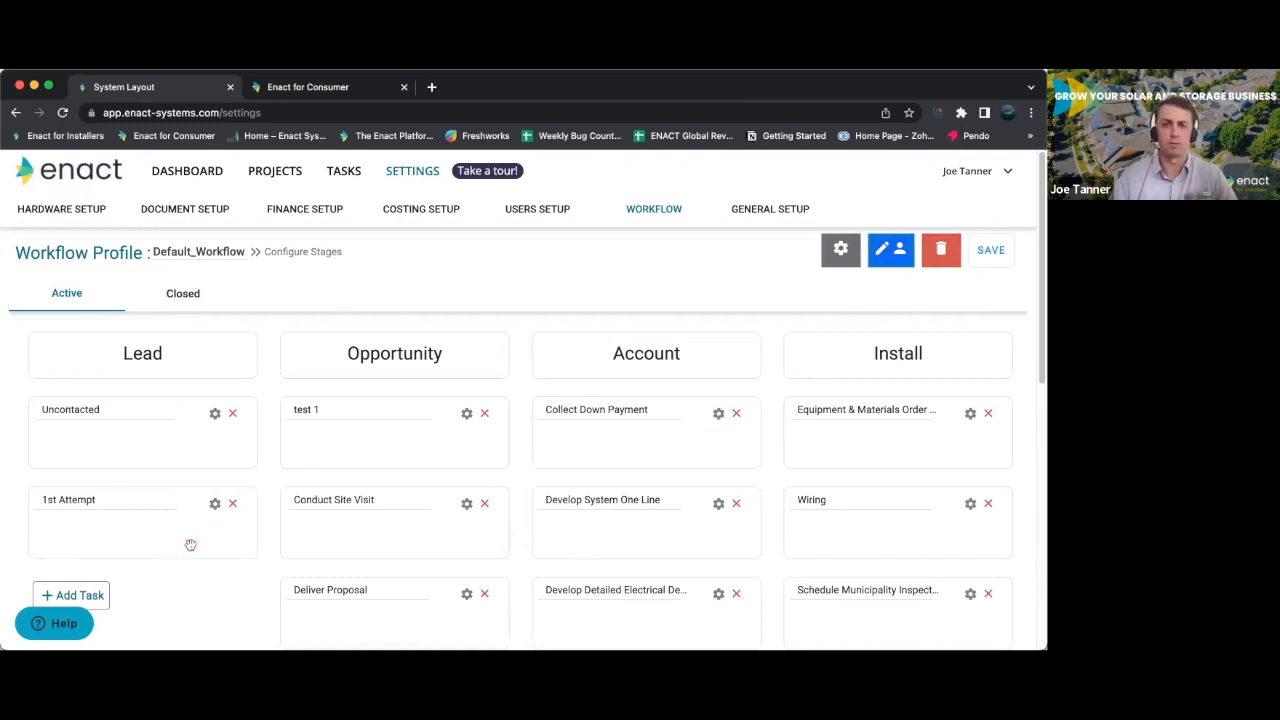
- Leave the workflow settings for the dashboard, and open the active tasks list to review its projects, task names, assigned dates and ages
left_click(187, 171)
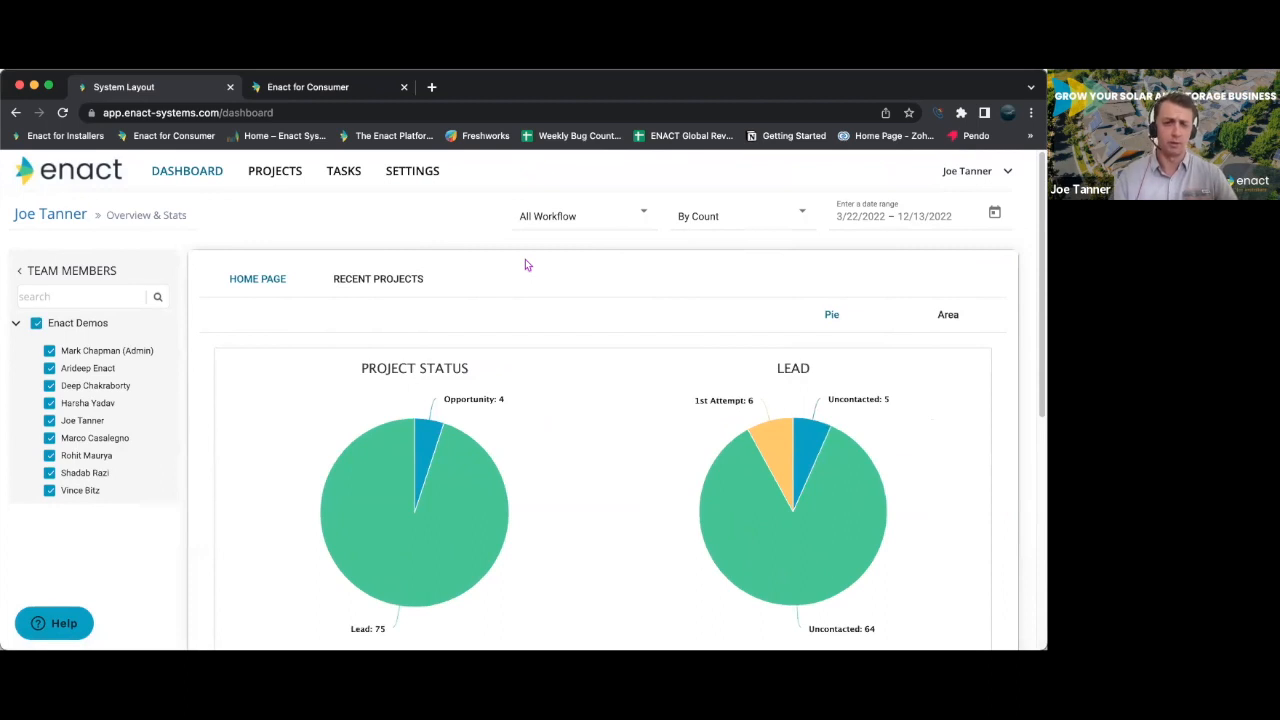
left_click(331, 177)
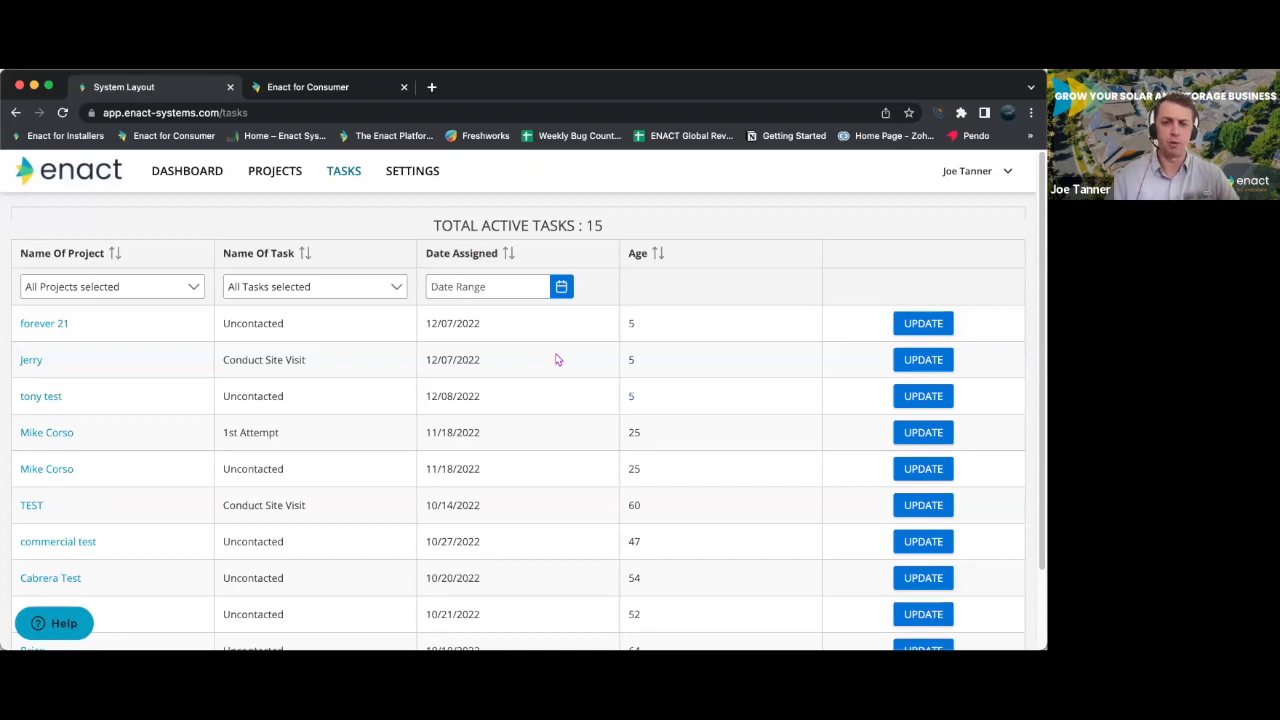
scroll(500, 401, "down", 1)
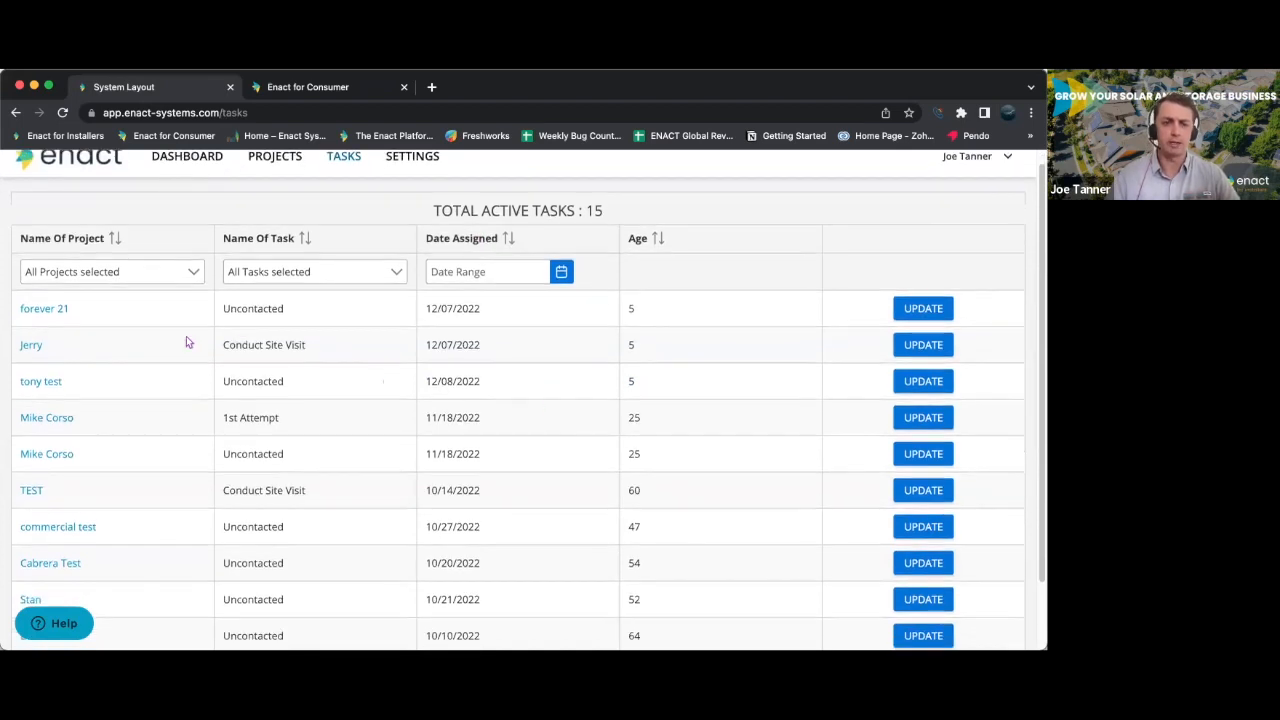
scroll(499, 429, "down", 1)
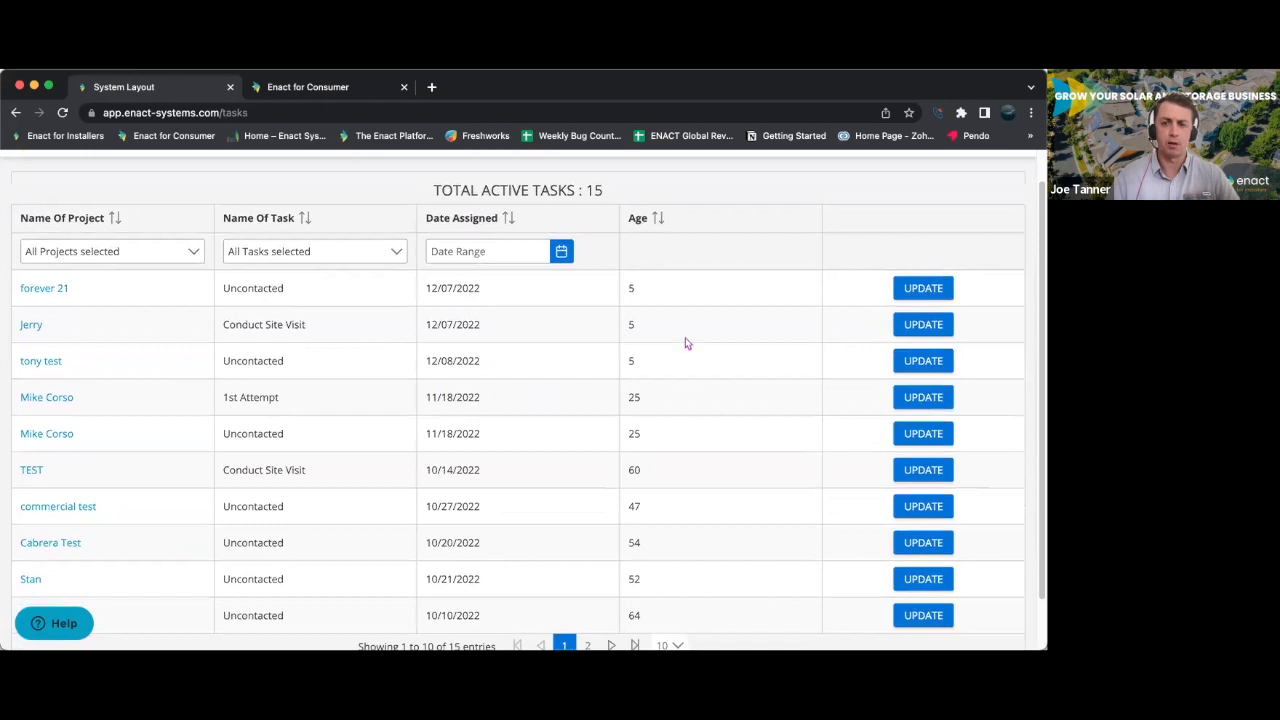
scroll(673, 427, "down", 2)
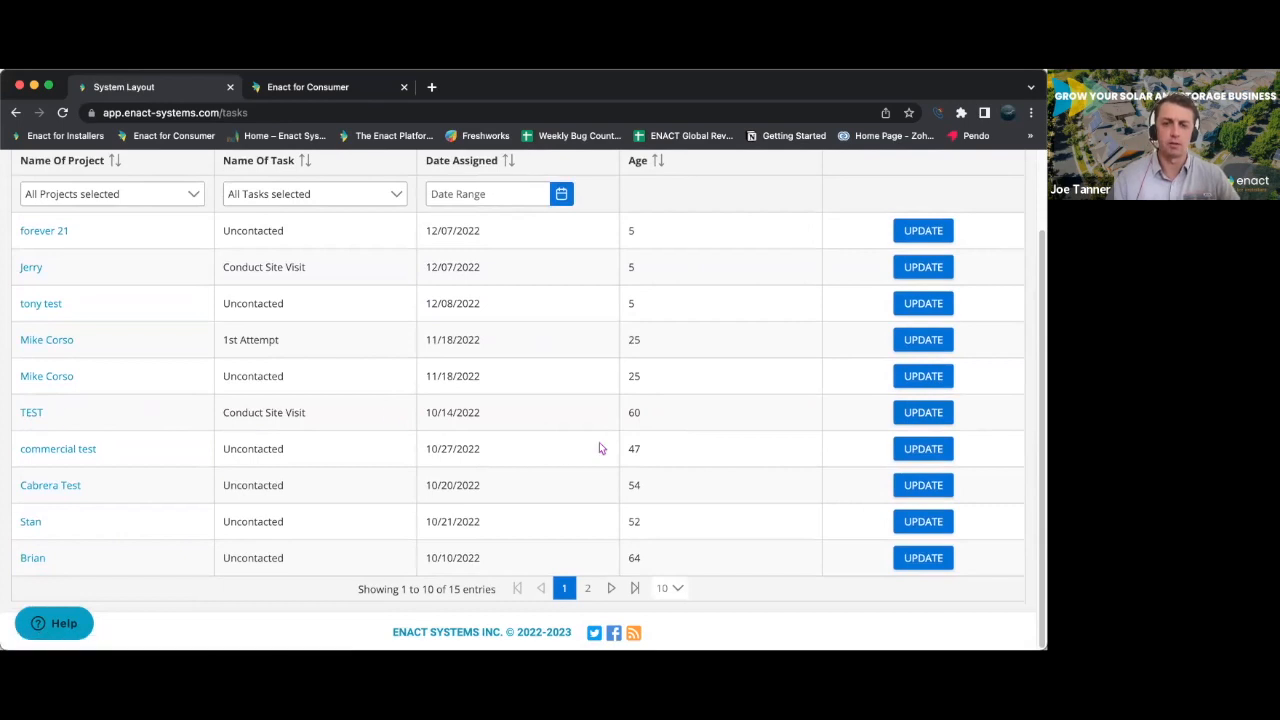
scroll(600, 445, "up", 3)
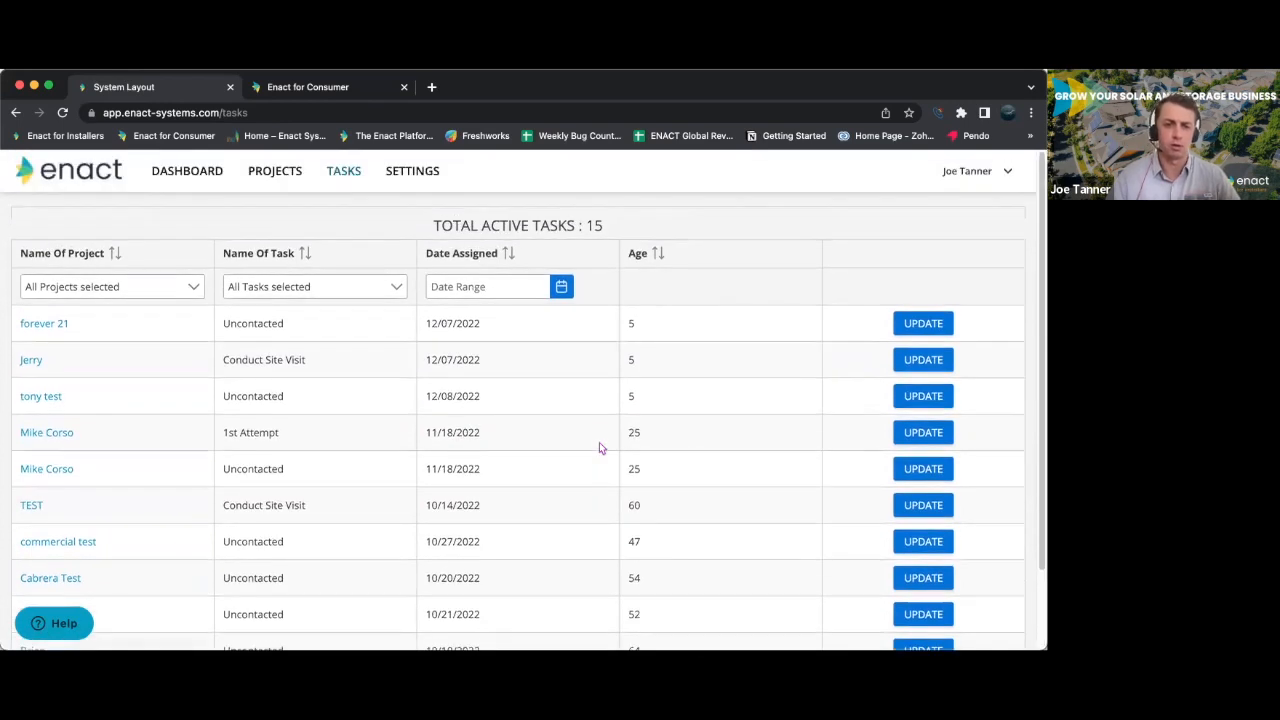
scroll(451, 429, "down", 3)
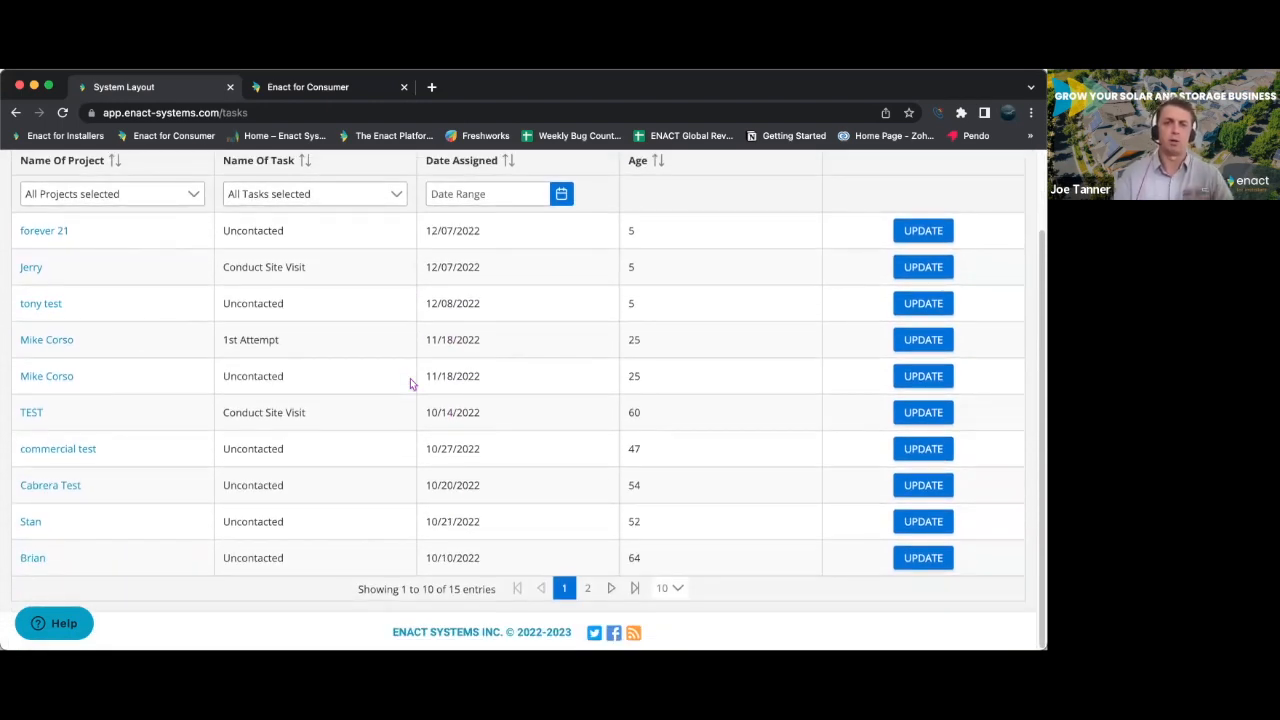
scroll(410, 383, "up", 2)
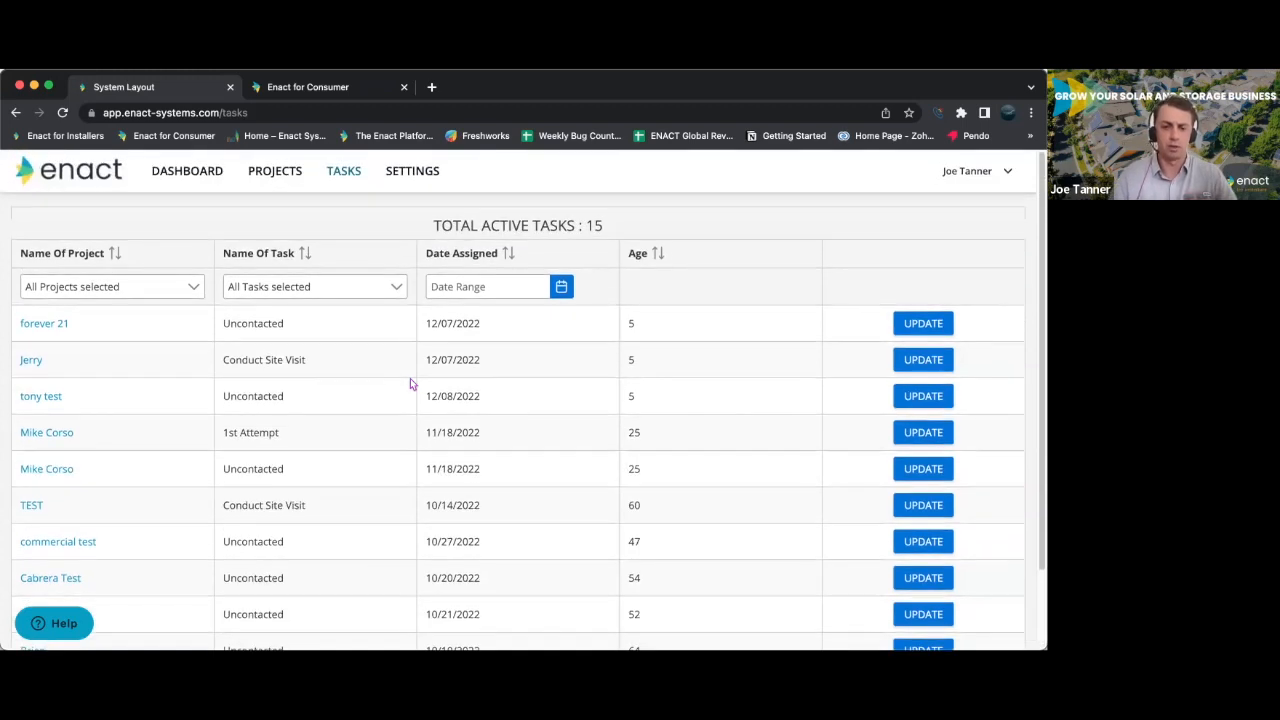
- Return to the dashboard and review the project status, lead, lead sources and referral pie charts
left_click(195, 170)
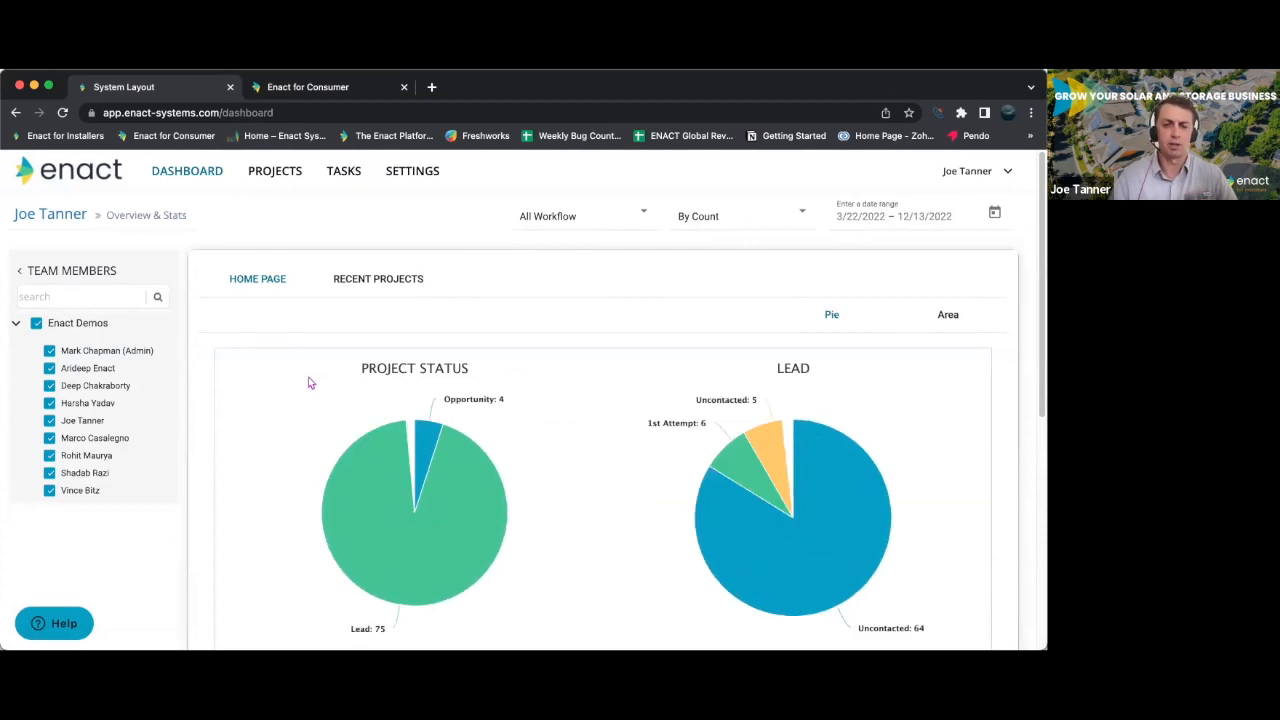
scroll(300, 462, "down", 4)
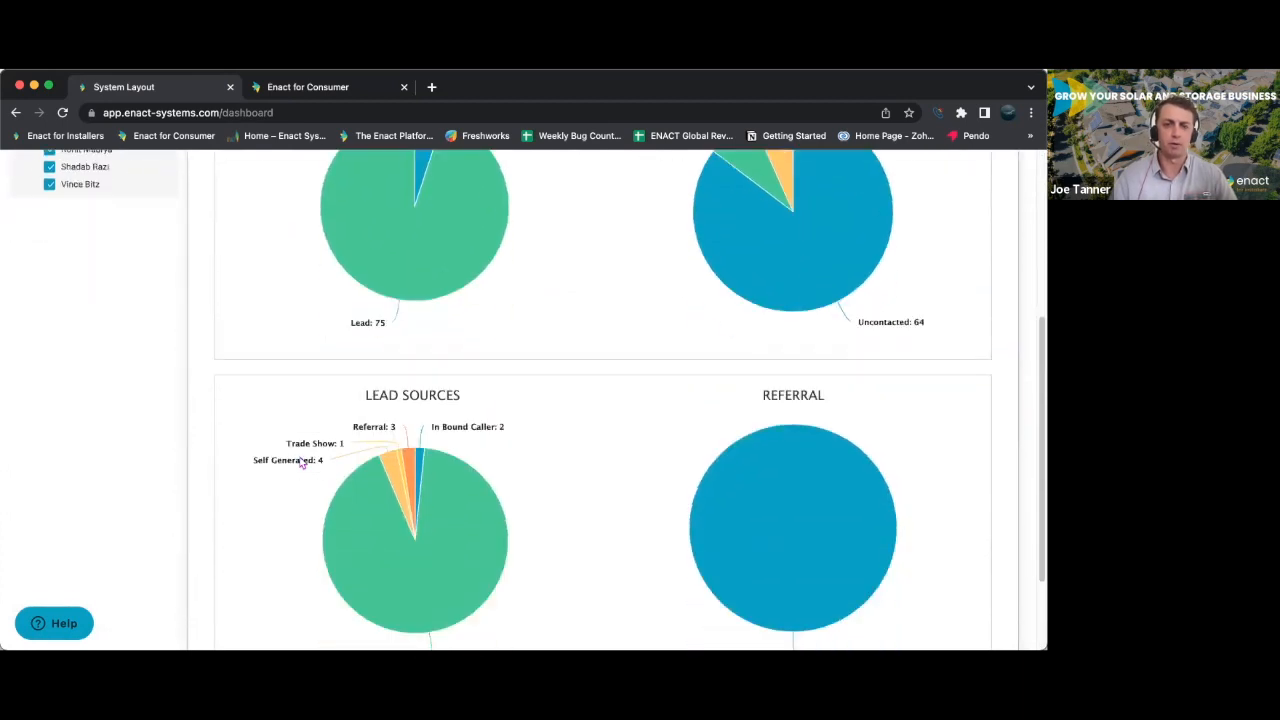
scroll(300, 462, "up", 4)
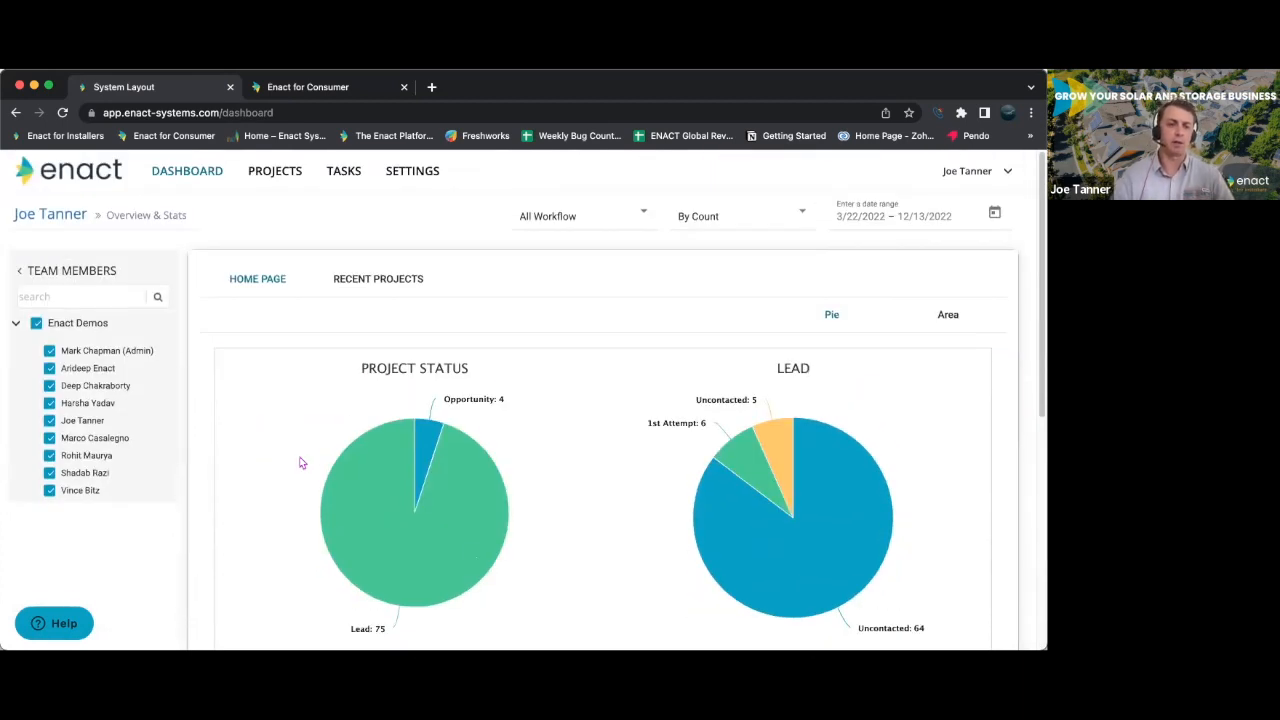